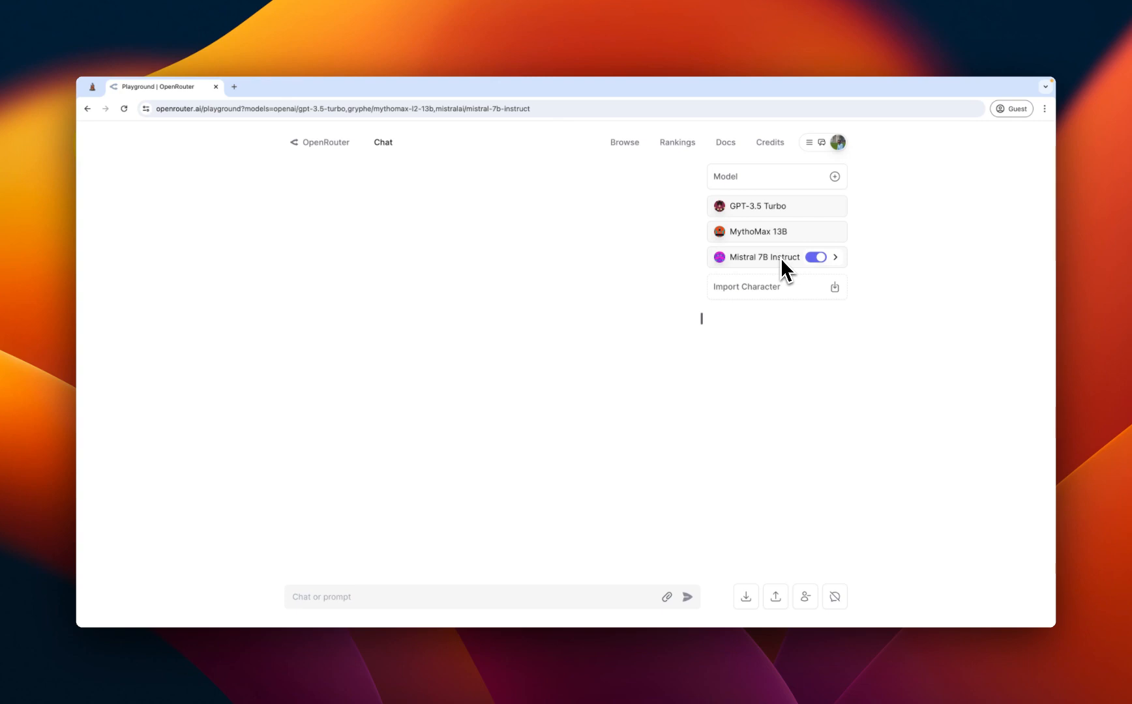
Step: Examine the full list of models that can be added to the chat playground, then close it without choosing one
{"action": "left_click", "coordinate": [834, 177]}
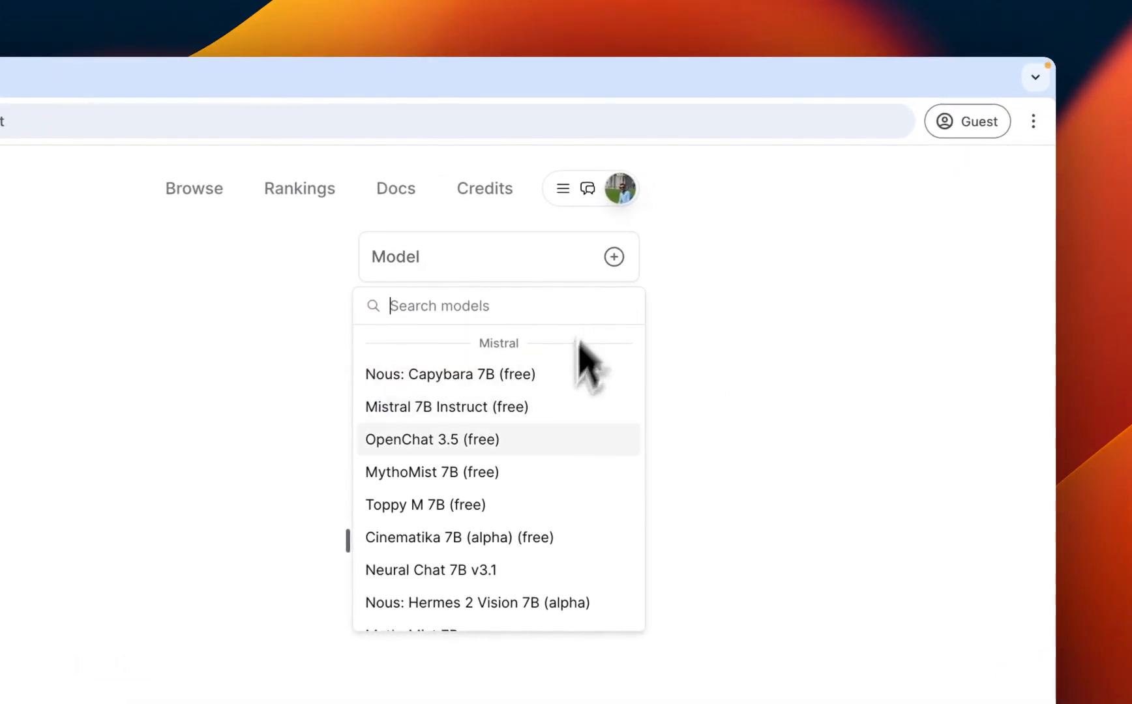
{"action": "scroll", "coordinate": [585, 442], "scroll_direction": "down", "scroll_amount": 3}
{"action": "scroll", "coordinate": [556, 459], "scroll_direction": "down", "scroll_amount": 10}
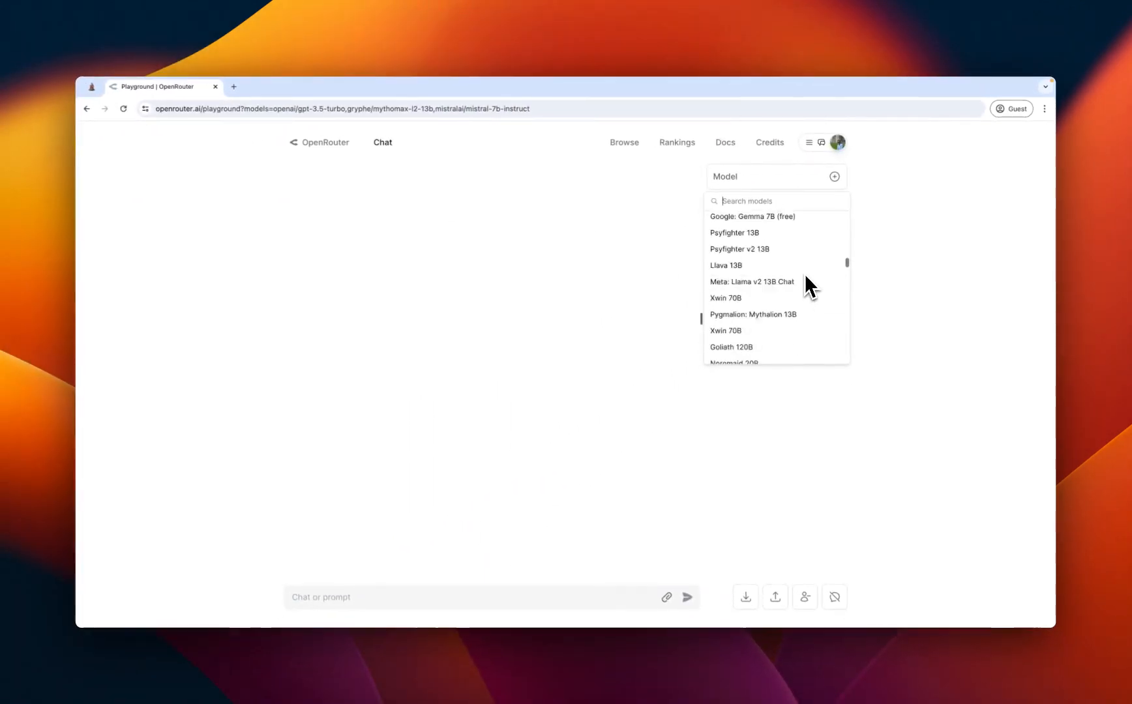
{"action": "scroll", "coordinate": [805, 274], "scroll_direction": "down", "scroll_amount": 10}
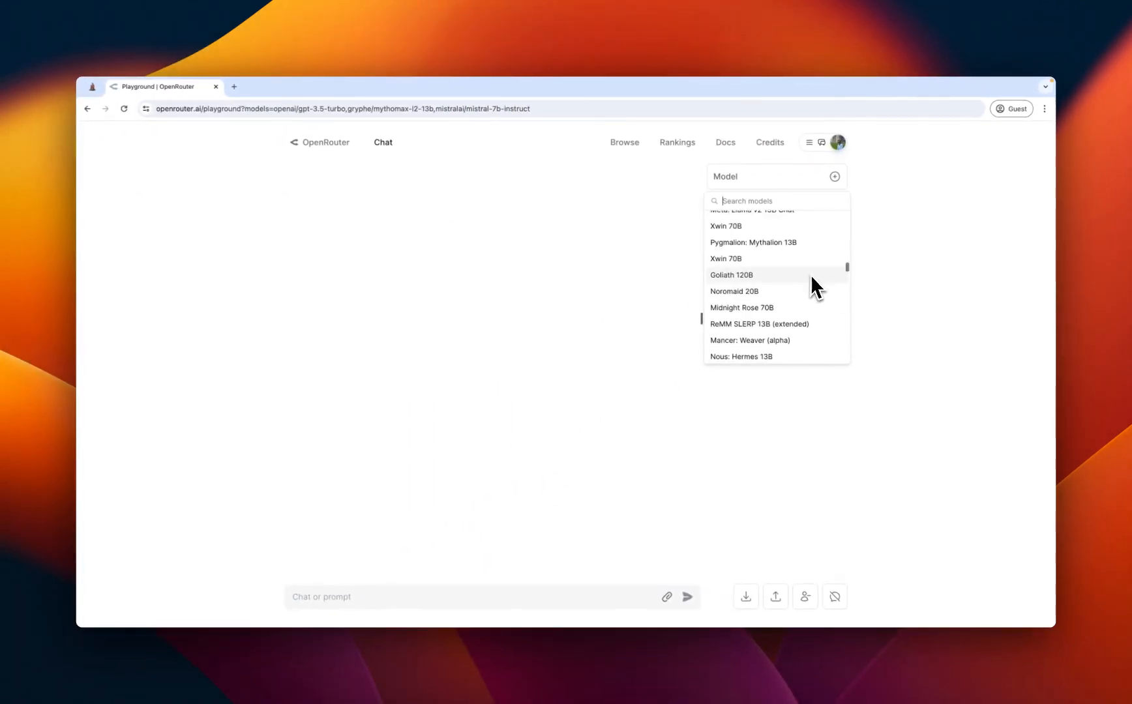
{"action": "scroll", "coordinate": [813, 277], "scroll_direction": "down", "scroll_amount": 15}
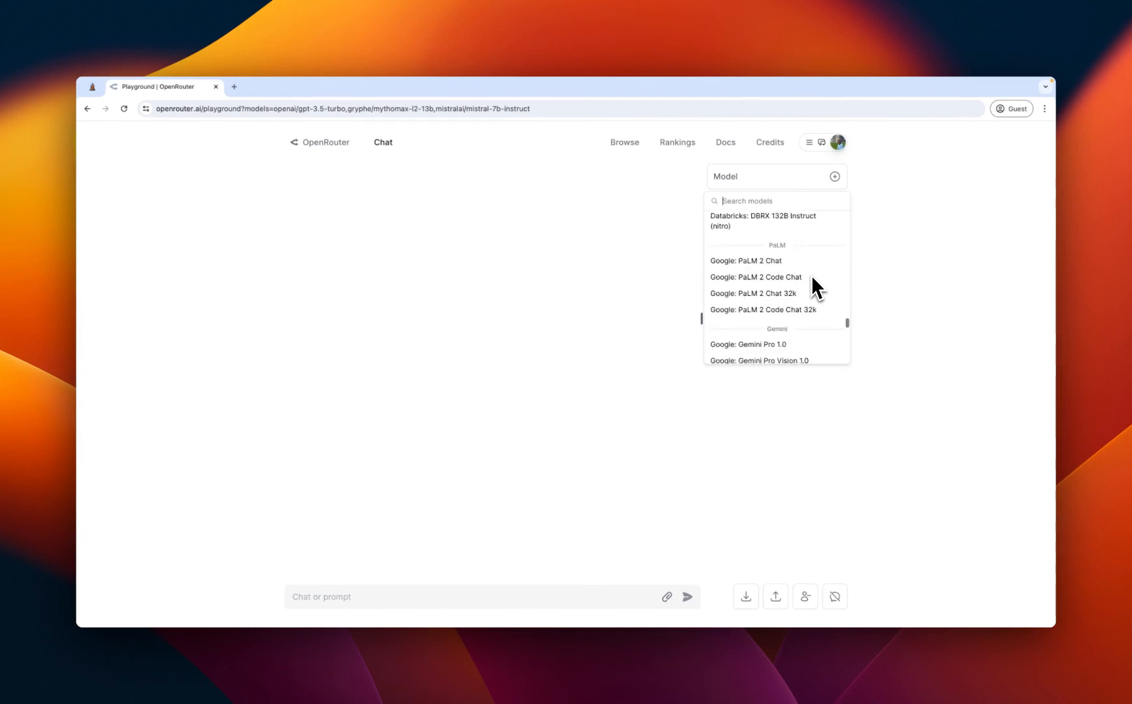
{"action": "scroll", "coordinate": [812, 275], "scroll_direction": "down", "scroll_amount": 2}
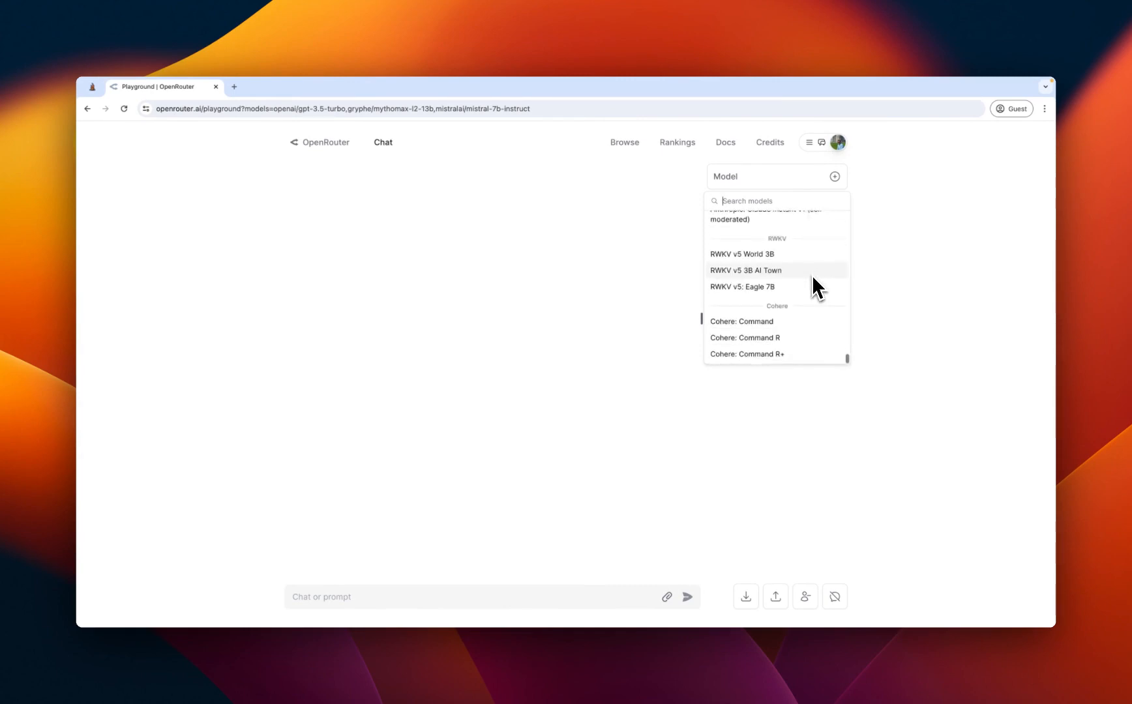
{"action": "scroll", "coordinate": [812, 276], "scroll_direction": "up", "scroll_amount": 20}
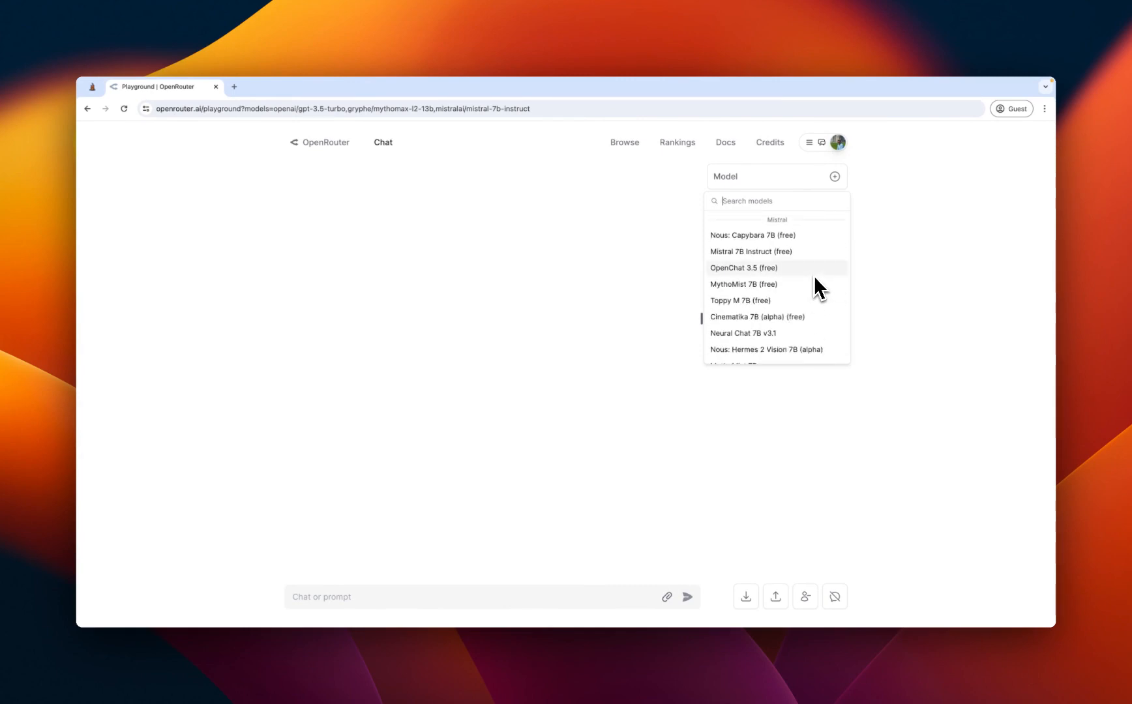
{"action": "left_click", "coordinate": [897, 242]}
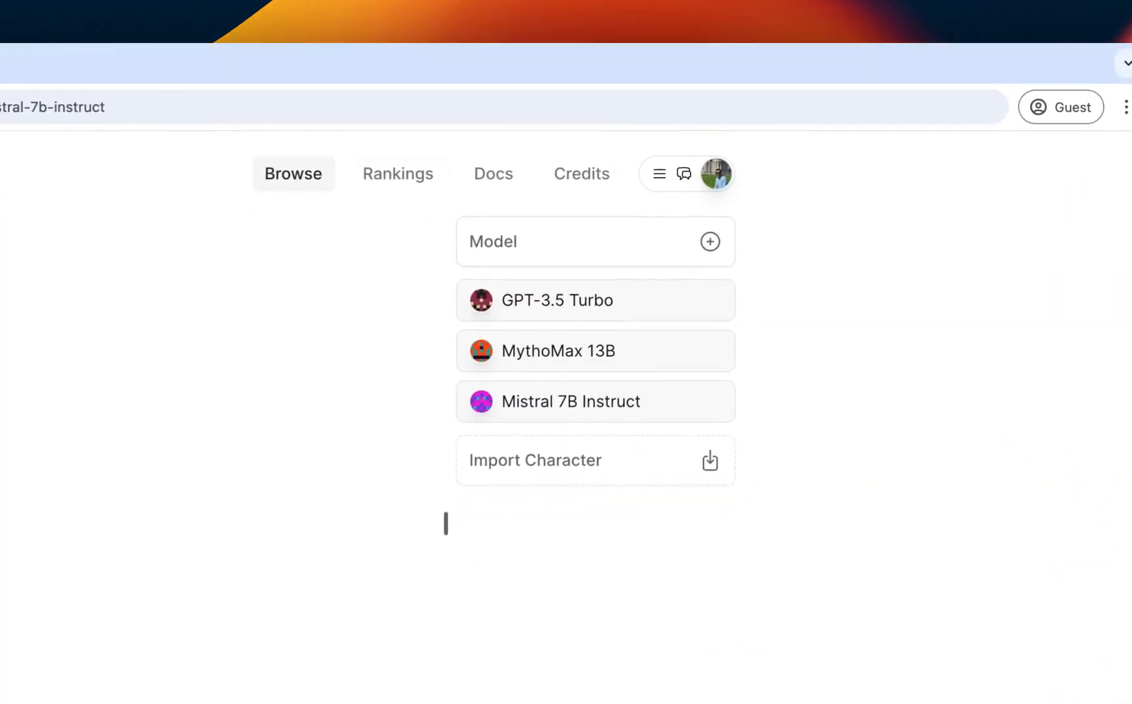
Step: Examine the LLM rankings by tokens processed and today's top models, then return to the chat playground
{"action": "left_click", "coordinate": [398, 173]}
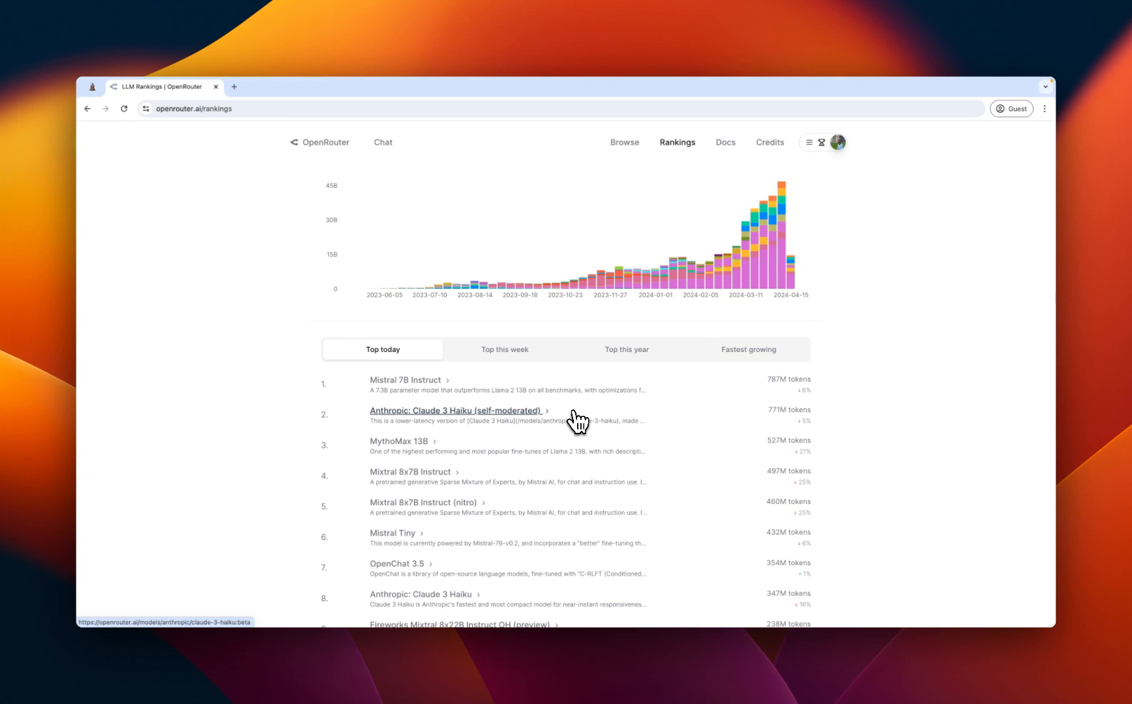
{"action": "scroll", "coordinate": [581, 424], "scroll_direction": "up", "scroll_amount": 2}
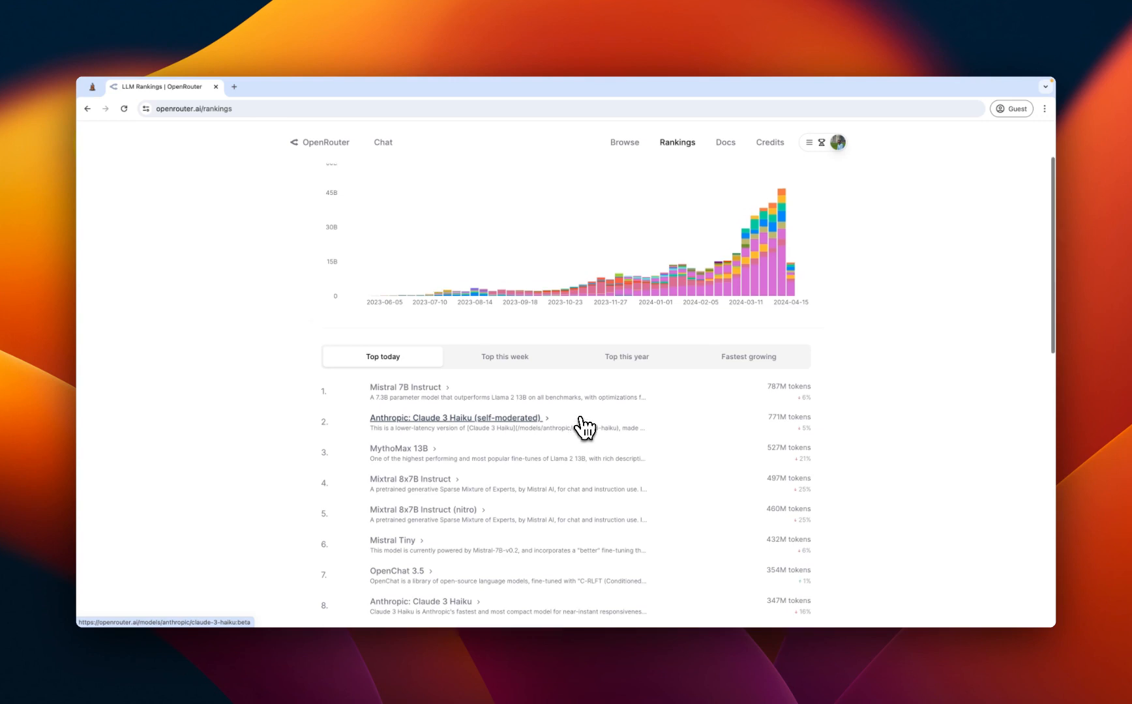
{"action": "scroll", "coordinate": [586, 424], "scroll_direction": "up", "scroll_amount": 3}
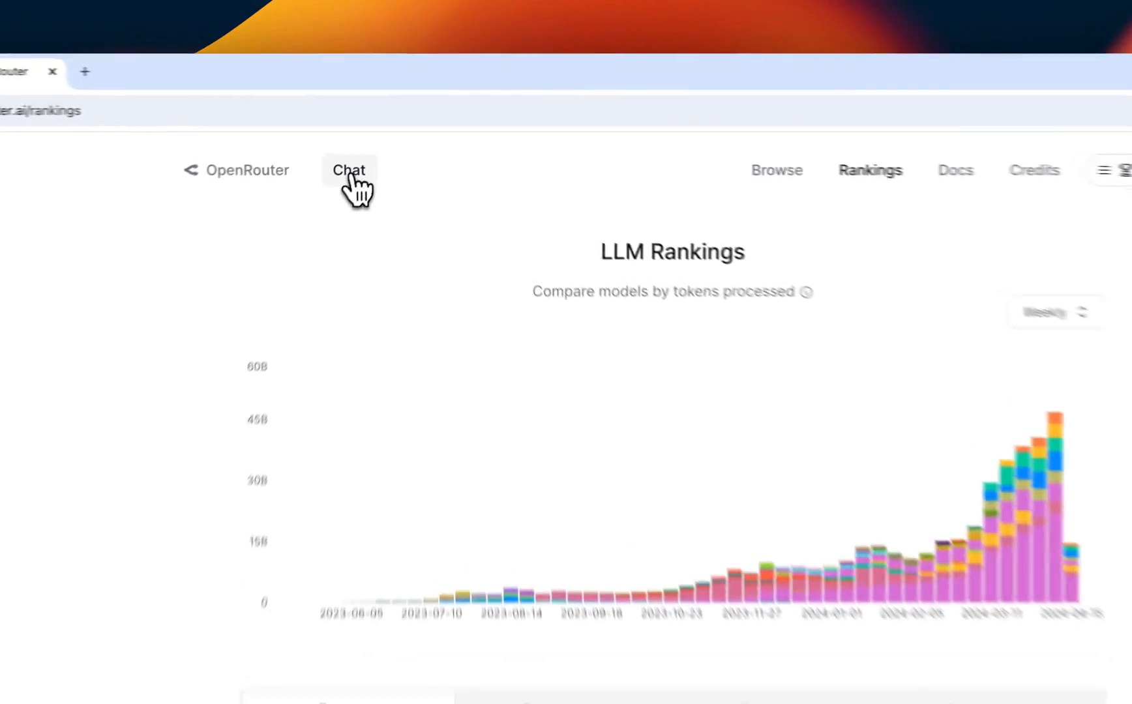
{"action": "left_click", "coordinate": [385, 148]}
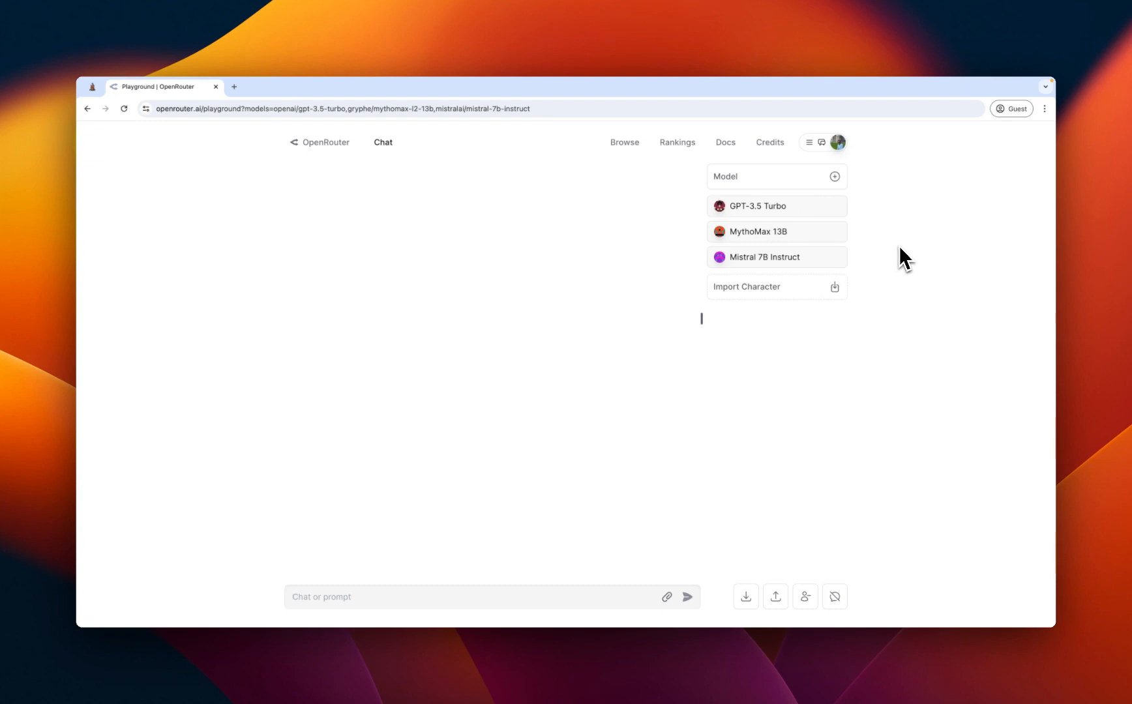
Step: Filter the model catalogue for "haiku" and open the page of Anthropic: Claude 3 Haiku (self-moderated)
{"action": "left_click", "coordinate": [632, 143]}
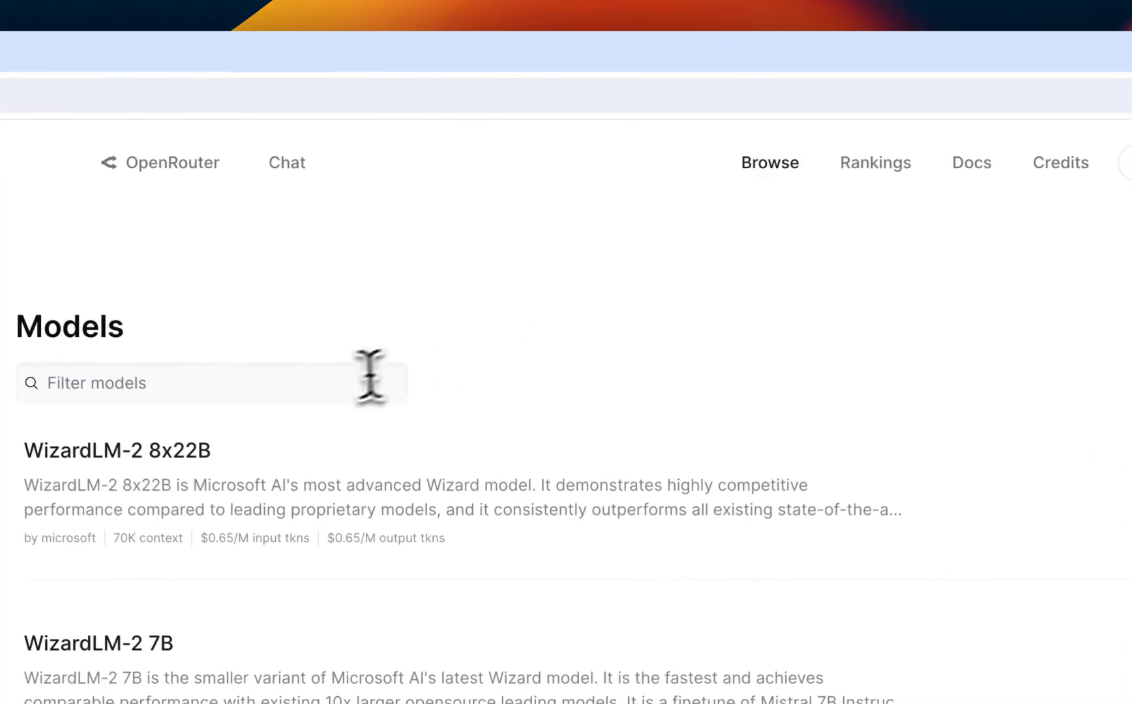
{"action": "left_click", "coordinate": [366, 379]}
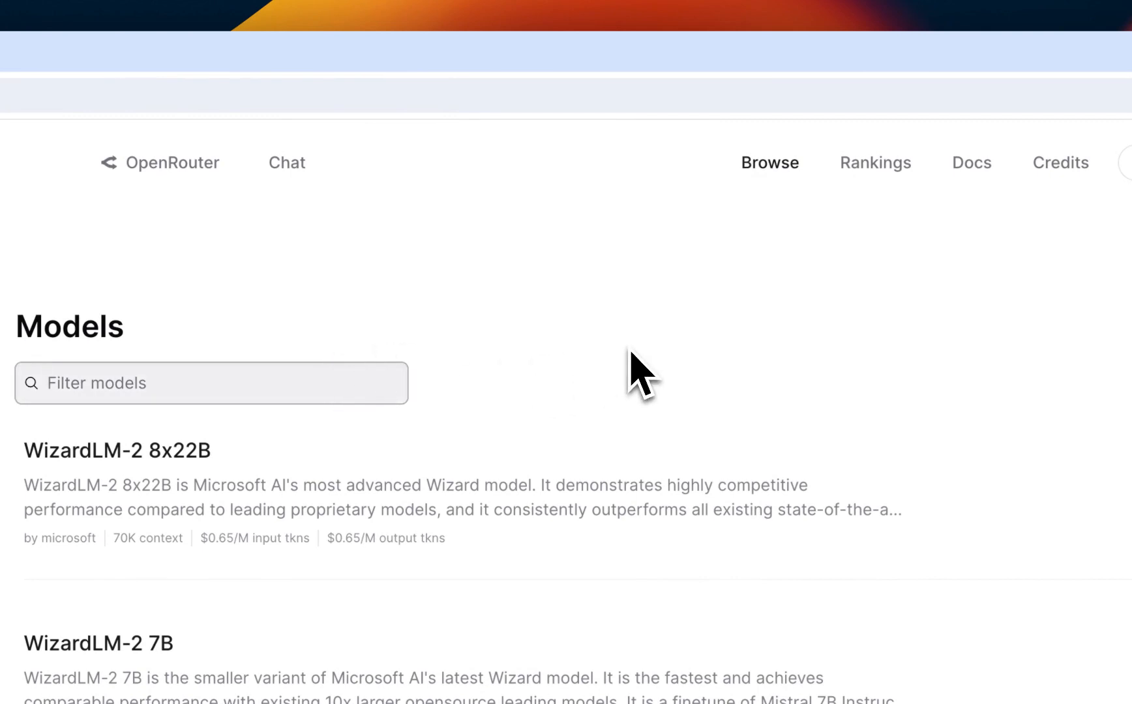
{"action": "type", "text": "haiku"}
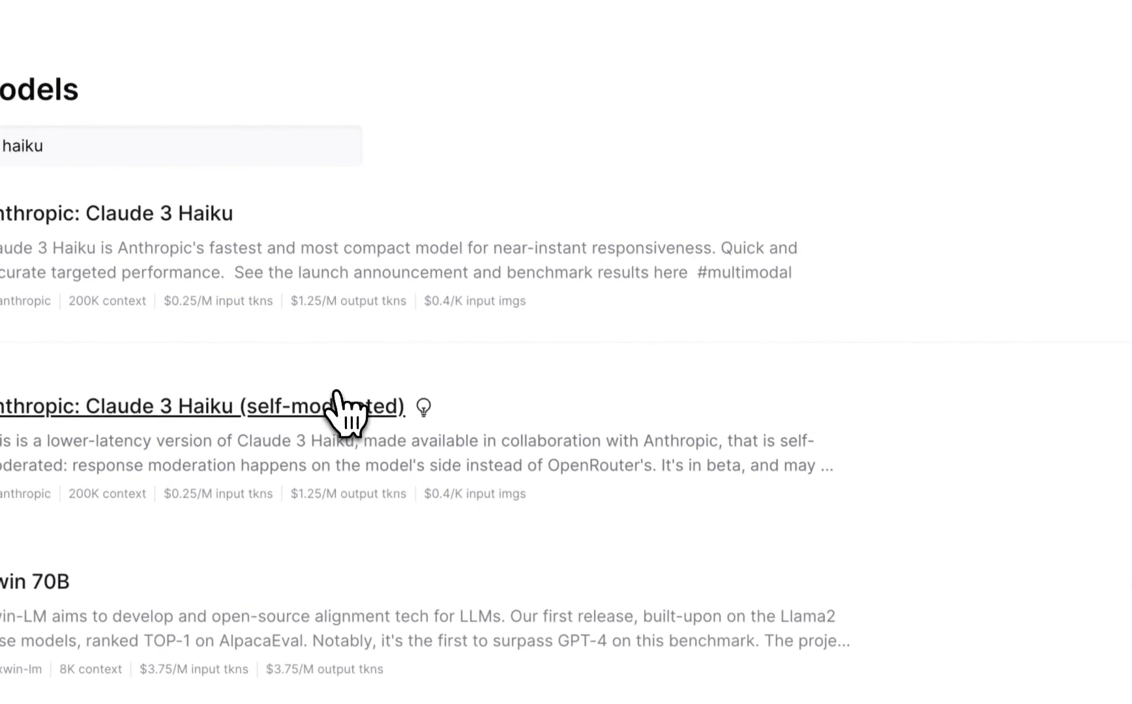
{"action": "left_click", "coordinate": [335, 393]}
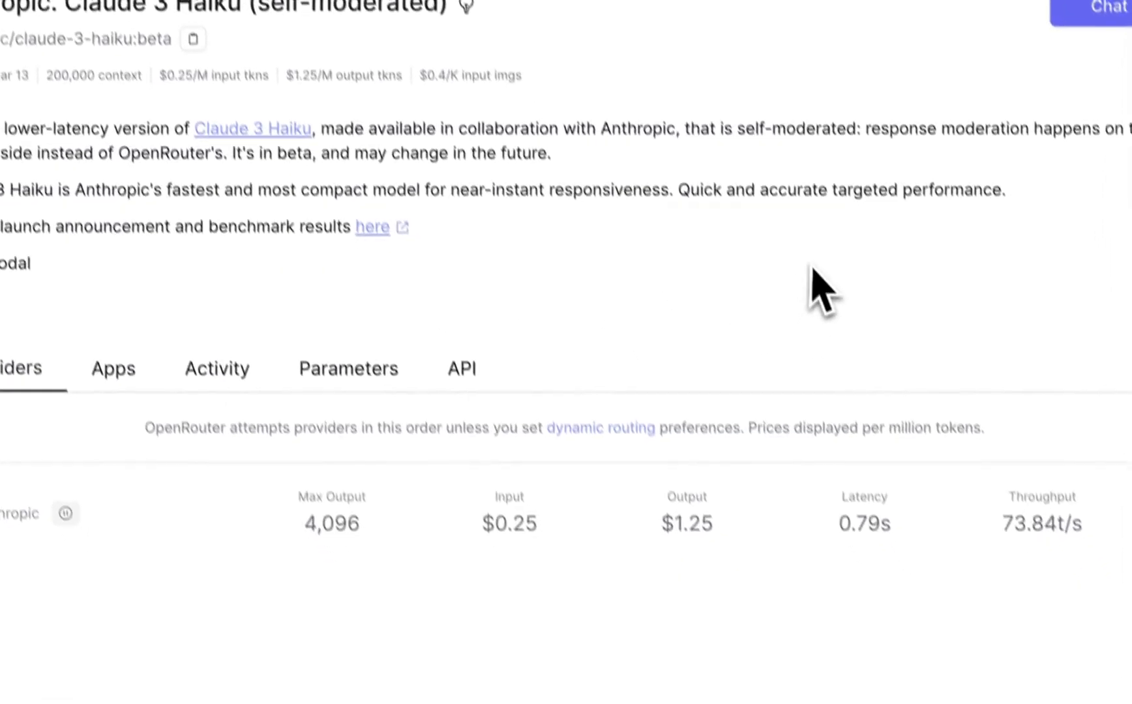
Step: Highlight the Anthropic provider's max output and throughput figures in turn to check them
{"action": "double_click", "coordinate": [332, 524]}
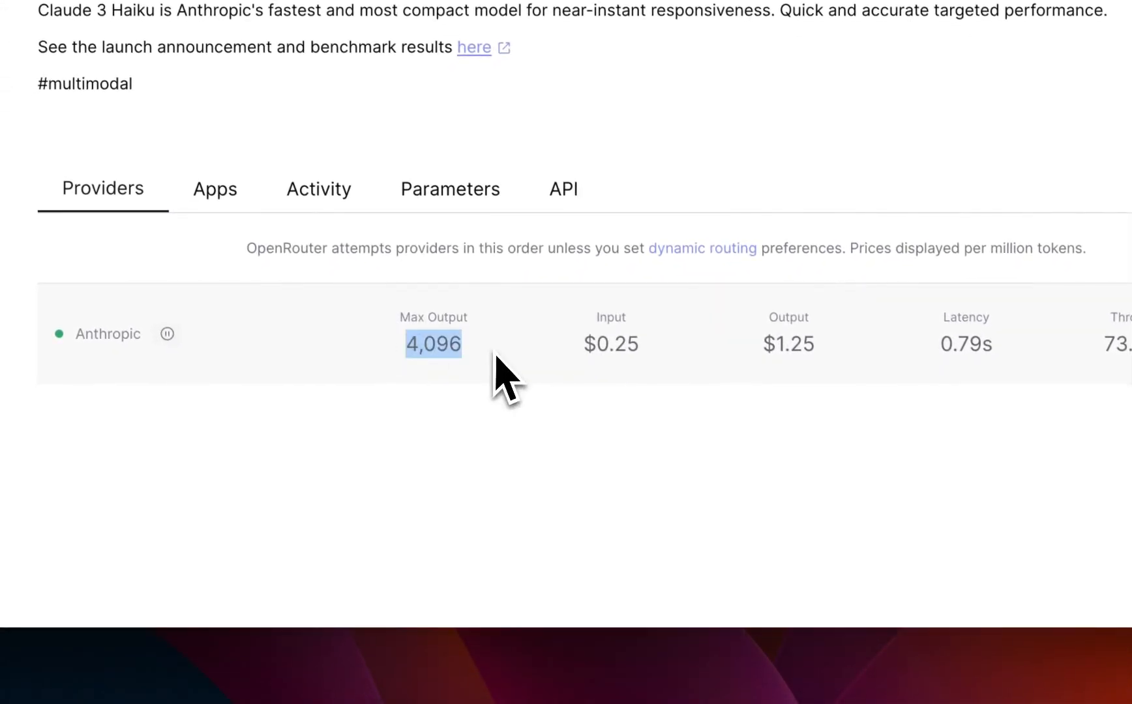
{"action": "left_click", "coordinate": [656, 465]}
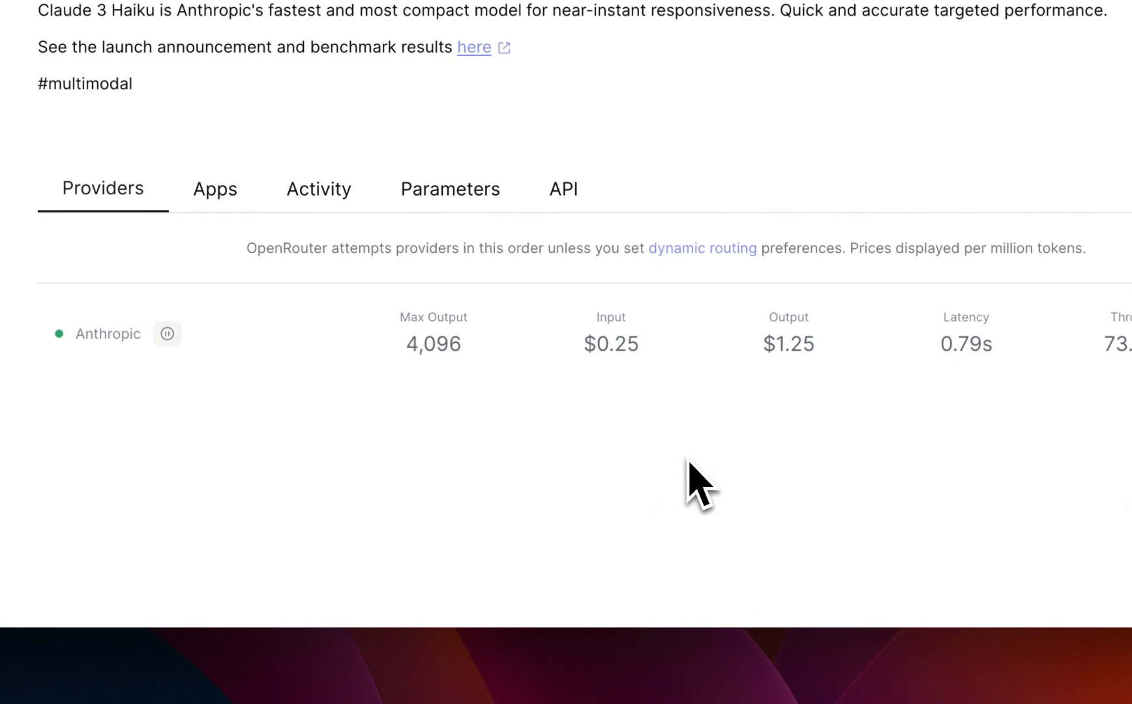
{"action": "scroll", "coordinate": [652, 417], "scroll_direction": "right", "scroll_amount": 5}
{"action": "left_click_drag", "start_coordinate": [794, 345], "coordinate": [710, 352]}
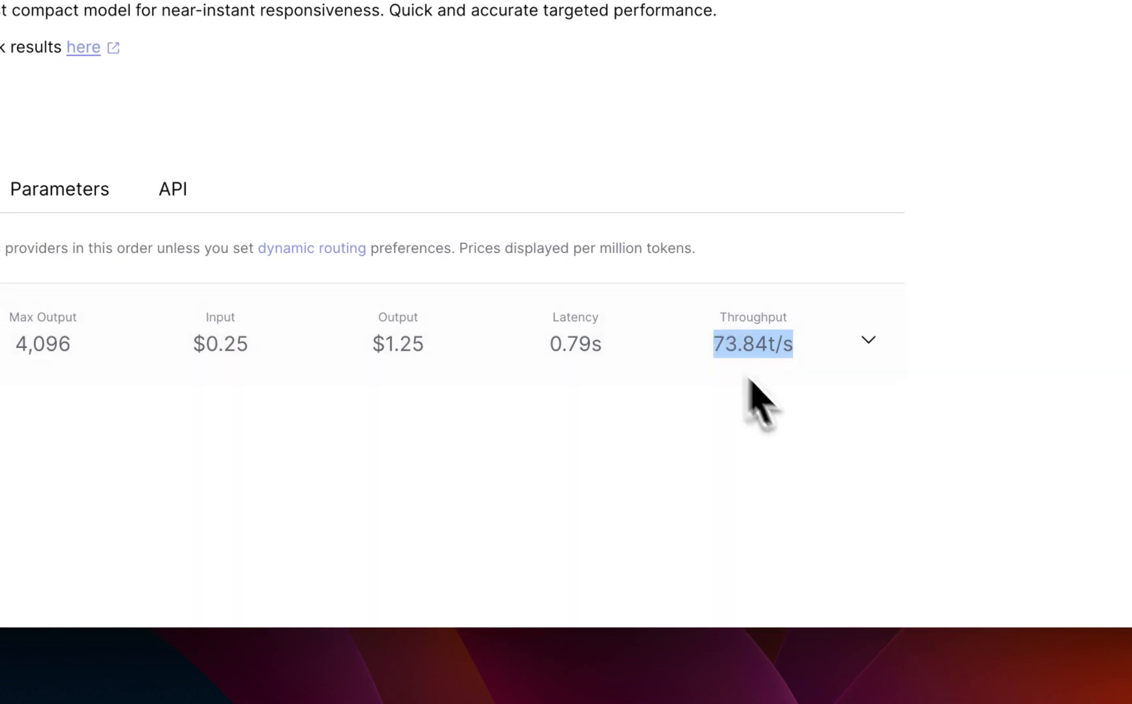
{"action": "left_click", "coordinate": [810, 428]}
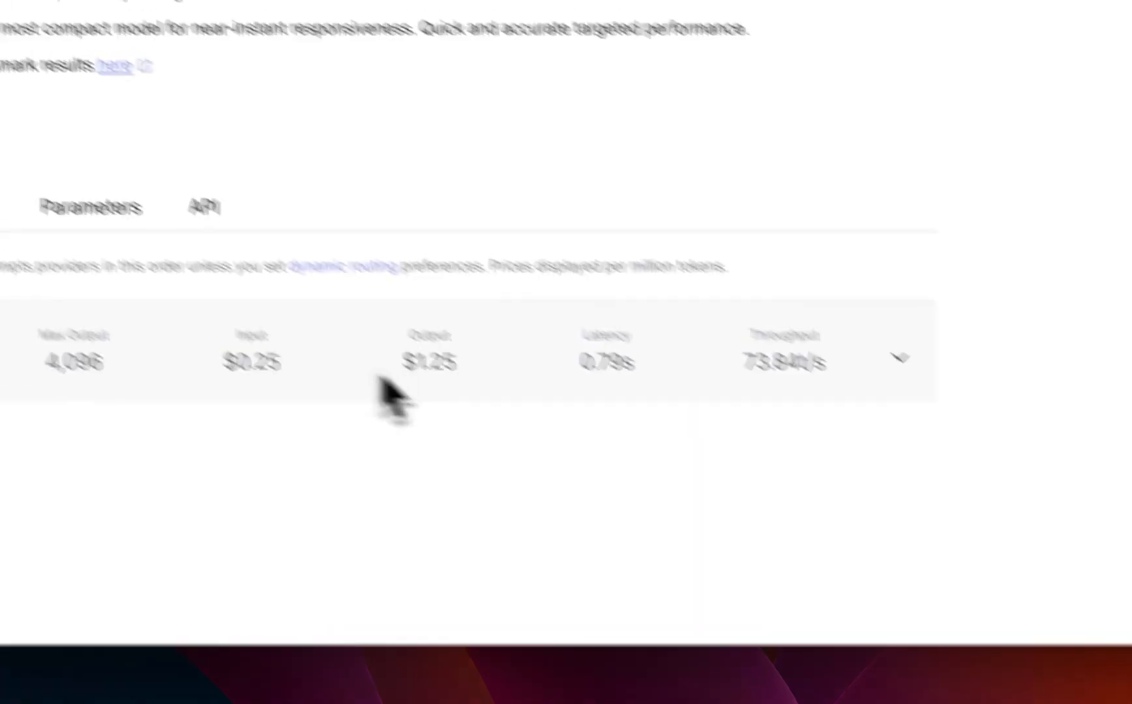
Step: Highlight the Anthropic provider's input and output prices per million tokens to check them
{"action": "left_click_drag", "start_coordinate": [395, 460], "coordinate": [463, 463]}
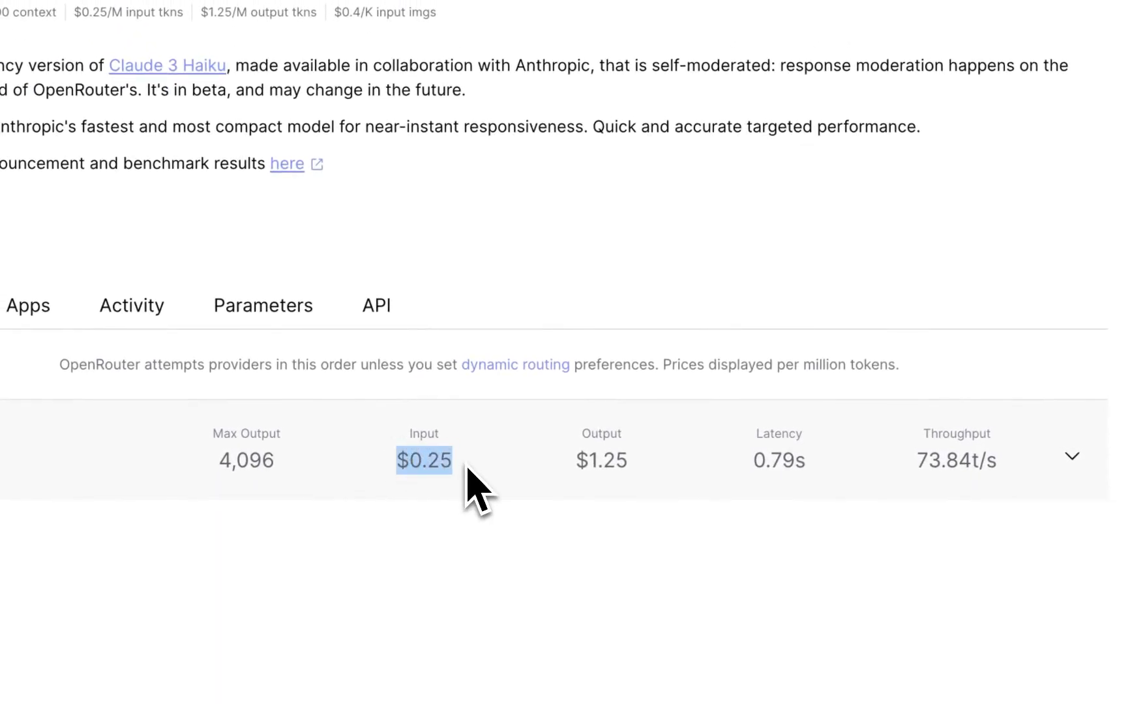
{"action": "left_click", "coordinate": [467, 468]}
{"action": "left_click_drag", "start_coordinate": [565, 464], "coordinate": [641, 467]}
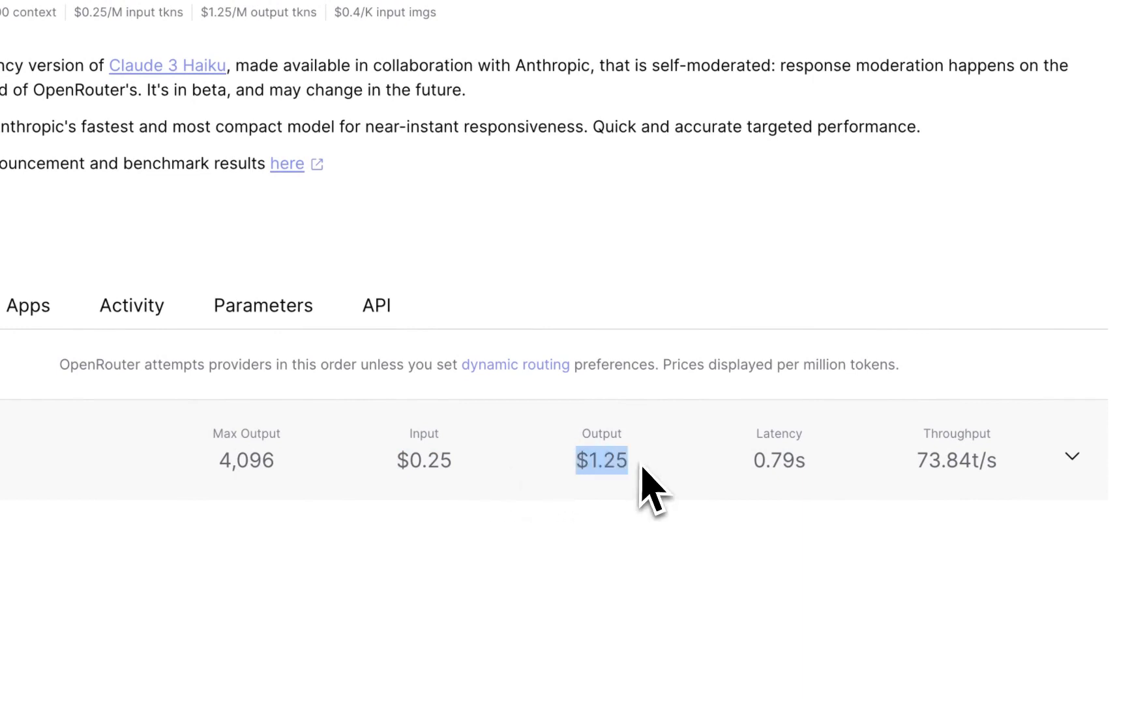
{"action": "left_click", "coordinate": [664, 543]}
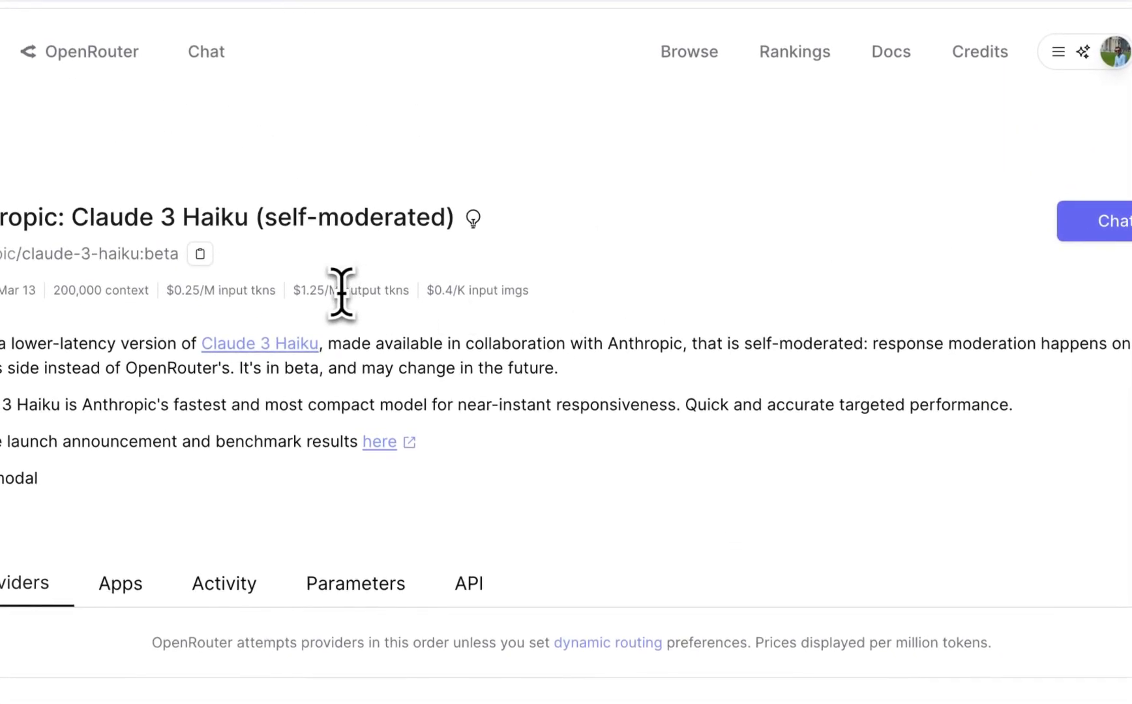
Step: Compare the model's context size in the page header with the Anthropic provider's max output
{"action": "left_click_drag", "start_coordinate": [339, 291], "coordinate": [324, 291]}
{"action": "left_click_drag", "start_coordinate": [150, 292], "coordinate": [28, 295]}
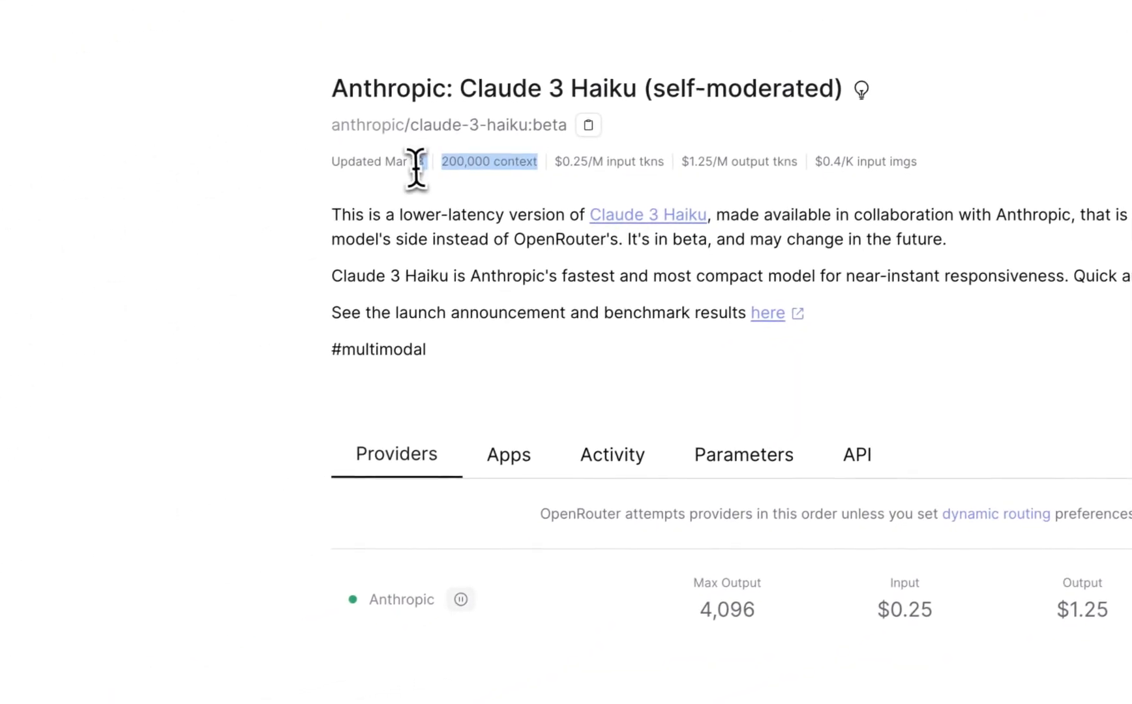
{"action": "left_click", "coordinate": [450, 167]}
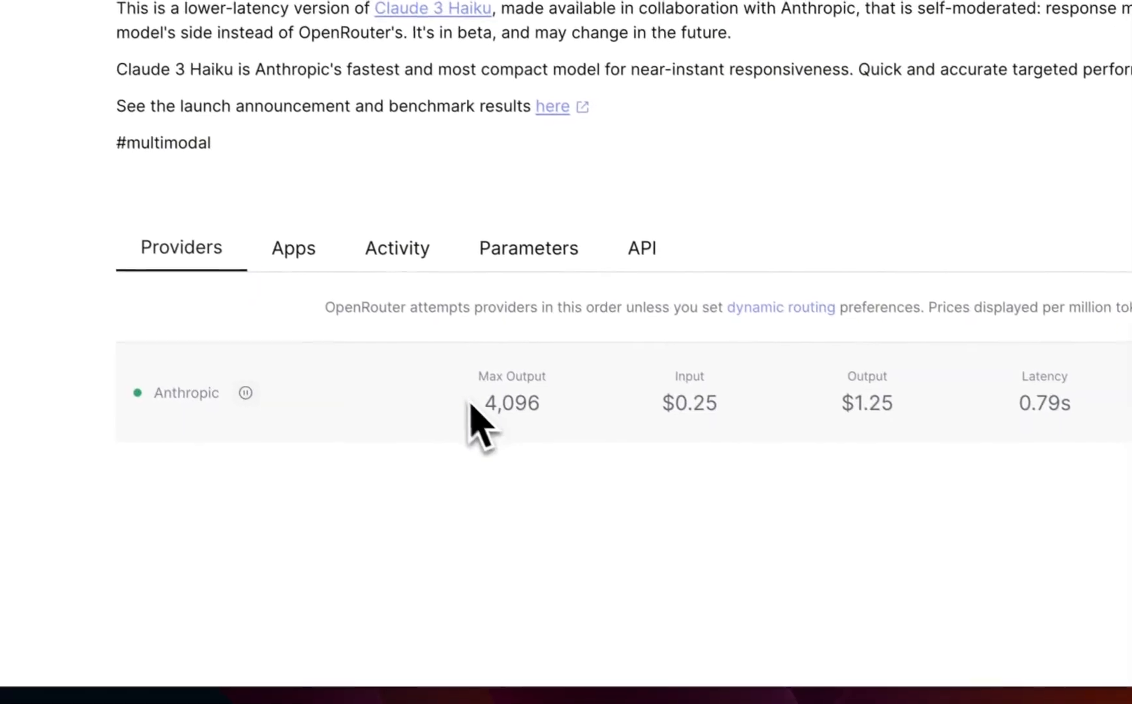
{"action": "left_click_drag", "start_coordinate": [483, 403], "coordinate": [539, 404]}
{"action": "left_click", "coordinate": [678, 525]}
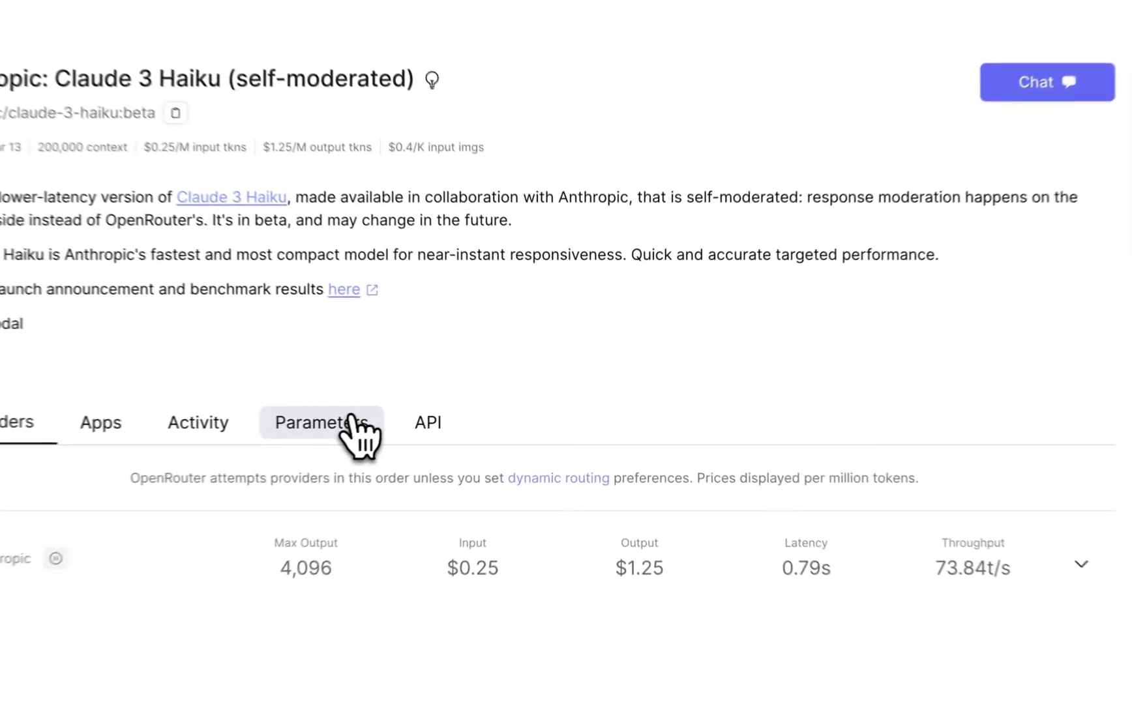
Step: Examine the median user parameter values for Claude 3 Haiku (self-moderated), such as temperature and top_p
{"action": "left_click", "coordinate": [449, 409]}
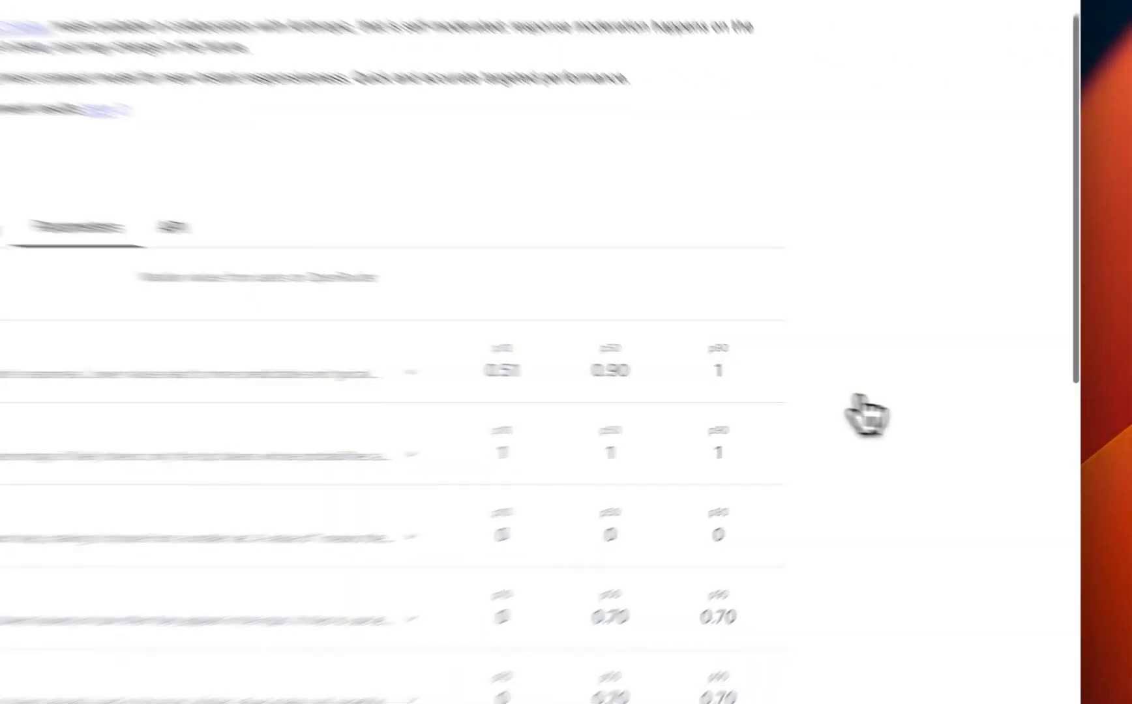
{"action": "scroll", "coordinate": [859, 397], "scroll_direction": "down", "scroll_amount": 2}
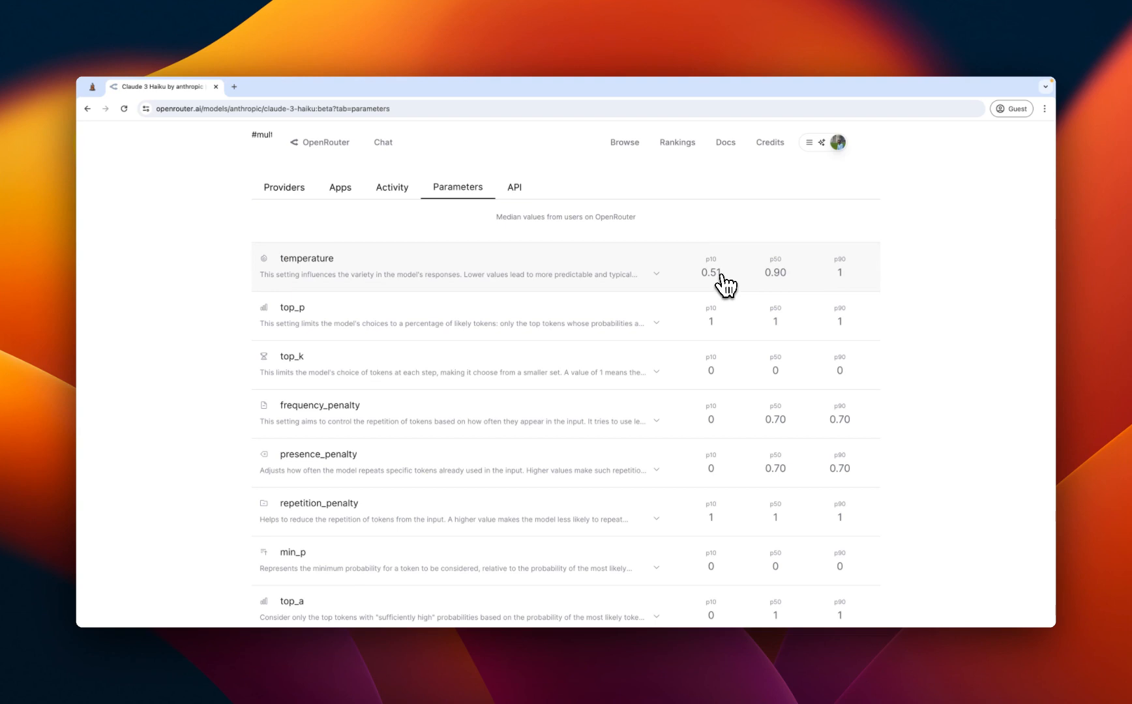
{"action": "scroll", "coordinate": [722, 285], "scroll_direction": "up", "scroll_amount": 5}
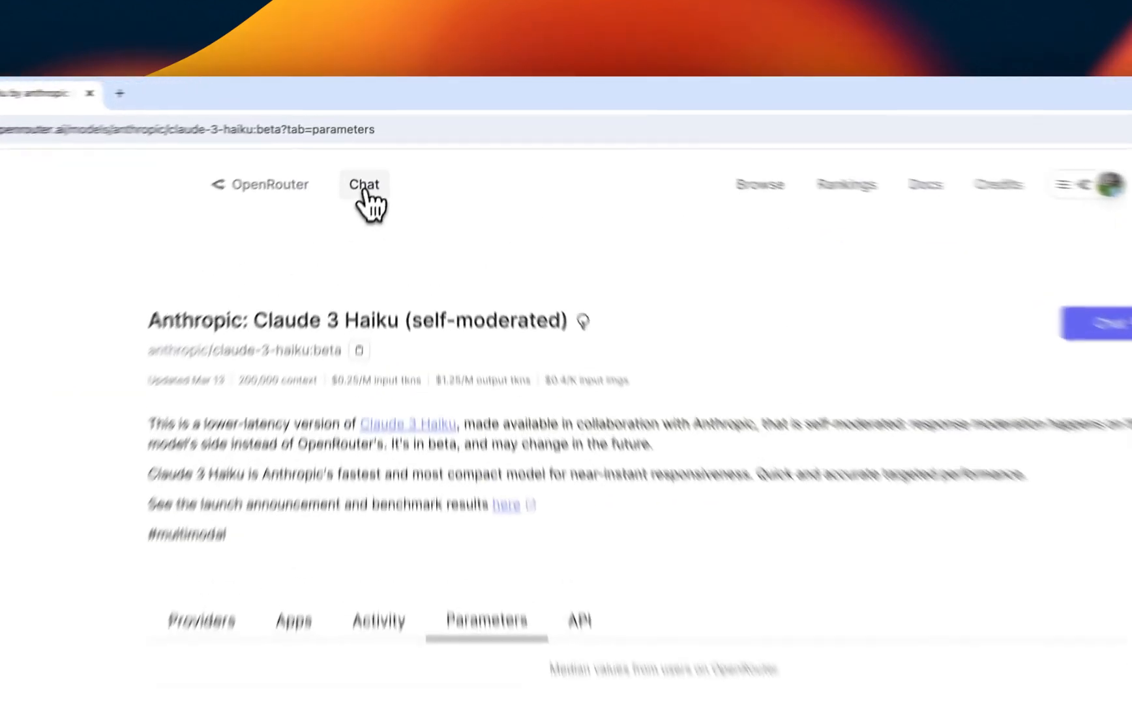
Step: Add Anthropic: Claude 3 Haiku (self-moderated) to the models in the chat playground by searching for "haiku"
{"action": "left_click", "coordinate": [384, 144]}
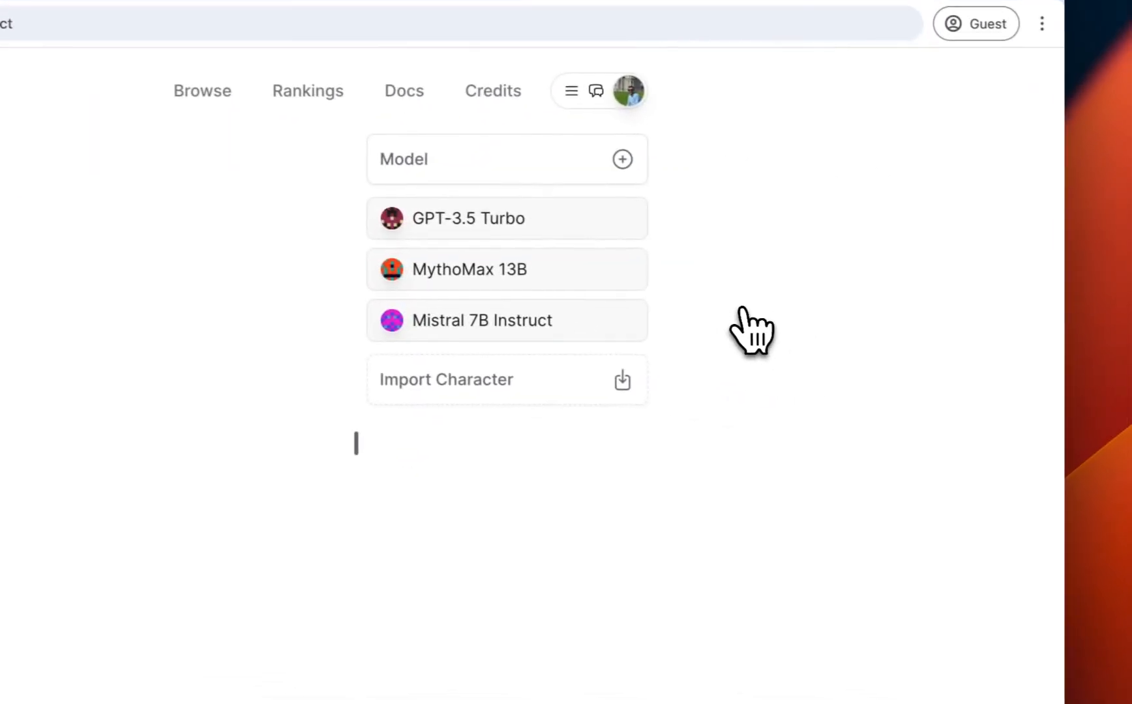
{"action": "left_click", "coordinate": [614, 159]}
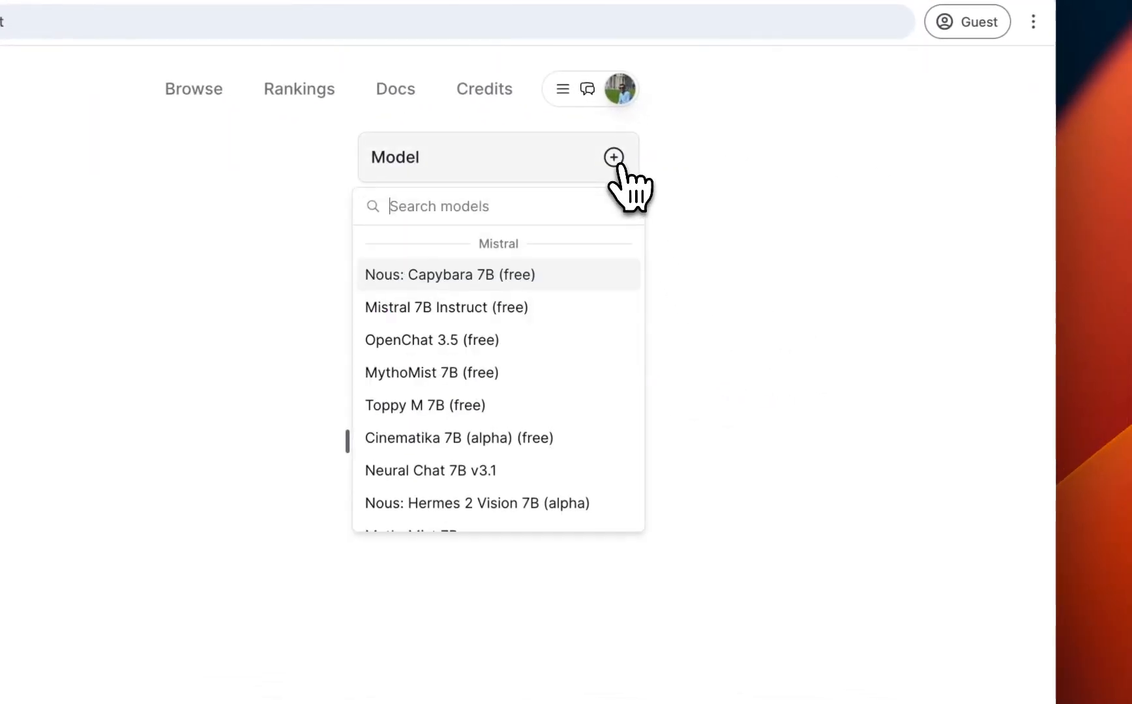
{"action": "type", "text": "haiku"}
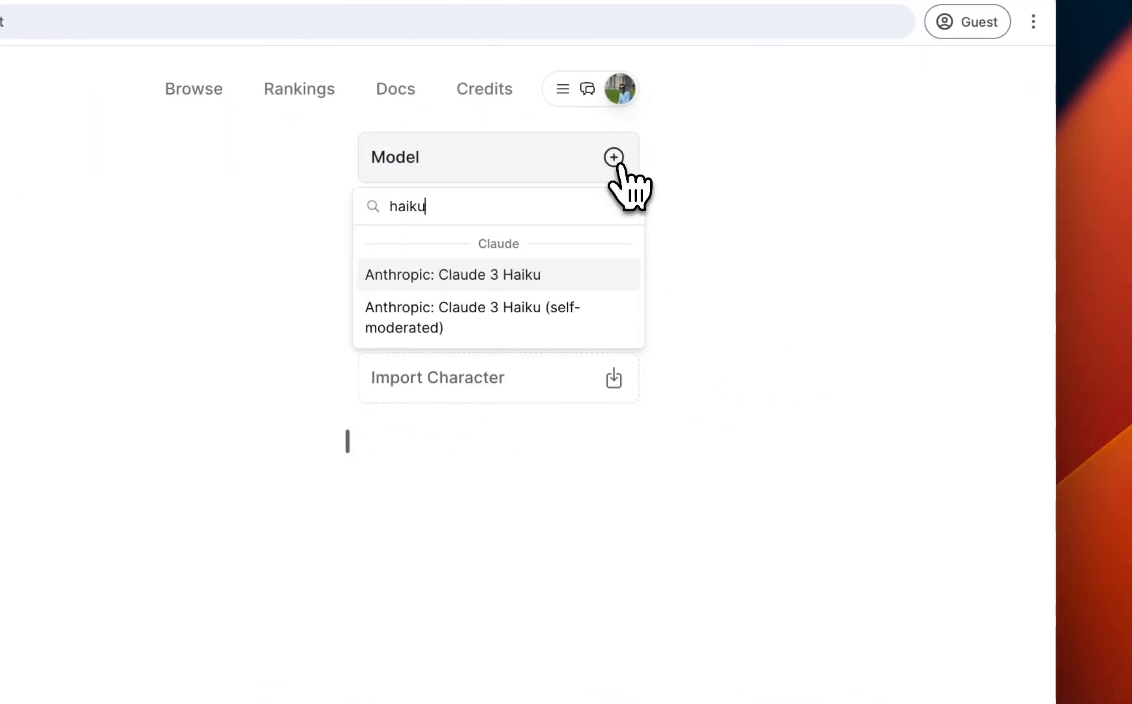
{"action": "left_click", "coordinate": [600, 333]}
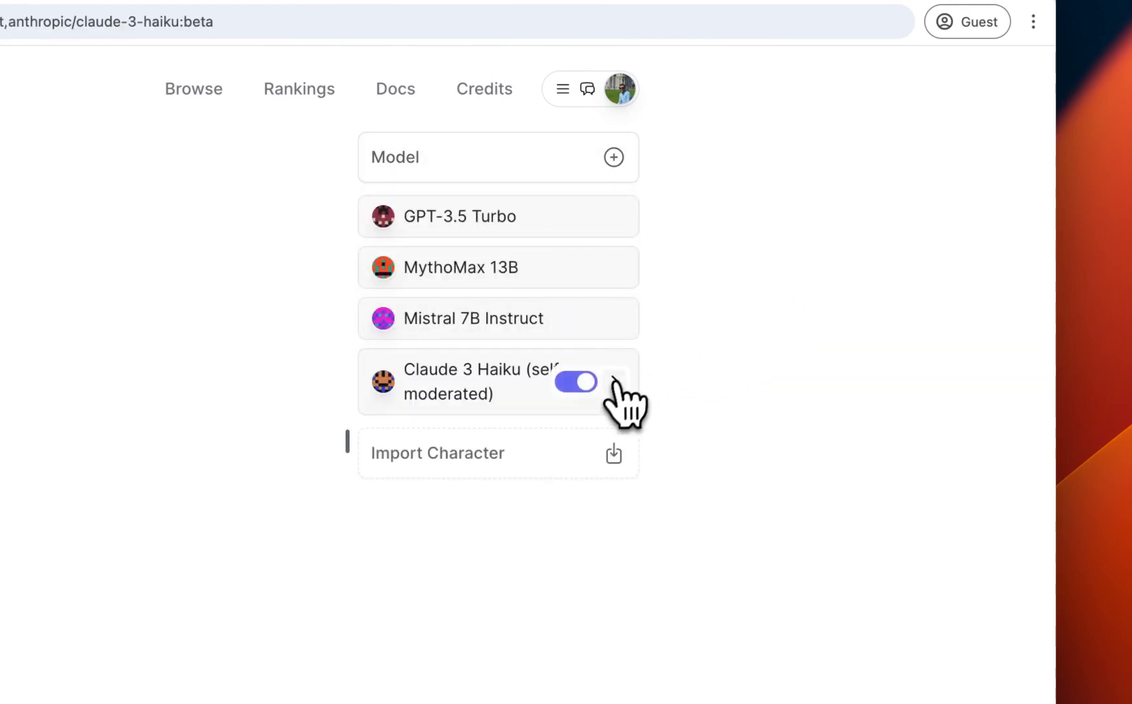
Step: Open the settings of Claude 3 Haiku (self-moderated) in the model list and go to its parameters
{"action": "left_click", "coordinate": [615, 383]}
{"action": "scroll", "coordinate": [533, 580], "scroll_direction": "down", "scroll_amount": 5}
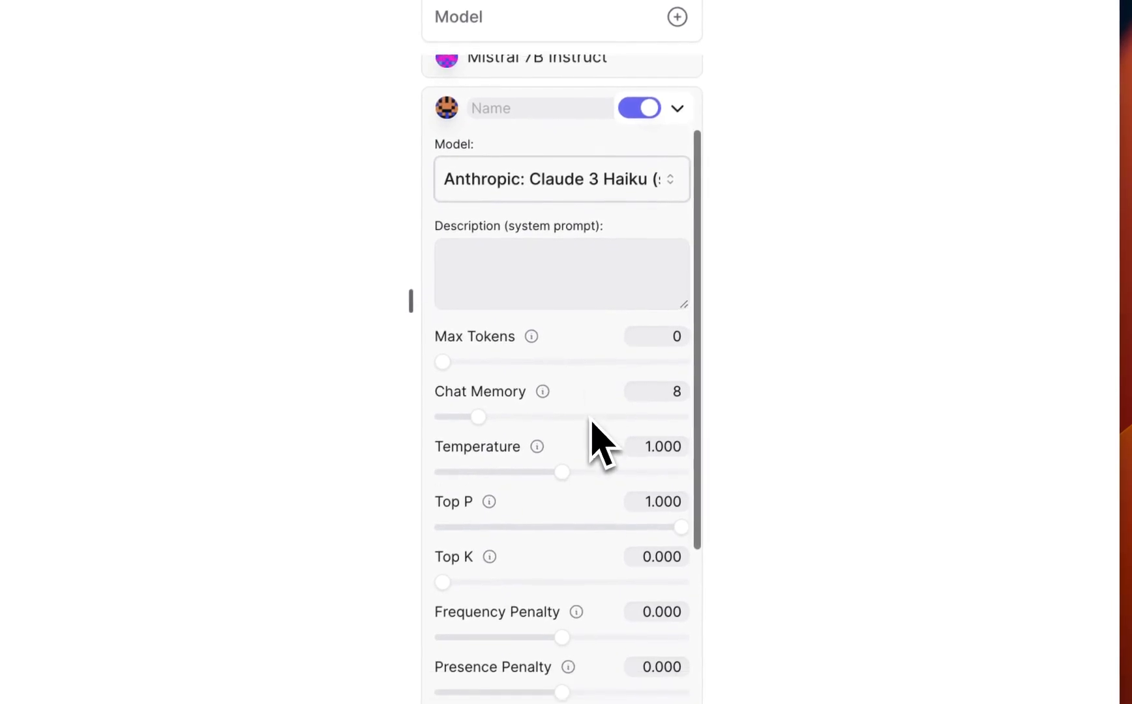
{"action": "scroll", "coordinate": [595, 423], "scroll_direction": "down", "scroll_amount": 3}
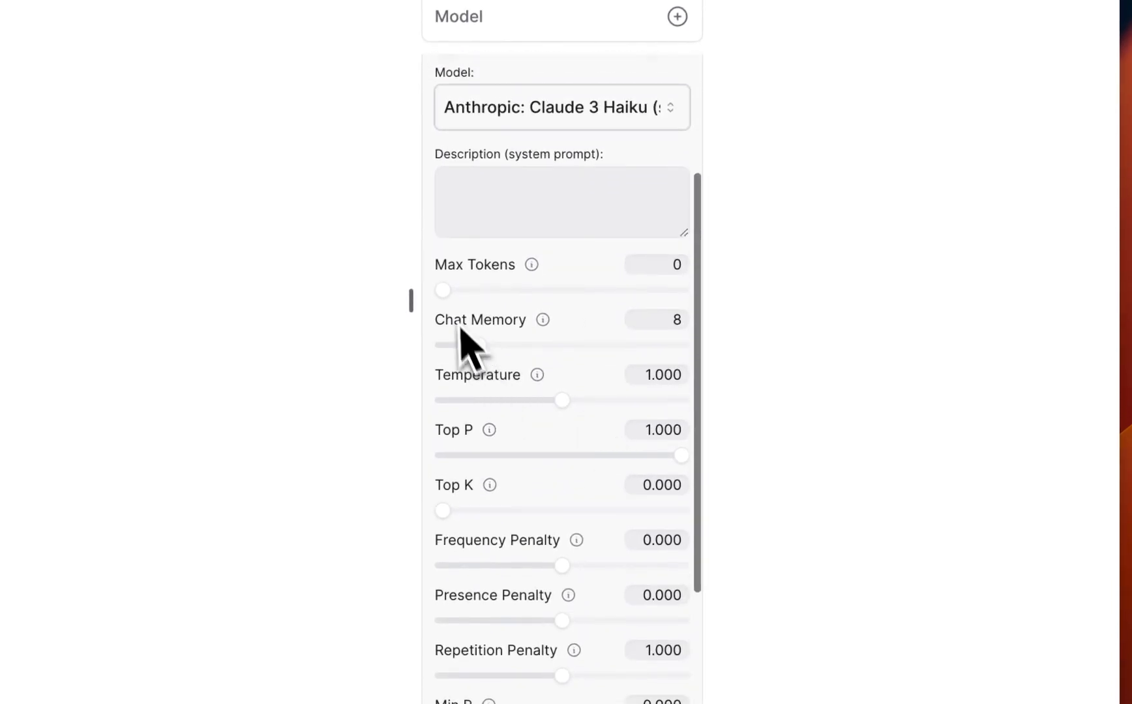
Step: Try Max Tokens values of 189878, 32922 and 19338 for Claude 3 Haiku (self-moderated)
{"action": "left_click", "coordinate": [449, 291]}
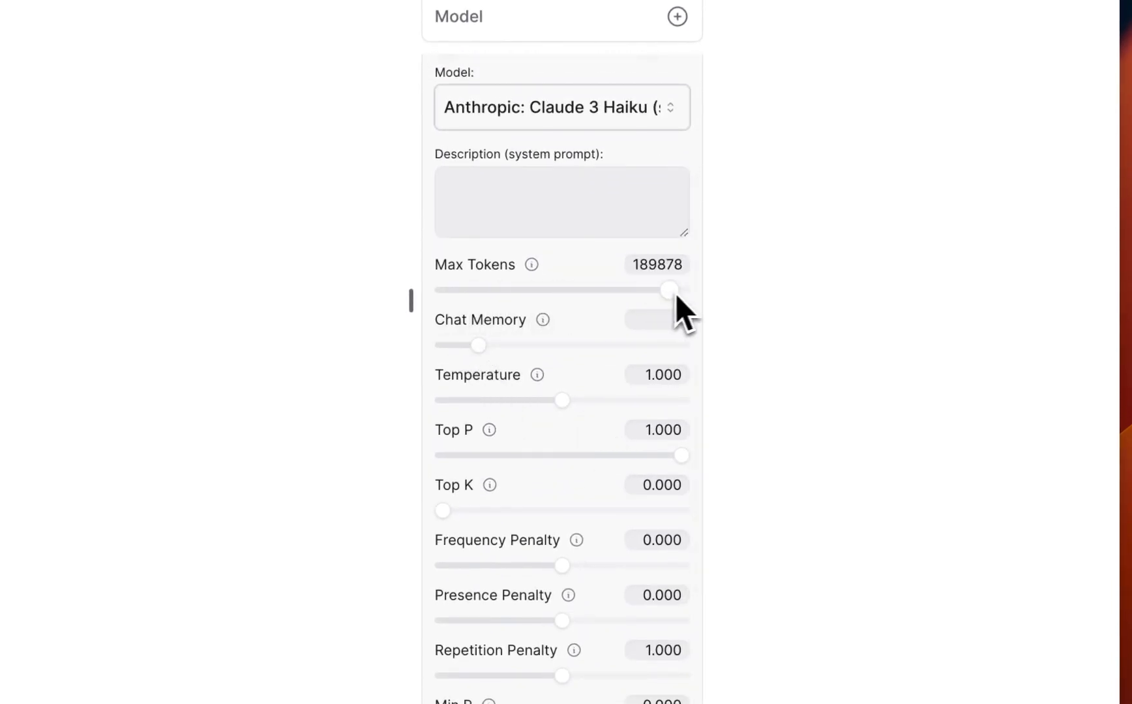
{"action": "left_click_drag", "start_coordinate": [686, 297], "coordinate": [485, 308]}
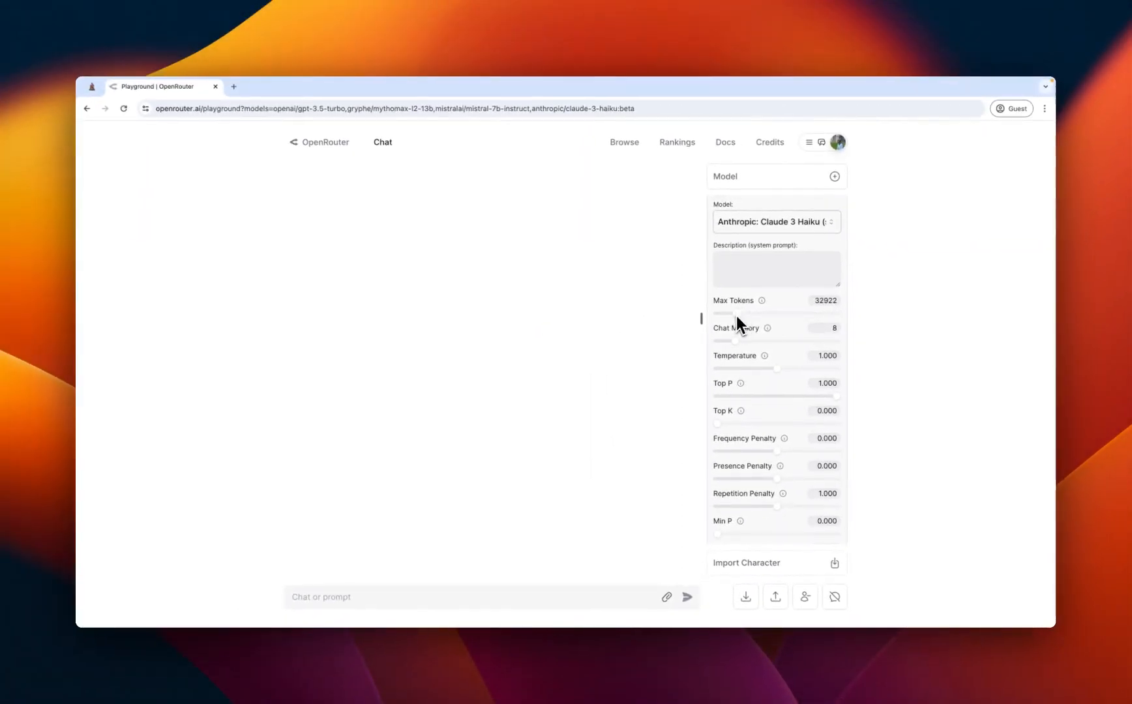
{"action": "left_click_drag", "start_coordinate": [736, 316], "coordinate": [728, 315]}
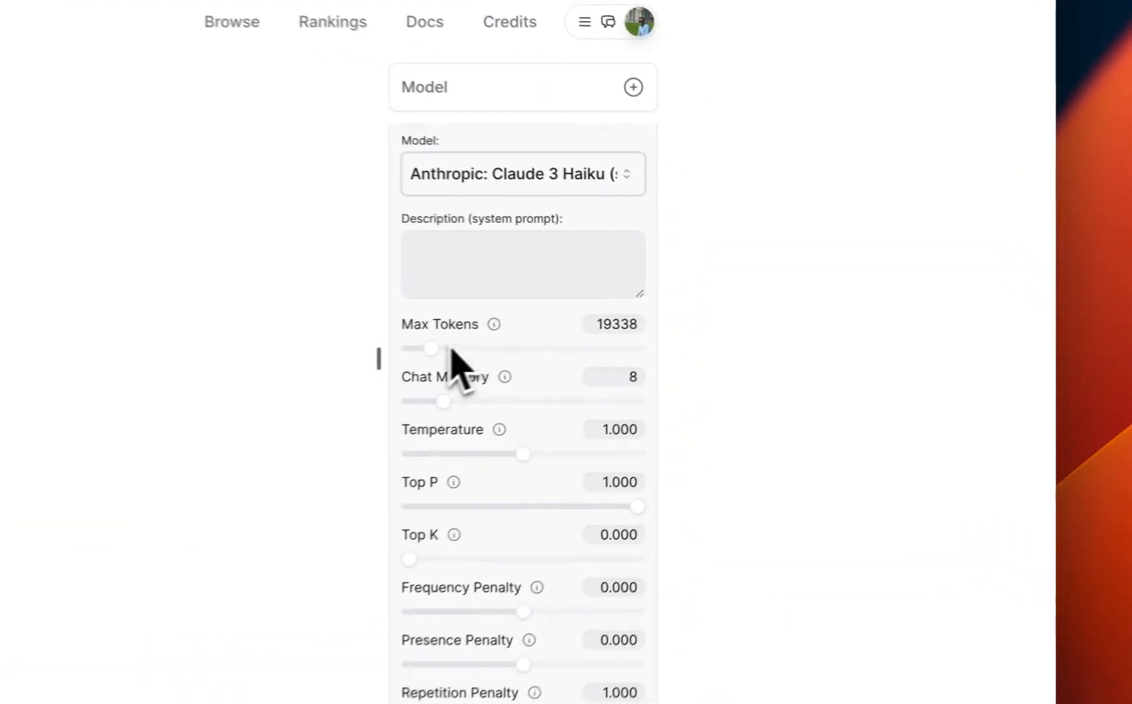
Step: Set Max Tokens of Claude 3 Haiku (self-moderated) to 10000
{"action": "left_click", "coordinate": [810, 303]}
{"action": "double_click", "coordinate": [578, 326]}
{"action": "type", "text": "10000"}
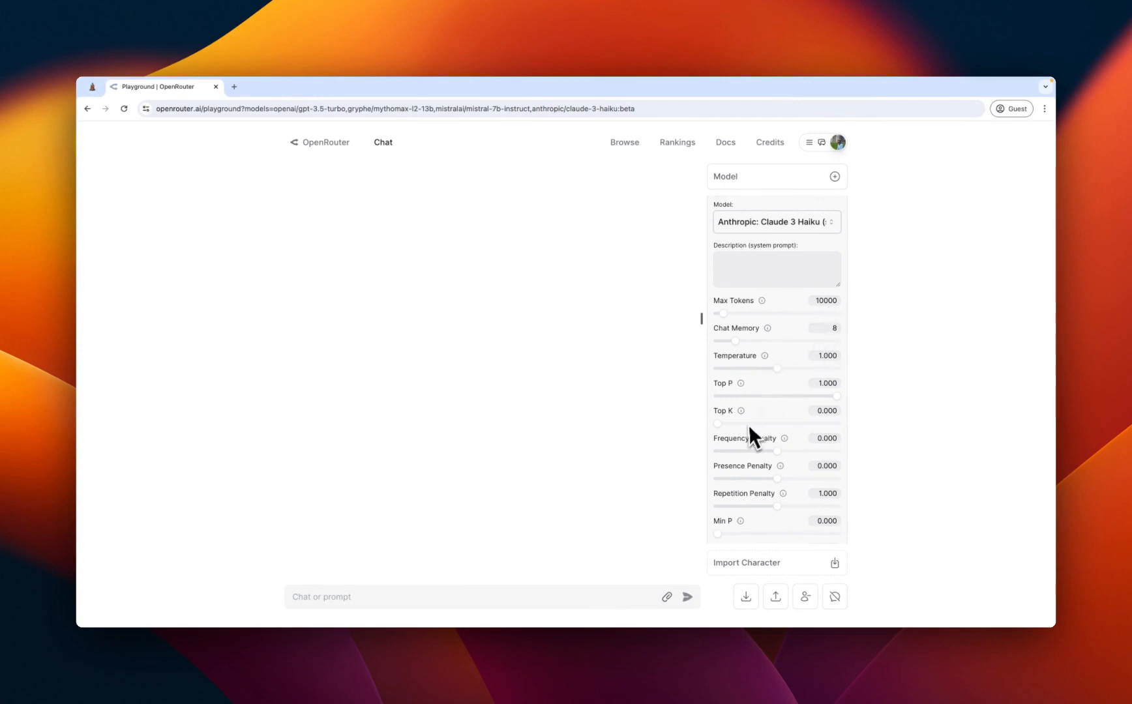
Step: Read the explanations of the Temperature, Top P, Top K and Frequency Penalty parameters
{"action": "mouse_move", "coordinate": [766, 358]}
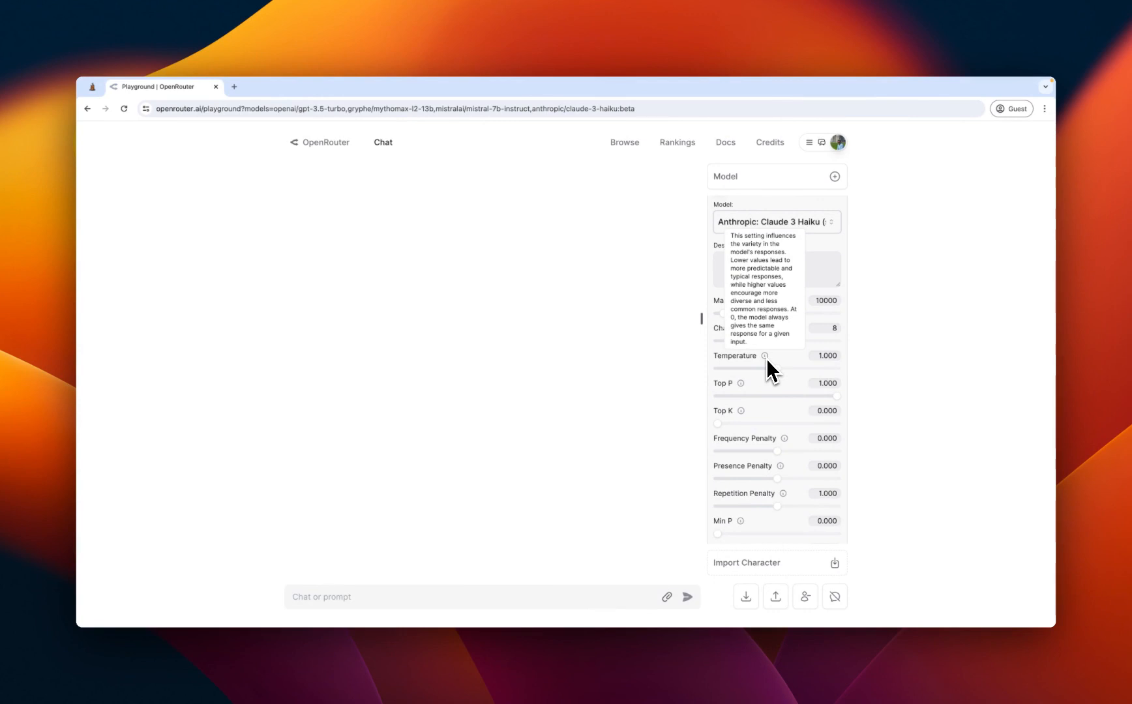
{"action": "mouse_move", "coordinate": [741, 387]}
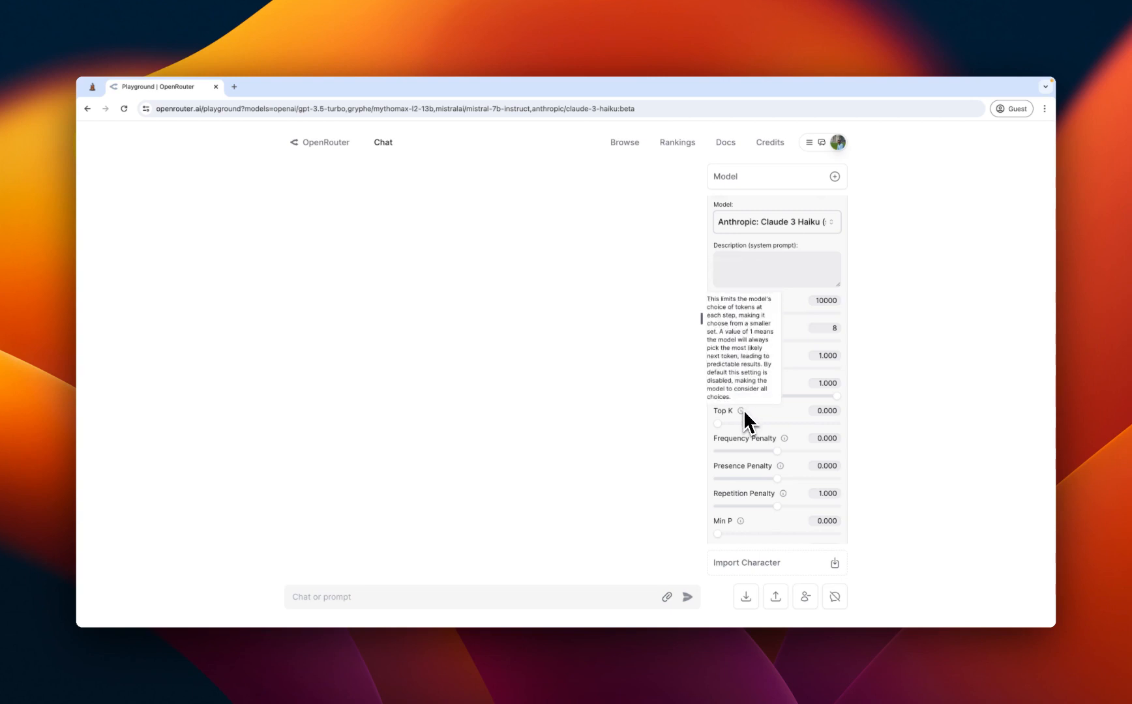
{"action": "scroll", "coordinate": [802, 431], "scroll_direction": "down", "scroll_amount": 2}
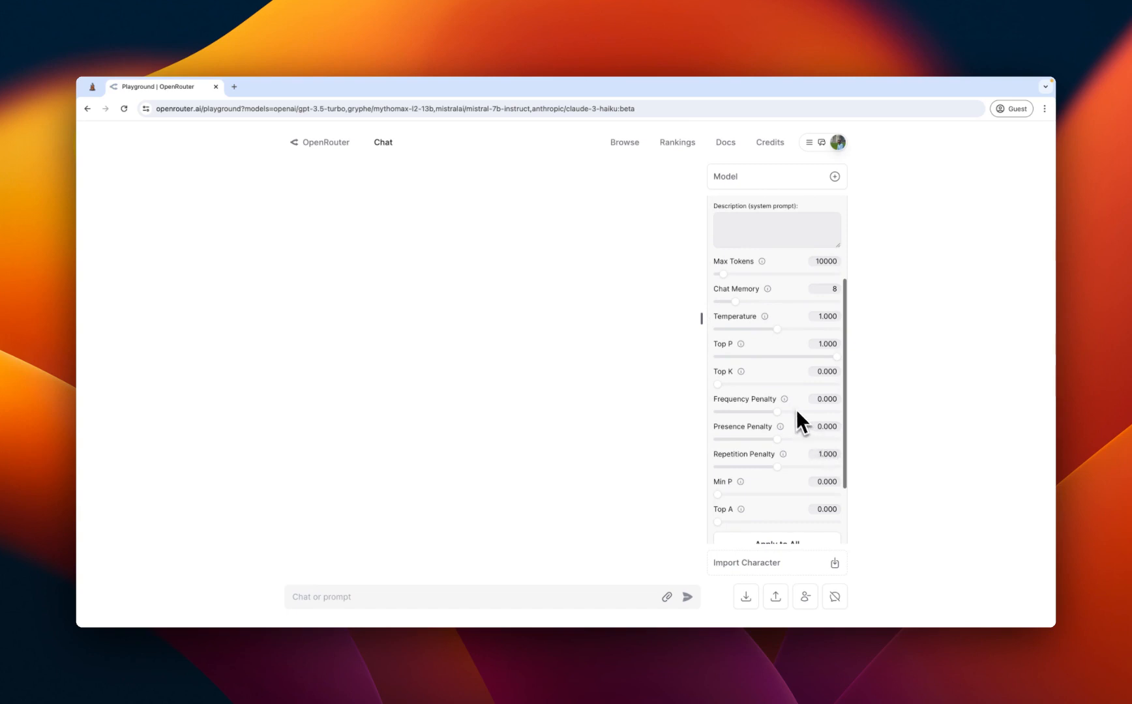
{"action": "mouse_move", "coordinate": [787, 402]}
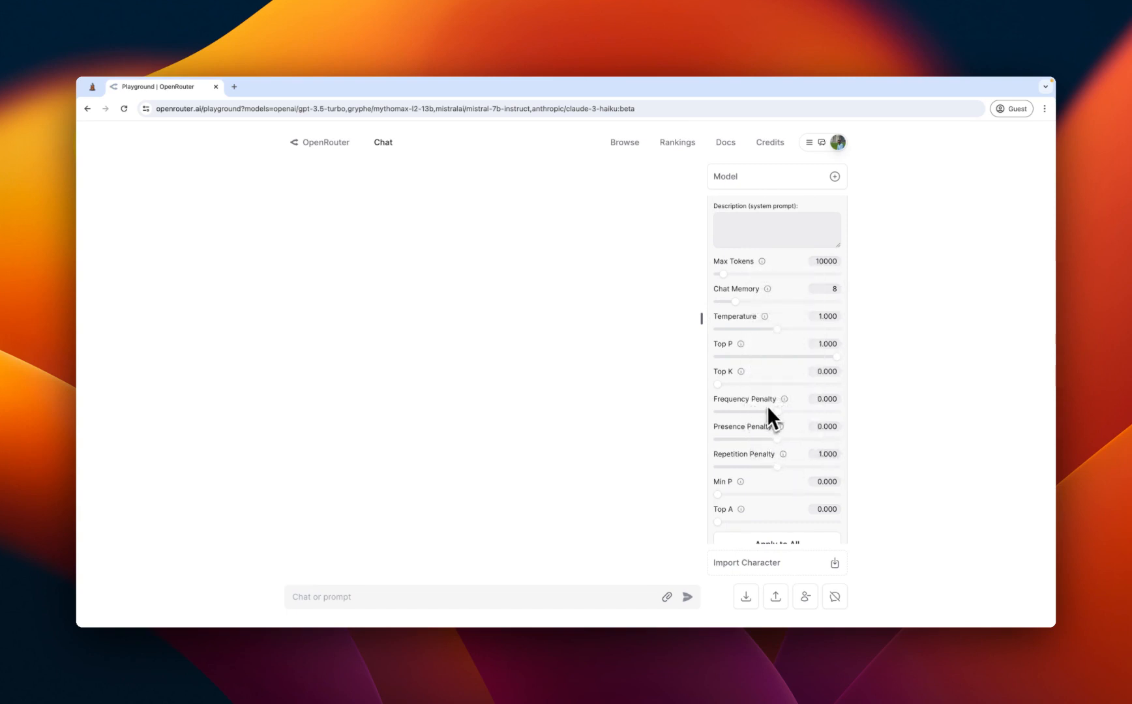
{"action": "scroll", "coordinate": [808, 432], "scroll_direction": "down", "scroll_amount": 1}
Step: Apply Claude 3 Haiku's parameters to all models and check the settings of Mistral 7B Instruct, MythoMax 13B and GPT-3.5 Turbo
{"action": "scroll", "coordinate": [809, 431], "scroll_direction": "up", "scroll_amount": 5}
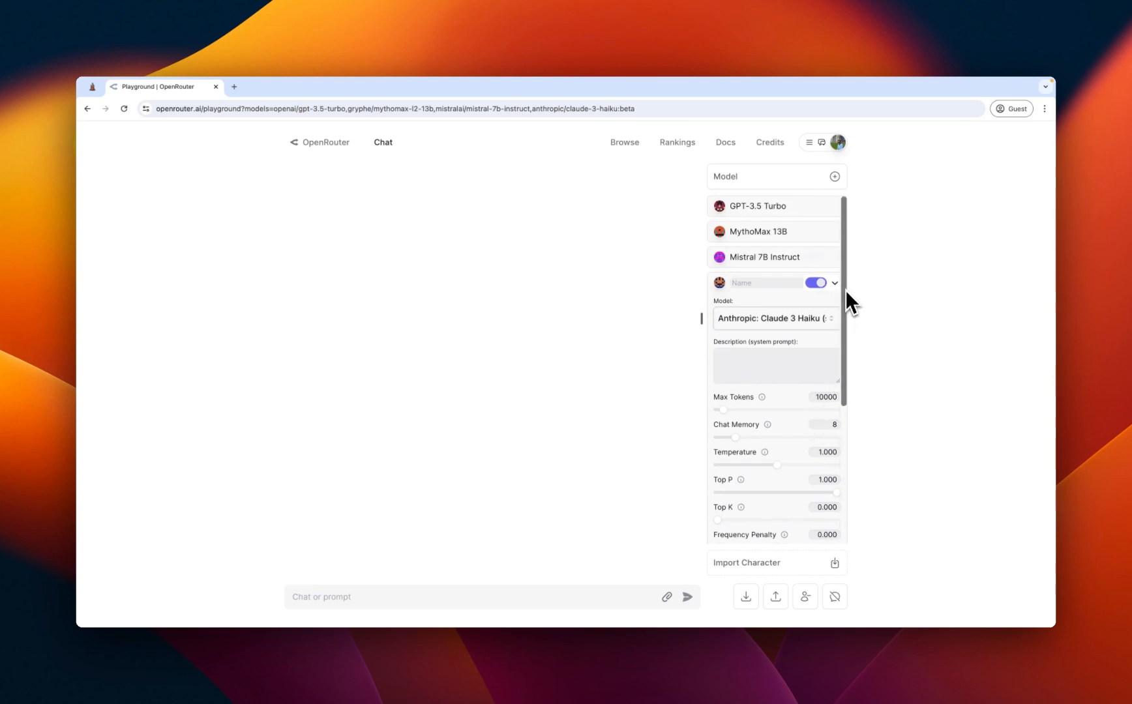
{"action": "scroll", "coordinate": [791, 431], "scroll_direction": "down", "scroll_amount": 5}
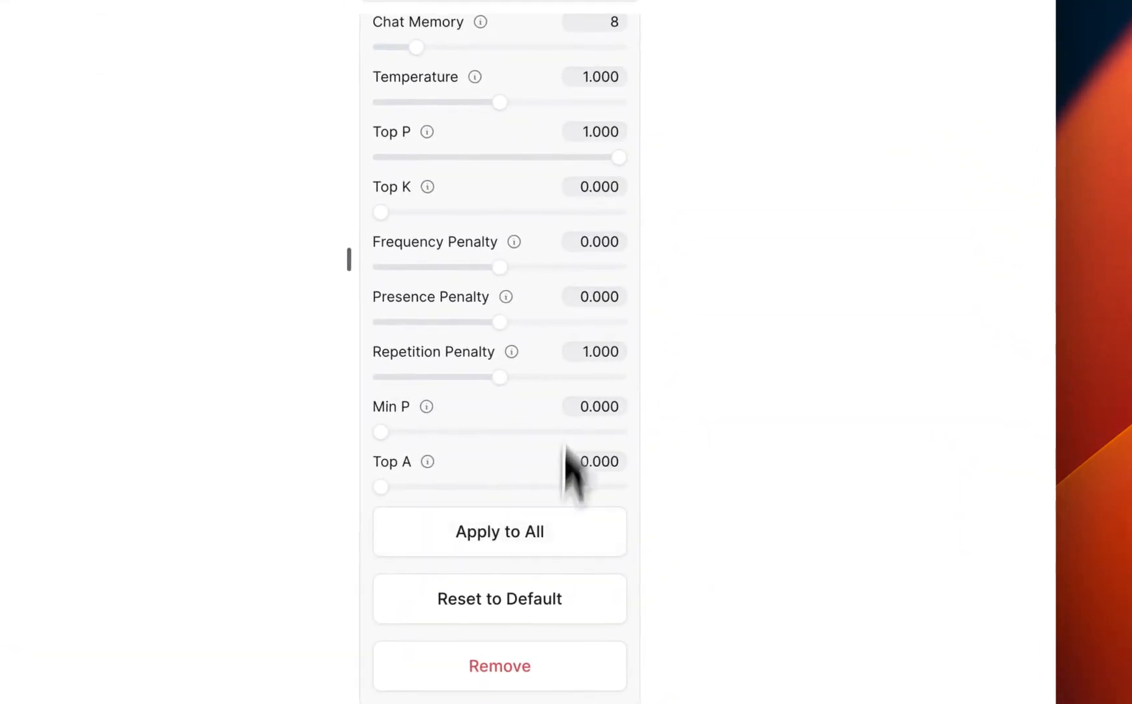
{"action": "scroll", "coordinate": [571, 462], "scroll_direction": "up", "scroll_amount": 6}
{"action": "left_click", "coordinate": [636, 253]}
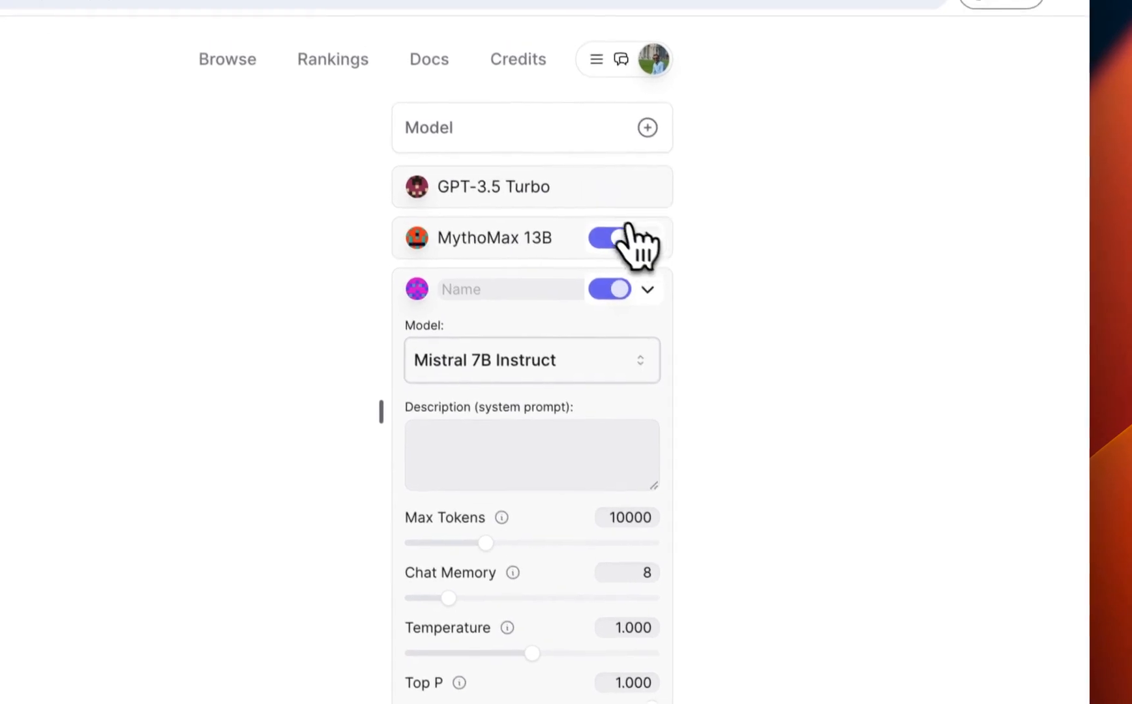
{"action": "left_click", "coordinate": [640, 205]}
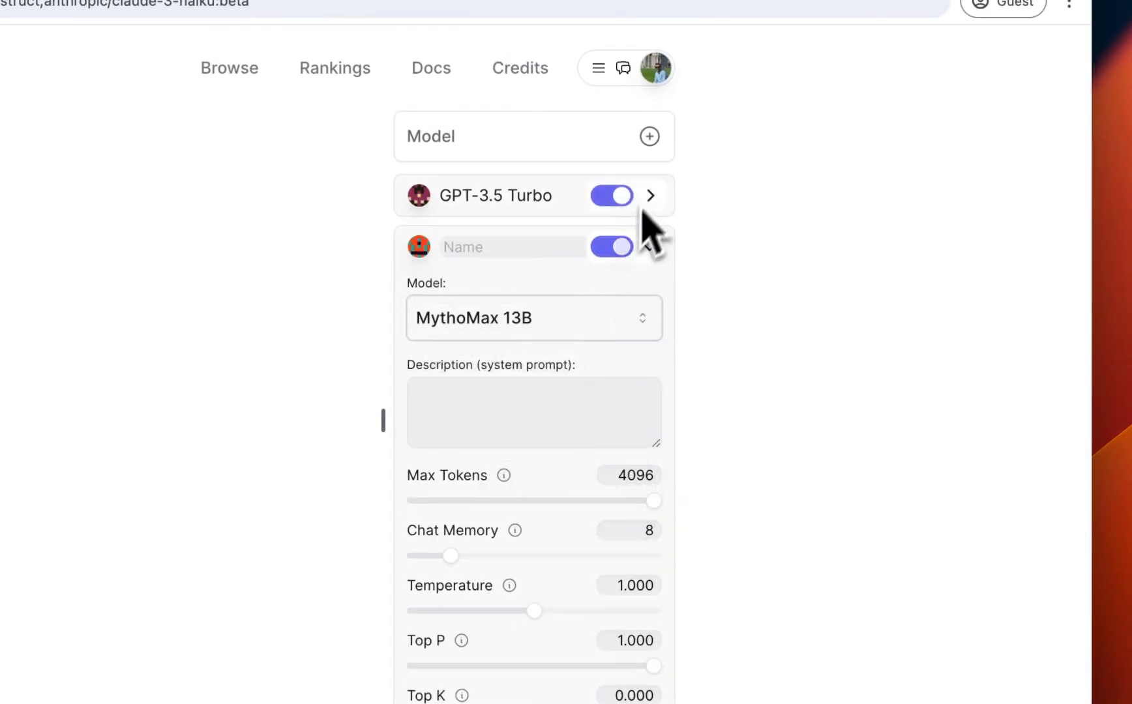
{"action": "left_click", "coordinate": [652, 195]}
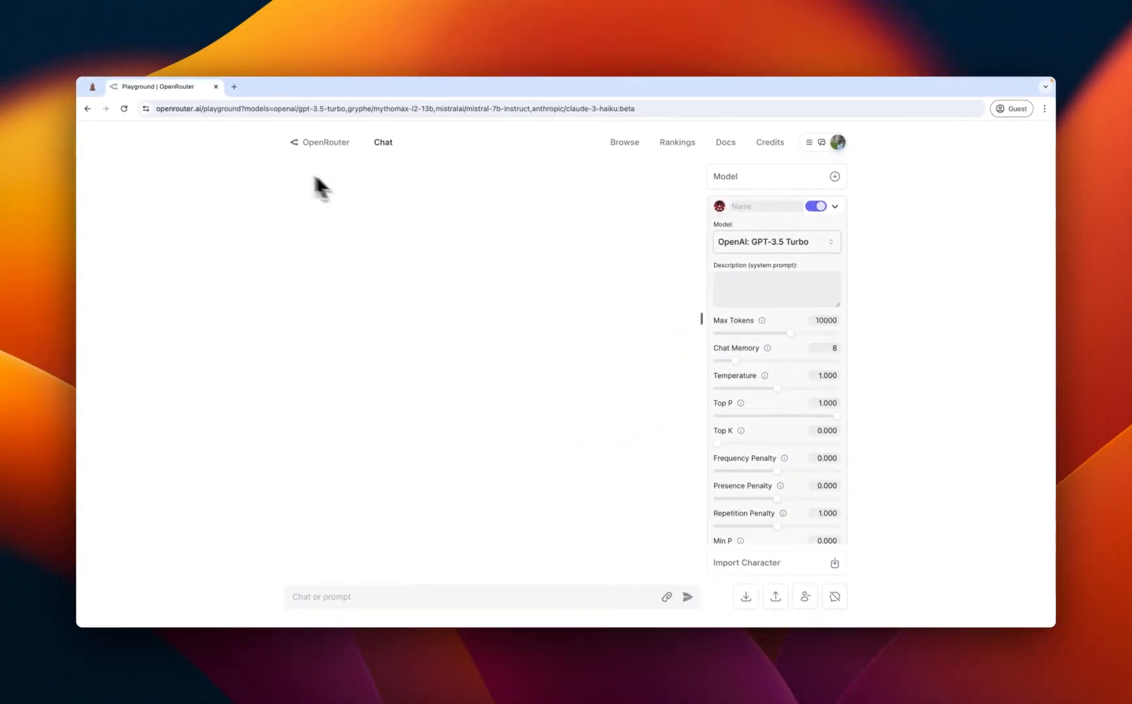
Step: Switch to the Lenny's Newsletter article on product management templates, dismiss its subscription prompts and go to the 1-pagers/PRDs list
{"action": "left_click", "coordinate": [93, 88]}
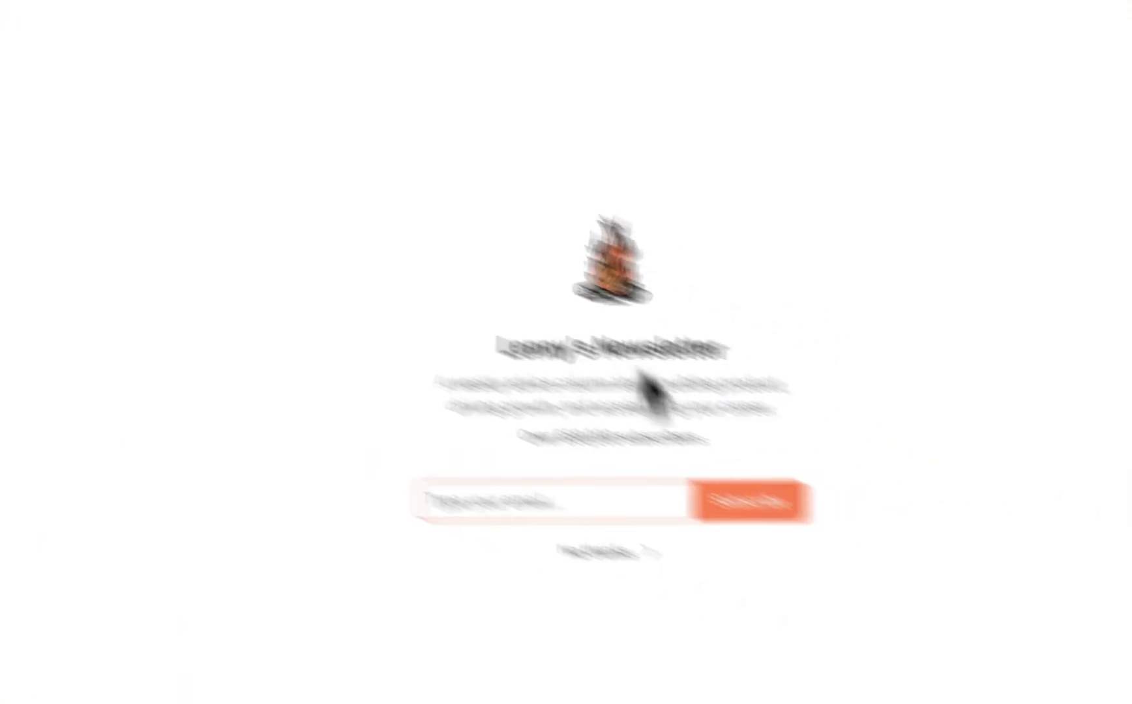
{"action": "left_click", "coordinate": [366, 457]}
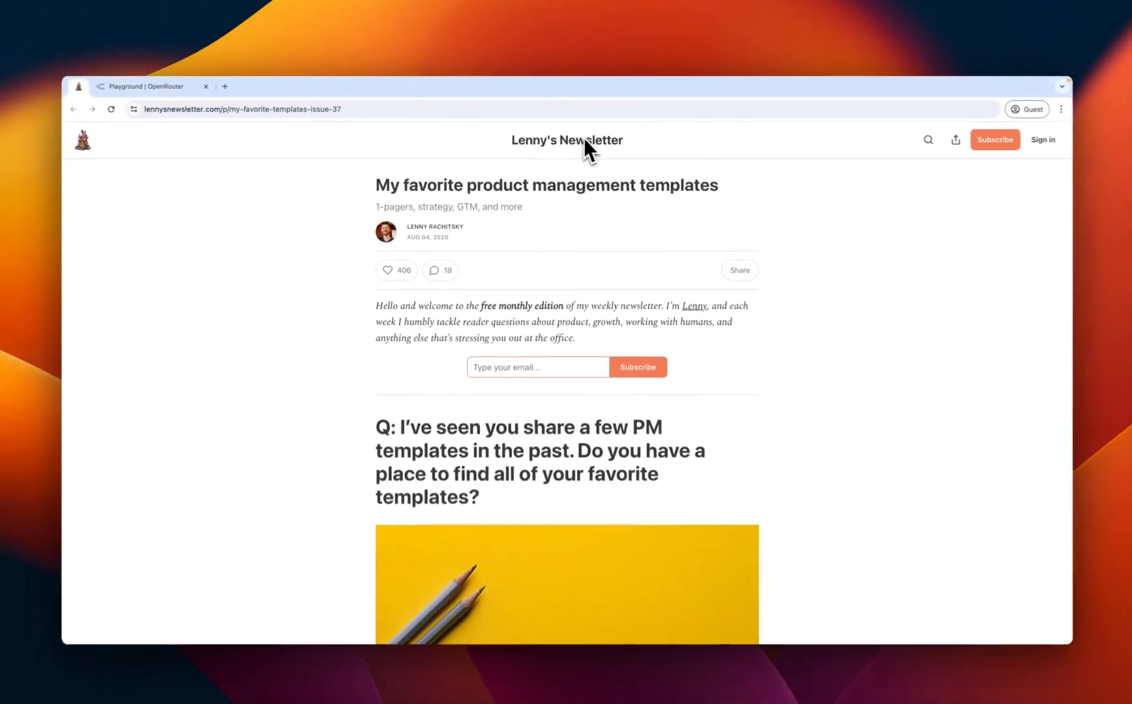
{"action": "scroll", "coordinate": [902, 388], "scroll_direction": "down", "scroll_amount": 7}
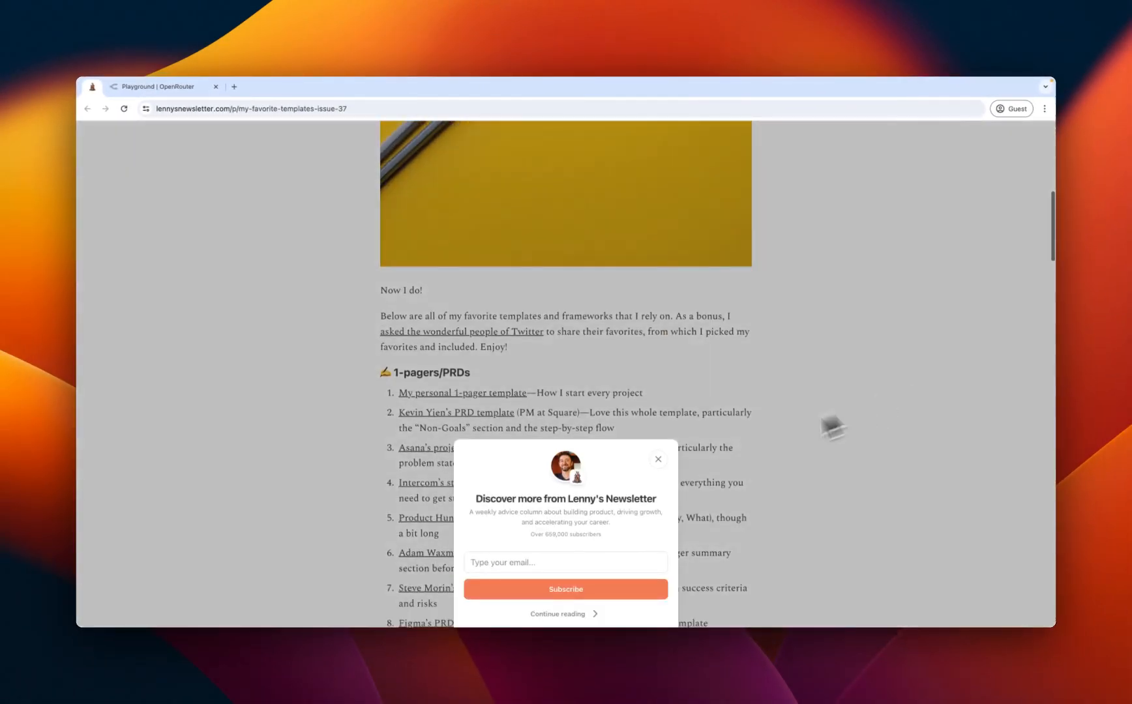
{"action": "left_click", "coordinate": [658, 459]}
{"action": "scroll", "coordinate": [864, 370], "scroll_direction": "down", "scroll_amount": 3}
{"action": "scroll", "coordinate": [798, 279], "scroll_direction": "up", "scroll_amount": 1}
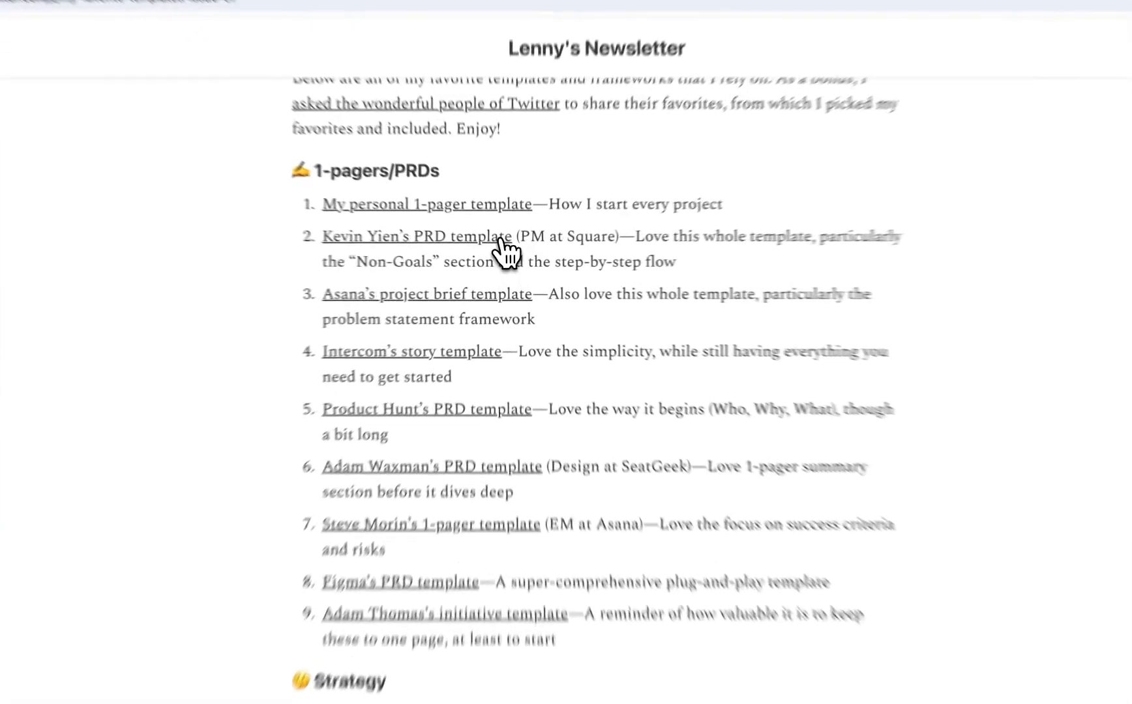
Step: Open the PRD template by the PM at Square, read through its sections and close the document
{"action": "left_click", "coordinate": [503, 254]}
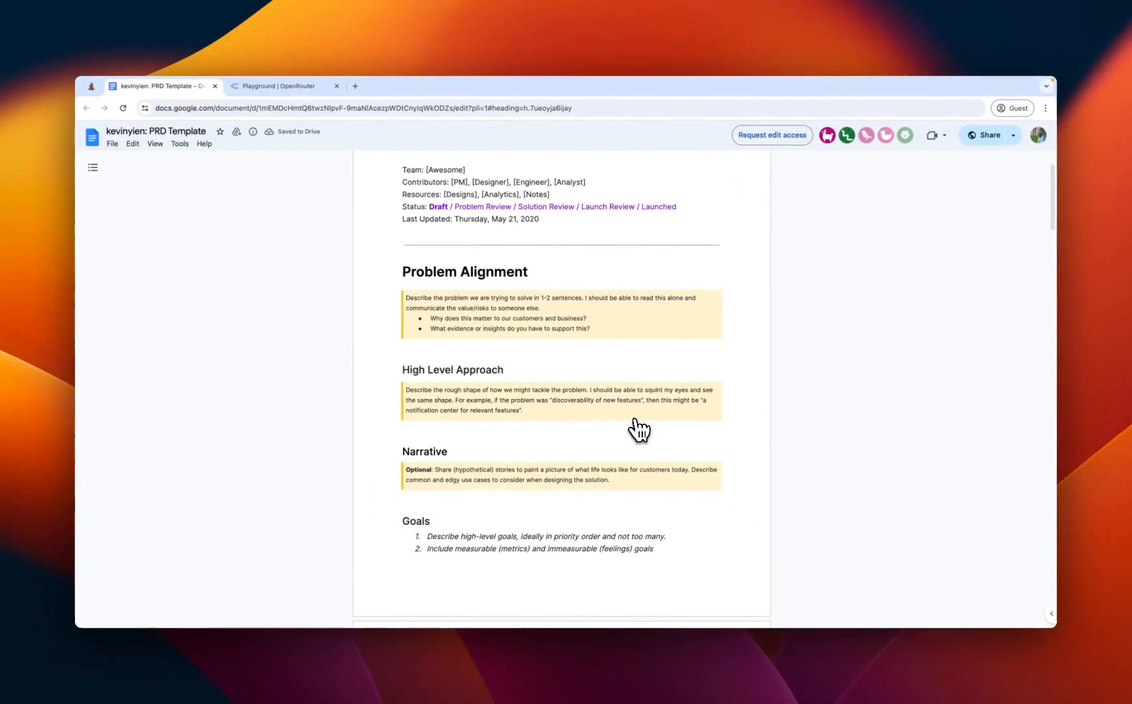
{"action": "scroll", "coordinate": [639, 430], "scroll_direction": "down", "scroll_amount": 5}
{"action": "scroll", "coordinate": [639, 430], "scroll_direction": "down", "scroll_amount": 15}
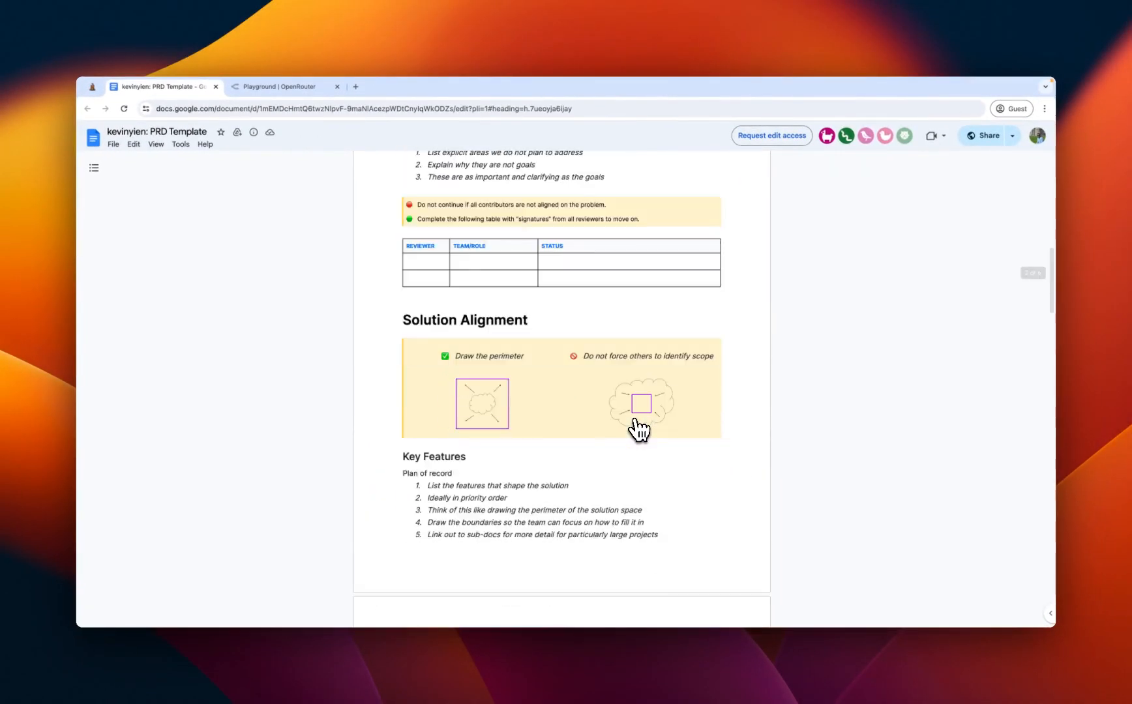
{"action": "scroll", "coordinate": [587, 398], "scroll_direction": "down", "scroll_amount": 5}
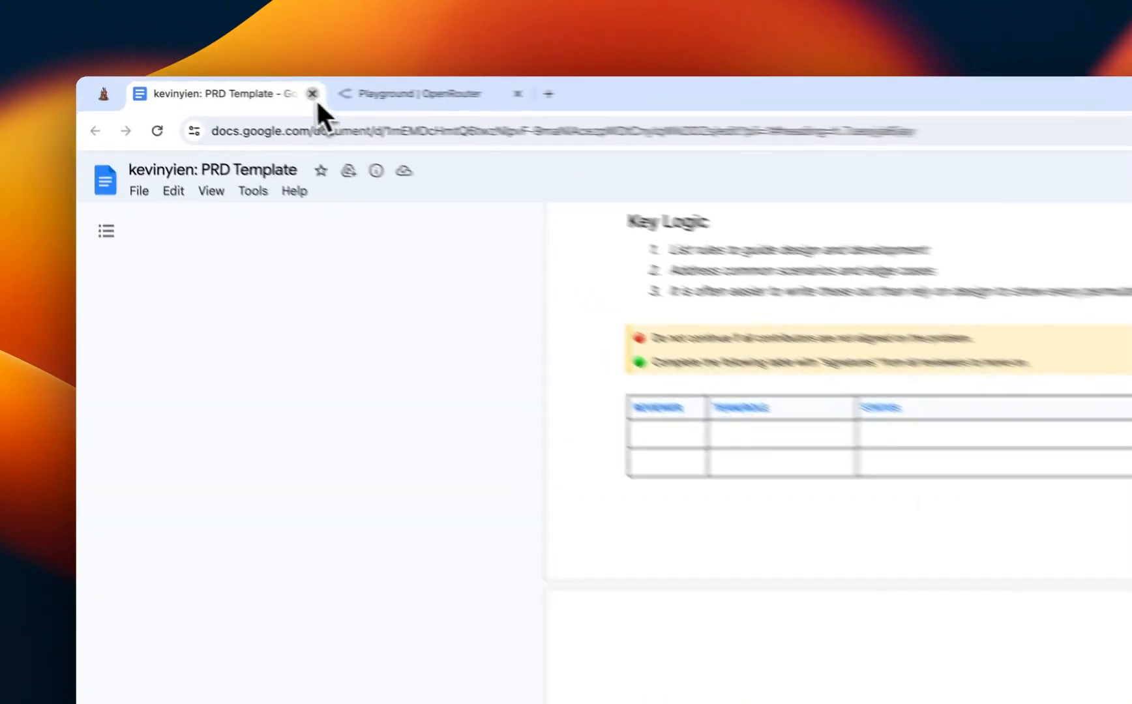
{"action": "left_click", "coordinate": [216, 87]}
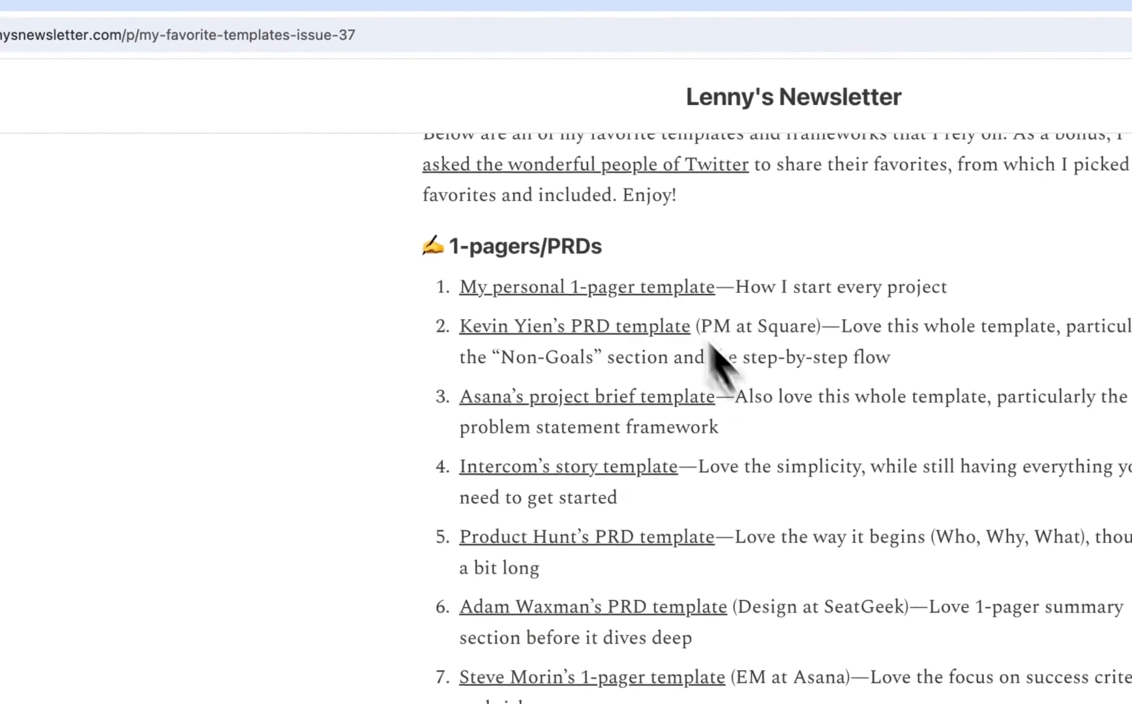
Step: Open the "My personal 1-pager template" document from the 1-pagers/PRDs list and look over its sections
{"action": "left_click", "coordinate": [771, 329]}
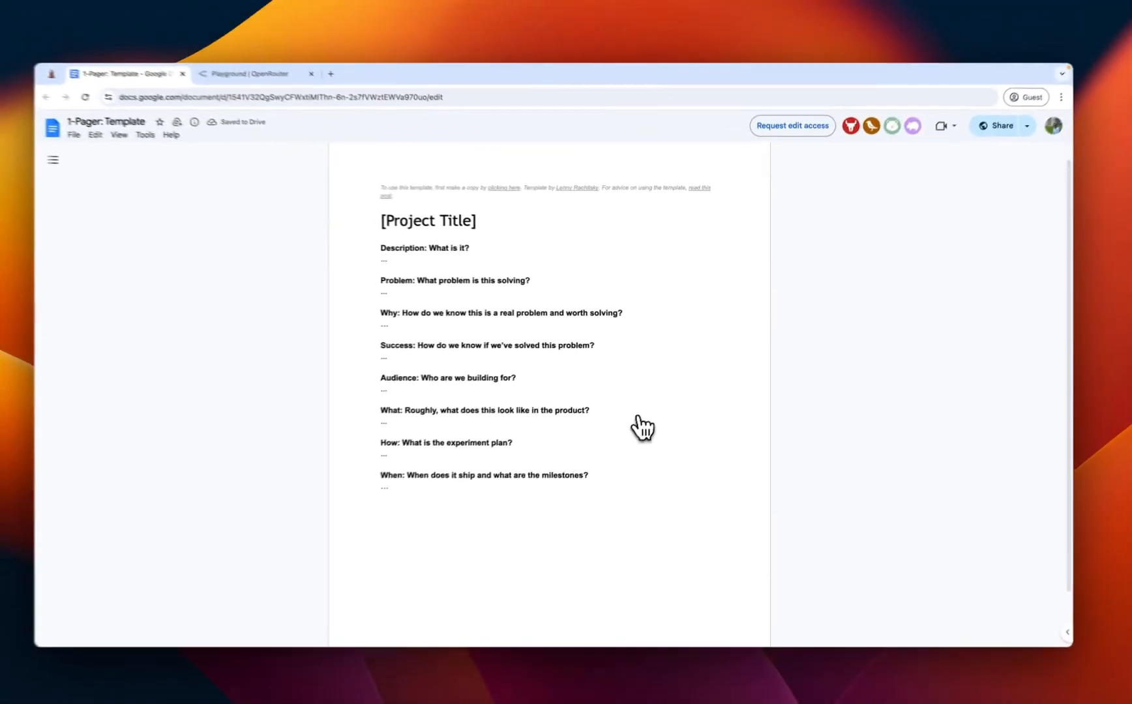
{"action": "scroll", "coordinate": [652, 435], "scroll_direction": "down", "scroll_amount": 2}
{"action": "scroll", "coordinate": [652, 438], "scroll_direction": "up", "scroll_amount": 2}
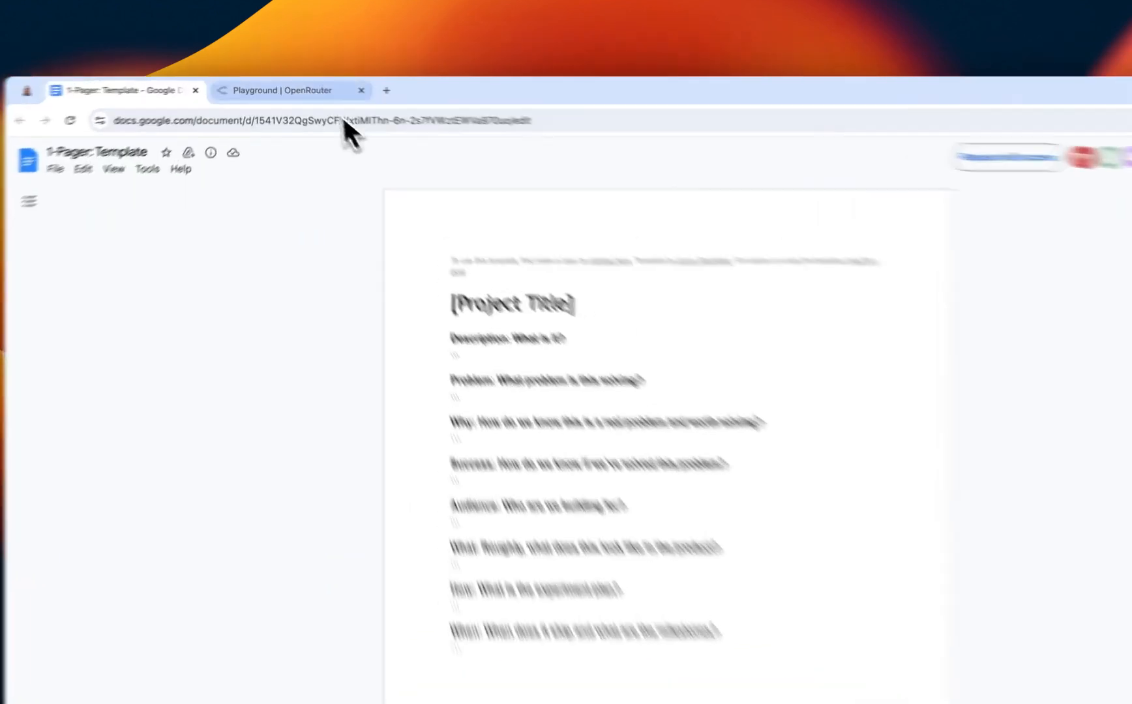
Step: Return to the OpenRouter playground and enlarge the system prompt box of GPT-3.5 Turbo
{"action": "left_click", "coordinate": [280, 86]}
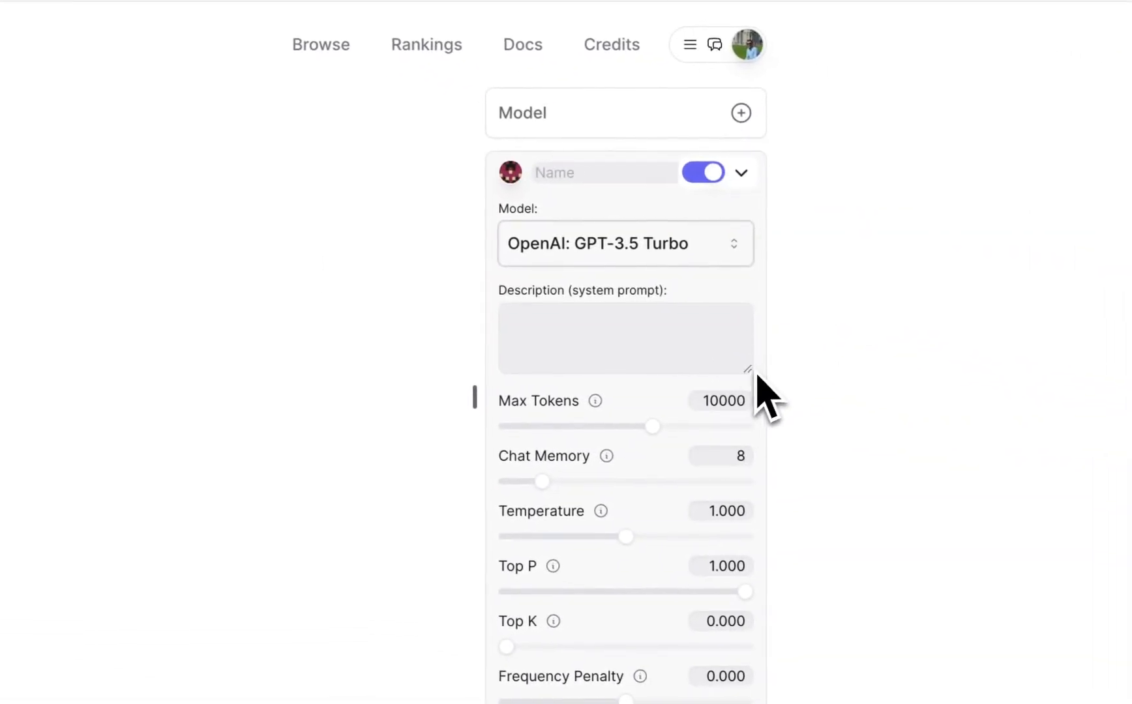
{"action": "left_click", "coordinate": [692, 349]}
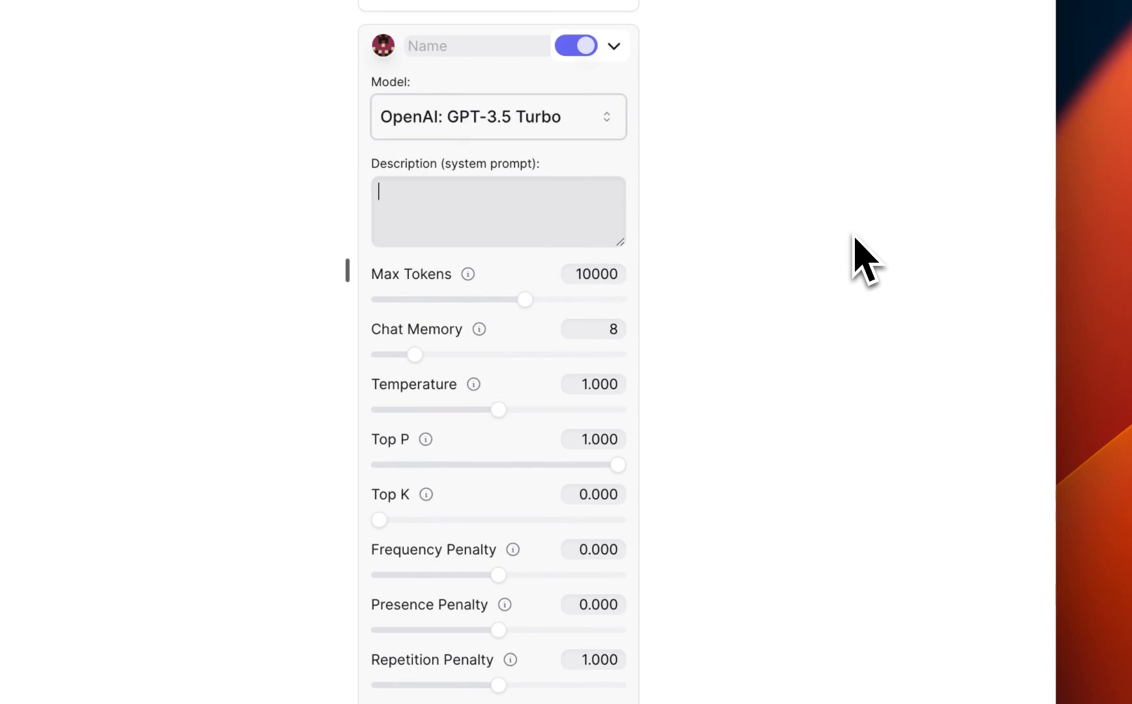
{"action": "left_click_drag", "start_coordinate": [621, 245], "coordinate": [642, 480]}
{"action": "scroll", "coordinate": [426, 300], "scroll_direction": "up", "scroll_amount": 2}
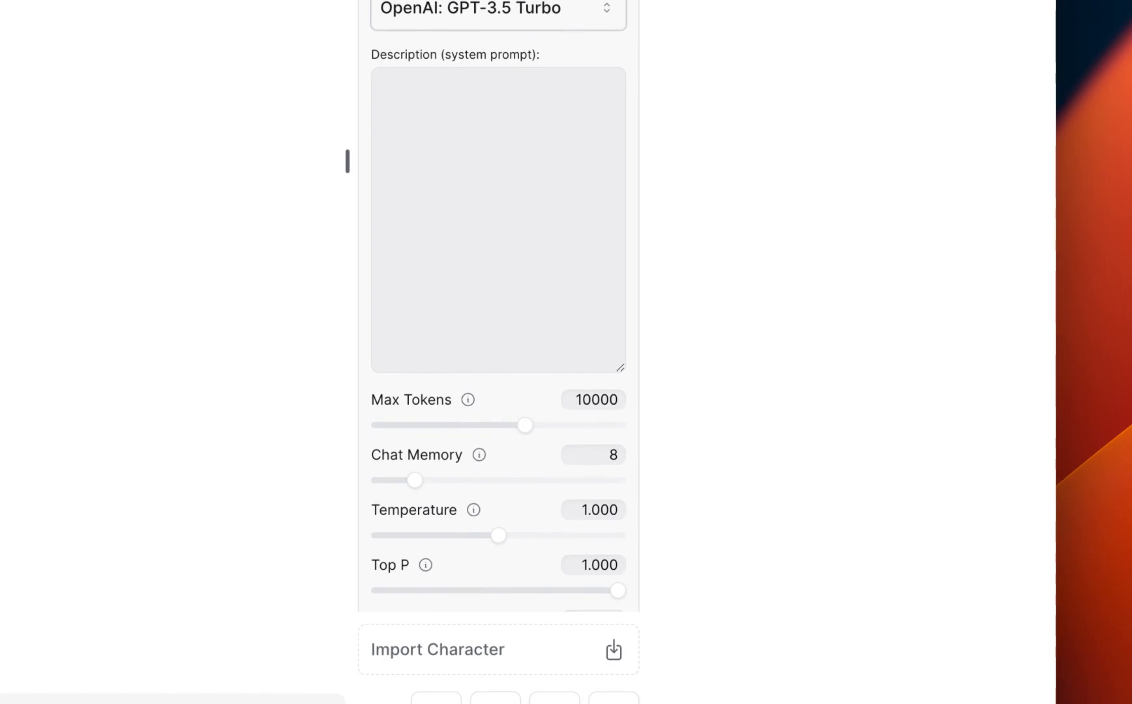
{"action": "scroll", "coordinate": [877, 341], "scroll_direction": "up", "scroll_amount": 4}
Step: Enter a system prompt casting GPT-3.5 Turbo as "the world's greatest Product Manager" writing step-by-step product specs with the following sections, and enlarge its box further
{"action": "left_click", "coordinate": [508, 371]}
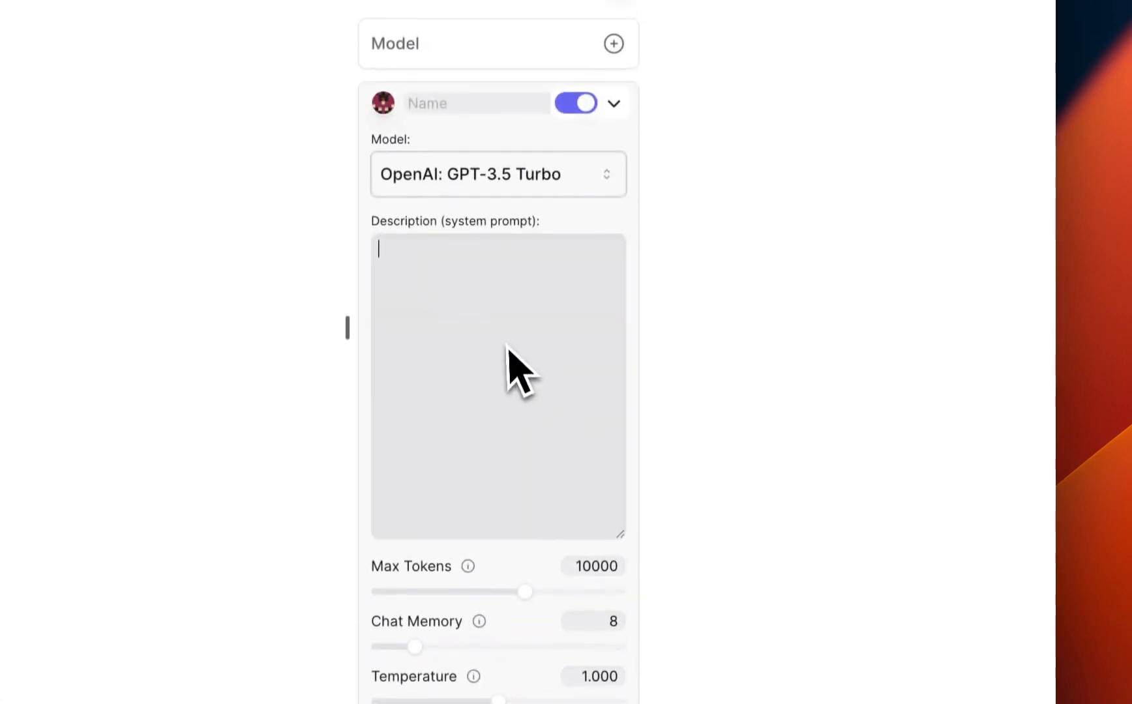
{"action": "type", "text": "You are the world's greatest Product Manager capable of writing excellent Product Spec Sheets based on simple instructions. You are famous for your ability to write concise, effective, and easy to read product descriptions that developers can quickly turn into functional code.  I am going to describe my product idea and you are going to respond with a detailed, step-by-step product spec that includes the following sections:"}
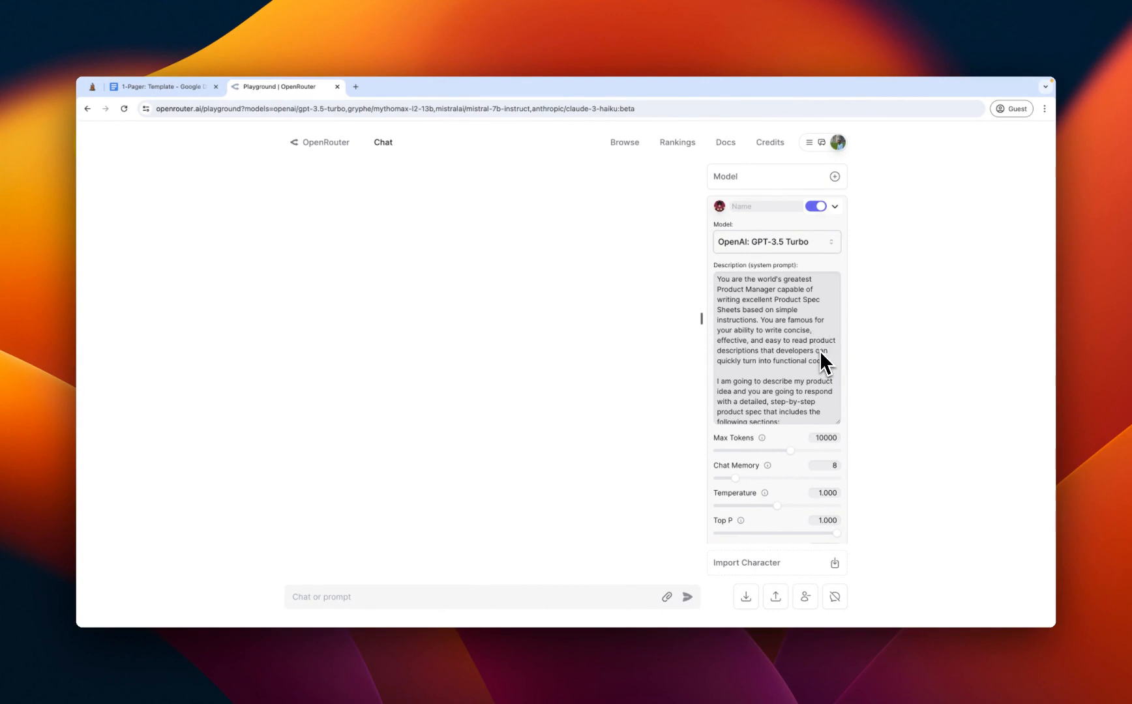
{"action": "scroll", "coordinate": [819, 350], "scroll_direction": "down", "scroll_amount": 3}
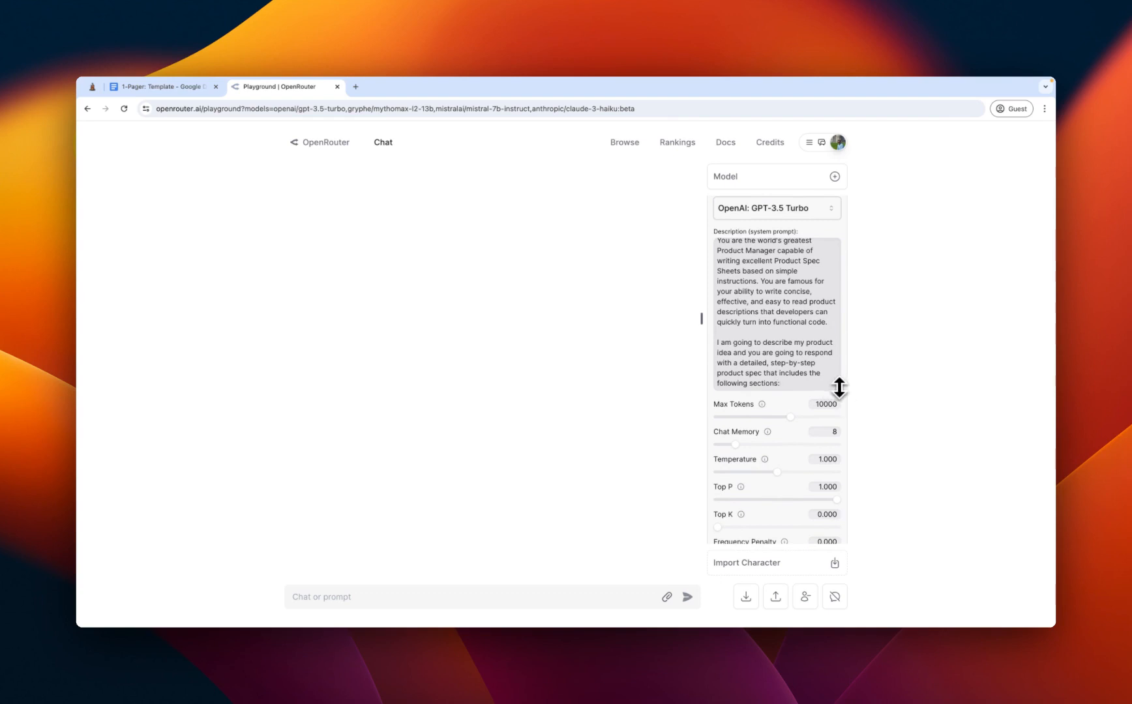
{"action": "left_click_drag", "start_coordinate": [840, 387], "coordinate": [835, 446]}
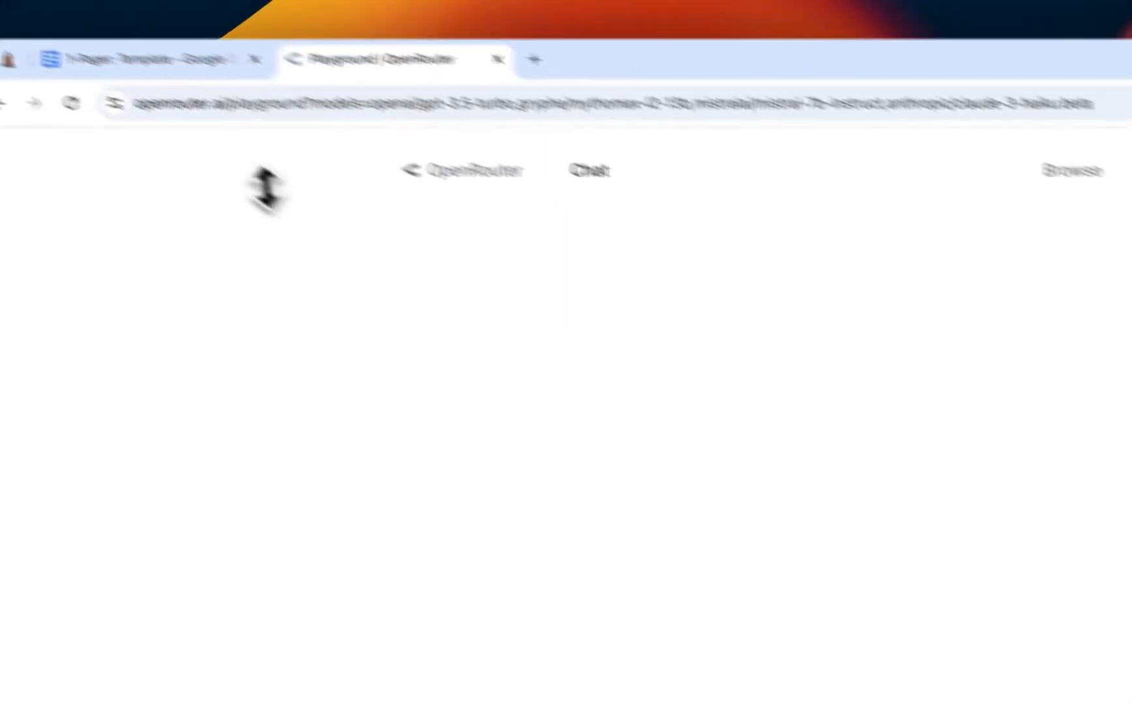
Step: Copy the 1-pager template's text from [Project Title] through the When section and paste it at the end of GPT-3.5 Turbo's system prompt
{"action": "left_click", "coordinate": [155, 60]}
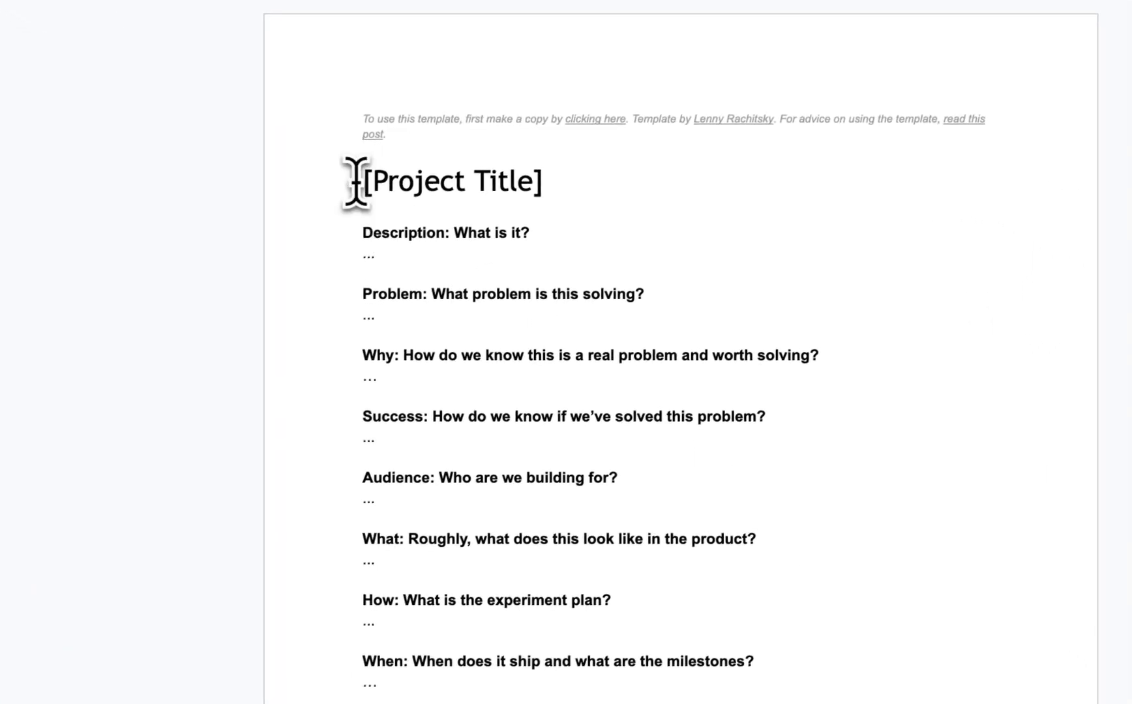
{"action": "left_click_drag", "start_coordinate": [358, 182], "coordinate": [927, 675]}
{"action": "key", "text": "super+c"}
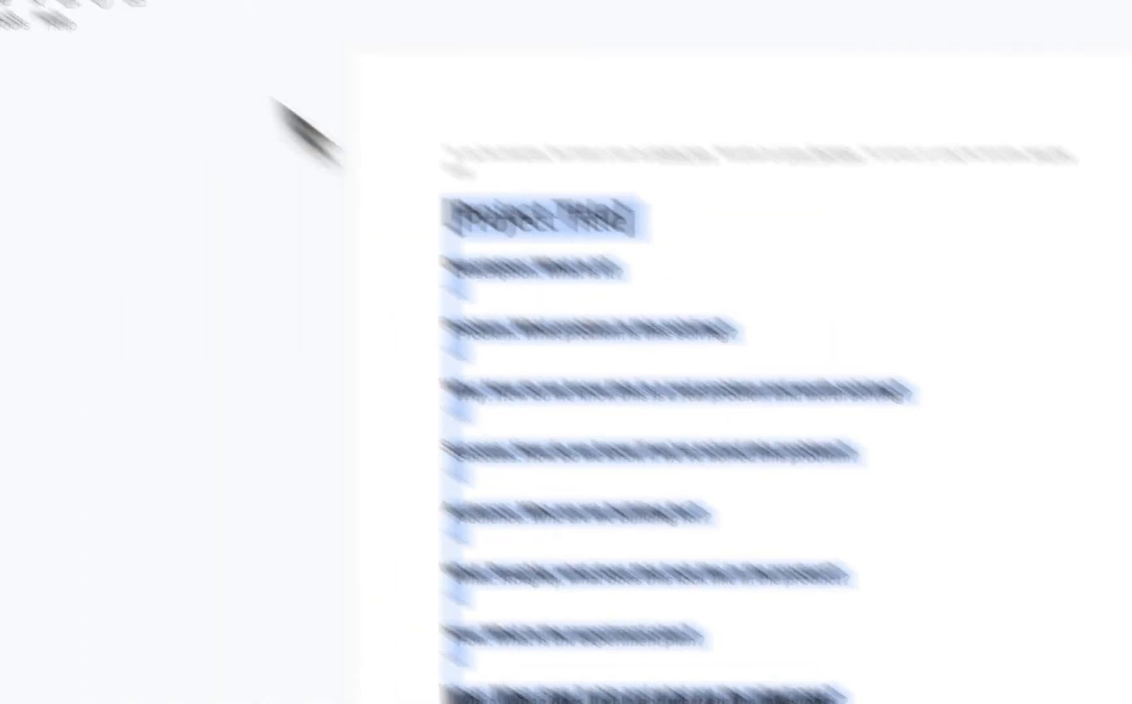
{"action": "left_click", "coordinate": [444, 80]}
{"action": "key", "text": "super+v"}
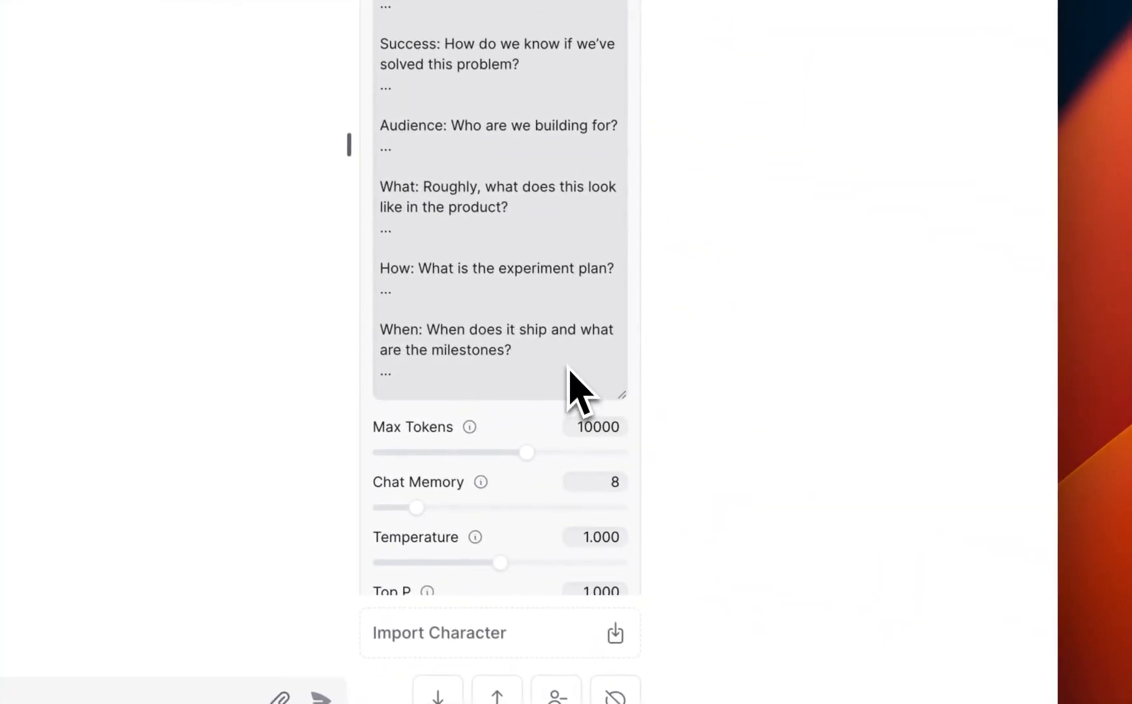
Step: Add the line "Please utilize markdown formatting for clear communication." at the end of GPT-3.5 Turbo's system prompt, below the When section
{"action": "key", "text": "ctrl+super+space"}
{"action": "left_click", "coordinate": [569, 375]}
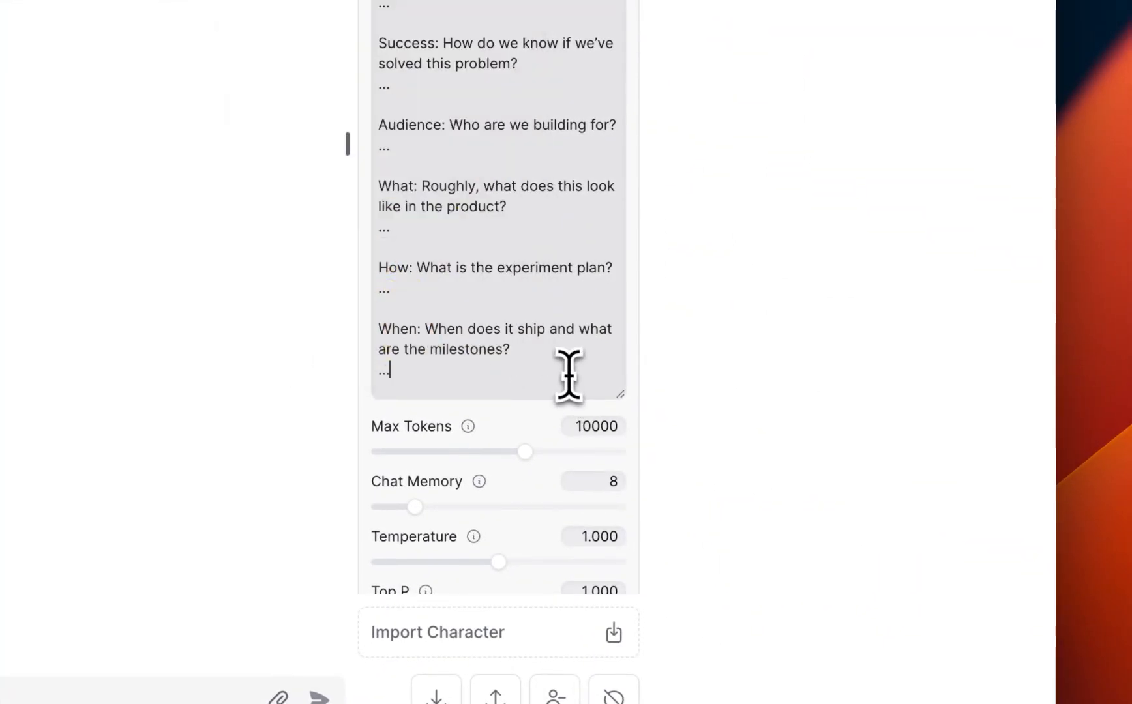
{"action": "key", "text": "Return"}
{"action": "key", "text": "Return"}
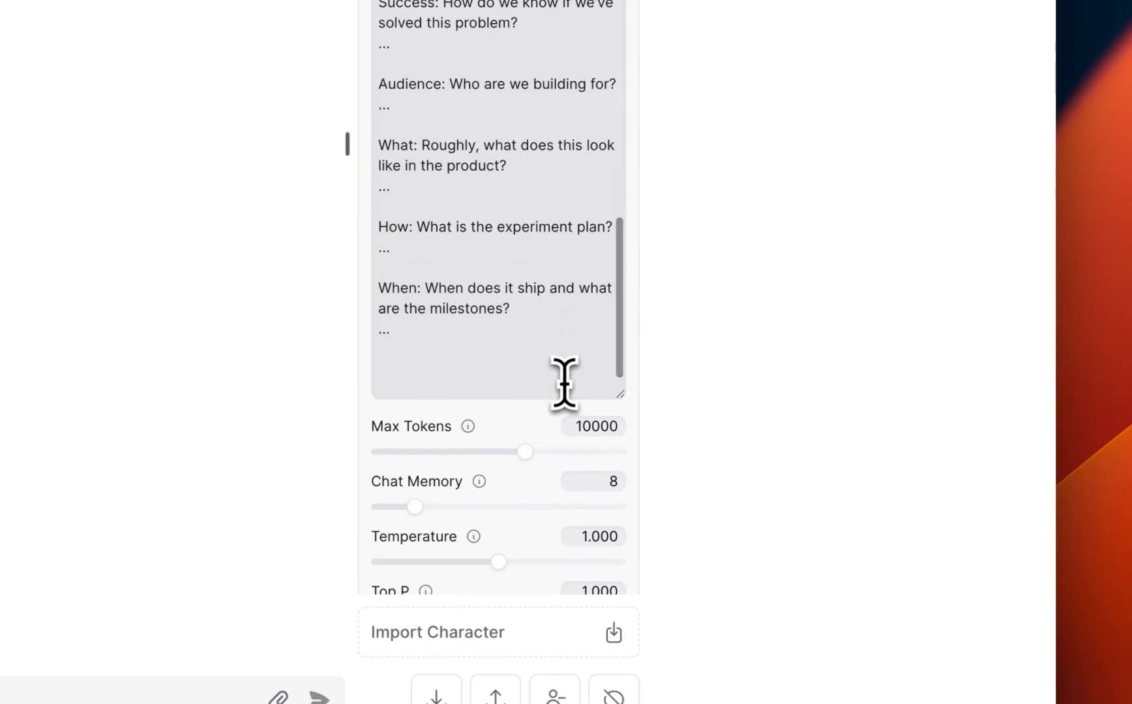
{"action": "type", "text": "Please ad"}
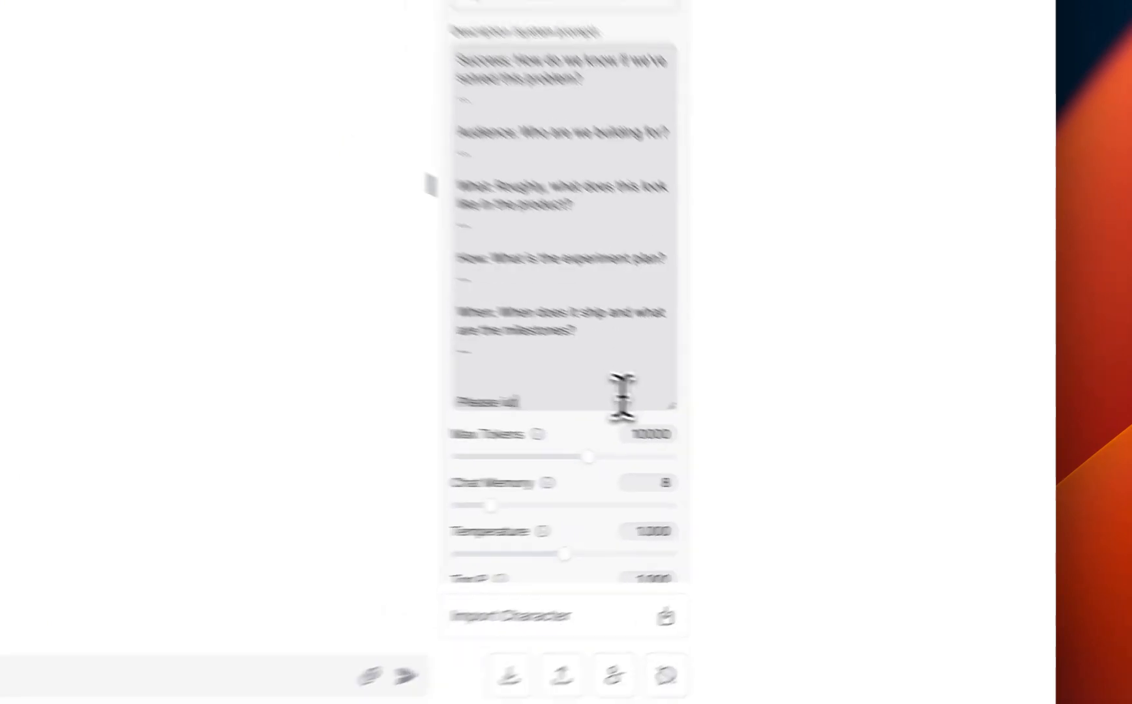
{"action": "key", "text": "BackSpace"}
{"action": "key", "text": "BackSpace"}
{"action": "type", "text": "utilize markdown fo"}
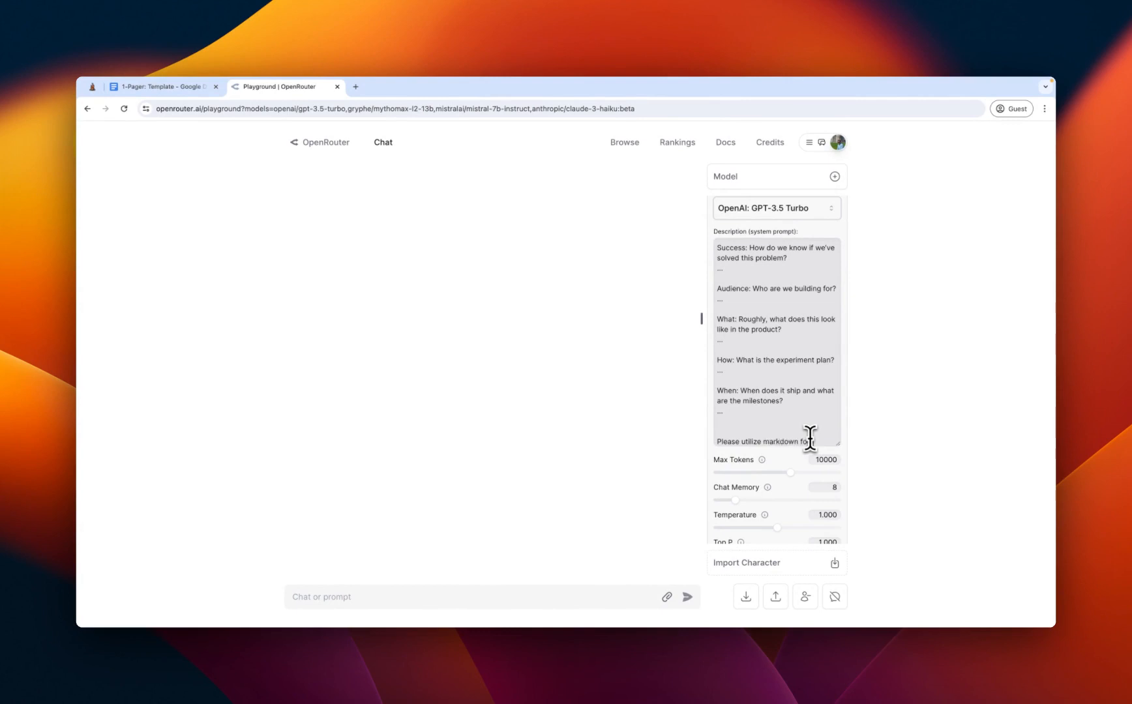
{"action": "type", "text": "ng for clear communication."}
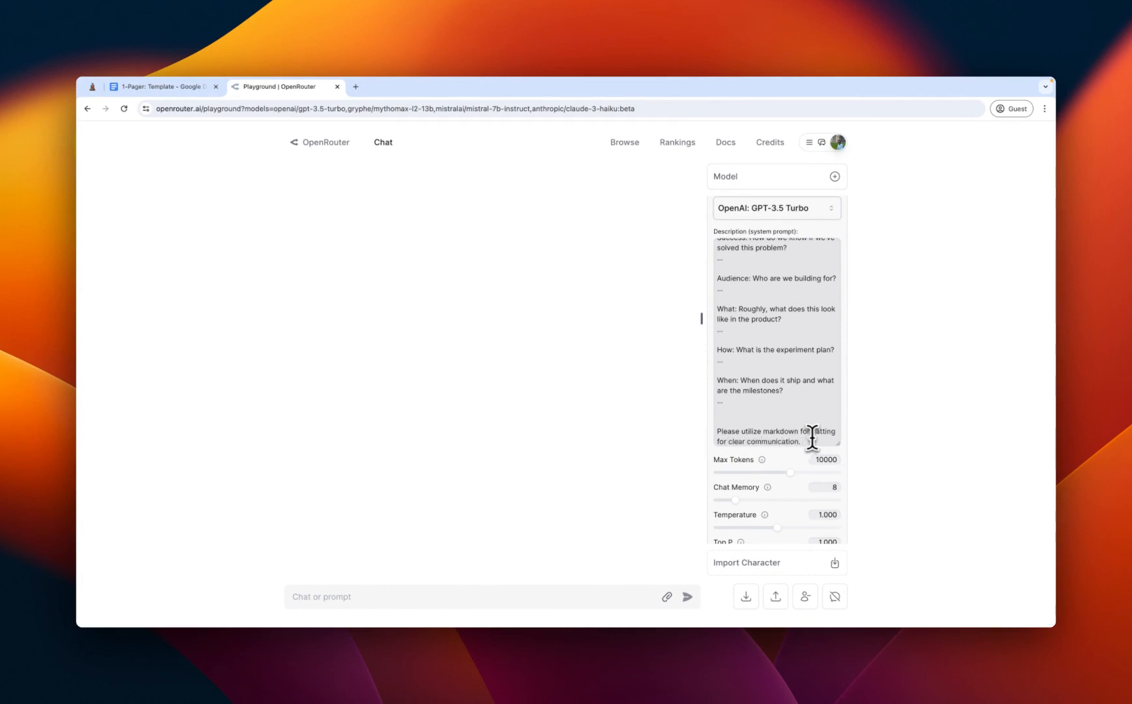
Step: Remove the square brackets around "Project Title" in GPT-3.5 Turbo's system prompt
{"action": "scroll", "coordinate": [806, 370], "scroll_direction": "up", "scroll_amount": 10}
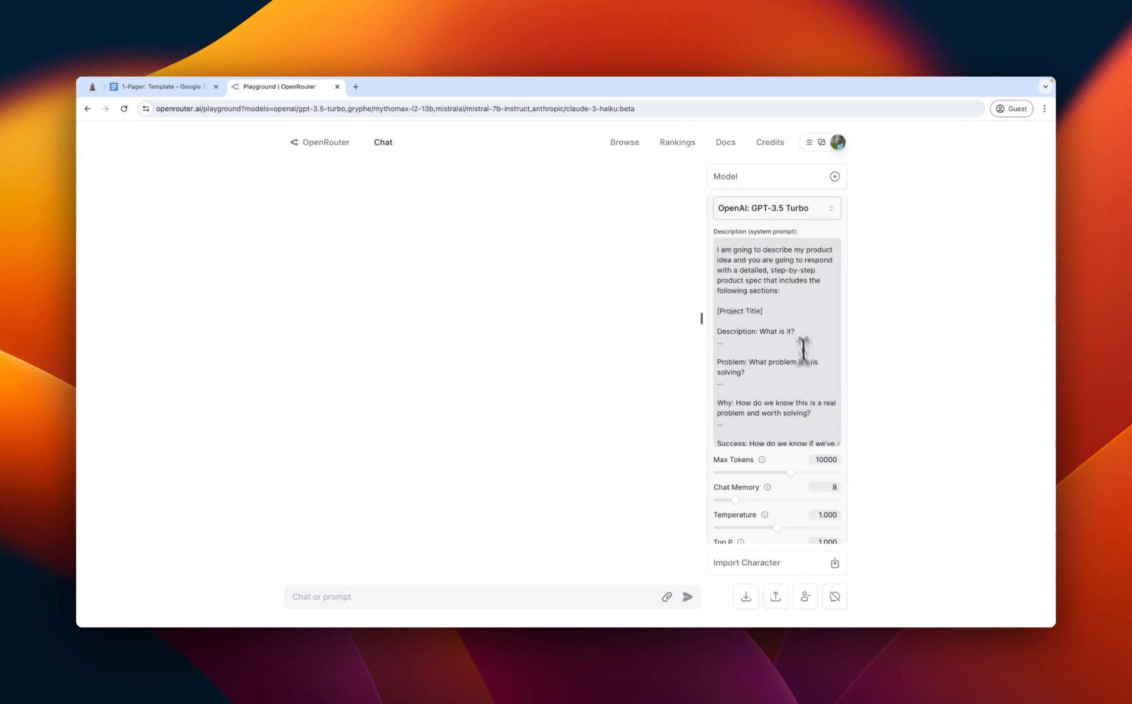
{"action": "scroll", "coordinate": [797, 330], "scroll_direction": "up", "scroll_amount": 1}
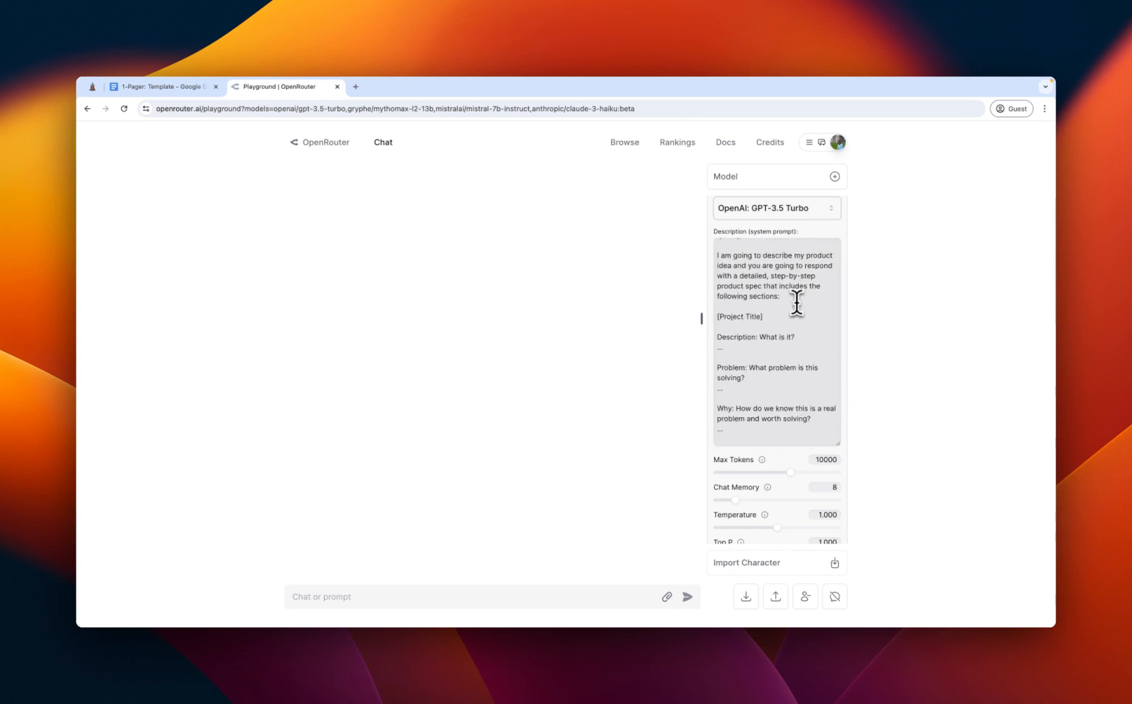
{"action": "left_click", "coordinate": [763, 320]}
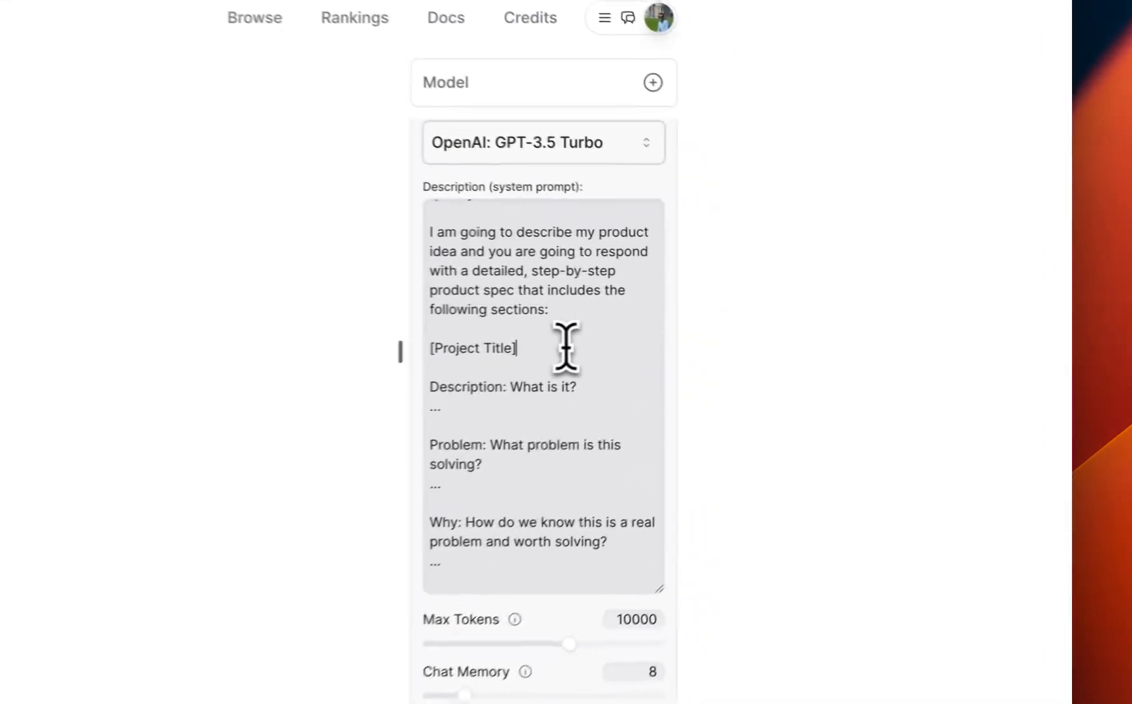
{"action": "key", "text": "BackSpace"}
{"action": "left_click", "coordinate": [685, 320]}
{"action": "key", "text": "BackSpace"}
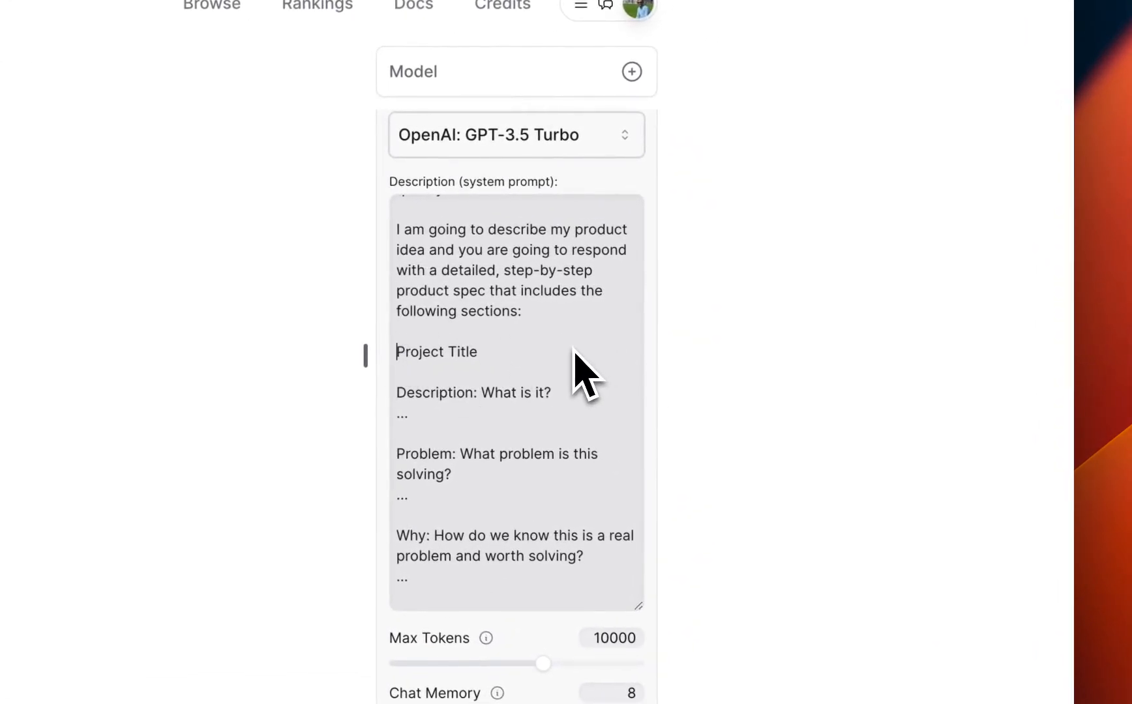
Step: Apply GPT-3.5 Turbo's parameters to all models, including the description
{"action": "scroll", "coordinate": [574, 353], "scroll_direction": "up", "scroll_amount": 3}
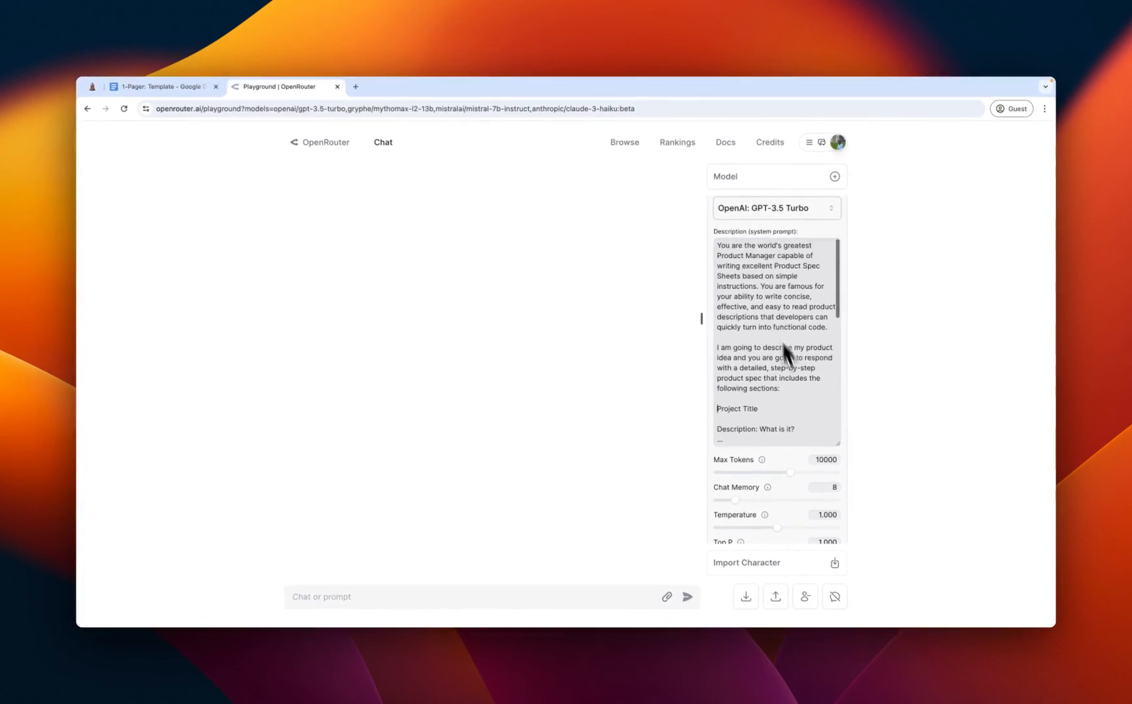
{"action": "scroll", "coordinate": [783, 343], "scroll_direction": "down", "scroll_amount": 10}
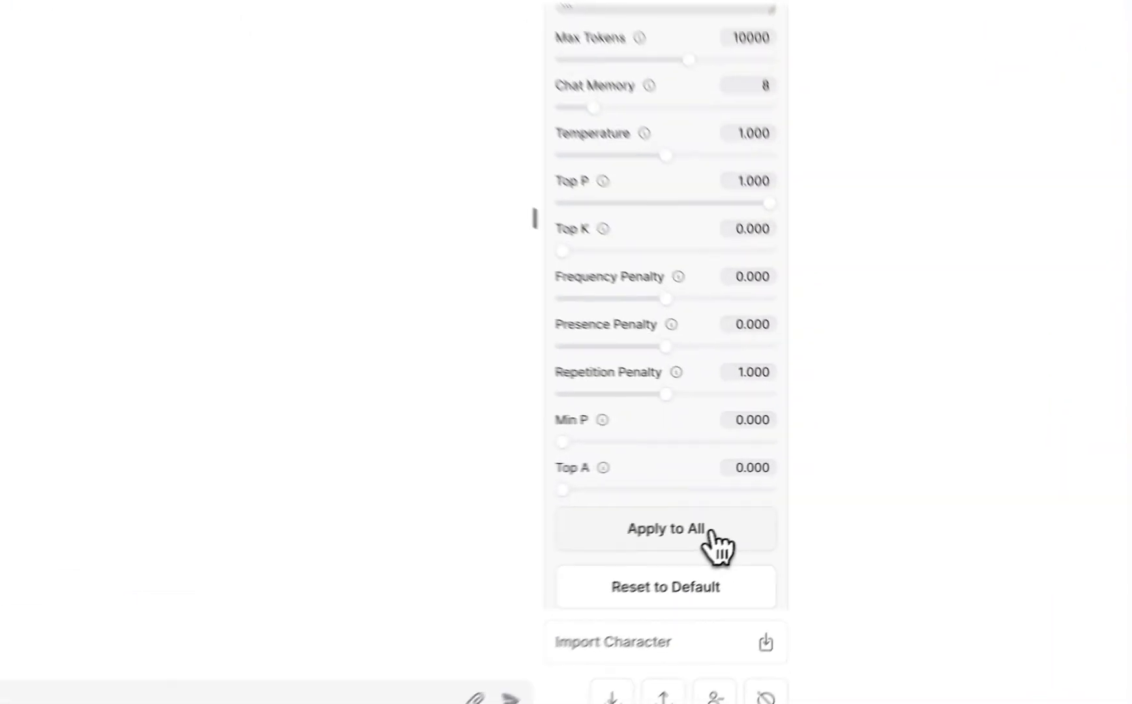
{"action": "left_click", "coordinate": [714, 534]}
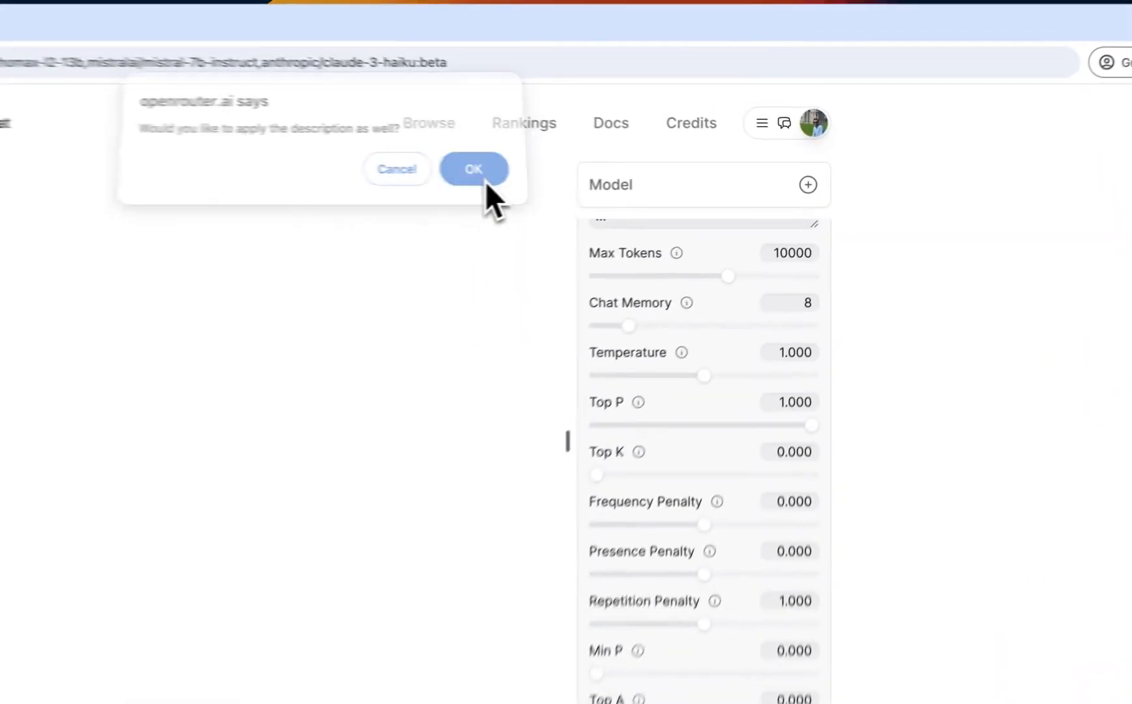
{"action": "left_click", "coordinate": [652, 173]}
Step: Check the system prompts and parameters of MythoMax 13B and Mistral 7B Instruct, and collapse the settings of all four models
{"action": "scroll", "coordinate": [681, 631], "scroll_direction": "down", "scroll_amount": 5}
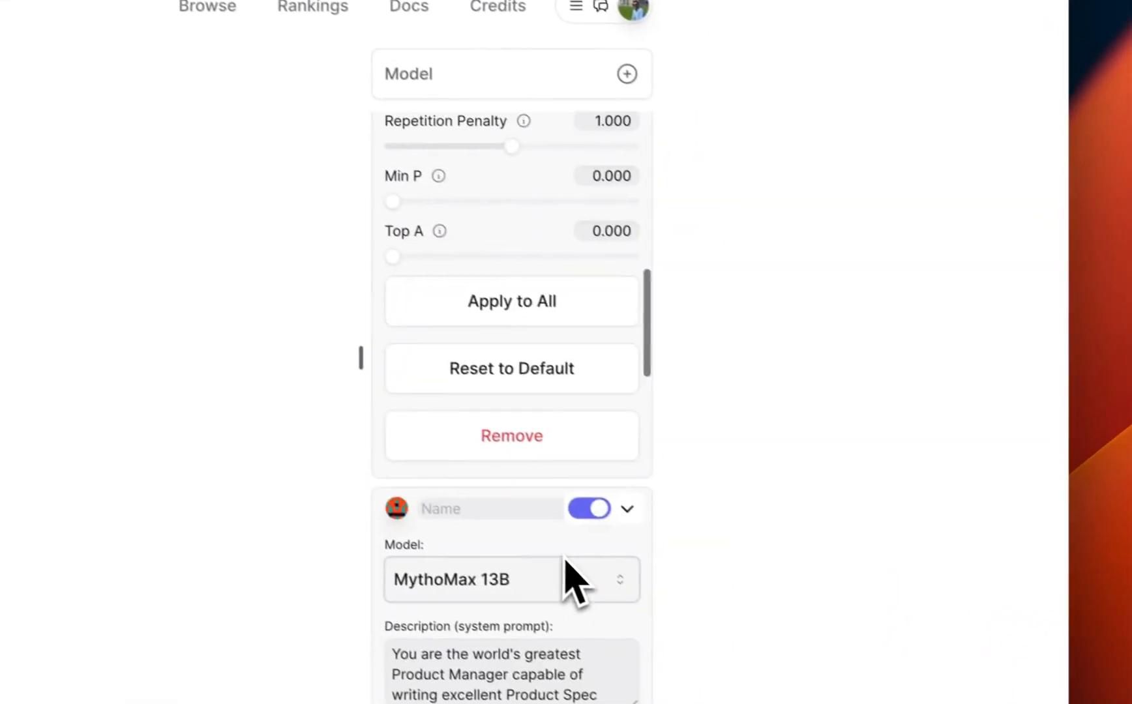
{"action": "scroll", "coordinate": [682, 632], "scroll_direction": "up", "scroll_amount": 12}
{"action": "left_click", "coordinate": [612, 173]}
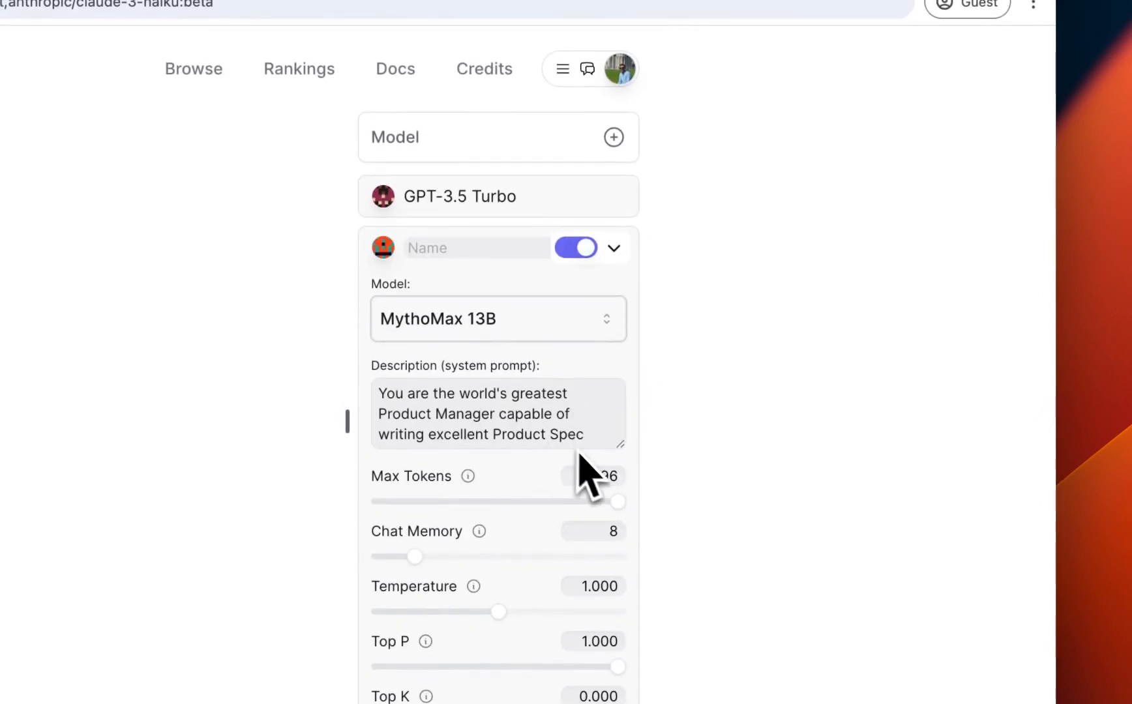
{"action": "scroll", "coordinate": [578, 458], "scroll_direction": "down", "scroll_amount": 1}
{"action": "scroll", "coordinate": [577, 459], "scroll_direction": "up", "scroll_amount": 1}
{"action": "left_click", "coordinate": [612, 248]}
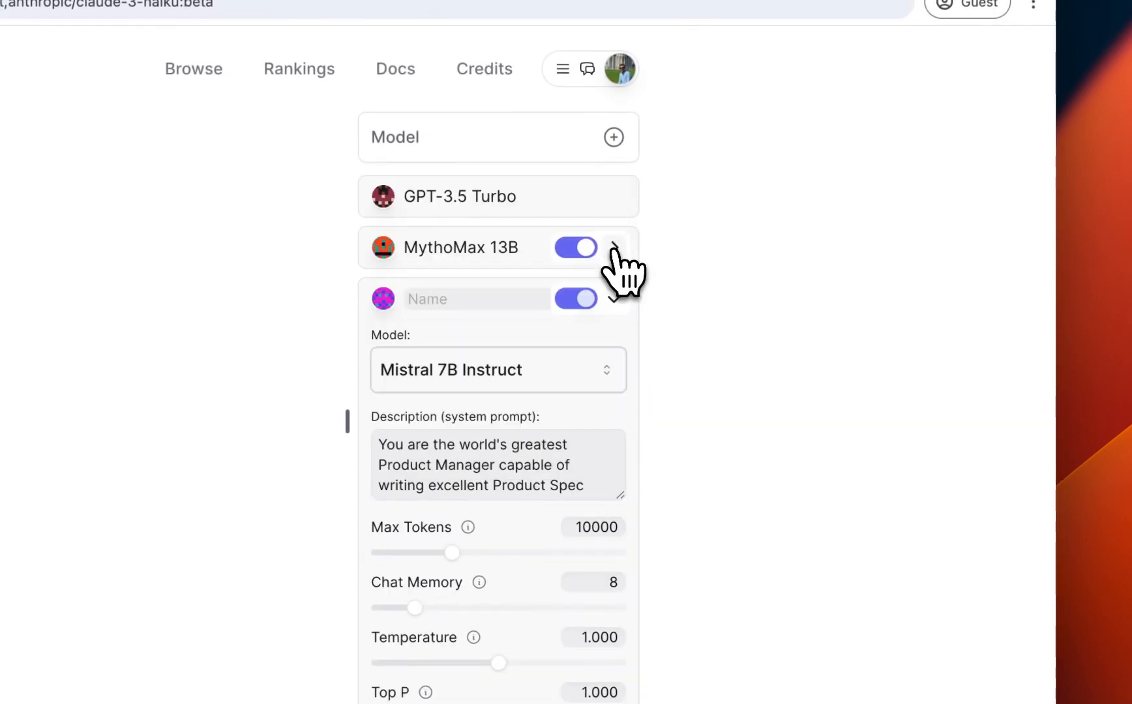
{"action": "left_click", "coordinate": [615, 300]}
{"action": "left_click", "coordinate": [615, 355]}
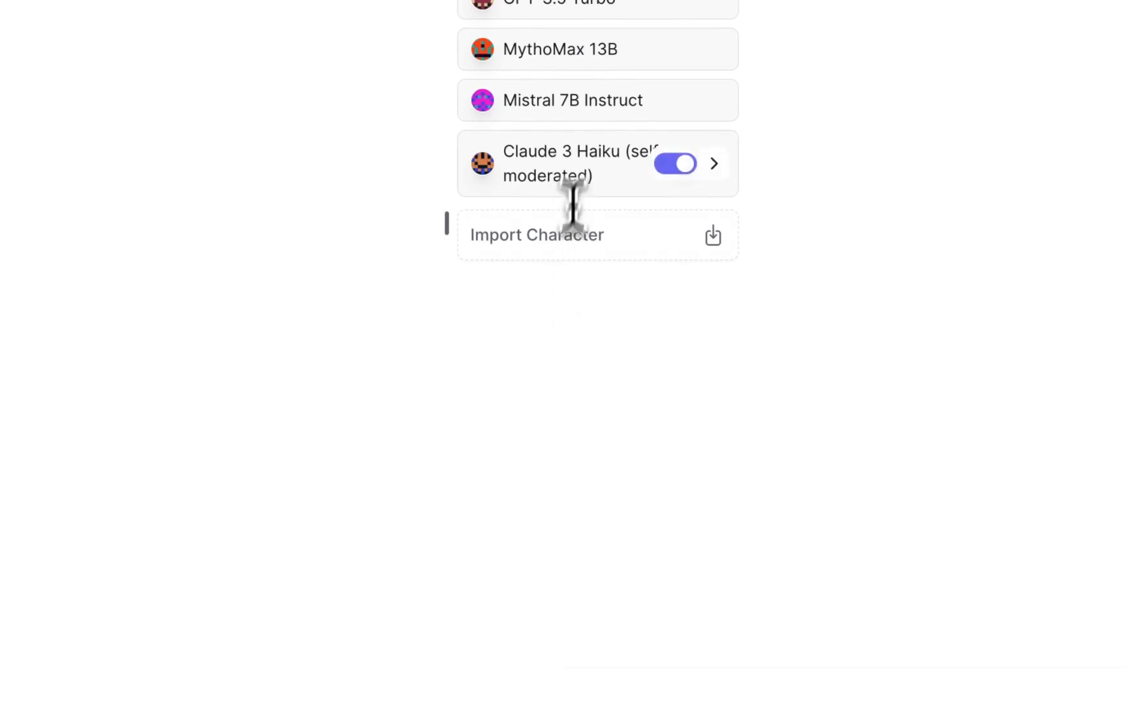
{"action": "left_click", "coordinate": [759, 168]}
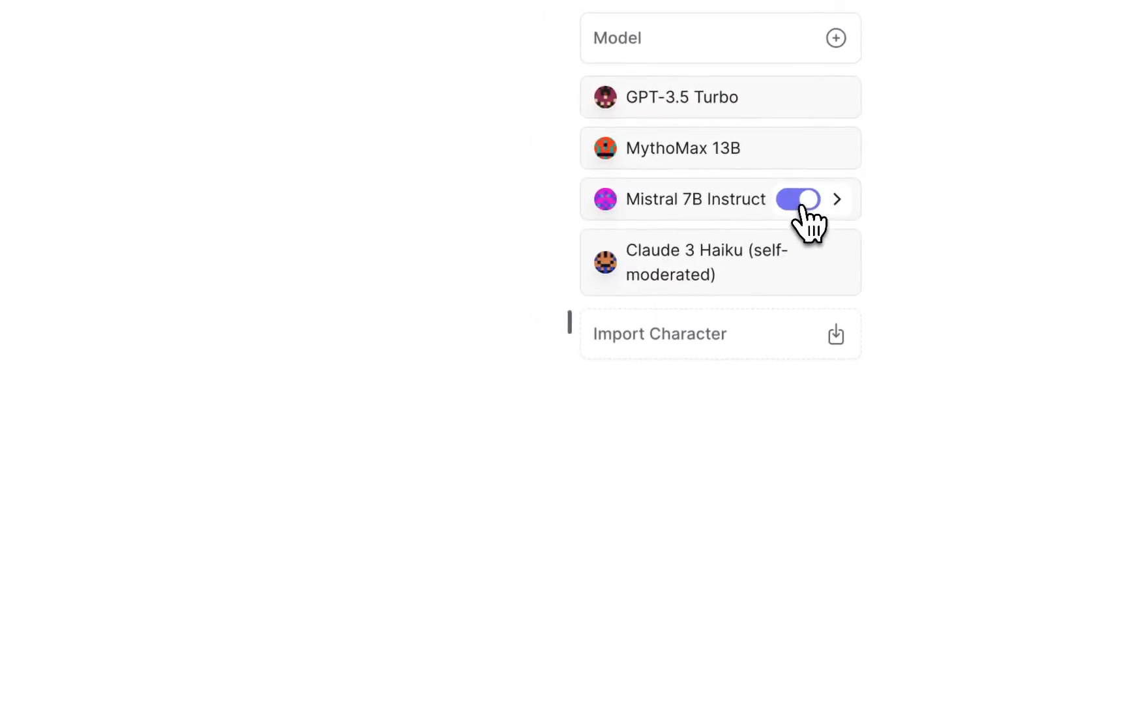
{"action": "left_click", "coordinate": [804, 209]}
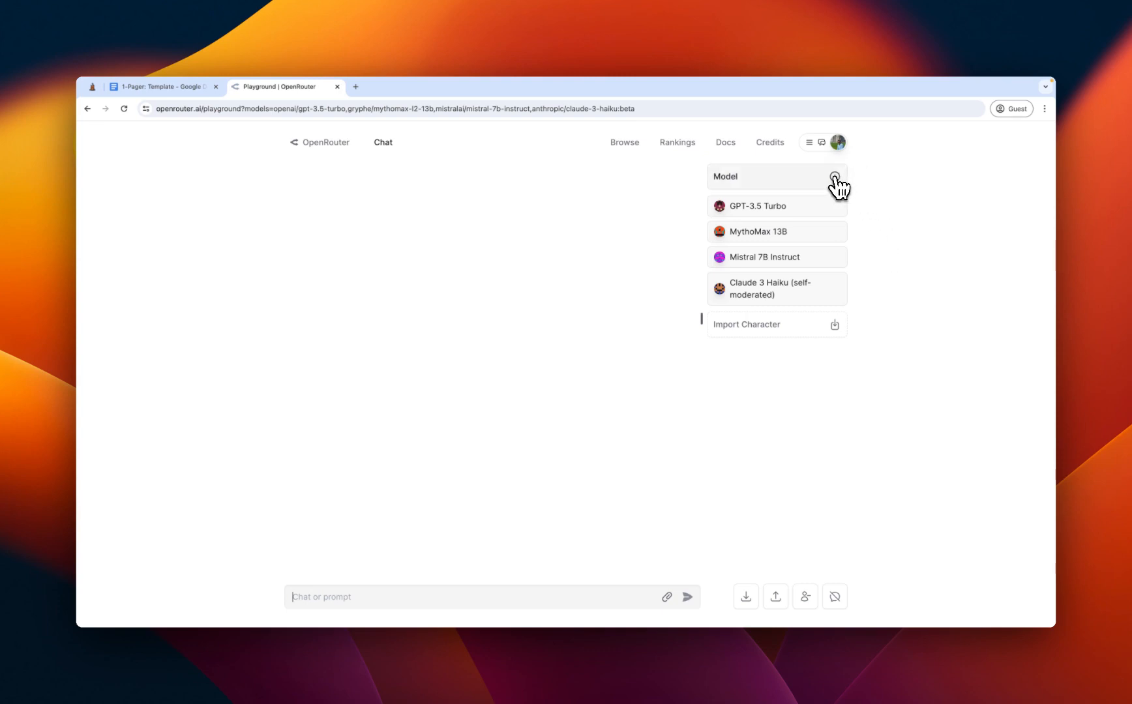
Step: Add OpenAI: GPT-4 Turbo and Anthropic: Claude 3 Opus (self-moderated) to the model list
{"action": "left_click", "coordinate": [834, 177]}
{"action": "type", "text": "gpt"}
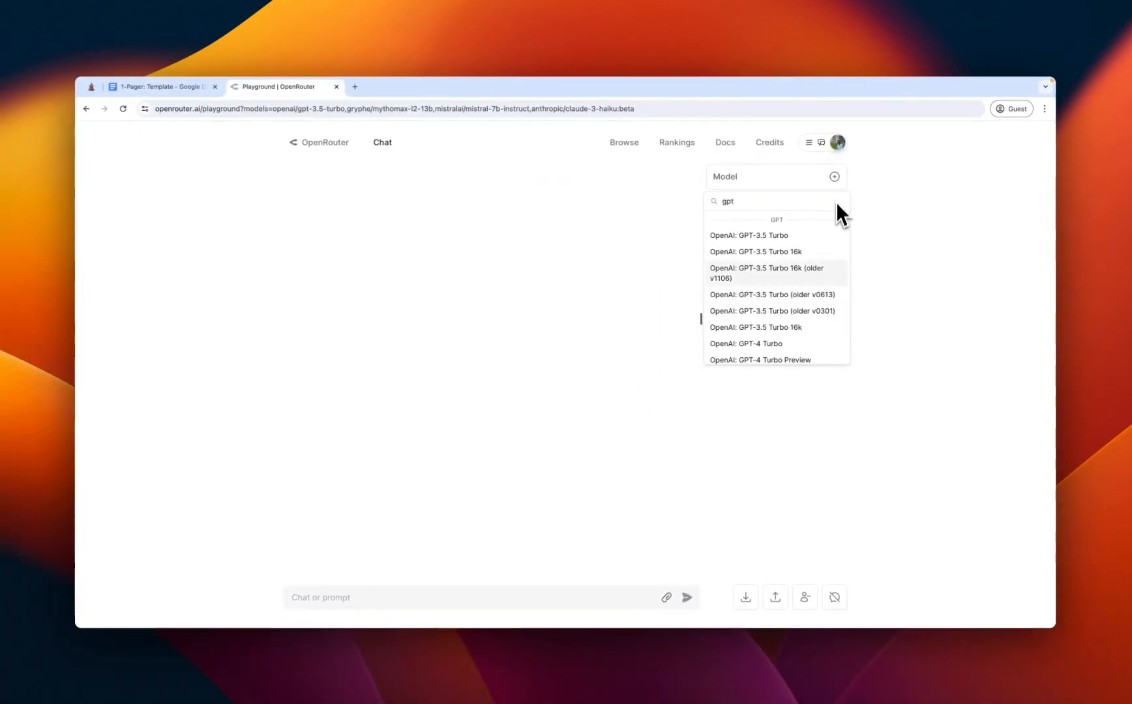
{"action": "scroll", "coordinate": [829, 352], "scroll_direction": "down", "scroll_amount": 3}
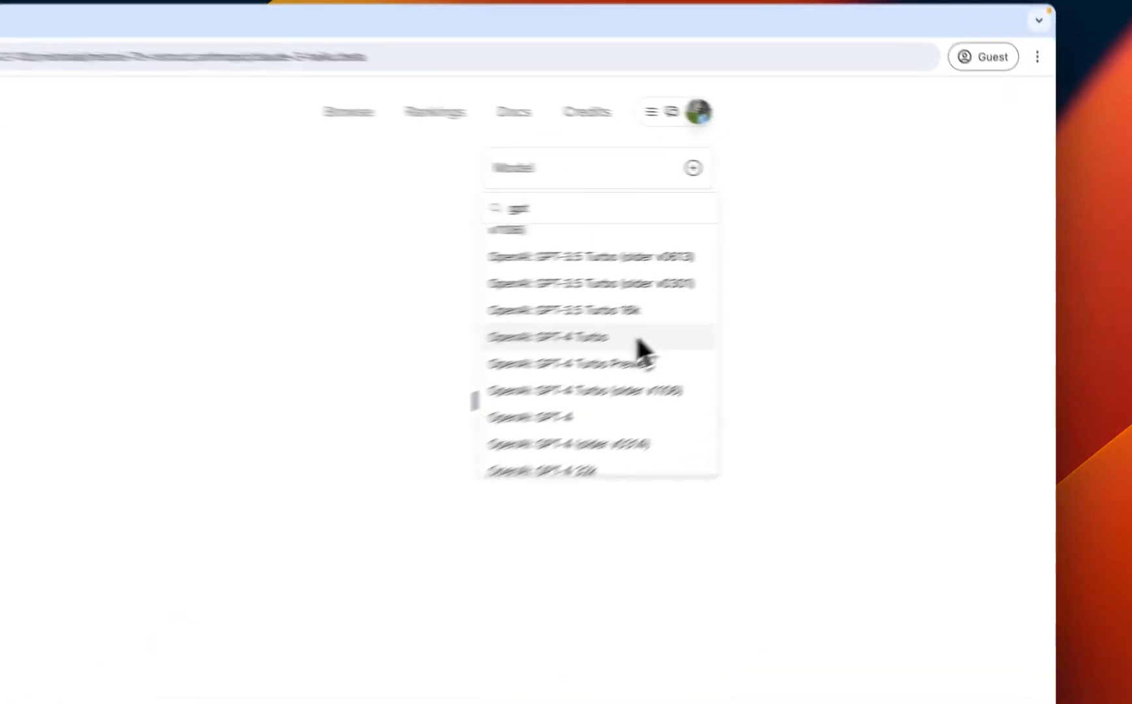
{"action": "left_click", "coordinate": [802, 281]}
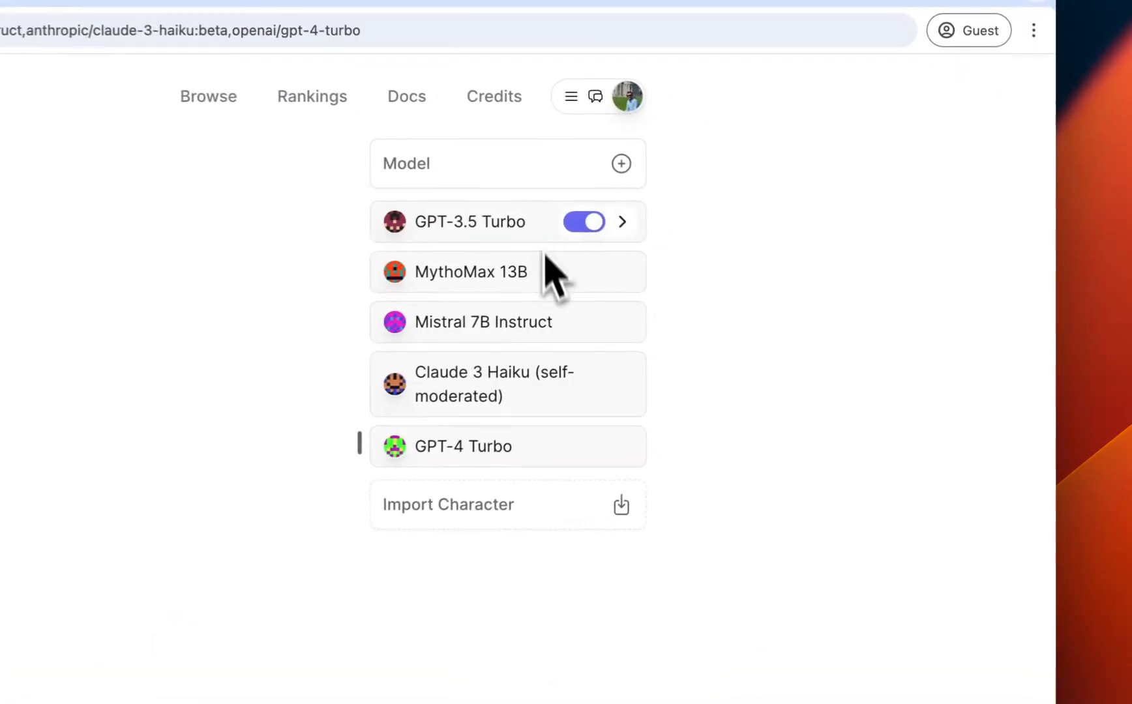
{"action": "left_click", "coordinate": [615, 165]}
{"action": "type", "text": "opus"}
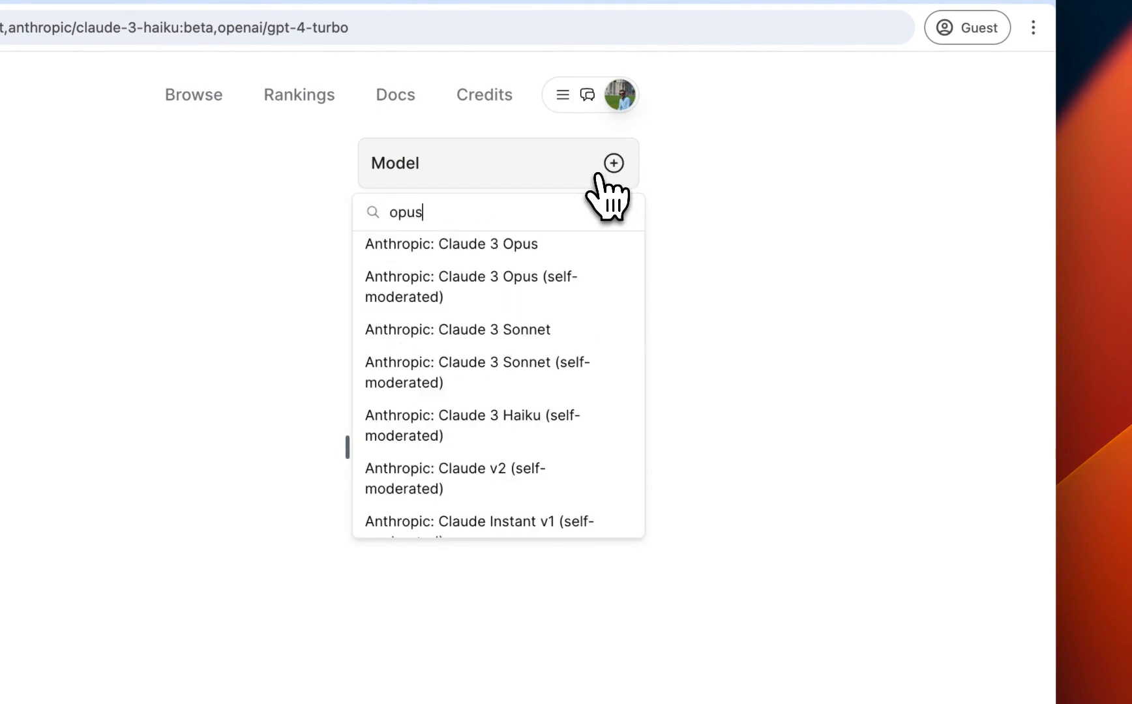
{"action": "left_click", "coordinate": [576, 302]}
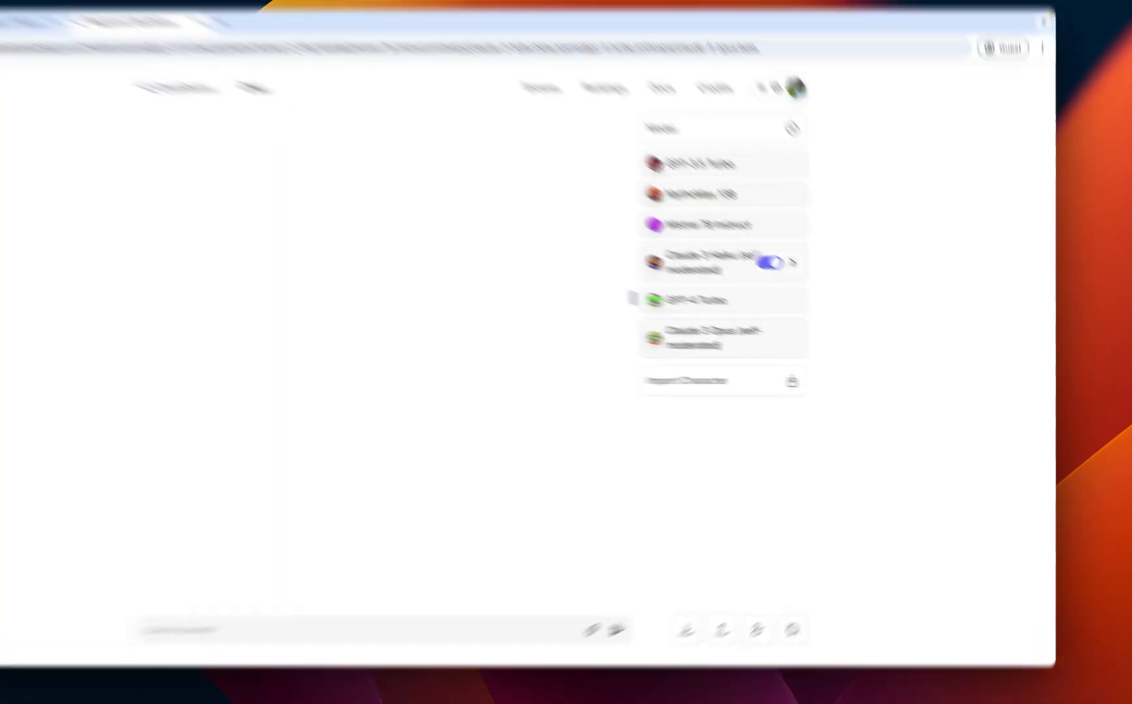
Step: Expand Claude 3 Haiku and GPT-4 Turbo to examine their settings
{"action": "left_click", "coordinate": [835, 288]}
{"action": "scroll", "coordinate": [811, 340], "scroll_direction": "down", "scroll_amount": 5}
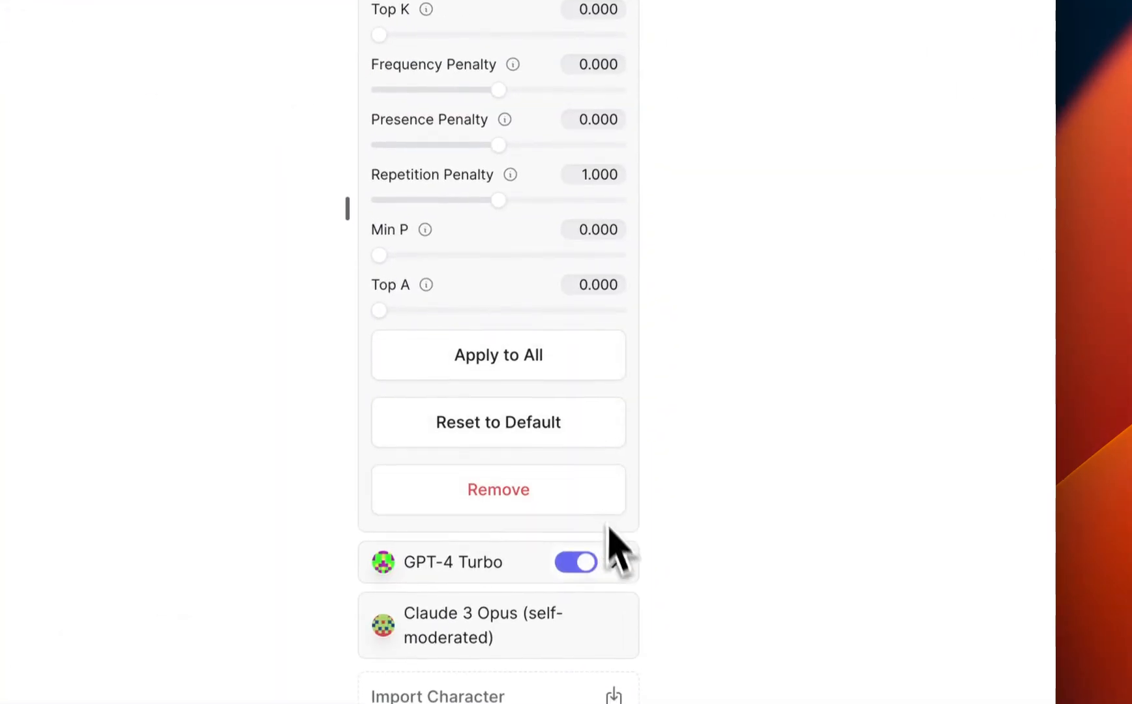
{"action": "left_click", "coordinate": [616, 551]}
{"action": "scroll", "coordinate": [563, 456], "scroll_direction": "down", "scroll_amount": 5}
{"action": "scroll", "coordinate": [549, 230], "scroll_direction": "up", "scroll_amount": 1}
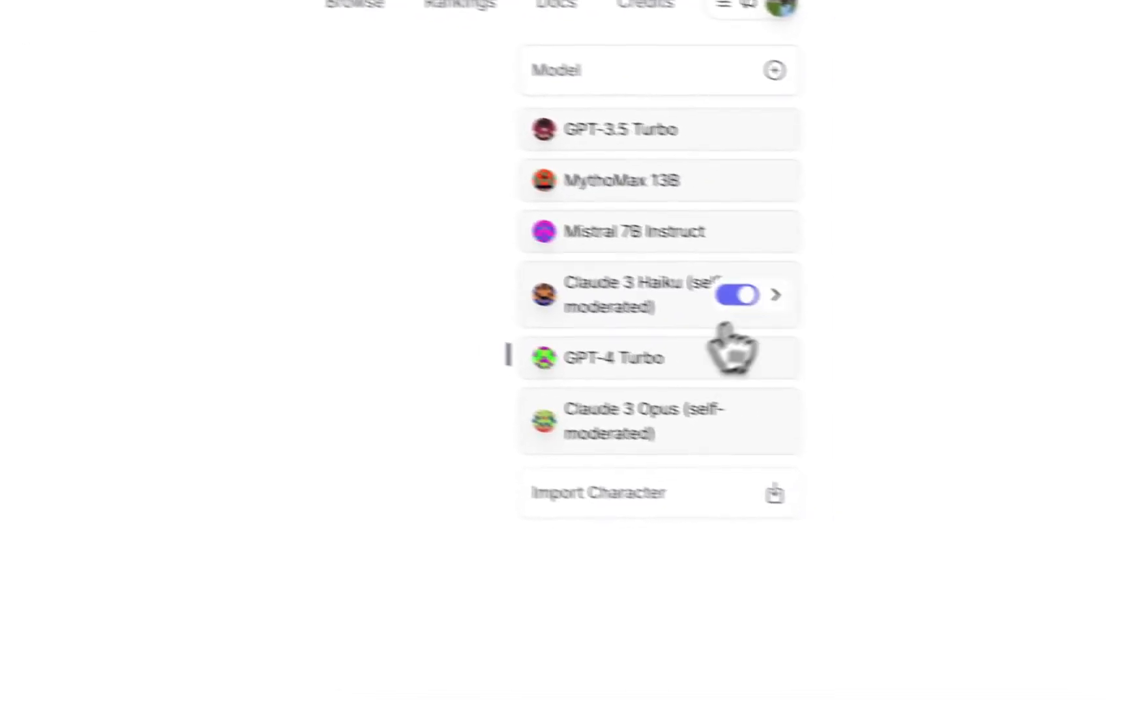
Step: Apply Claude 3 Haiku's parameters to all models, including the description
{"action": "left_click", "coordinate": [1031, 375]}
{"action": "scroll", "coordinate": [616, 399], "scroll_direction": "down", "scroll_amount": 8}
{"action": "left_click", "coordinate": [605, 551]}
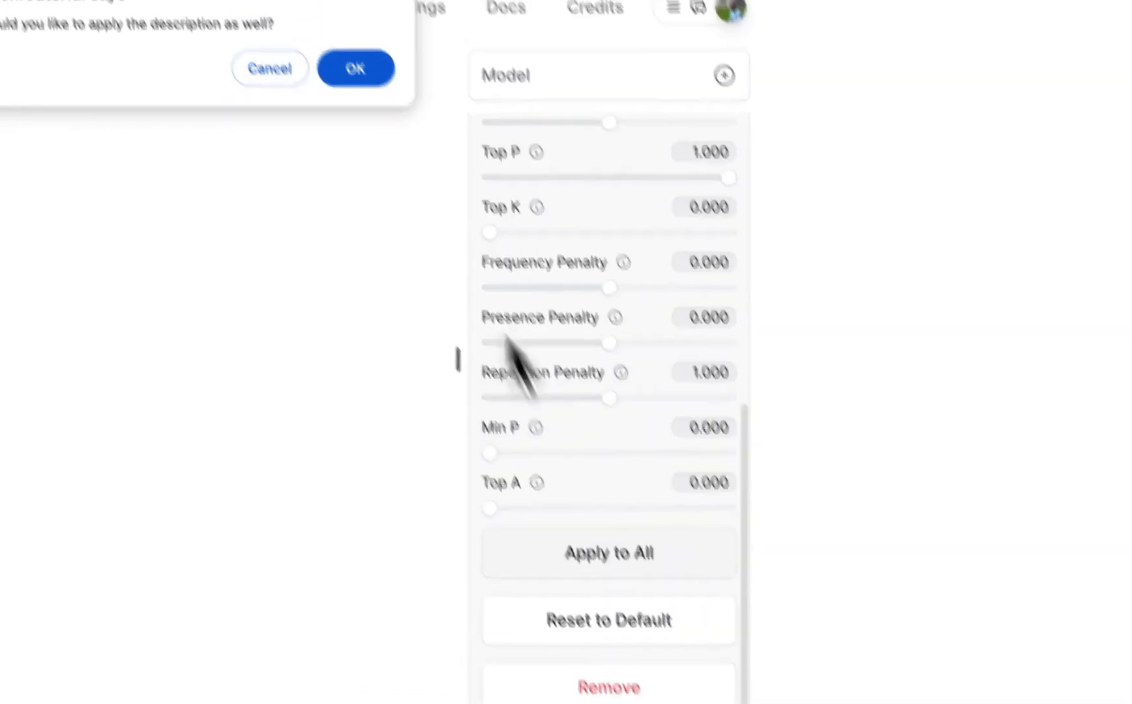
{"action": "left_click", "coordinate": [341, 31]}
Step: Check GPT-4 Turbo's system prompt and parameters, and collapse the expanded model settings
{"action": "scroll", "coordinate": [685, 456], "scroll_direction": "down", "scroll_amount": 2}
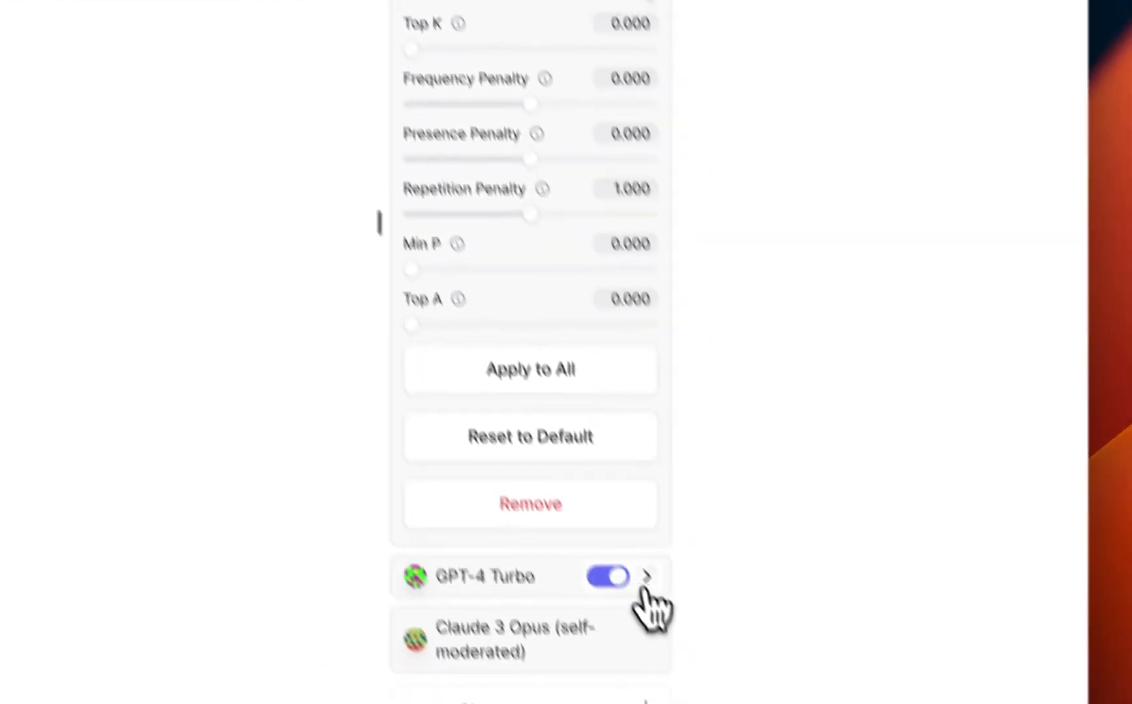
{"action": "left_click", "coordinate": [646, 577]}
{"action": "scroll", "coordinate": [532, 456], "scroll_direction": "down", "scroll_amount": 5}
{"action": "scroll", "coordinate": [577, 456], "scroll_direction": "down", "scroll_amount": 8}
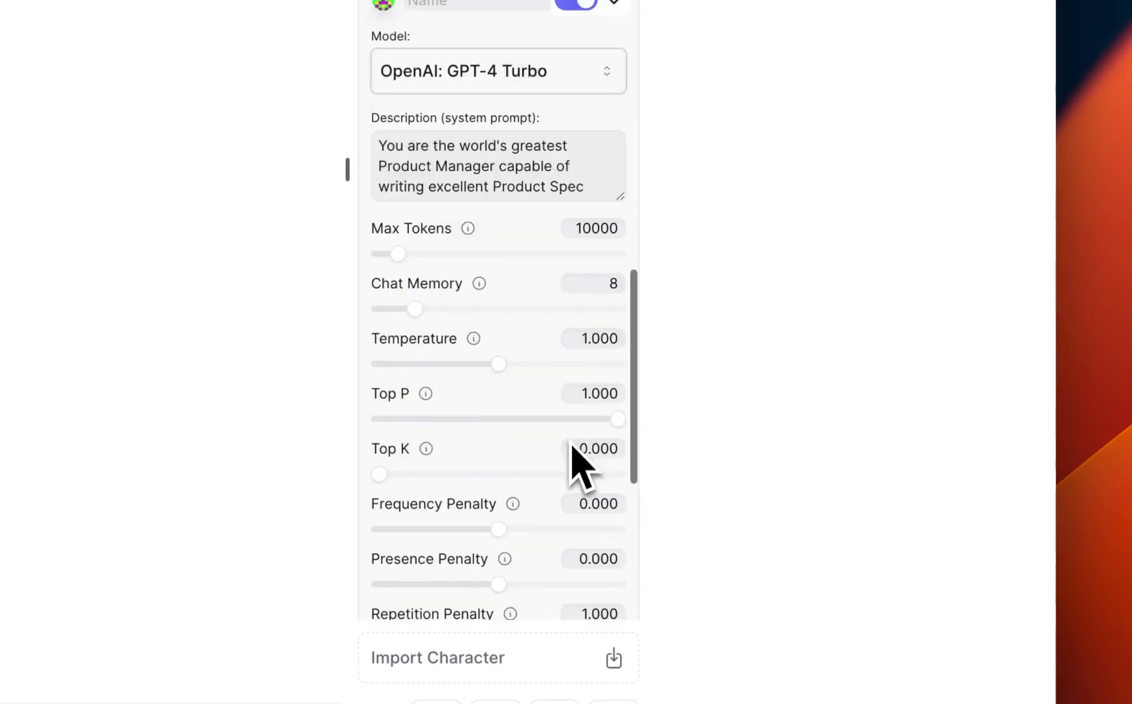
{"action": "scroll", "coordinate": [570, 496], "scroll_direction": "down", "scroll_amount": 1}
{"action": "scroll", "coordinate": [600, 495], "scroll_direction": "up", "scroll_amount": 10}
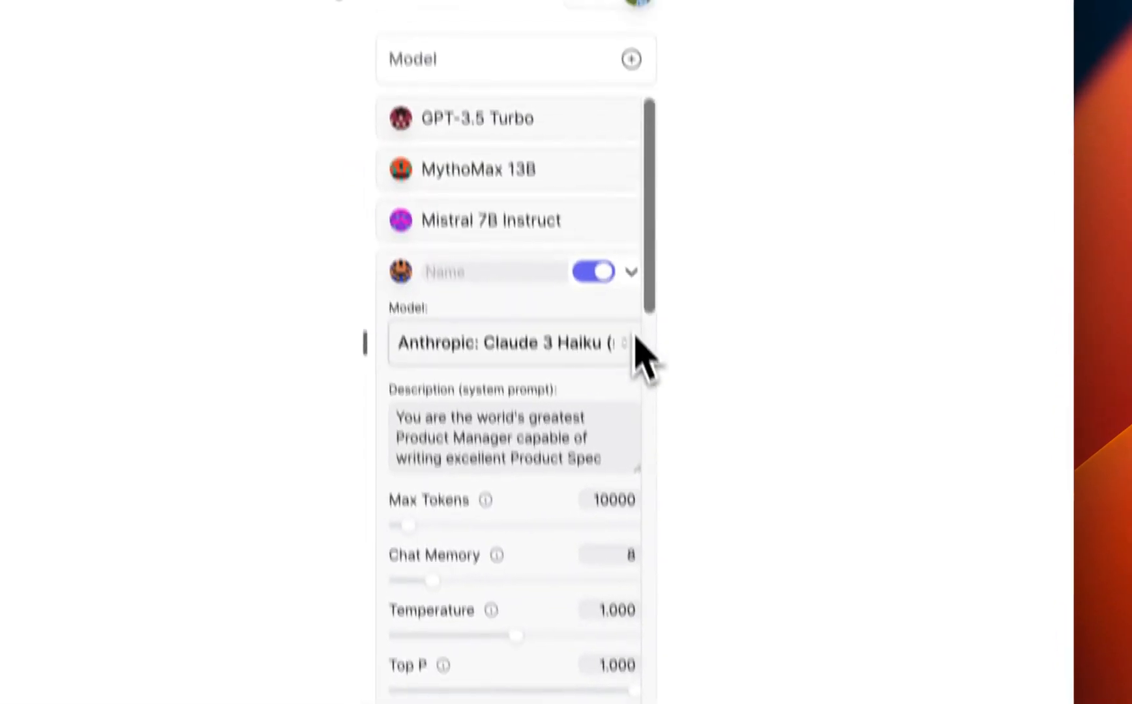
{"action": "left_click", "coordinate": [636, 326]}
{"action": "left_click", "coordinate": [637, 400]}
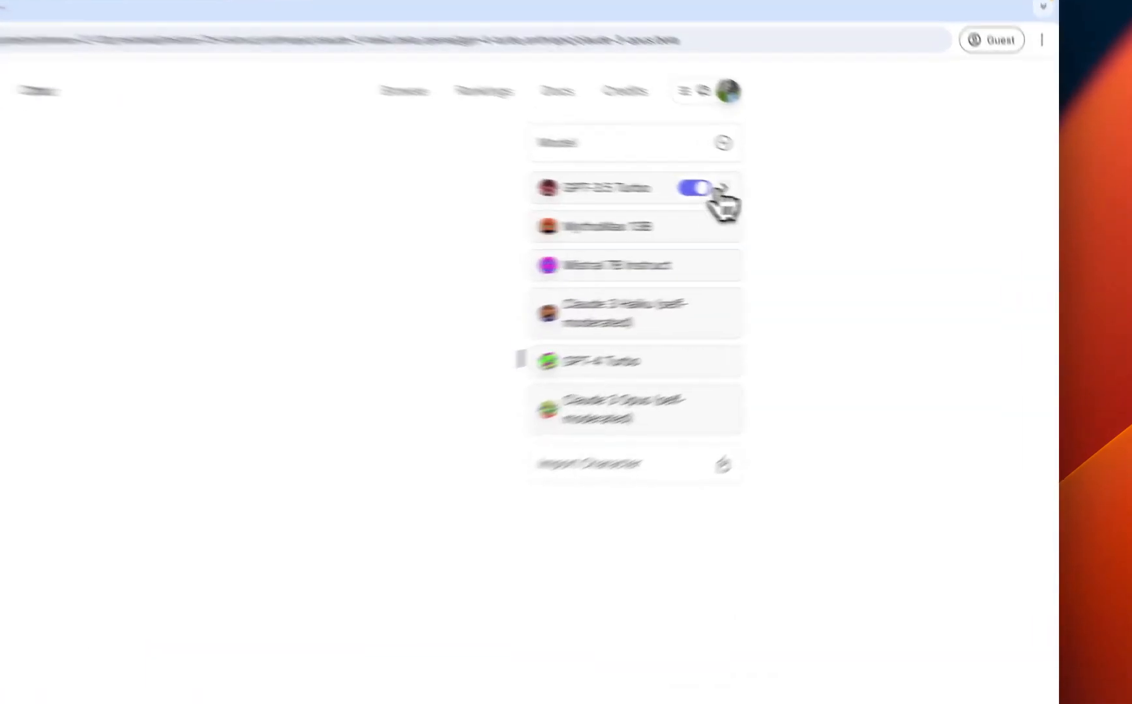
Step: Expand GPT-3.5 Turbo's settings, enlarge its system prompt box and review the paragraph asking for a step-by-step product spec
{"action": "left_click", "coordinate": [834, 206]}
{"action": "left_click_drag", "start_coordinate": [837, 304], "coordinate": [838, 319]}
{"action": "left_click_drag", "start_coordinate": [619, 379], "coordinate": [715, 508]}
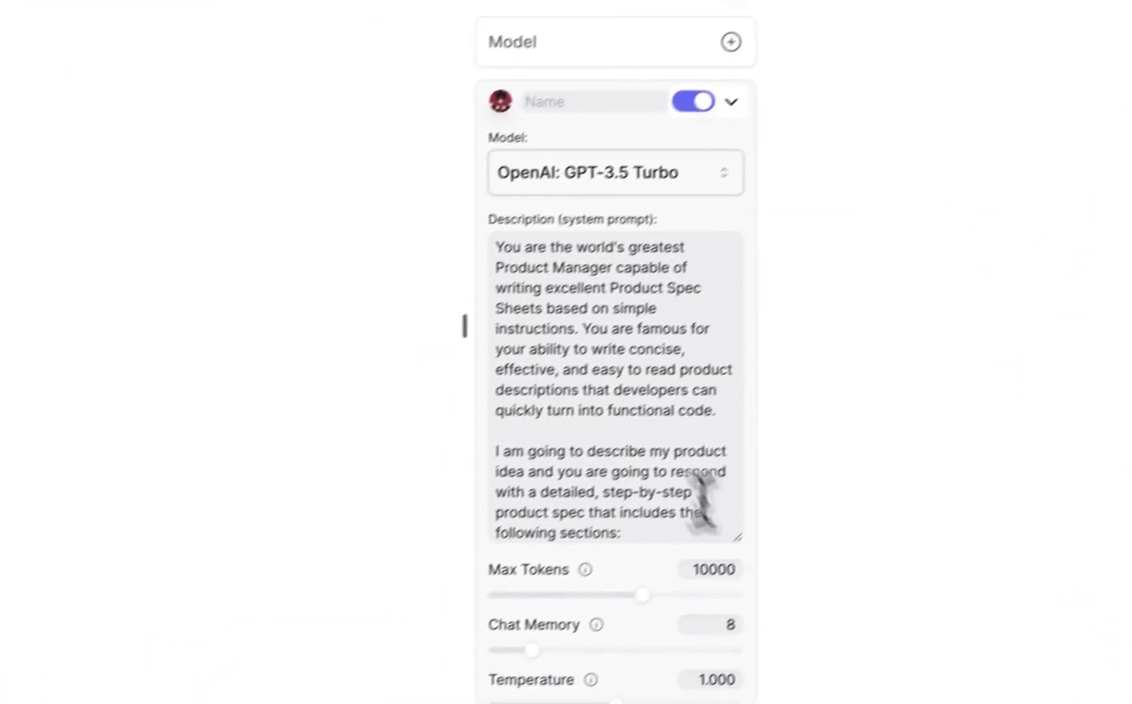
{"action": "scroll", "coordinate": [699, 456], "scroll_direction": "down", "scroll_amount": 2}
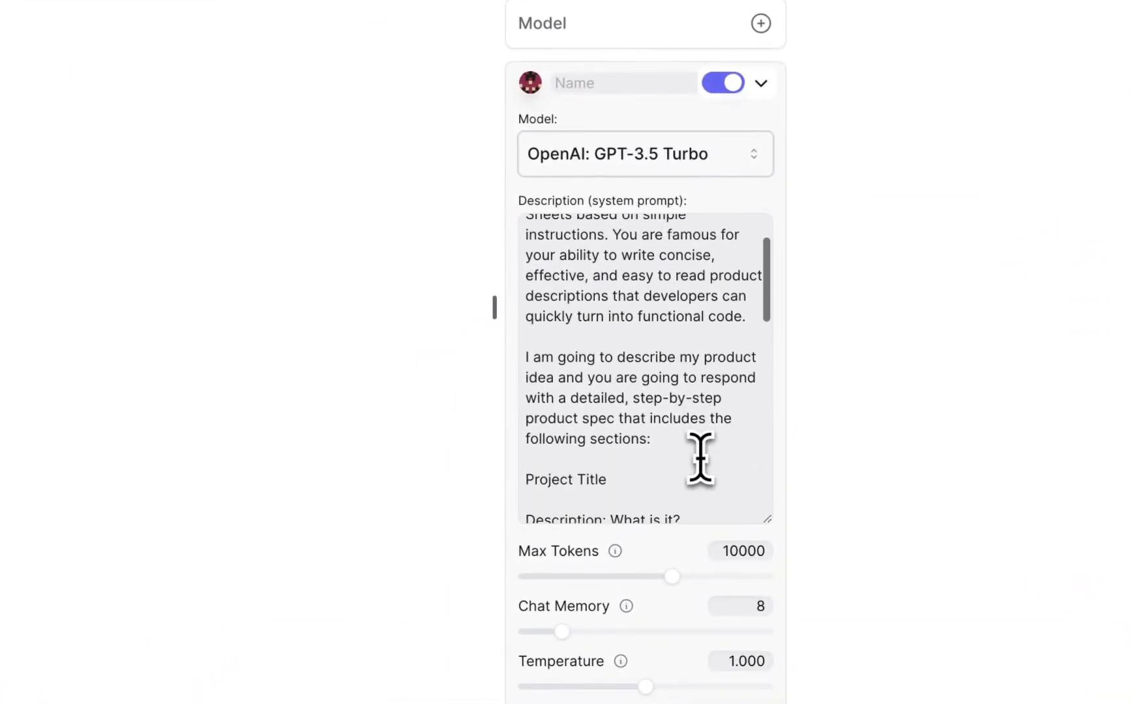
{"action": "left_click_drag", "start_coordinate": [595, 359], "coordinate": [727, 410]}
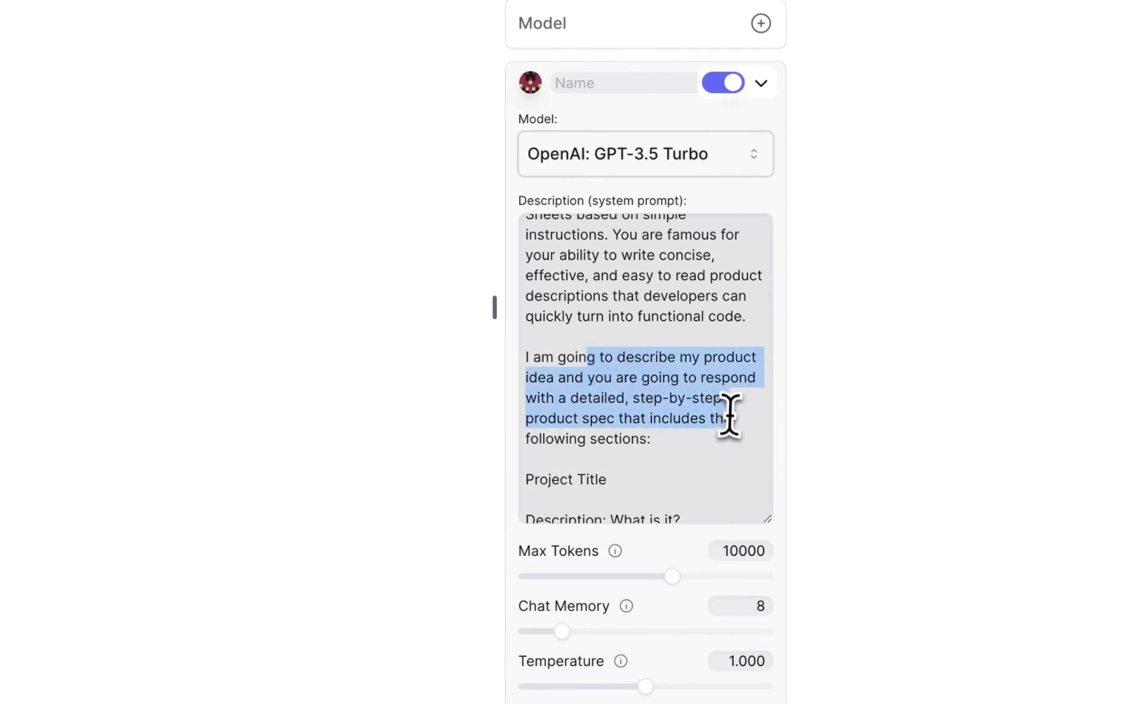
{"action": "left_click", "coordinate": [702, 435]}
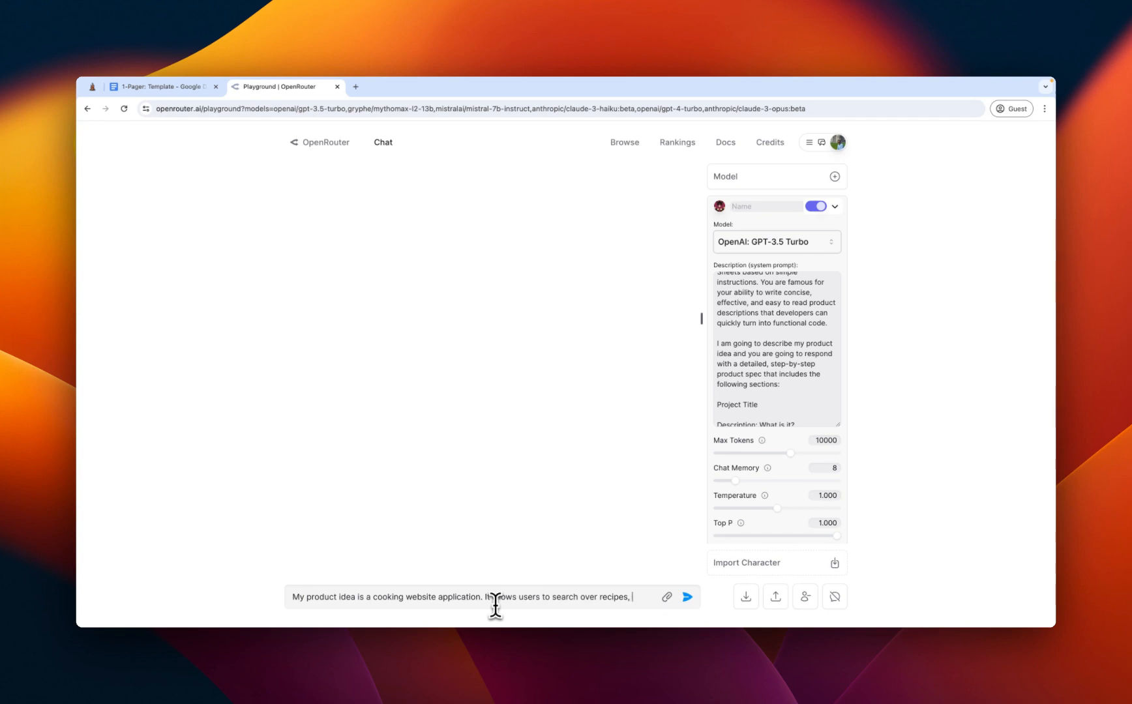
Step: Complete the cooking website prompt with a pantry ingredient mixer that creates a recipe and browsable narrative-driven recipes, and send it to all models
{"action": "type", "text": "a"}
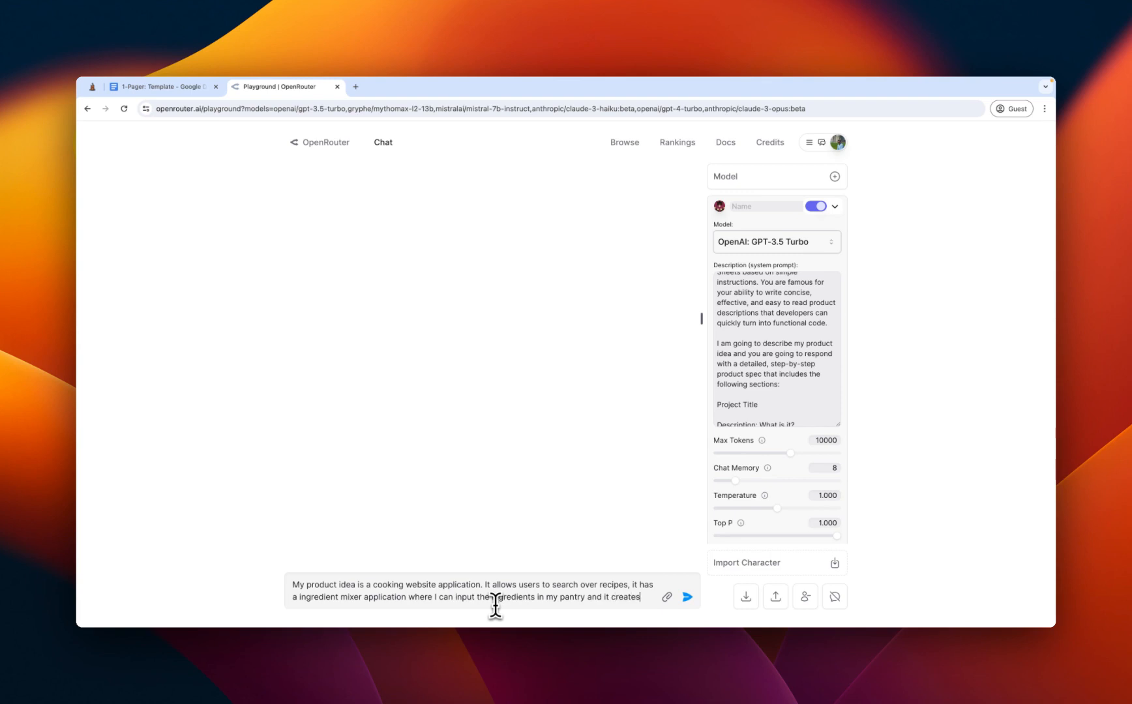
{"action": "type", "text": "cipe, and it has typical narrative driven recipes that I can browse on the site"}
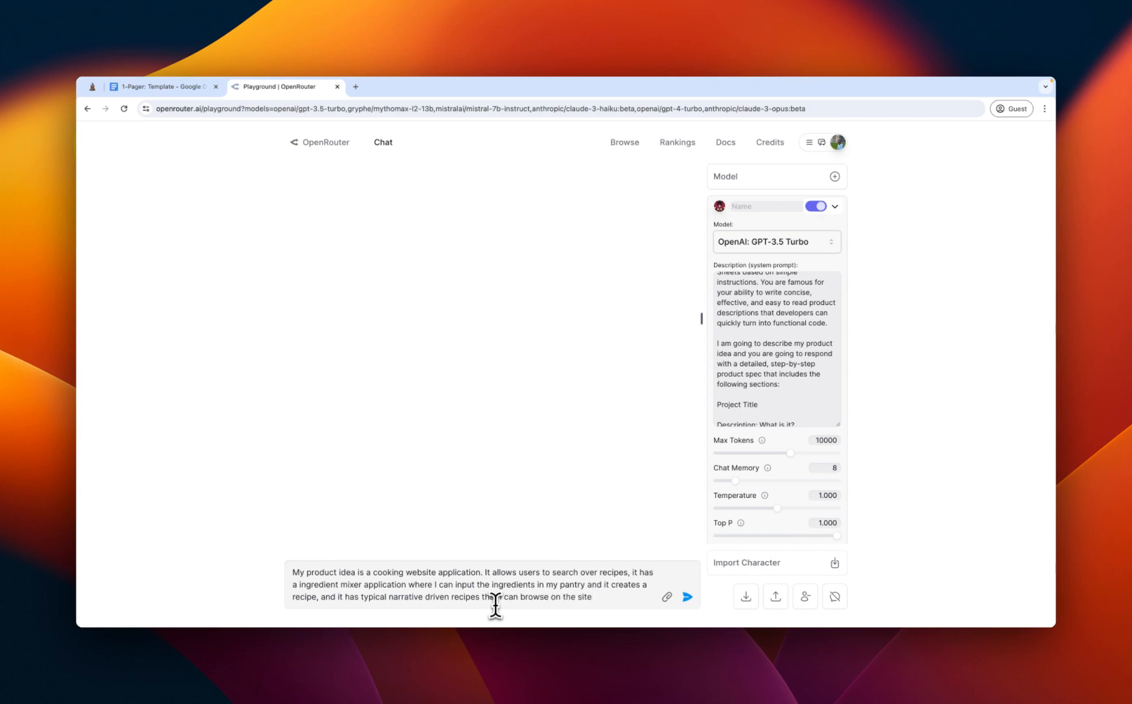
{"action": "key", "text": "Return"}
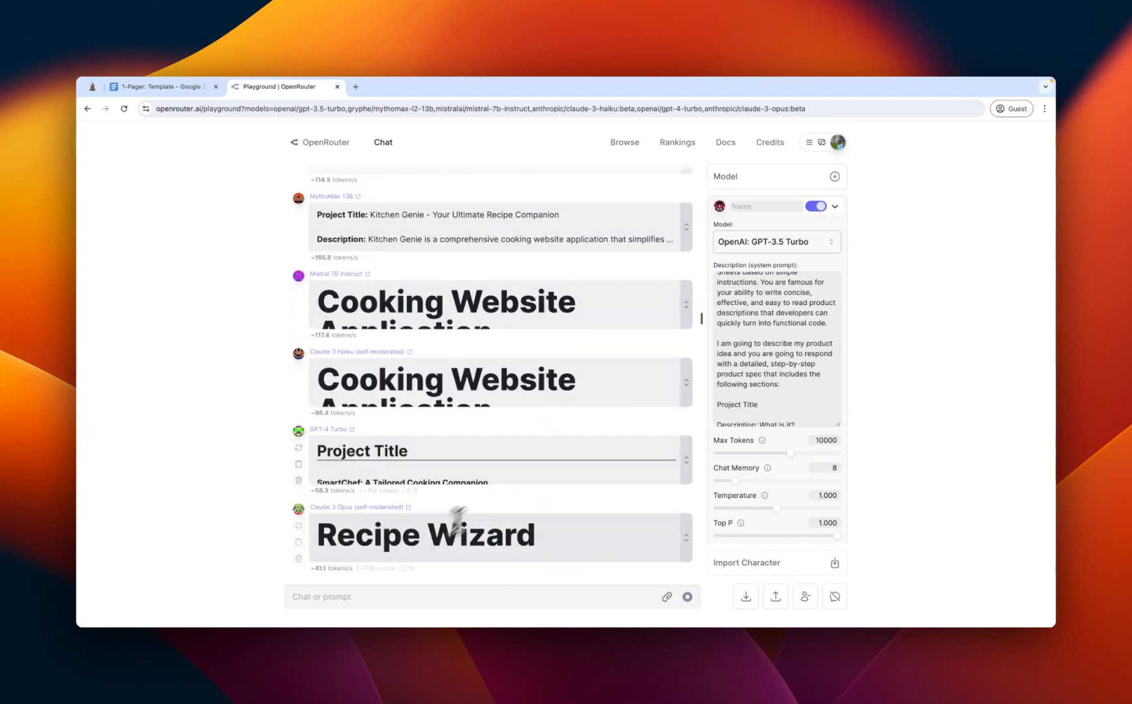
Step: Look over the models' responses, expand GPT-3.5 Turbo's spec and read its title, description and problem statement
{"action": "scroll", "coordinate": [520, 471], "scroll_direction": "up", "scroll_amount": 5}
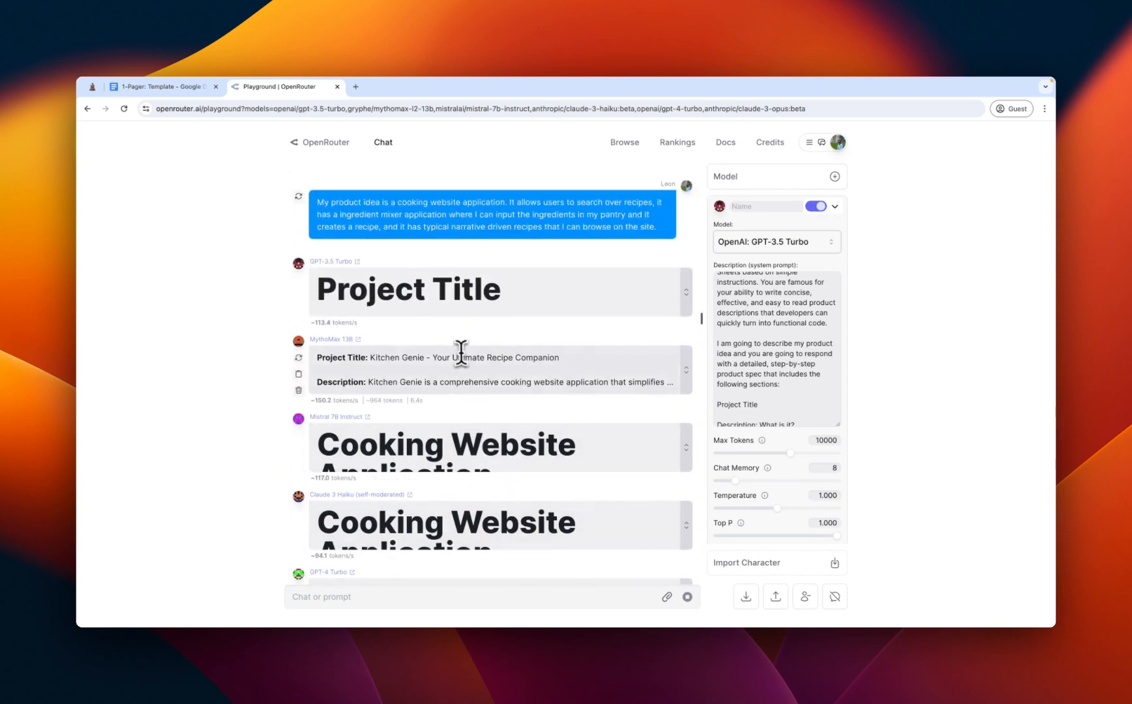
{"action": "scroll", "coordinate": [461, 352], "scroll_direction": "down", "scroll_amount": 3}
{"action": "scroll", "coordinate": [456, 365], "scroll_direction": "up", "scroll_amount": 3}
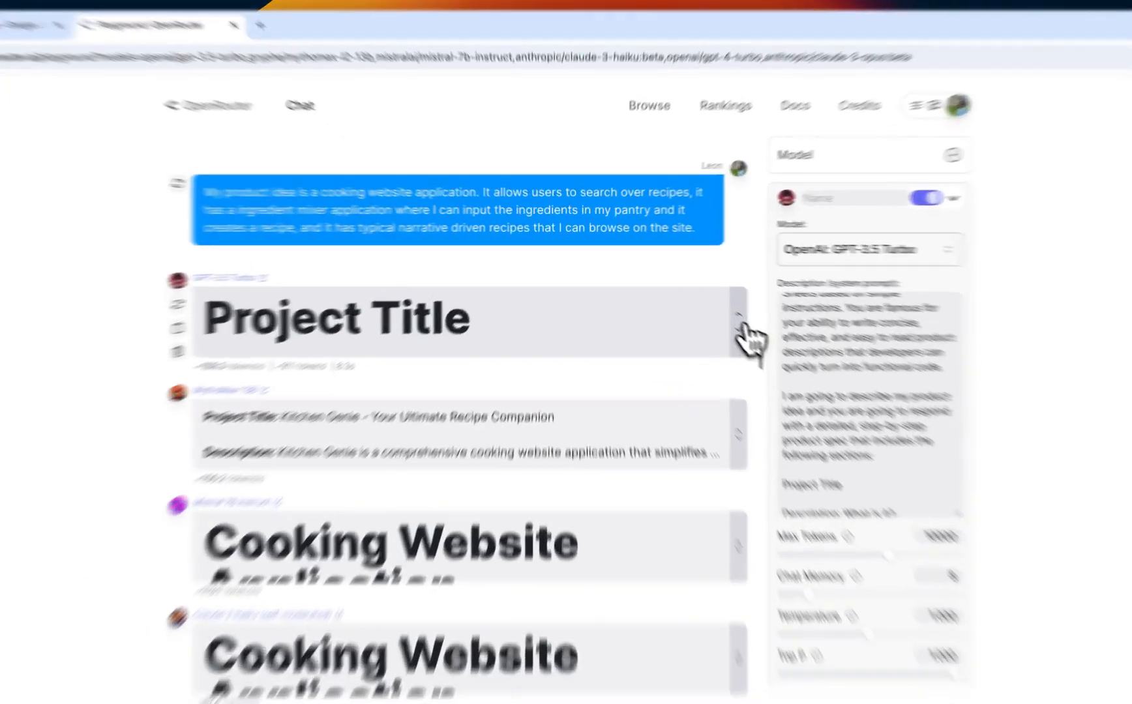
{"action": "left_click", "coordinate": [690, 297]}
{"action": "scroll", "coordinate": [668, 303], "scroll_direction": "up", "scroll_amount": 5}
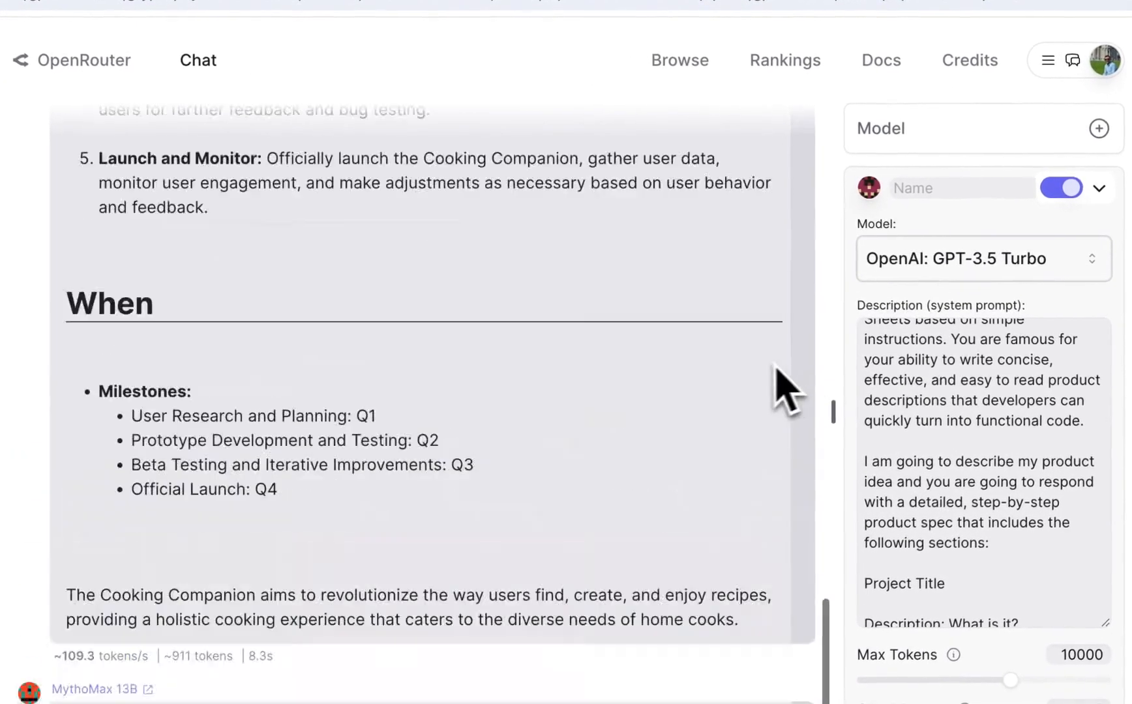
{"action": "scroll", "coordinate": [770, 391], "scroll_direction": "up", "scroll_amount": 10}
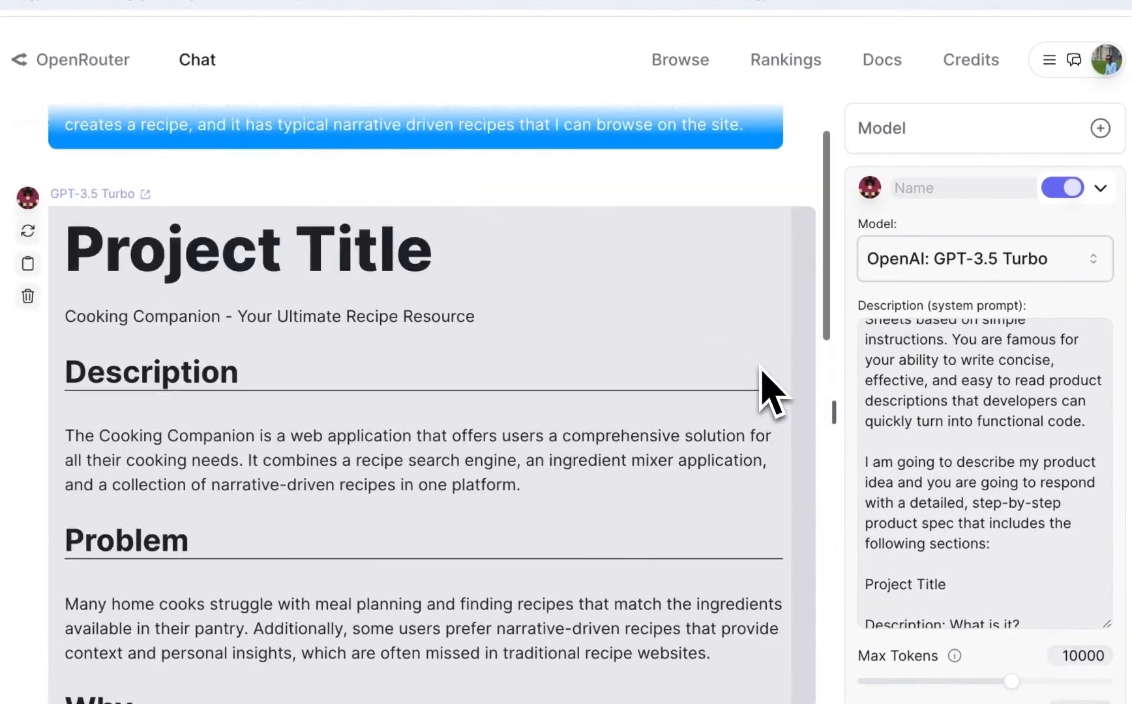
{"action": "left_click_drag", "start_coordinate": [481, 317], "coordinate": [154, 316]}
{"action": "left_click", "coordinate": [150, 317]}
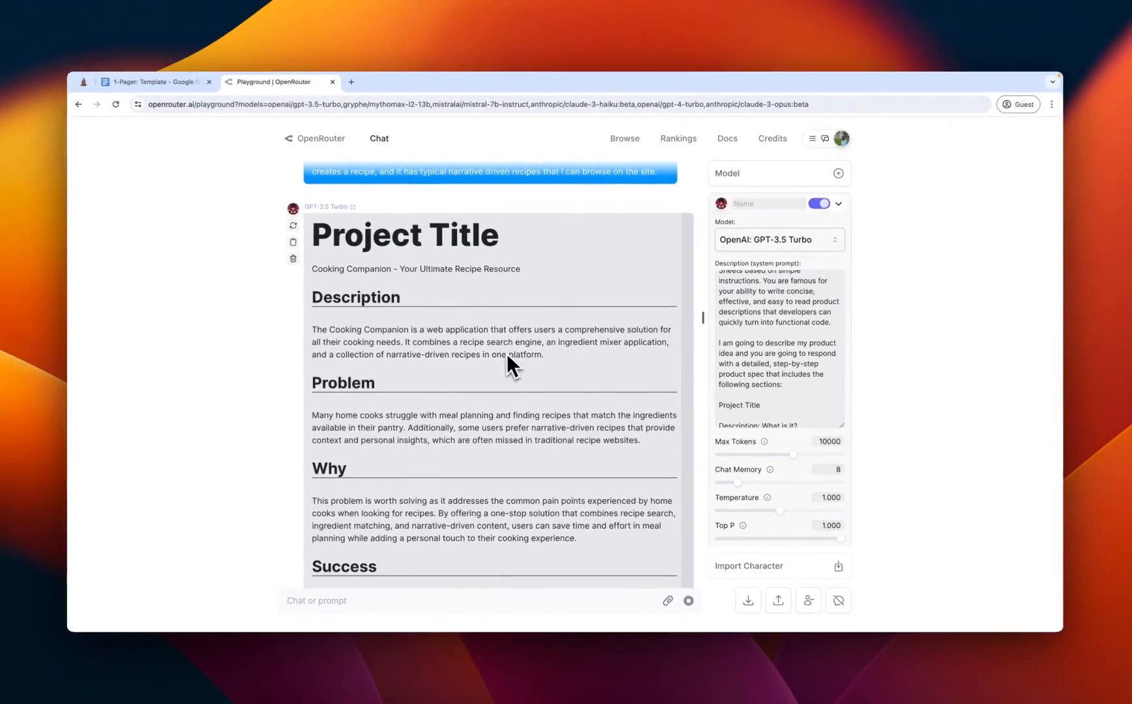
{"action": "scroll", "coordinate": [623, 369], "scroll_direction": "down", "scroll_amount": 2}
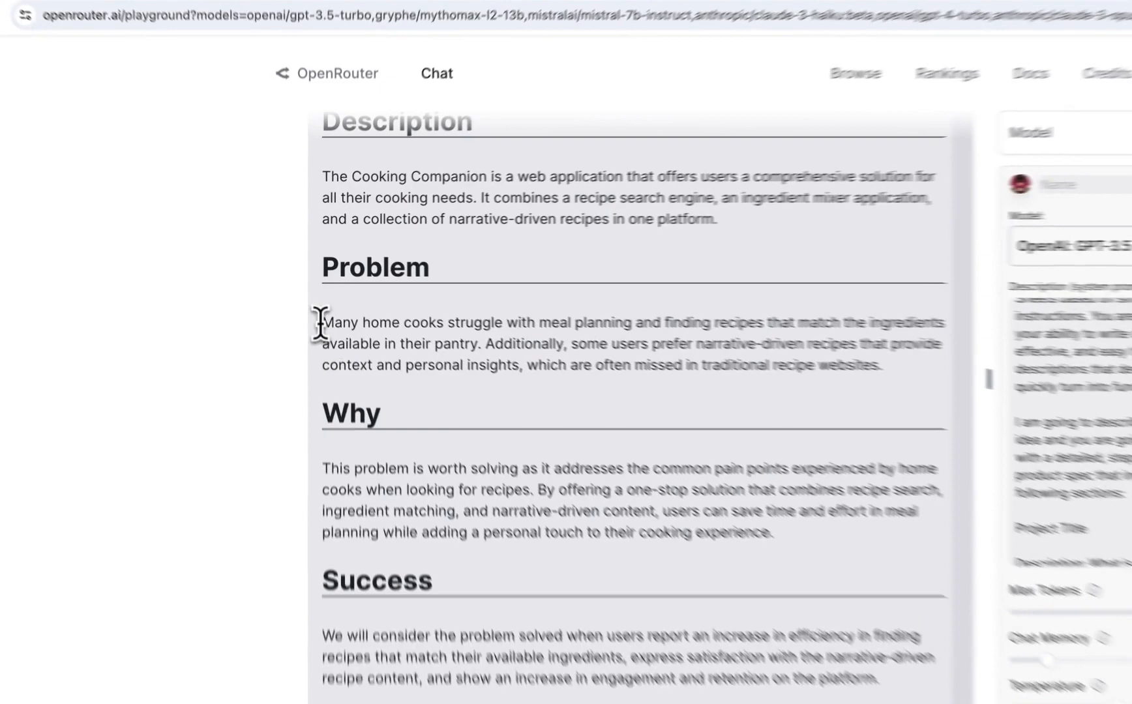
{"action": "left_click_drag", "start_coordinate": [316, 287], "coordinate": [517, 301]}
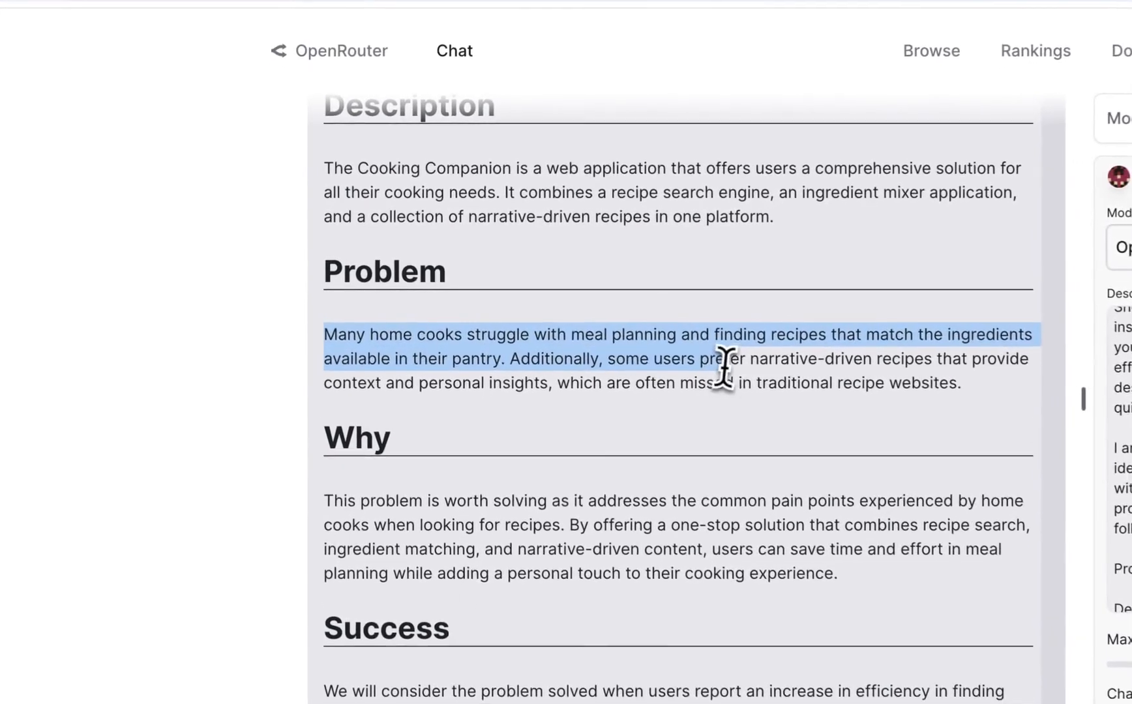
{"action": "left_click", "coordinate": [521, 304]}
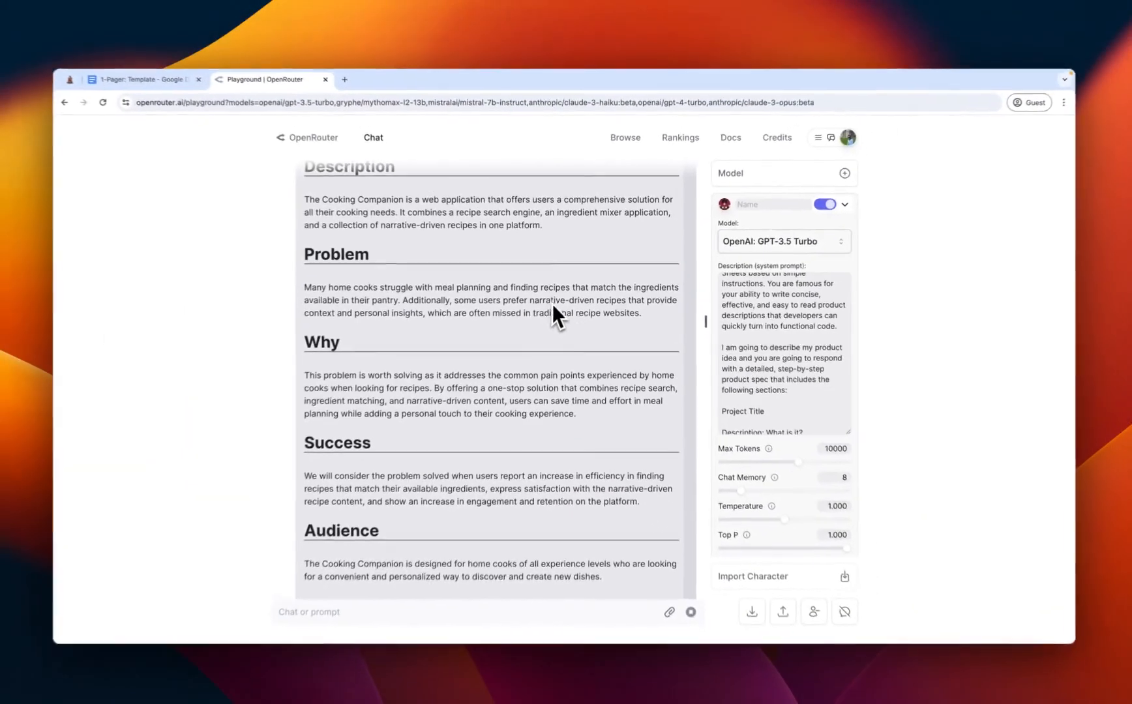
Step: Read the Why, Success, Audience and What sections of GPT-3.5 Turbo's product spec
{"action": "scroll", "coordinate": [569, 354], "scroll_direction": "down", "scroll_amount": 1}
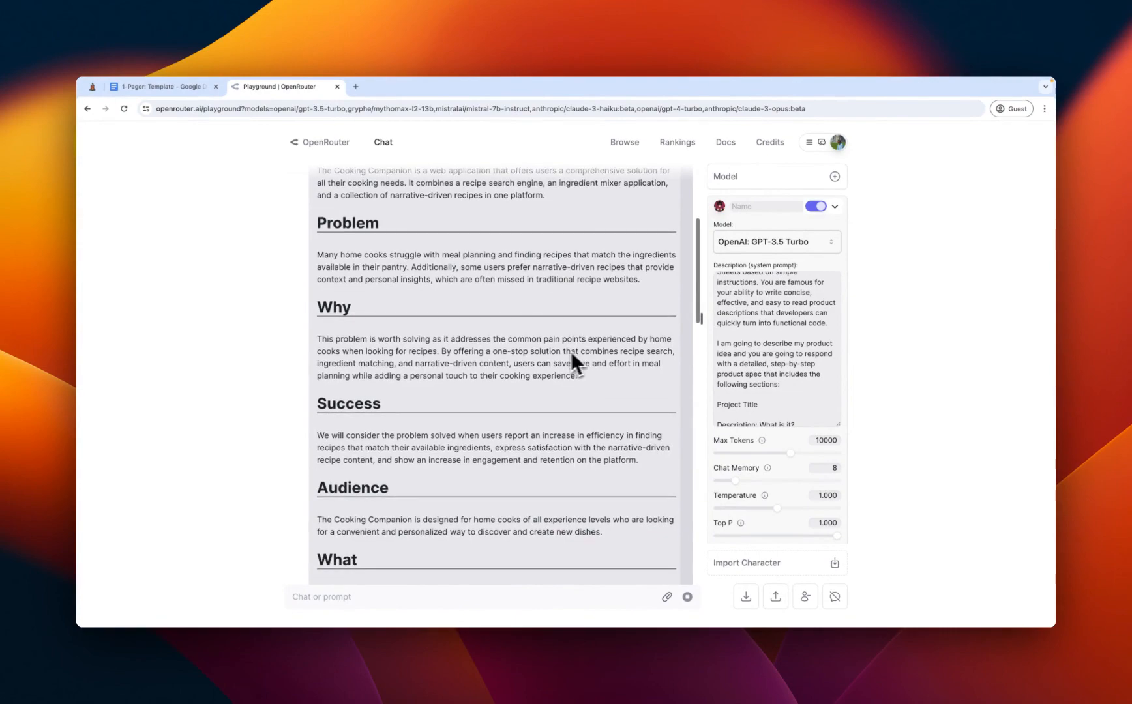
{"action": "scroll", "coordinate": [570, 350], "scroll_direction": "down", "scroll_amount": 1}
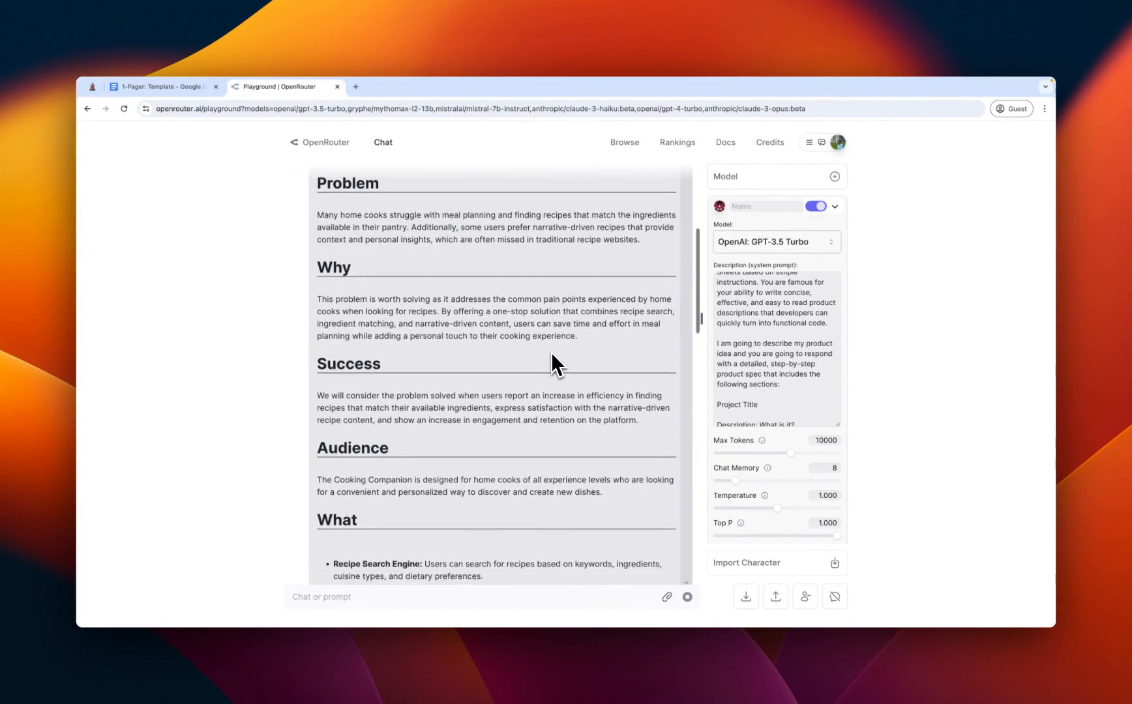
{"action": "left_click_drag", "start_coordinate": [394, 297], "coordinate": [582, 310]}
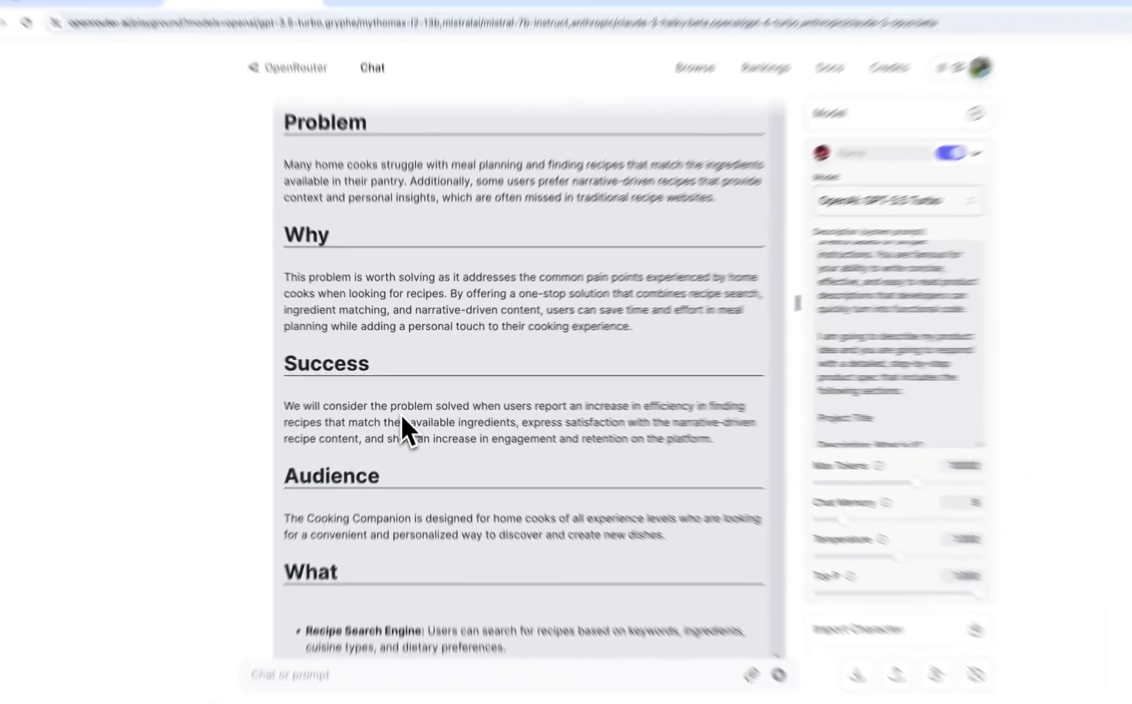
{"action": "scroll", "coordinate": [412, 464], "scroll_direction": "down", "scroll_amount": 2}
{"action": "scroll", "coordinate": [456, 411], "scroll_direction": "down", "scroll_amount": 1}
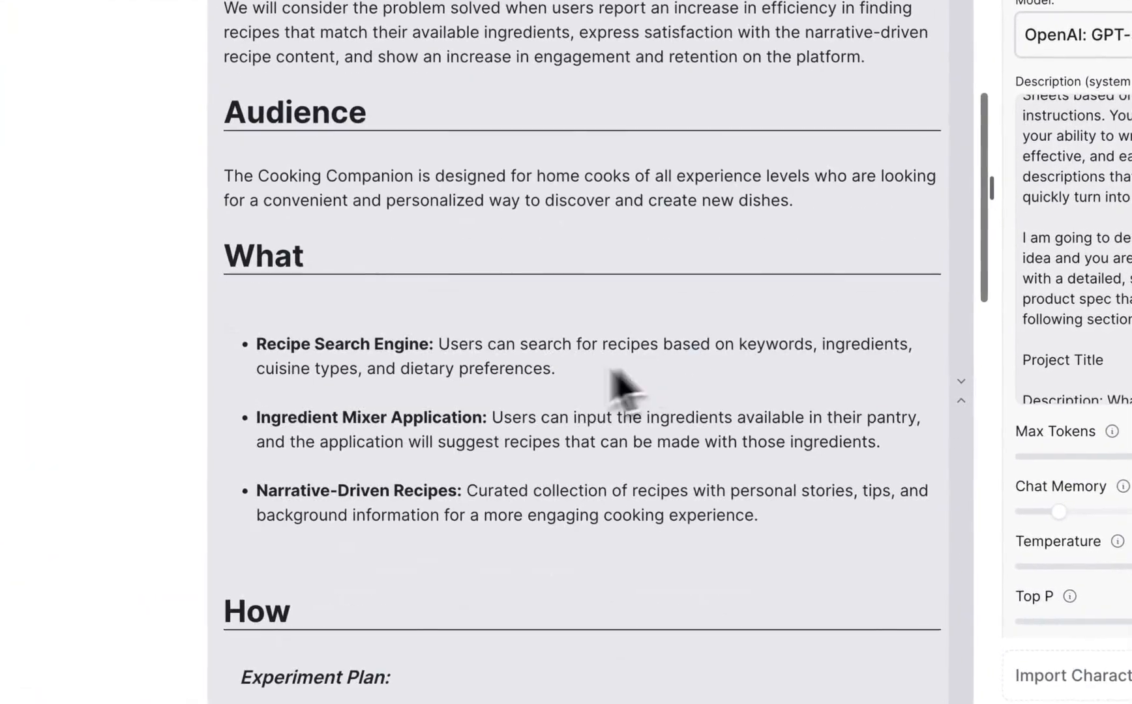
{"action": "left_click_drag", "start_coordinate": [302, 344], "coordinate": [571, 490]}
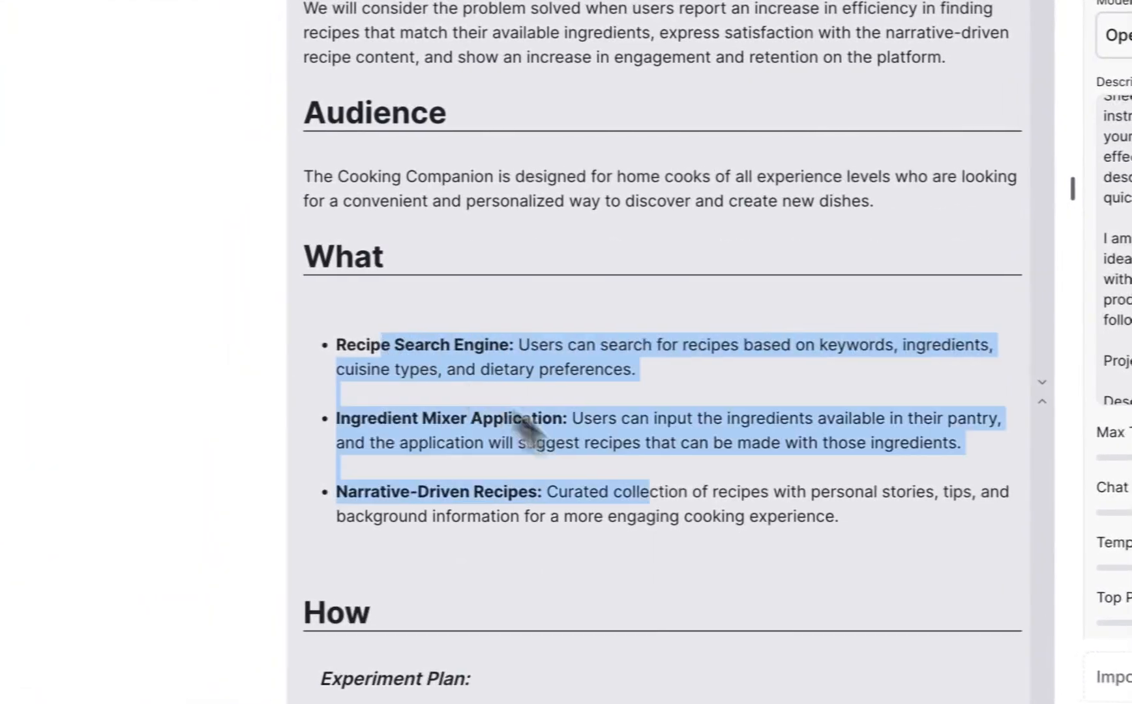
{"action": "left_click", "coordinate": [620, 518]}
Step: Review the experiment plan under How and the milestones under When in GPT-3.5 Turbo's spec, and return to its beginning
{"action": "scroll", "coordinate": [642, 541], "scroll_direction": "down", "scroll_amount": 6}
{"action": "scroll", "coordinate": [360, 284], "scroll_direction": "down", "scroll_amount": 1}
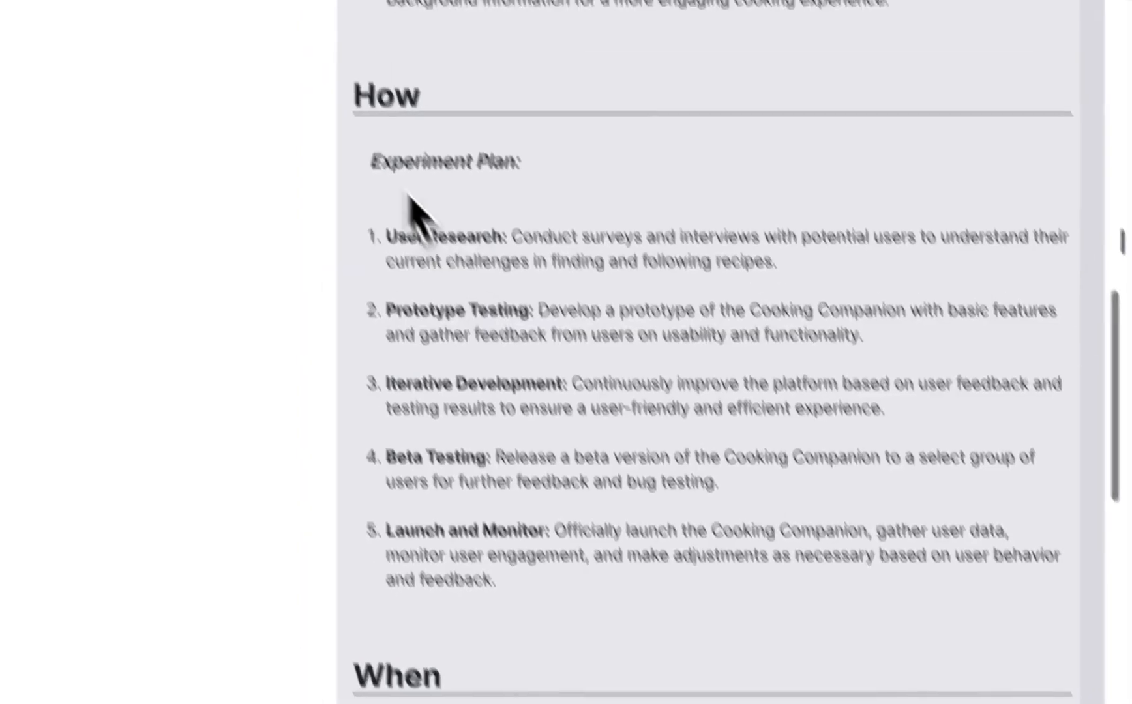
{"action": "left_click_drag", "start_coordinate": [324, 59], "coordinate": [722, 540]}
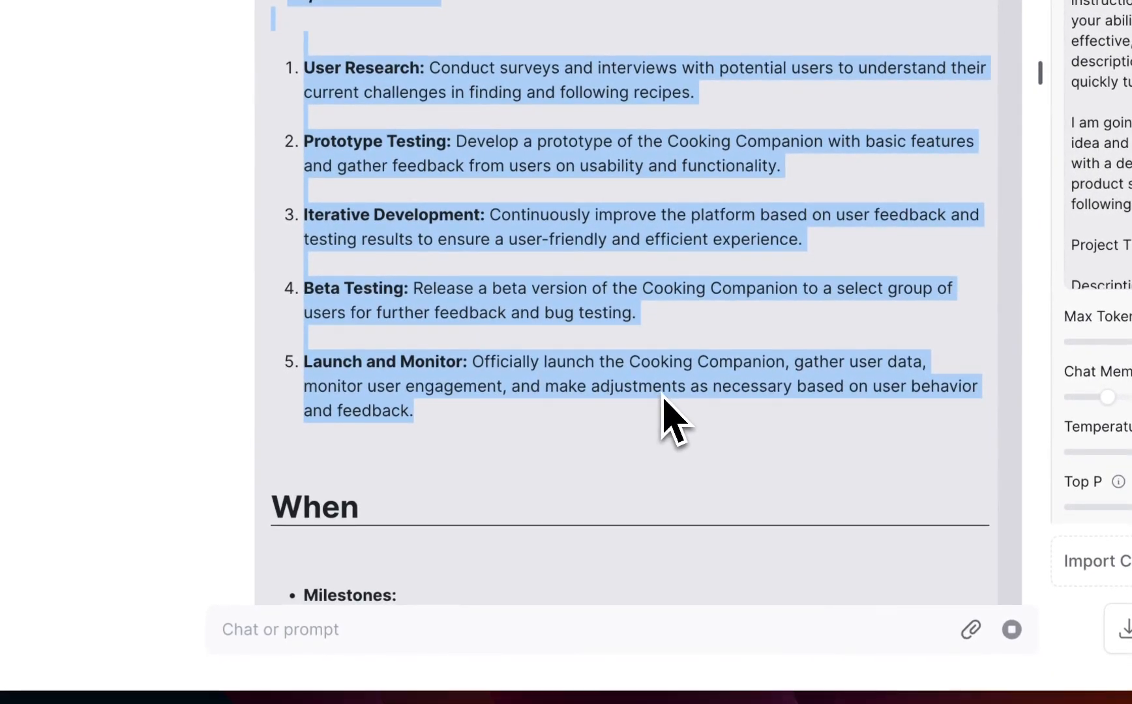
{"action": "scroll", "coordinate": [662, 394], "scroll_direction": "down", "scroll_amount": 6}
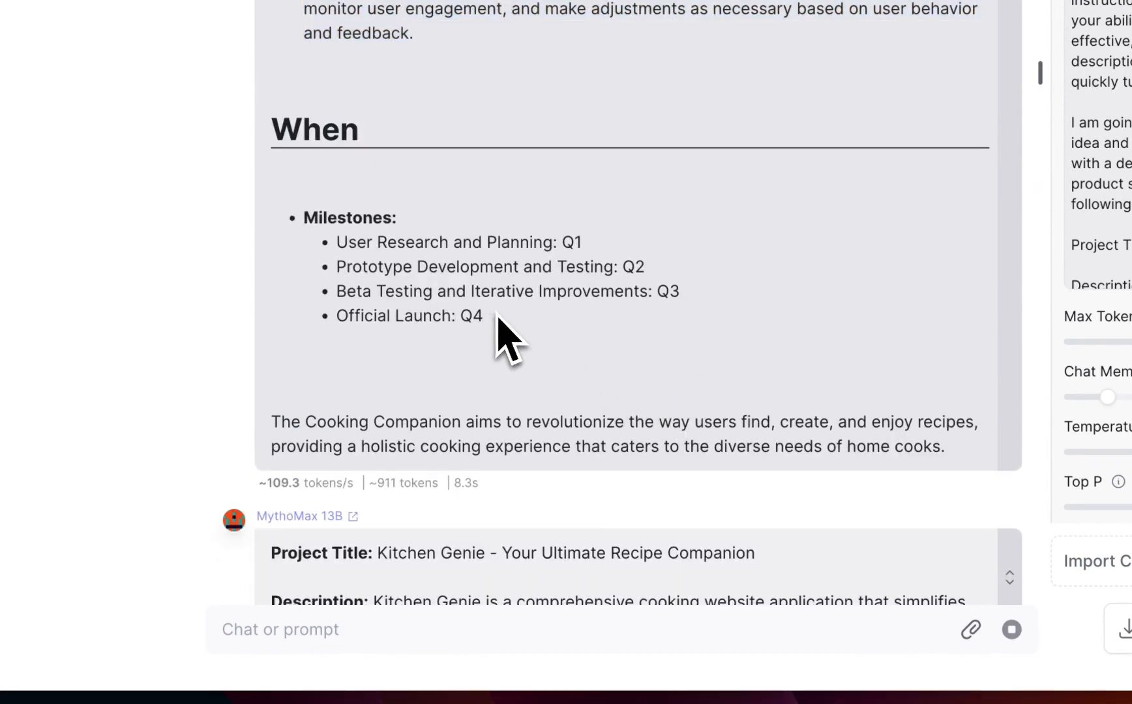
{"action": "scroll", "coordinate": [499, 320], "scroll_direction": "up", "scroll_amount": 15}
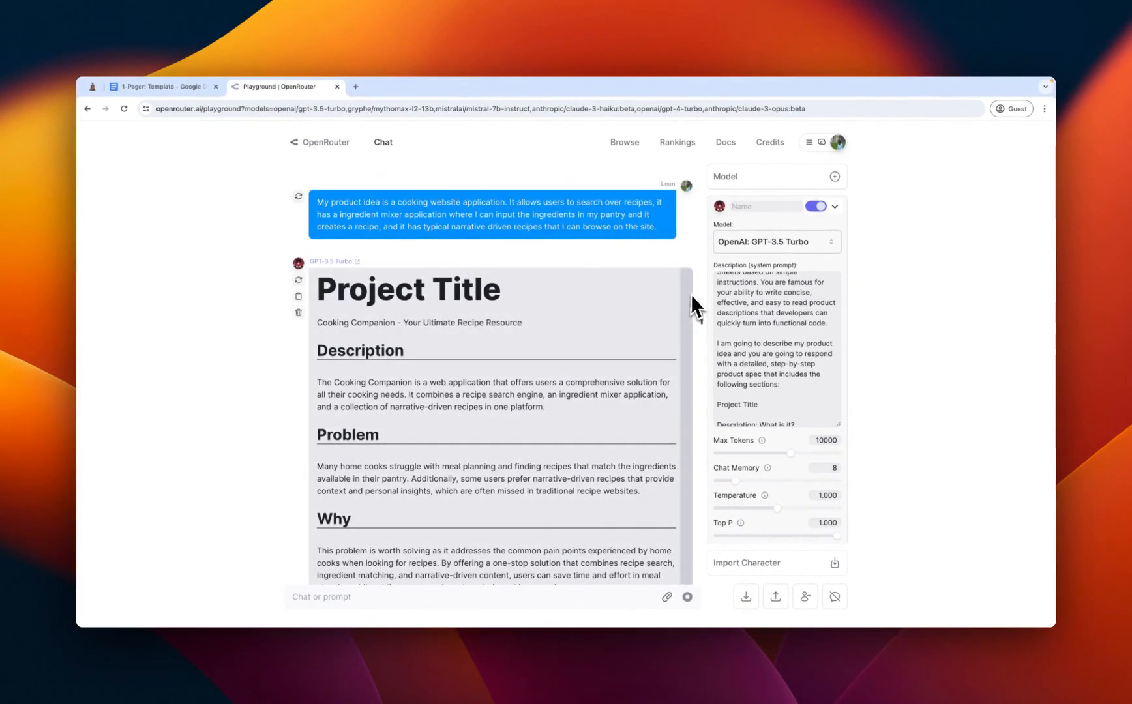
{"action": "scroll", "coordinate": [616, 323], "scroll_direction": "down", "scroll_amount": 1}
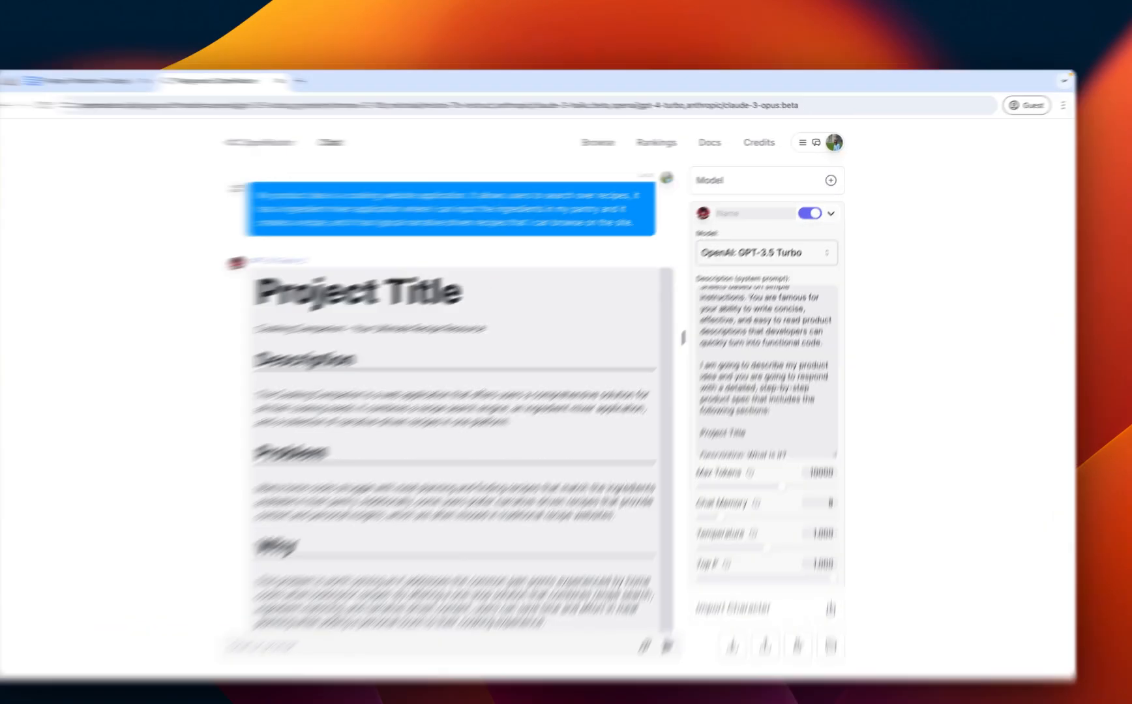
Step: Collapse GPT-3.5 Turbo's settings and disable that model to hide its response from the chat
{"action": "left_click", "coordinate": [831, 213]}
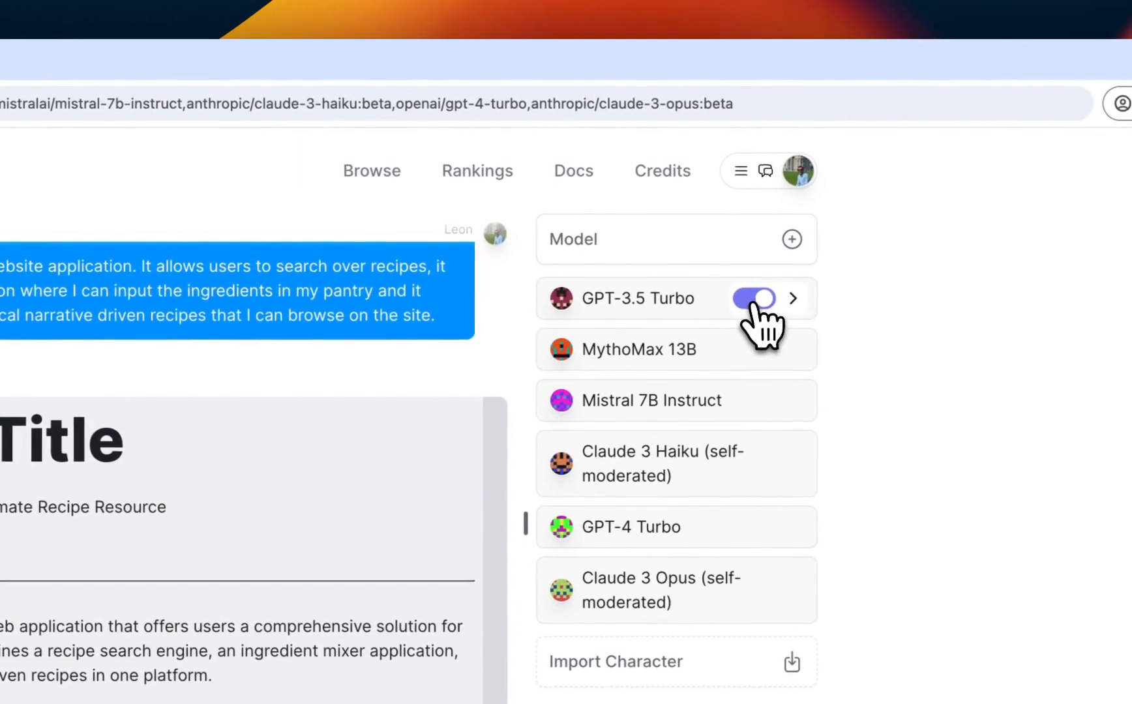
{"action": "left_click", "coordinate": [893, 246]}
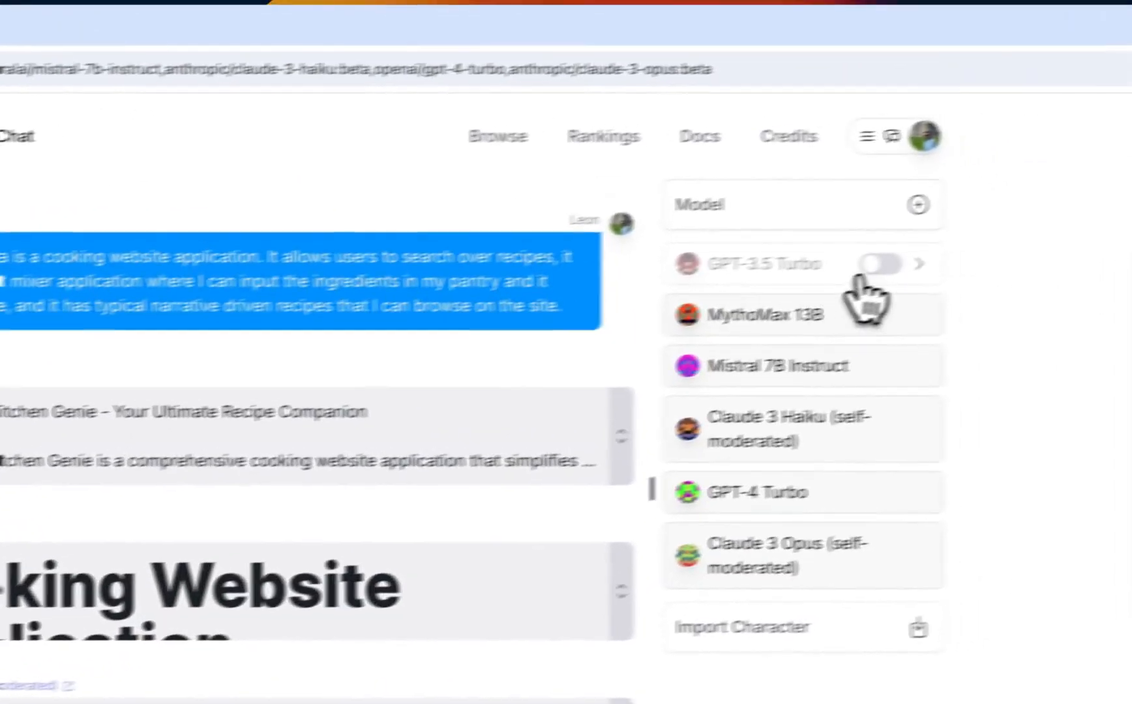
{"action": "left_click", "coordinate": [813, 287]}
{"action": "scroll", "coordinate": [375, 430], "scroll_direction": "down", "scroll_amount": 5}
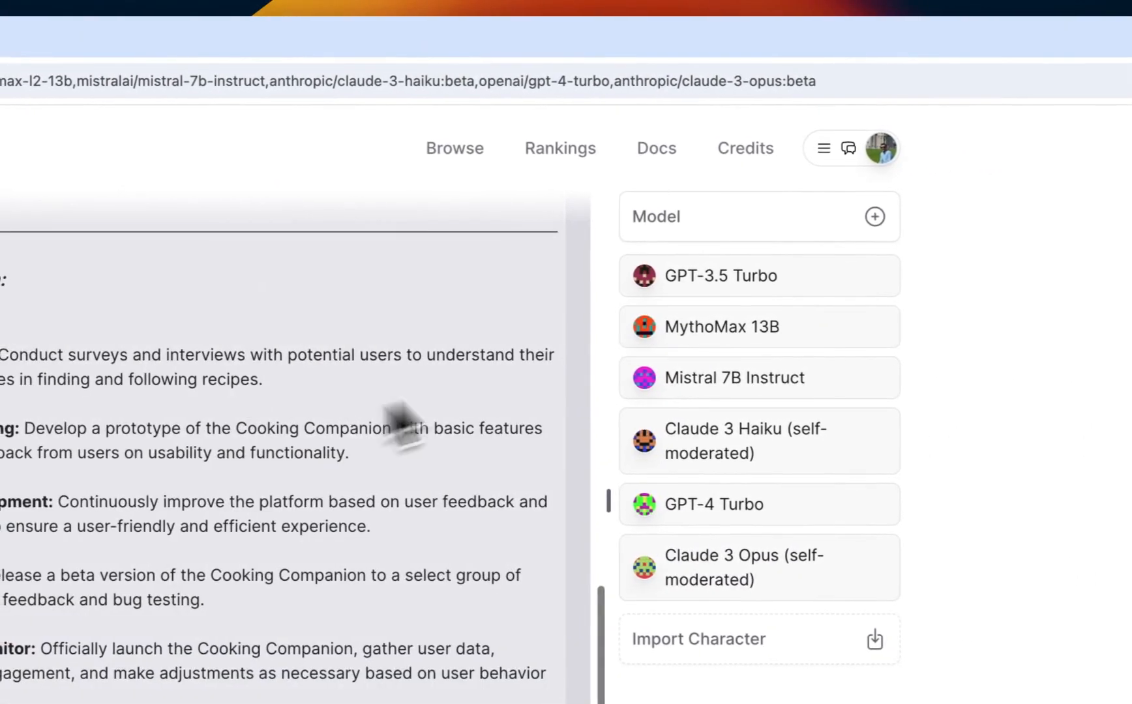
{"action": "left_click", "coordinate": [819, 274]}
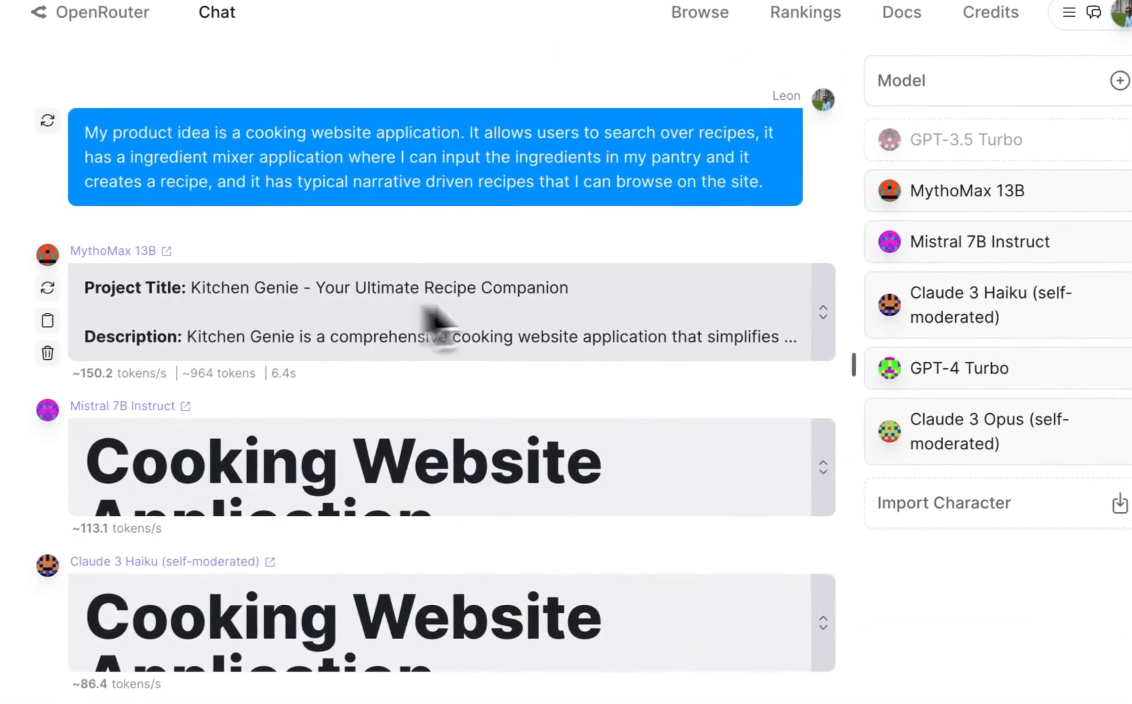
Step: Expand MythoMax 13B's response and read its description, problem, reasoning and audience
{"action": "left_click", "coordinate": [811, 306]}
{"action": "scroll", "coordinate": [624, 316], "scroll_direction": "up", "scroll_amount": 10}
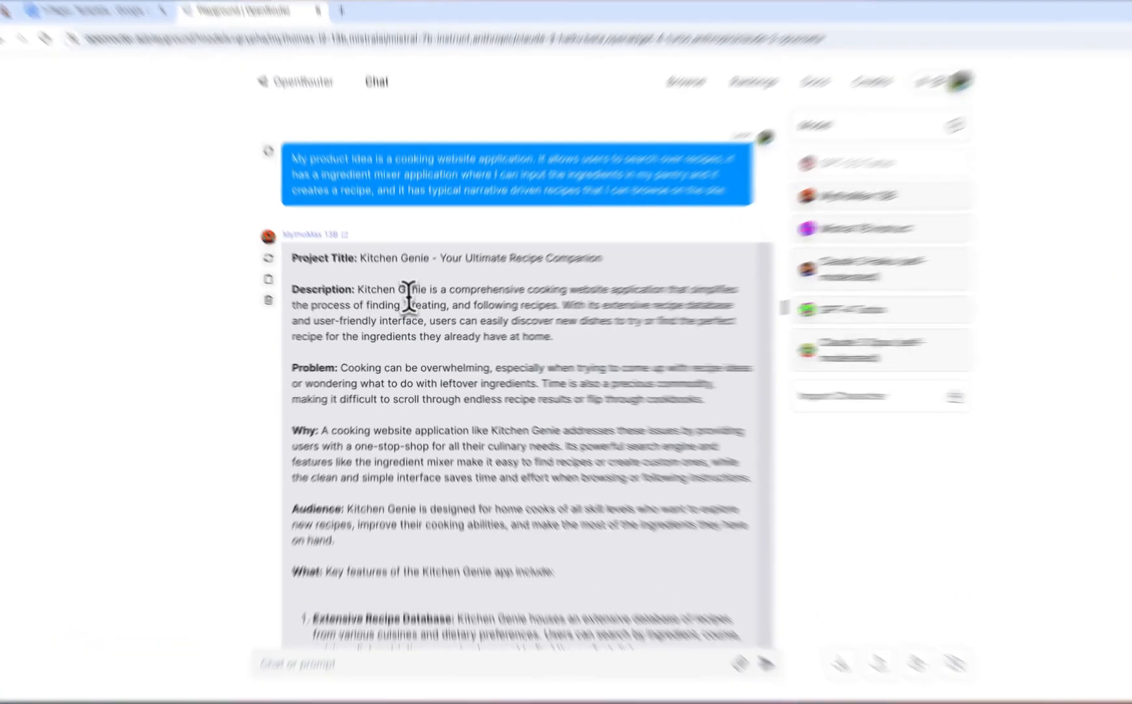
{"action": "left_click_drag", "start_coordinate": [400, 308], "coordinate": [518, 320]}
{"action": "left_click", "coordinate": [545, 327]}
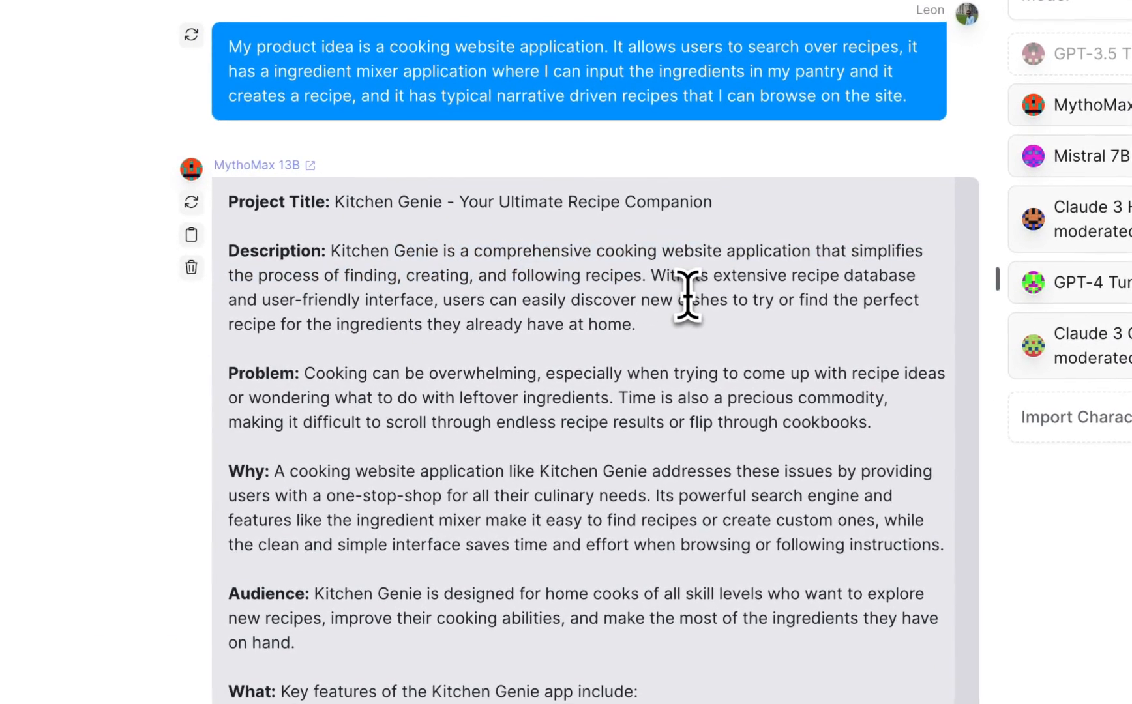
{"action": "scroll", "coordinate": [662, 369], "scroll_direction": "down", "scroll_amount": 1}
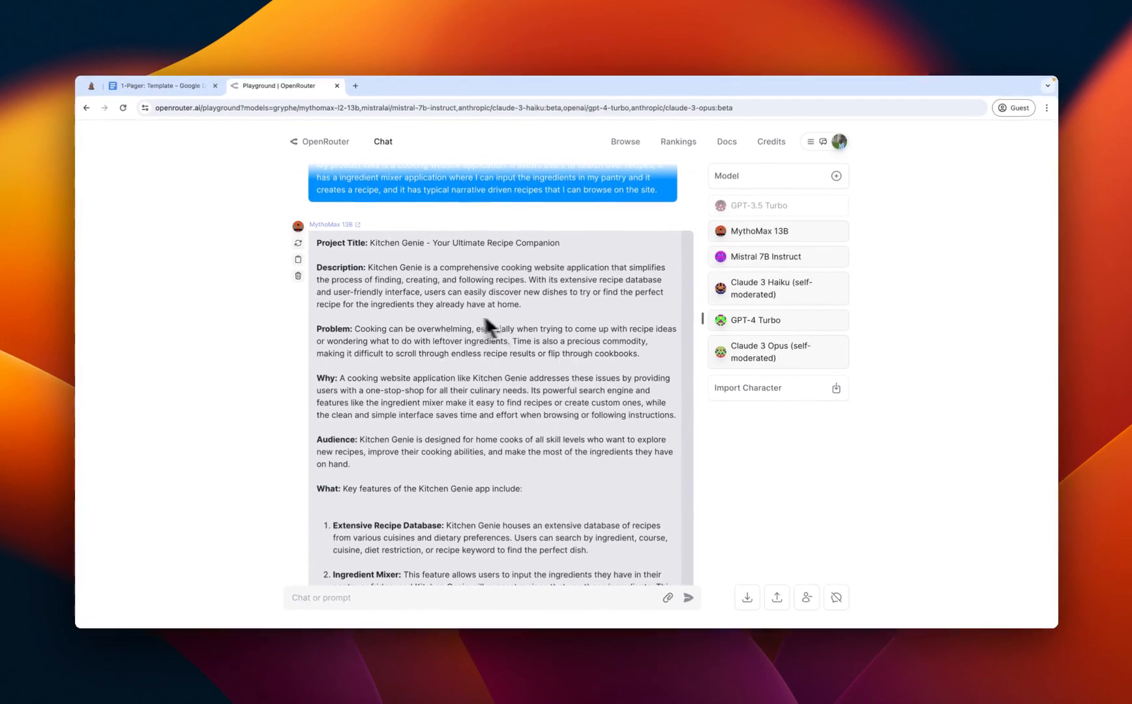
{"action": "scroll", "coordinate": [488, 378], "scroll_direction": "down", "scroll_amount": 3}
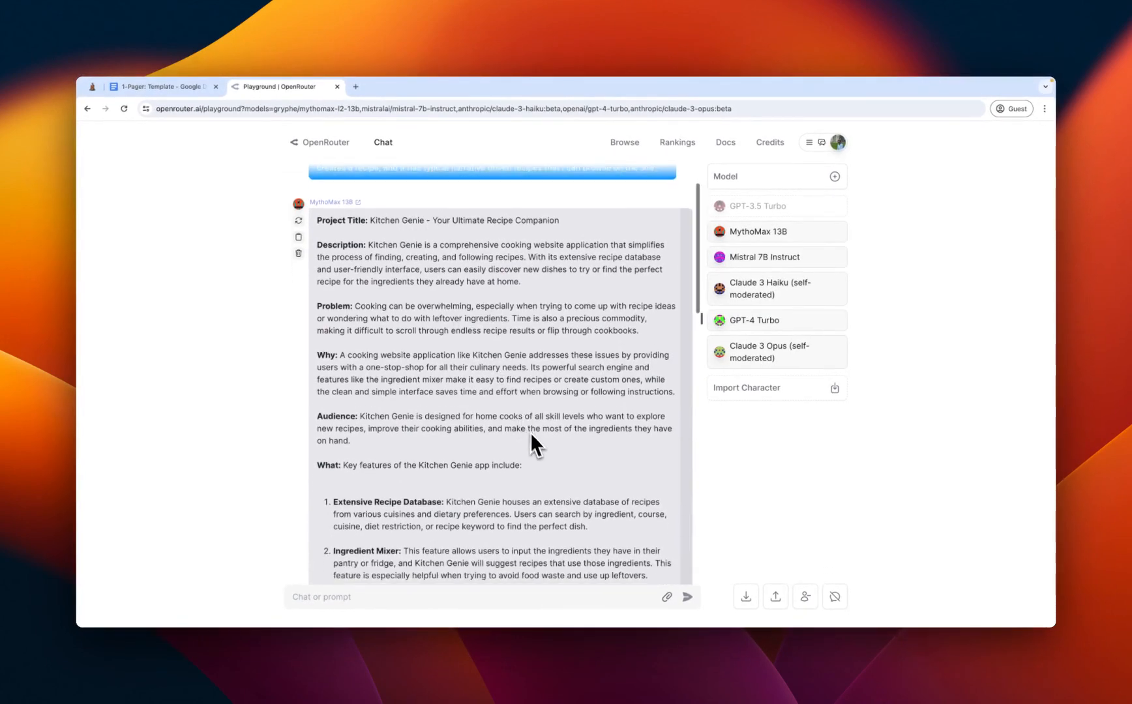
{"action": "scroll", "coordinate": [548, 451], "scroll_direction": "down", "scroll_amount": 4}
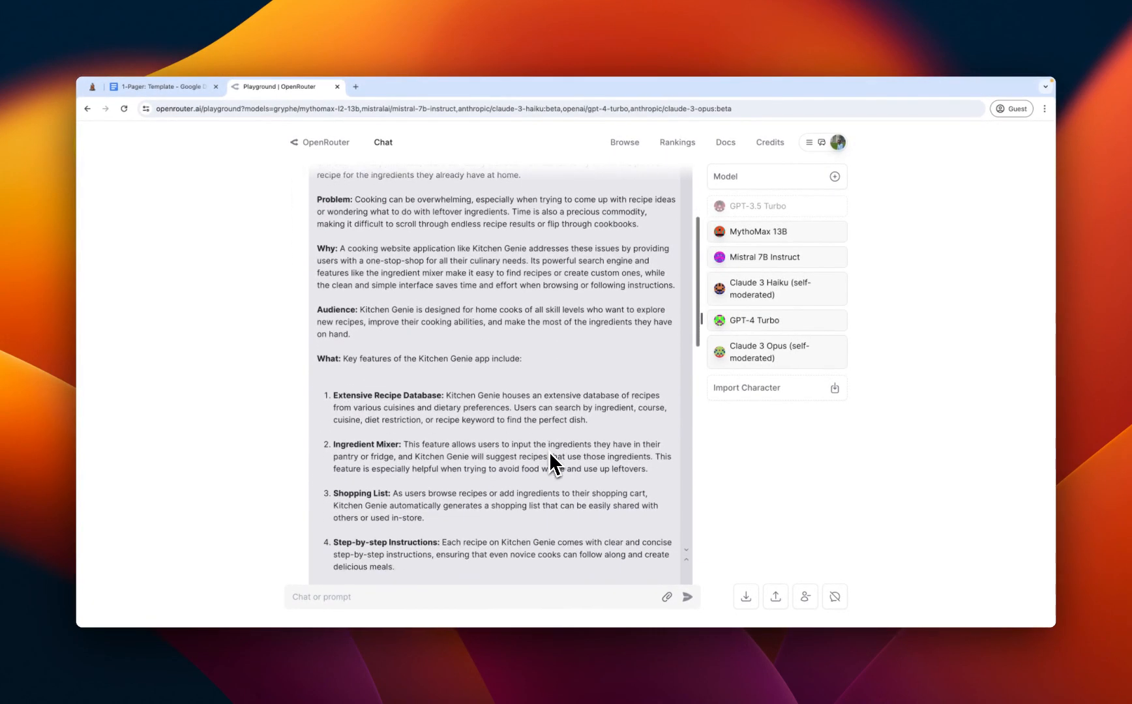
Step: Examine the key features, experiment plan and shipping milestones in MythoMax 13B's product spec
{"action": "scroll", "coordinate": [549, 451], "scroll_direction": "down", "scroll_amount": 1}
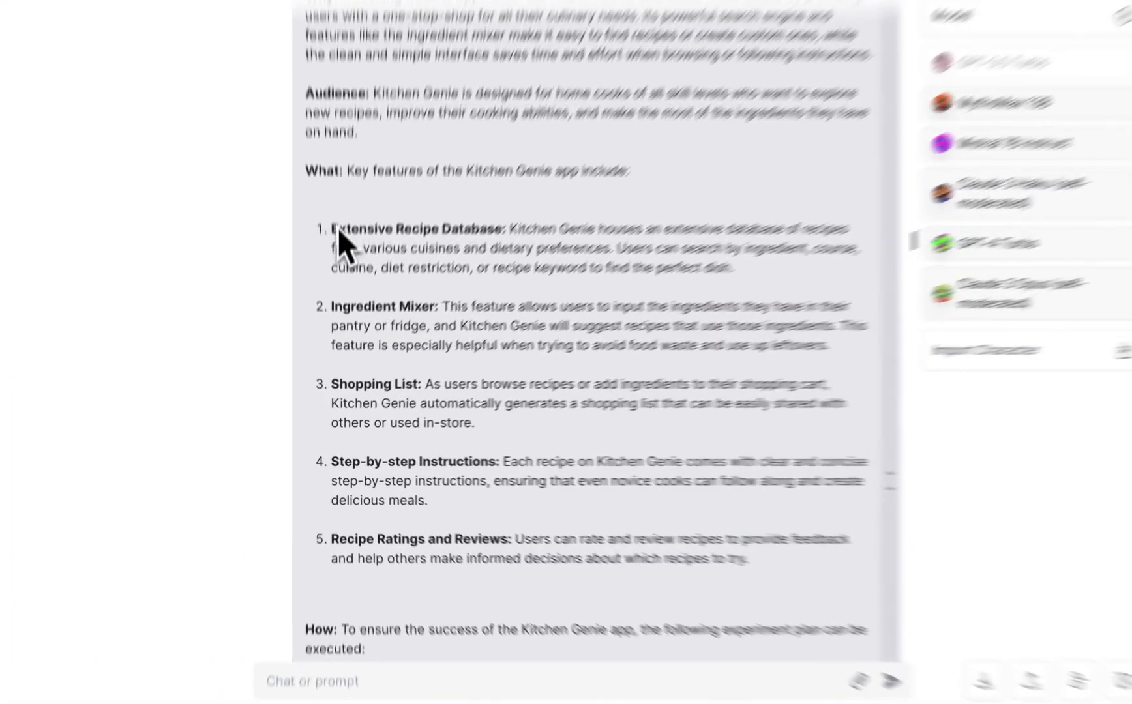
{"action": "left_click_drag", "start_coordinate": [337, 310], "coordinate": [576, 345]}
{"action": "left_click", "coordinate": [566, 344]}
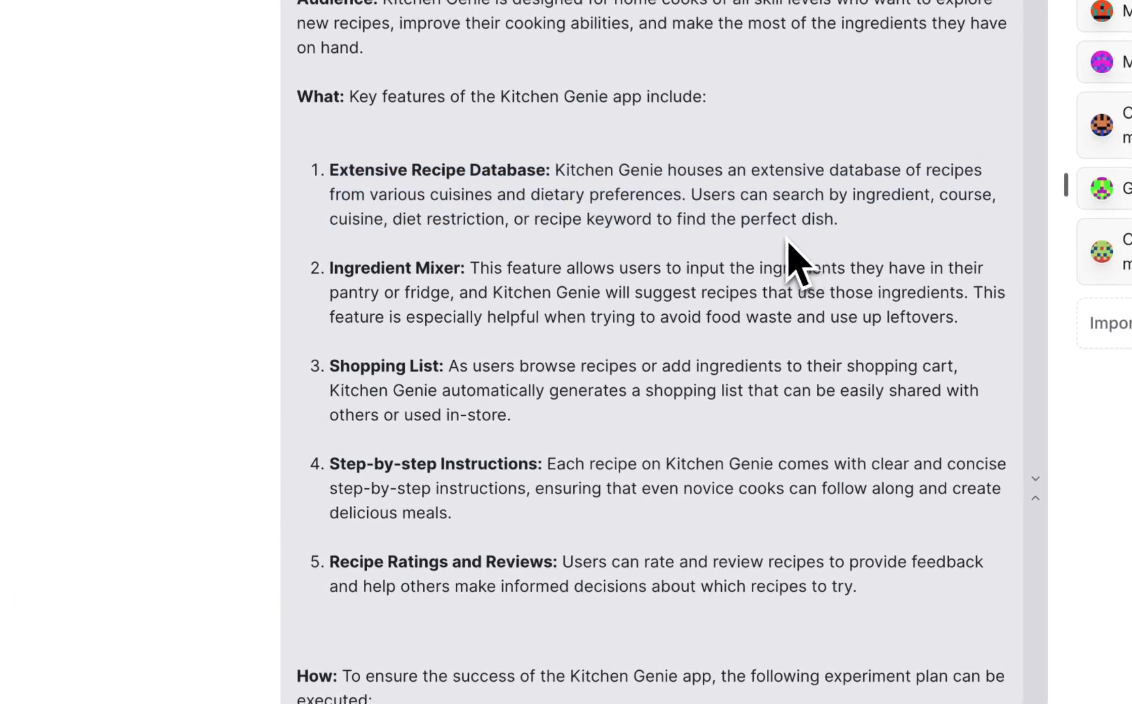
{"action": "scroll", "coordinate": [789, 246], "scroll_direction": "down", "scroll_amount": 3}
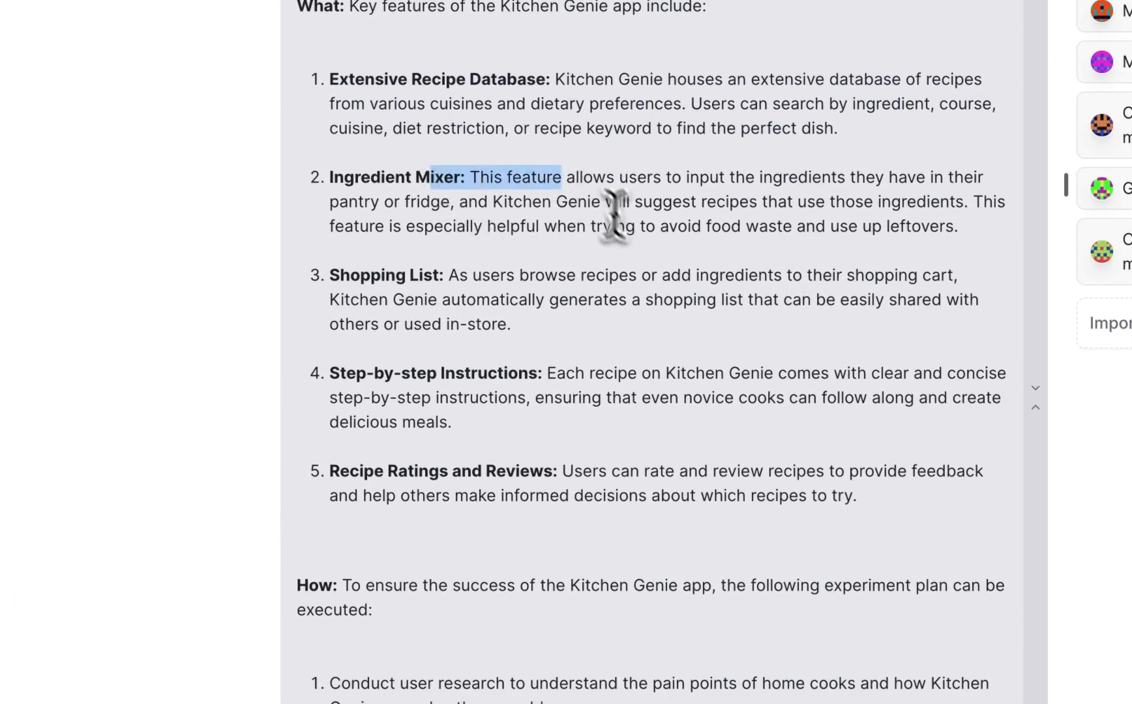
{"action": "scroll", "coordinate": [681, 303], "scroll_direction": "down", "scroll_amount": 12}
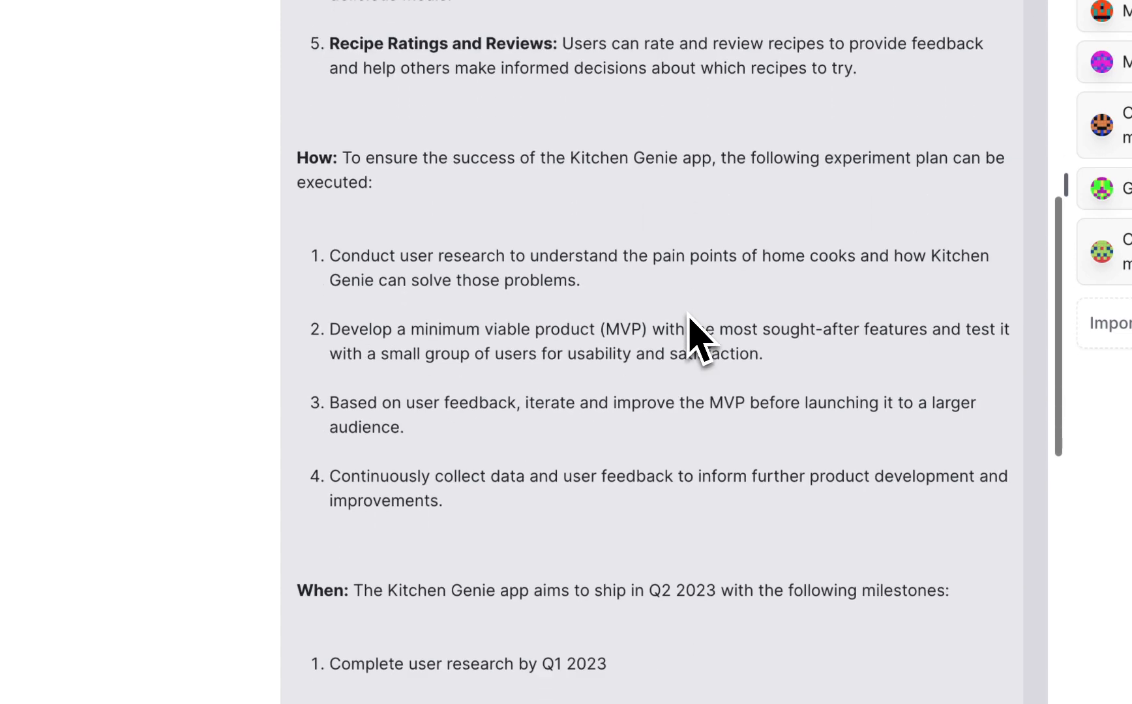
{"action": "scroll", "coordinate": [626, 526], "scroll_direction": "down", "scroll_amount": 4}
{"action": "left_click_drag", "start_coordinate": [662, 551], "coordinate": [371, 151]}
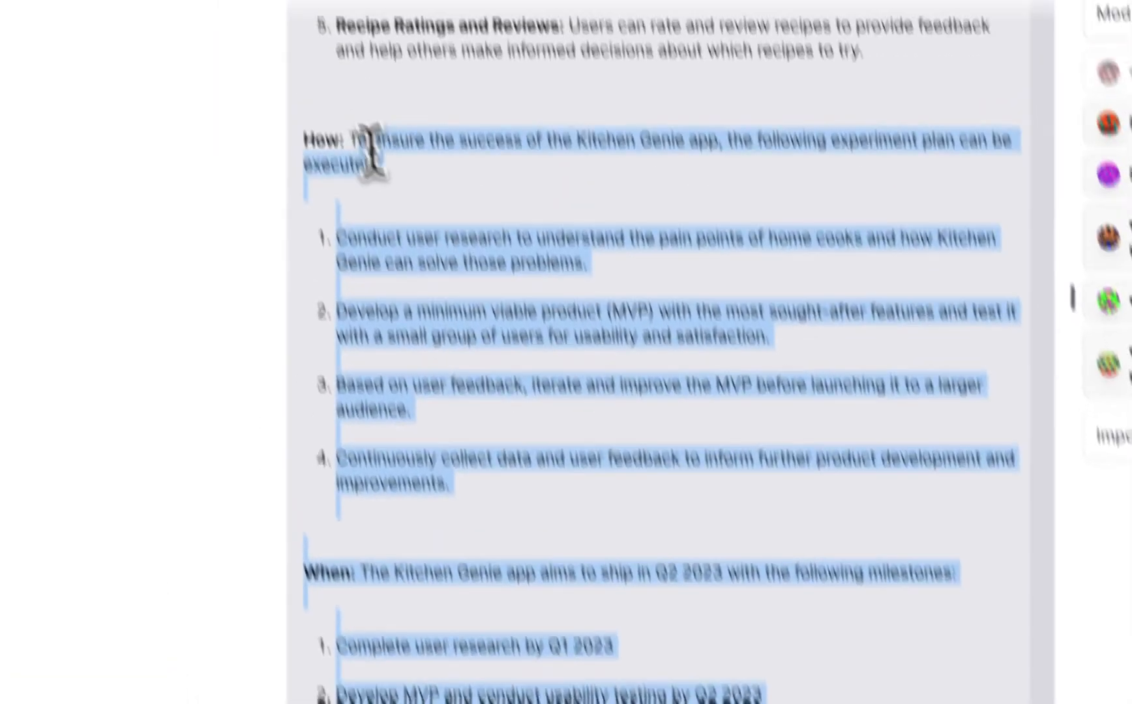
Step: Disable MythoMax 13B to hide its response and expand Mistral 7B Instruct's product spec
{"action": "left_click", "coordinate": [478, 198]}
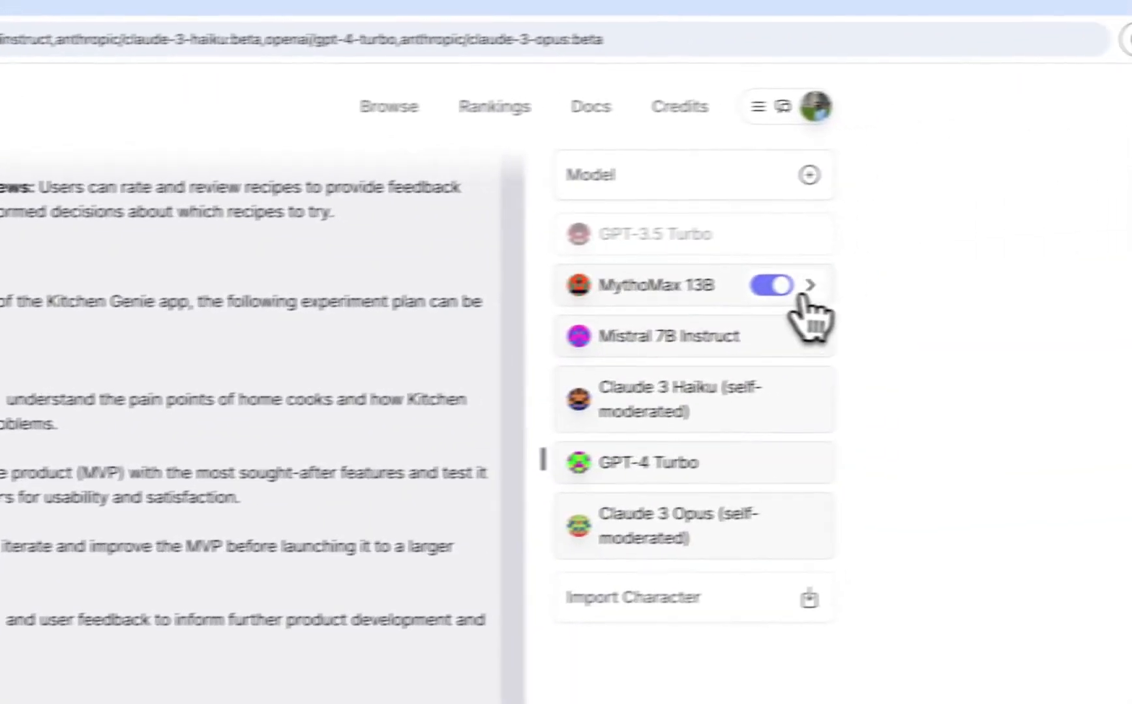
{"action": "left_click", "coordinate": [792, 293]}
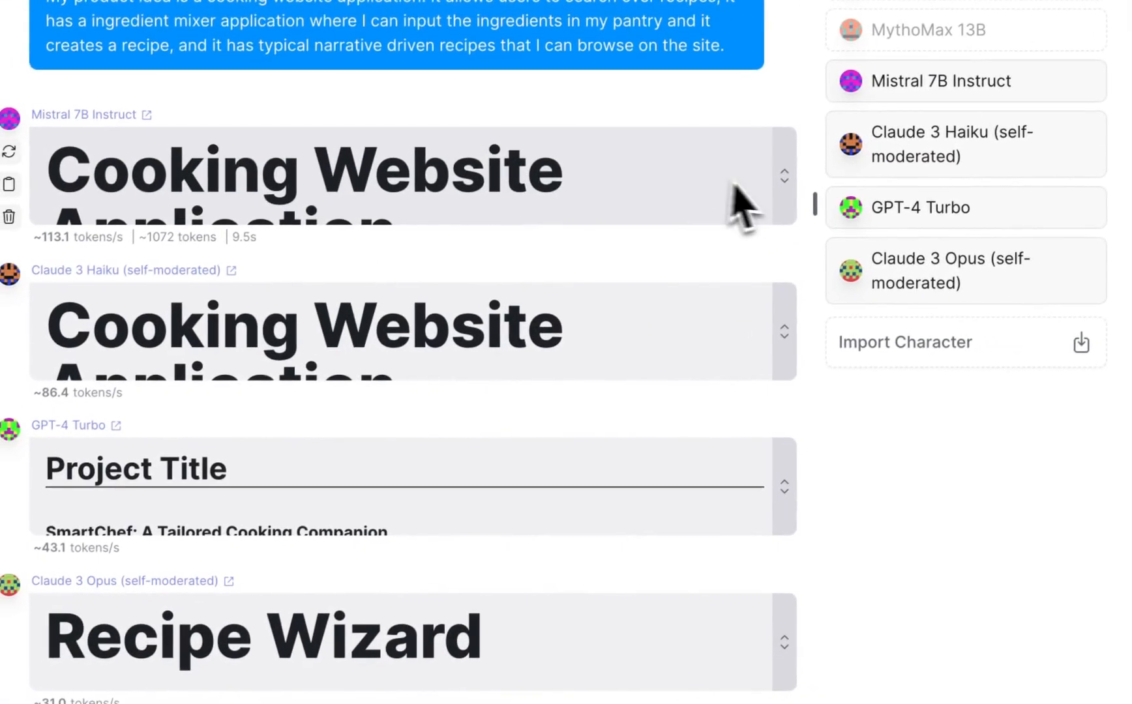
{"action": "left_click", "coordinate": [787, 177]}
Step: Read Mistral 7B Instruct's spec from its release milestones and experiment plan back through success, reasoning and description
{"action": "scroll", "coordinate": [584, 261], "scroll_direction": "up", "scroll_amount": 6}
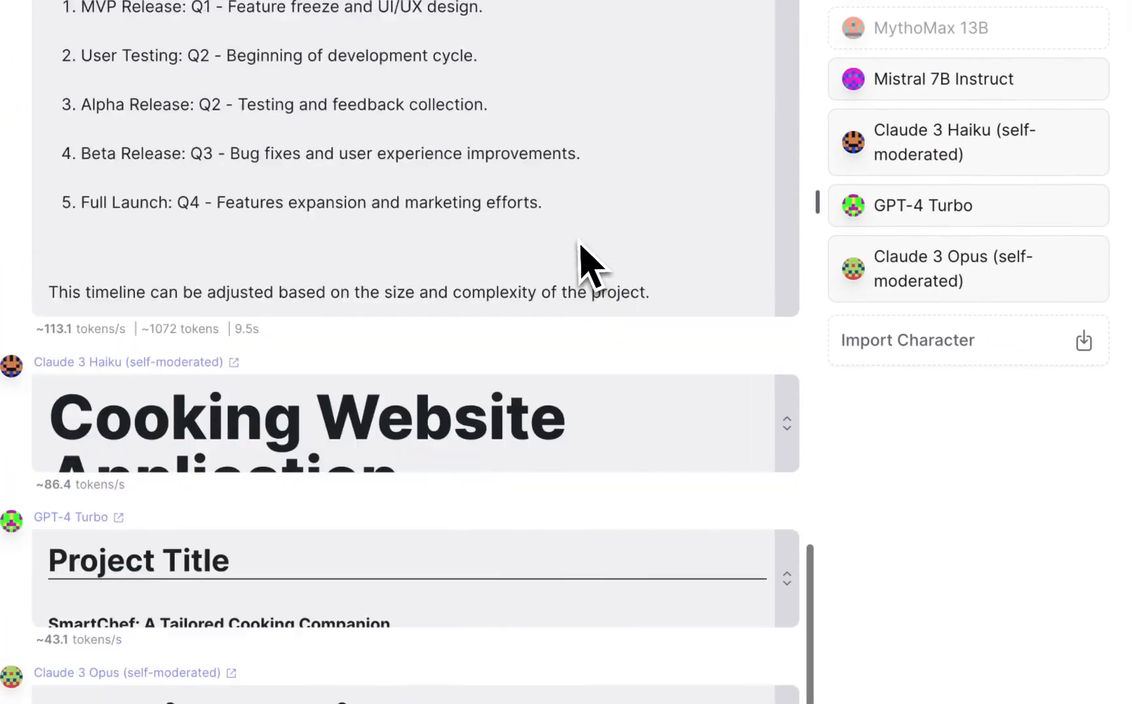
{"action": "scroll", "coordinate": [579, 260], "scroll_direction": "up", "scroll_amount": 3}
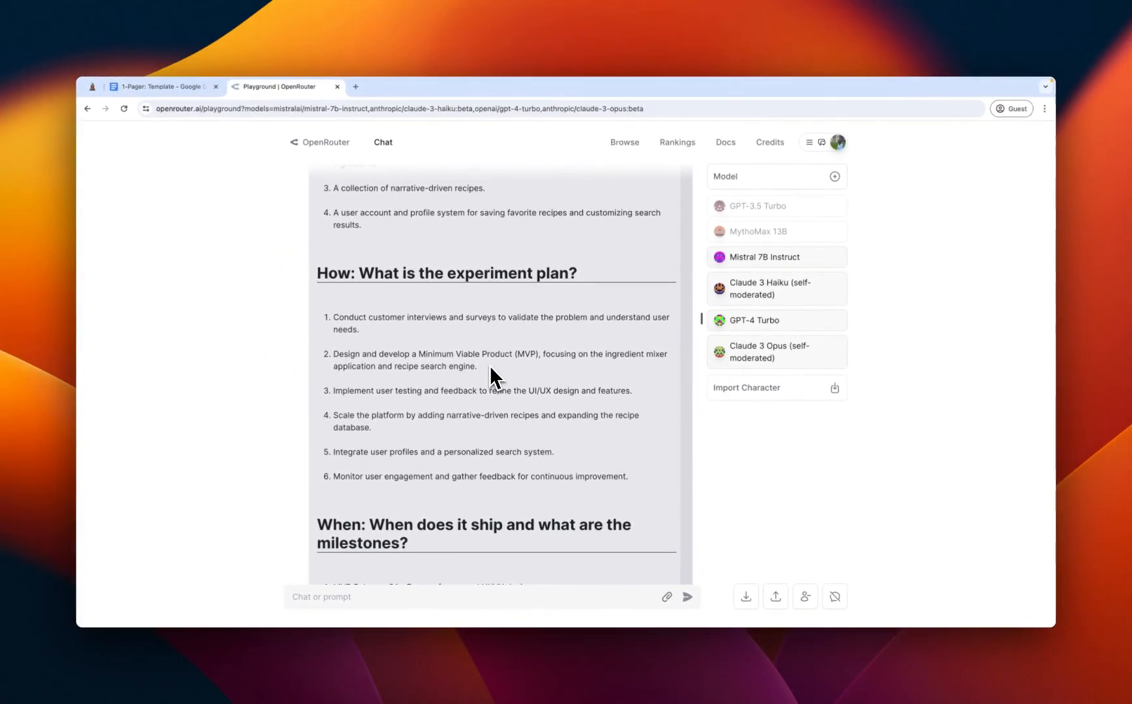
{"action": "scroll", "coordinate": [490, 369], "scroll_direction": "up", "scroll_amount": 4}
{"action": "scroll", "coordinate": [490, 369], "scroll_direction": "up", "scroll_amount": 6}
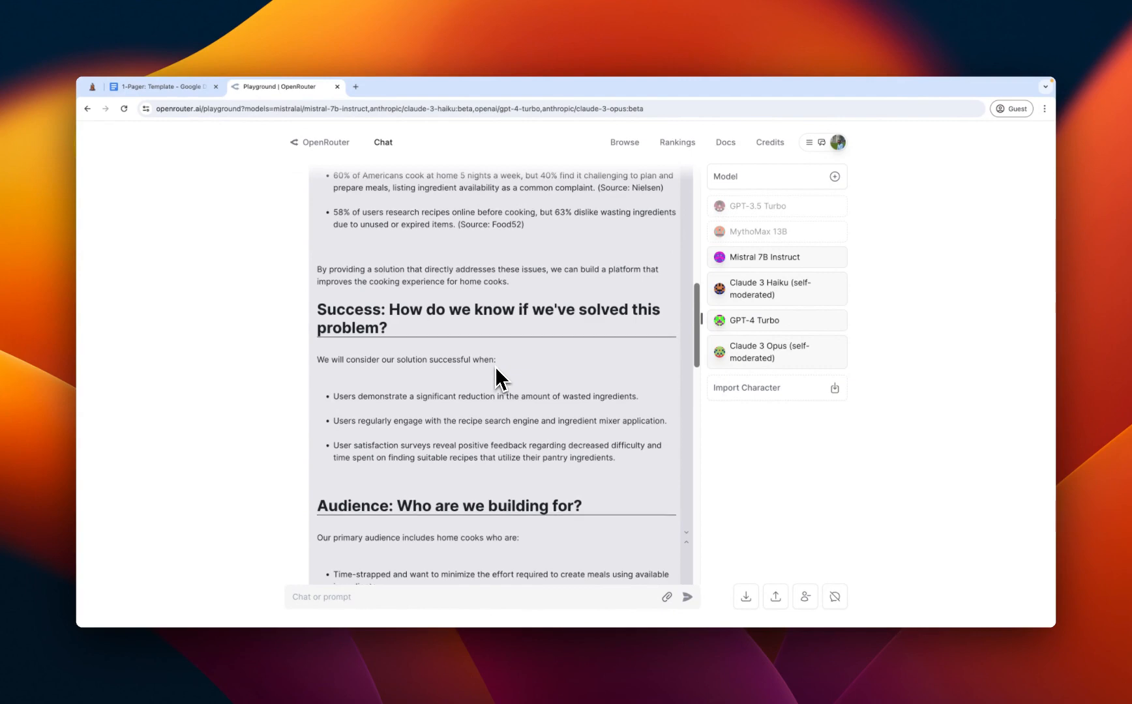
{"action": "scroll", "coordinate": [495, 371], "scroll_direction": "up", "scroll_amount": 3}
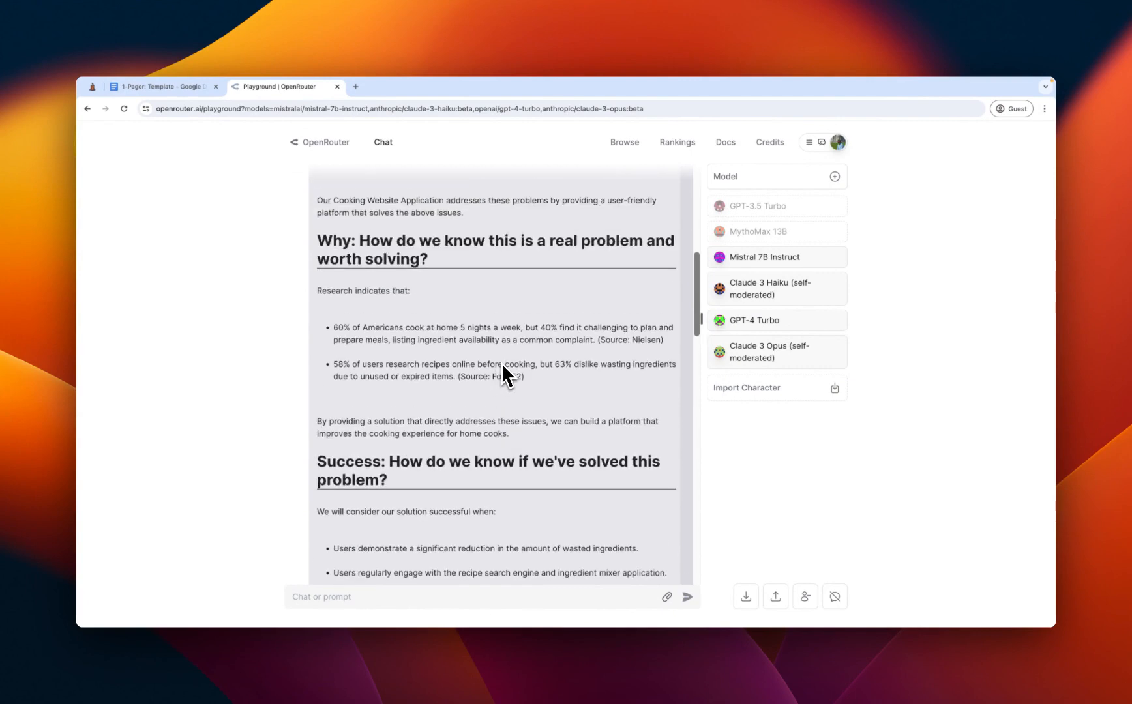
{"action": "scroll", "coordinate": [494, 368], "scroll_direction": "up", "scroll_amount": 8}
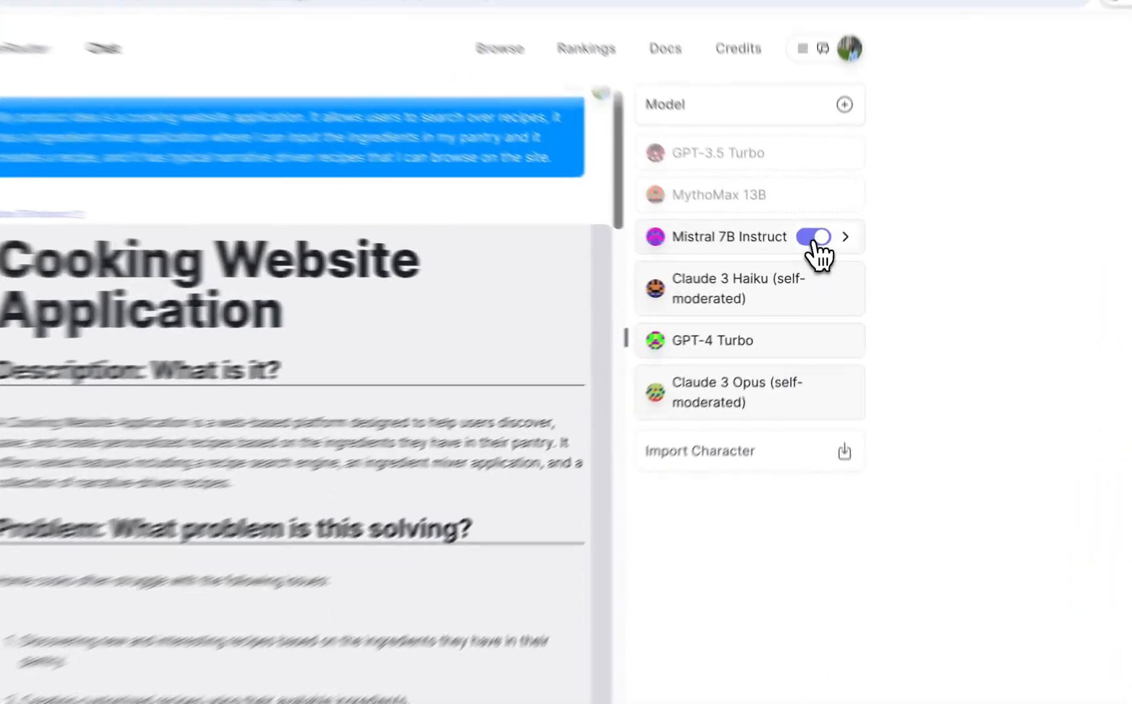
Step: Disable Mistral 7B Instruct and read the phased shipping milestones in Claude 3 Haiku's expanded spec
{"action": "left_click", "coordinate": [816, 257]}
{"action": "left_click", "coordinate": [717, 366]}
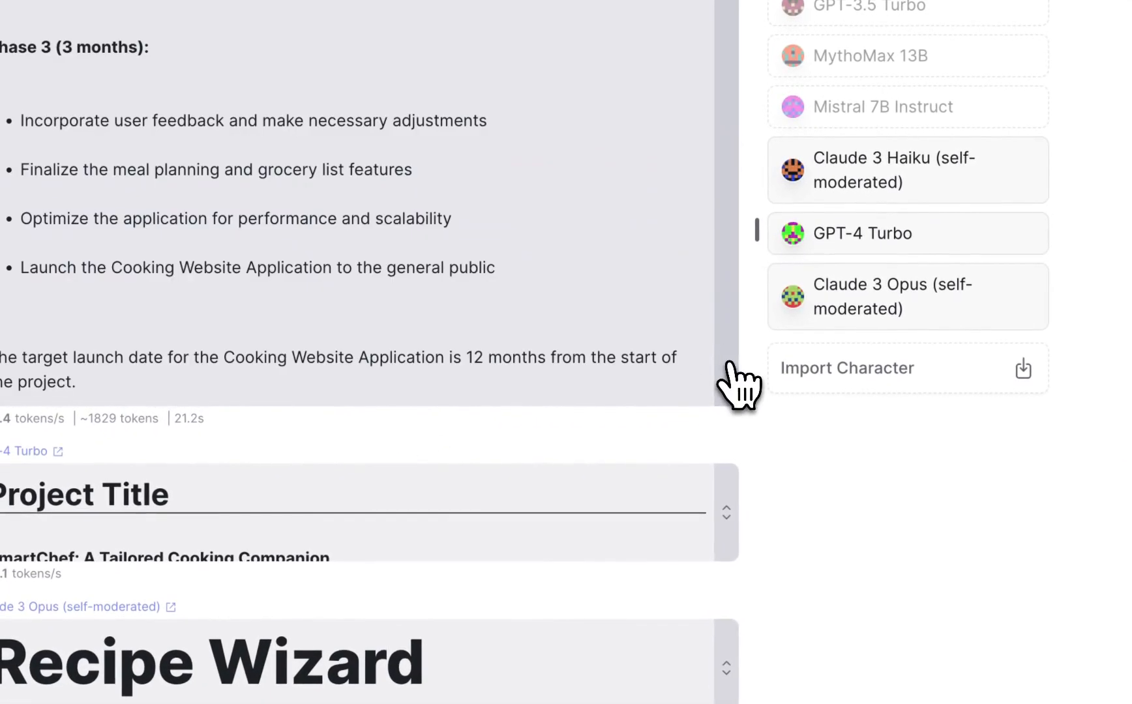
{"action": "scroll", "coordinate": [479, 336], "scroll_direction": "up", "scroll_amount": 15}
{"action": "scroll", "coordinate": [482, 338], "scroll_direction": "down", "scroll_amount": 3}
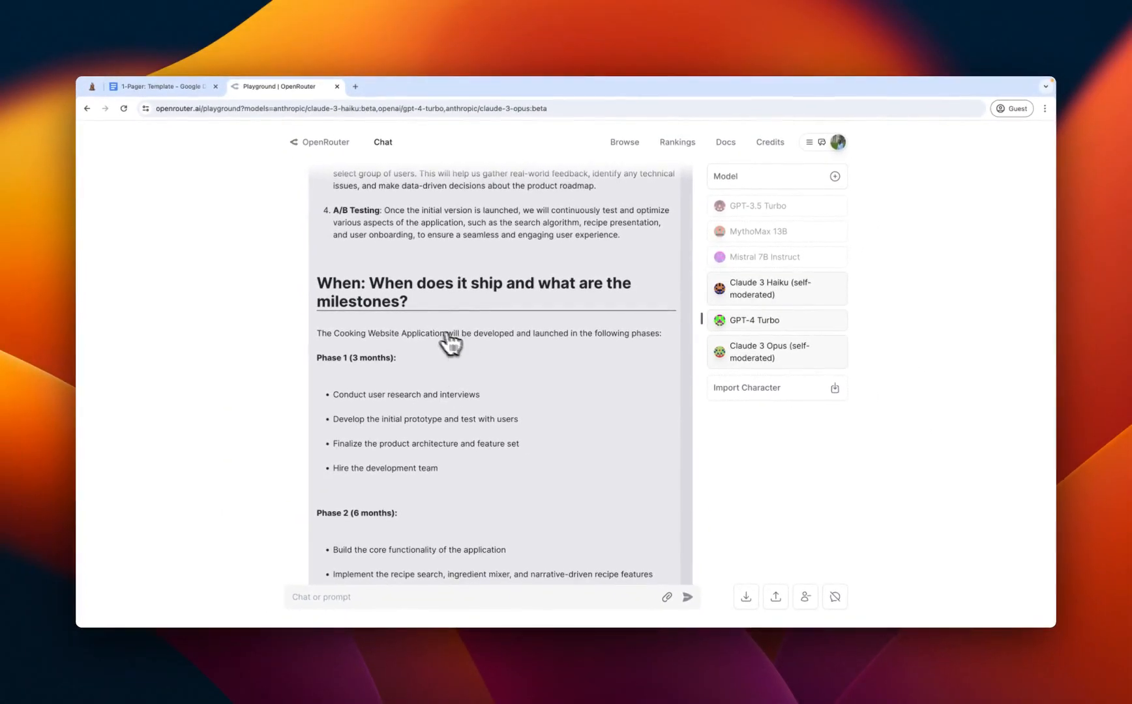
{"action": "scroll", "coordinate": [449, 442], "scroll_direction": "down", "scroll_amount": 3}
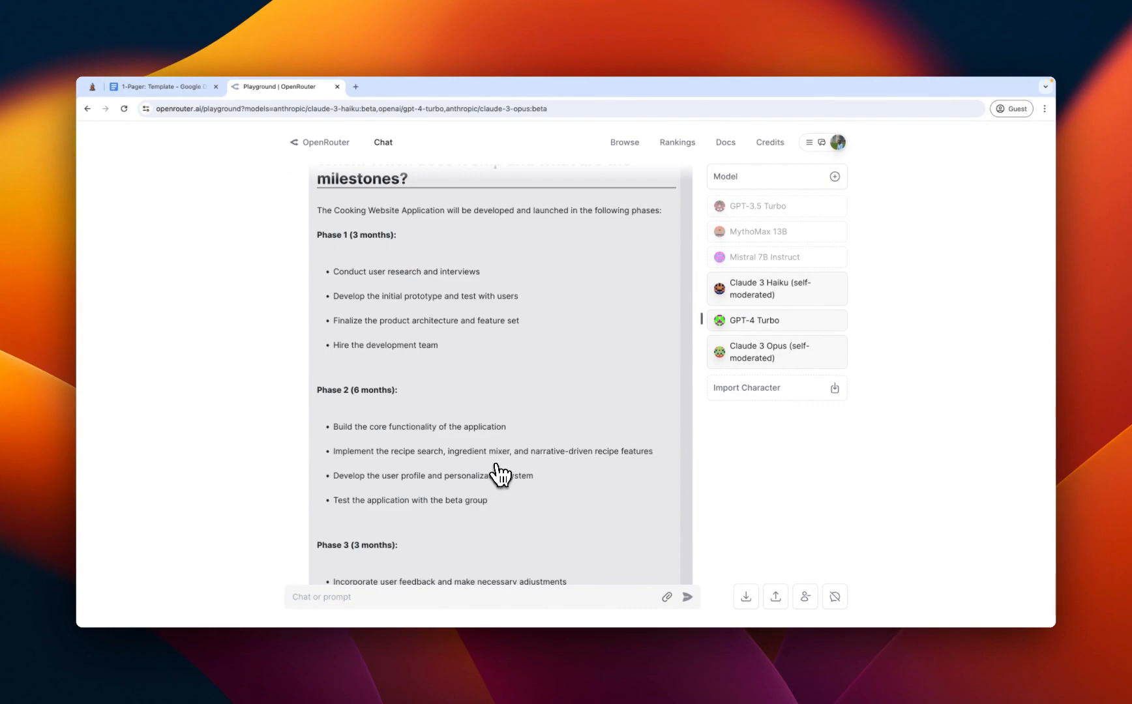
{"action": "scroll", "coordinate": [499, 471], "scroll_direction": "down", "scroll_amount": 3}
{"action": "left_click_drag", "start_coordinate": [501, 507], "coordinate": [455, 446]}
{"action": "left_click", "coordinate": [499, 443]}
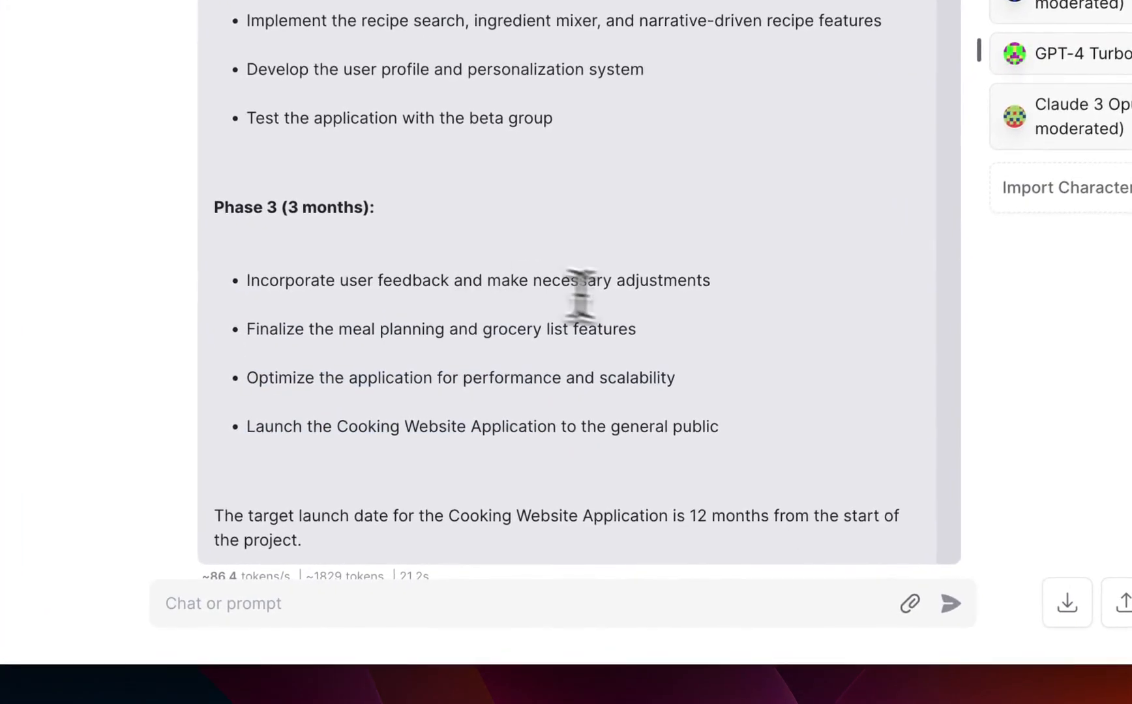
{"action": "scroll", "coordinate": [607, 300], "scroll_direction": "down", "scroll_amount": 2}
Step: Examine the experiment plan, key features, audience, success metrics and problem in Claude 3 Haiku's spec, and collapse the response
{"action": "scroll", "coordinate": [627, 306], "scroll_direction": "up", "scroll_amount": 15}
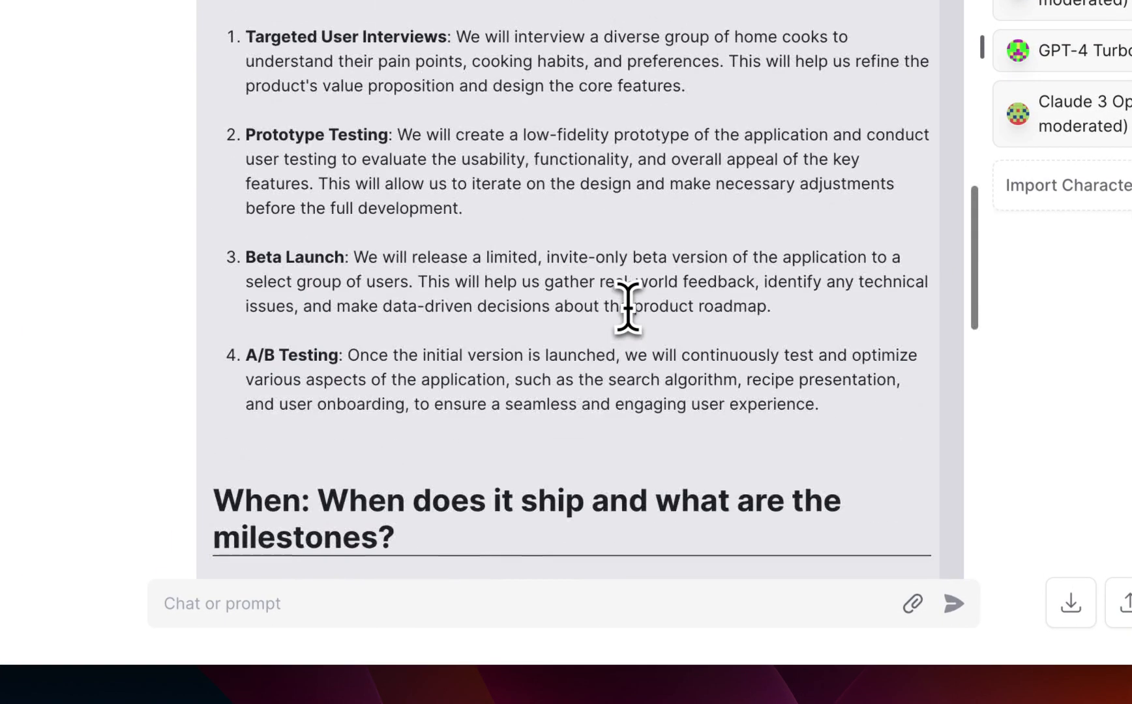
{"action": "scroll", "coordinate": [627, 306], "scroll_direction": "up", "scroll_amount": 8}
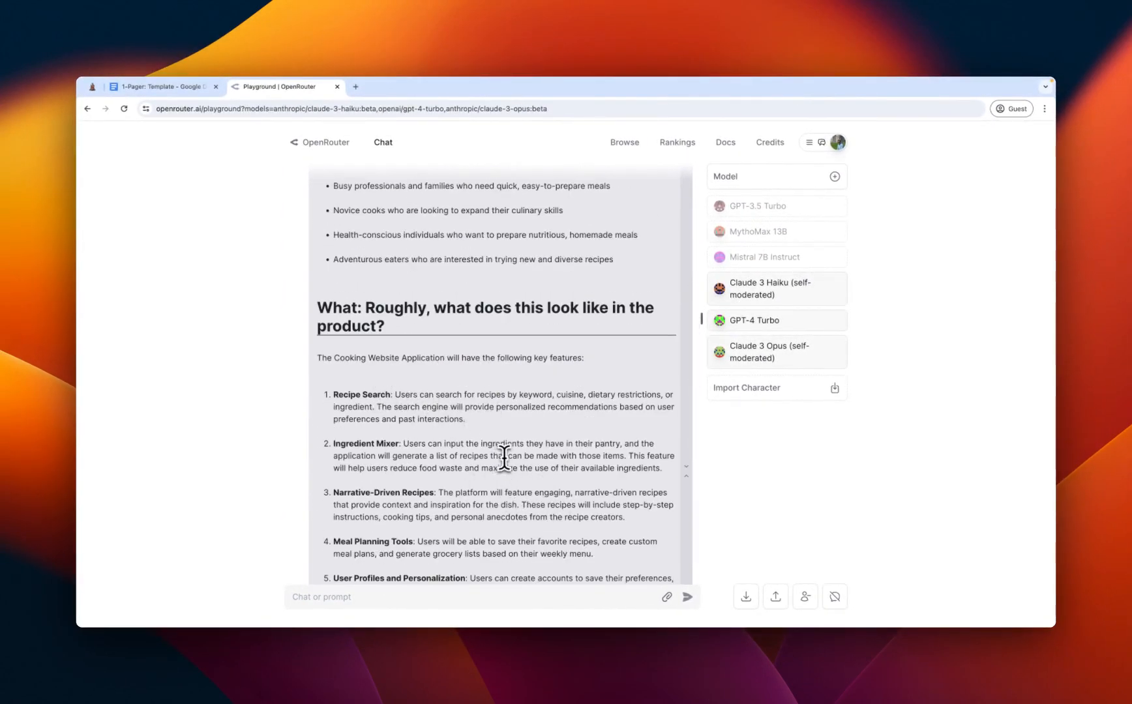
{"action": "scroll", "coordinate": [504, 458], "scroll_direction": "up", "scroll_amount": 5}
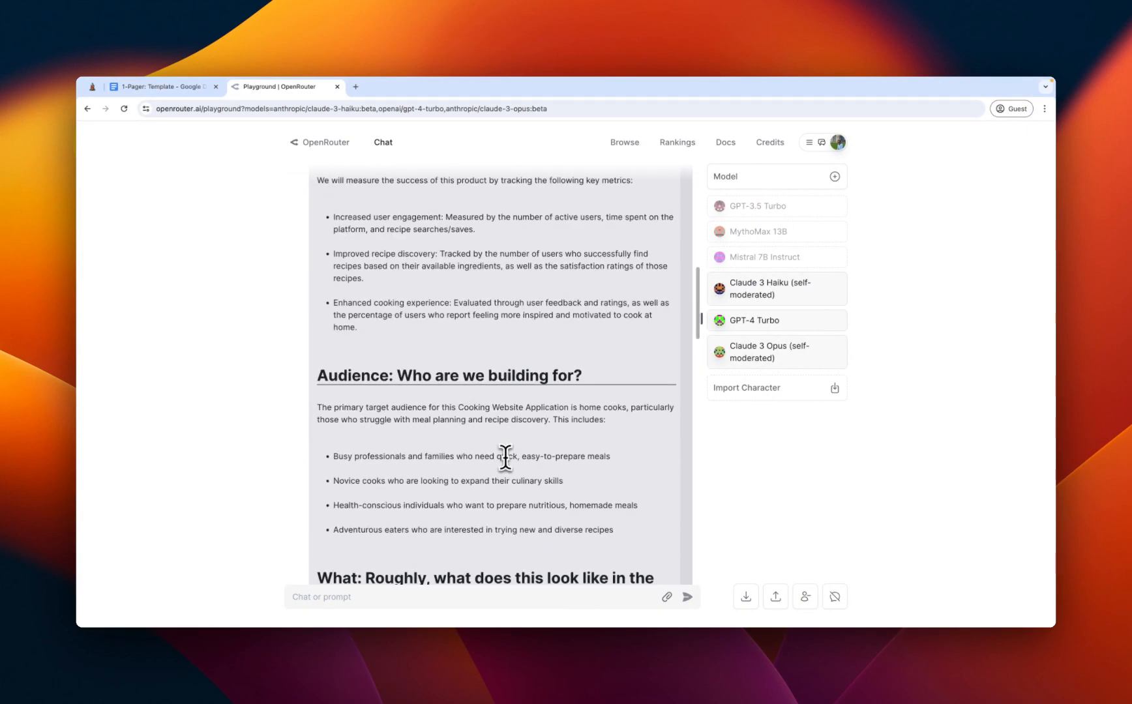
{"action": "scroll", "coordinate": [506, 456], "scroll_direction": "up", "scroll_amount": 4}
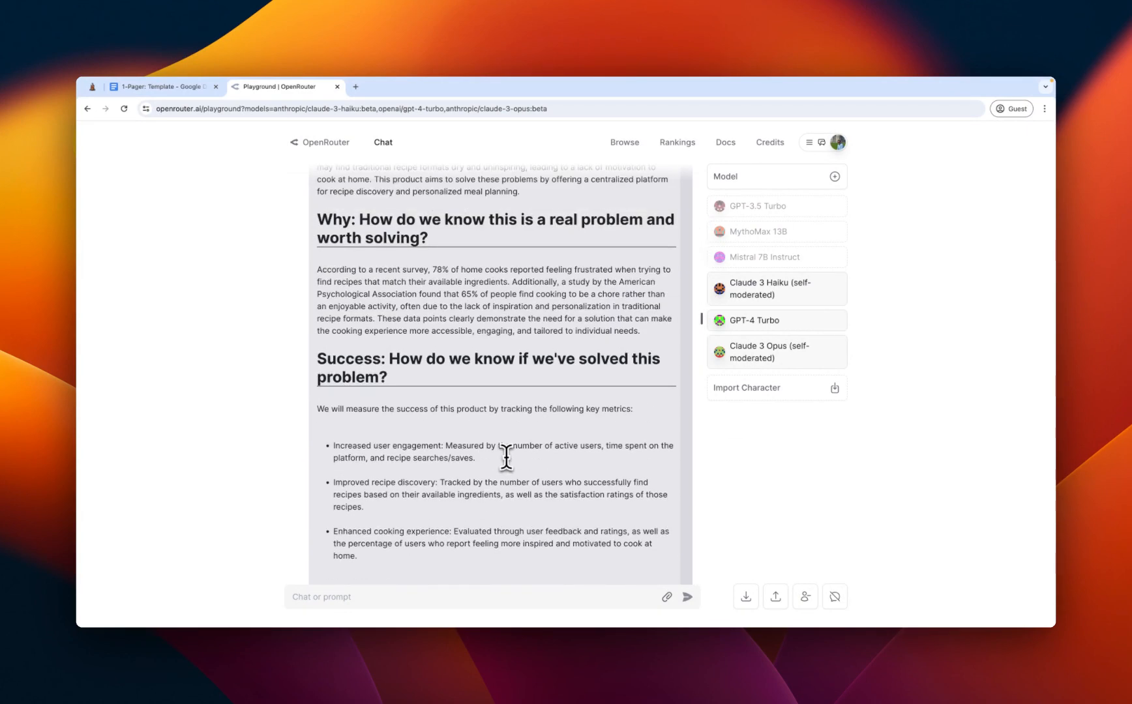
{"action": "scroll", "coordinate": [506, 457], "scroll_direction": "up", "scroll_amount": 1}
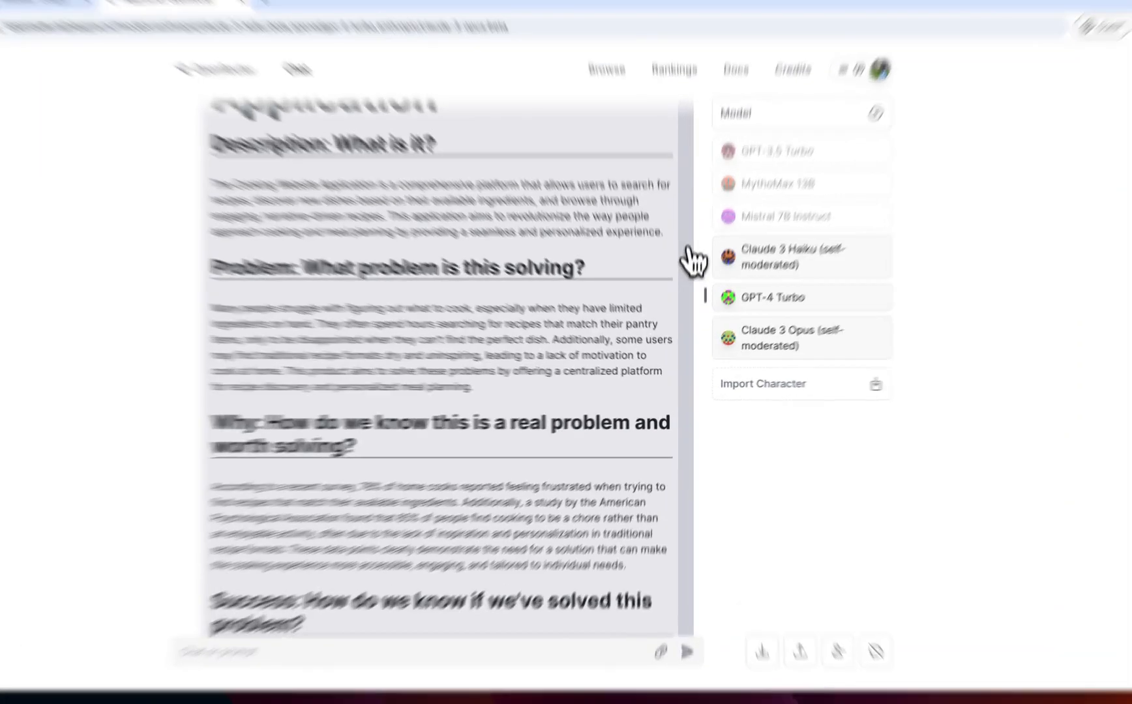
{"action": "left_click", "coordinate": [686, 285]}
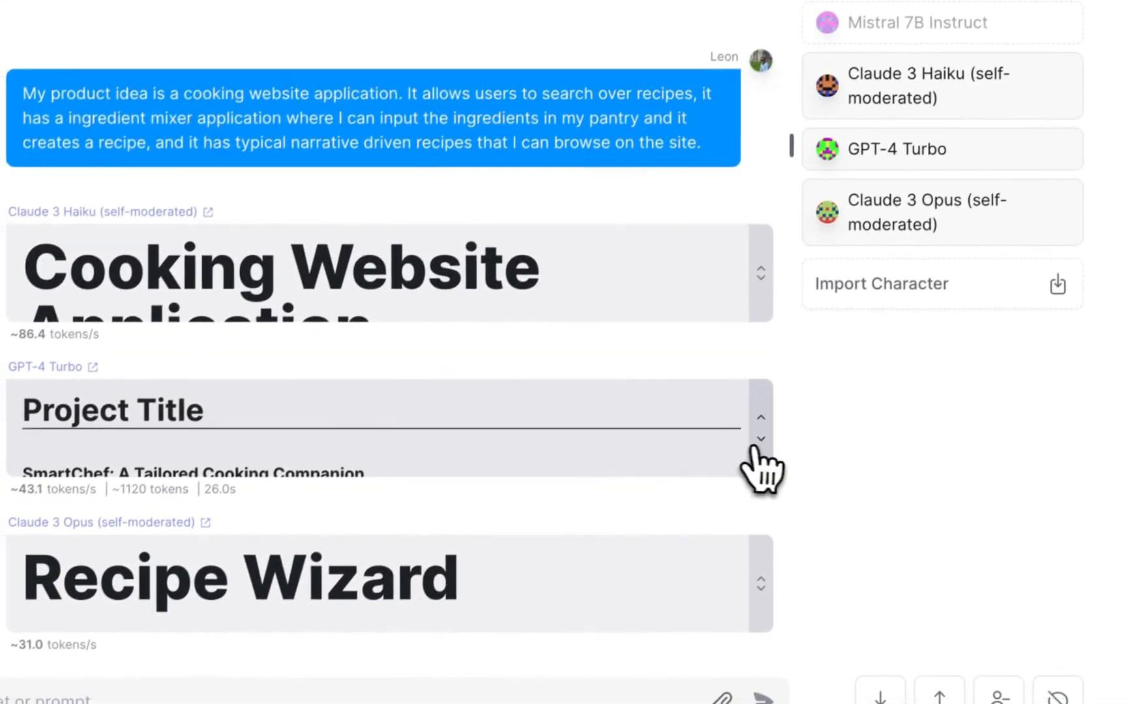
Step: Expand GPT-4 Turbo's response and review its timeline, experiment plan and product features
{"action": "left_click", "coordinate": [762, 468]}
{"action": "scroll", "coordinate": [384, 258], "scroll_direction": "up", "scroll_amount": 2}
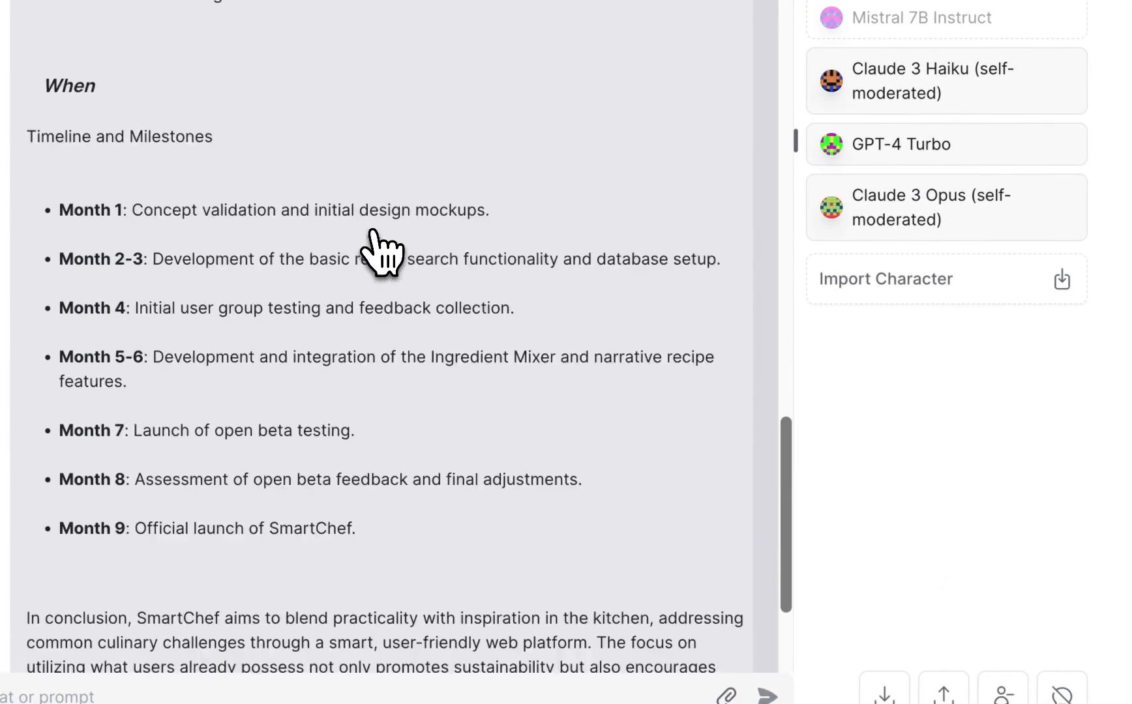
{"action": "scroll", "coordinate": [373, 232], "scroll_direction": "up", "scroll_amount": 8}
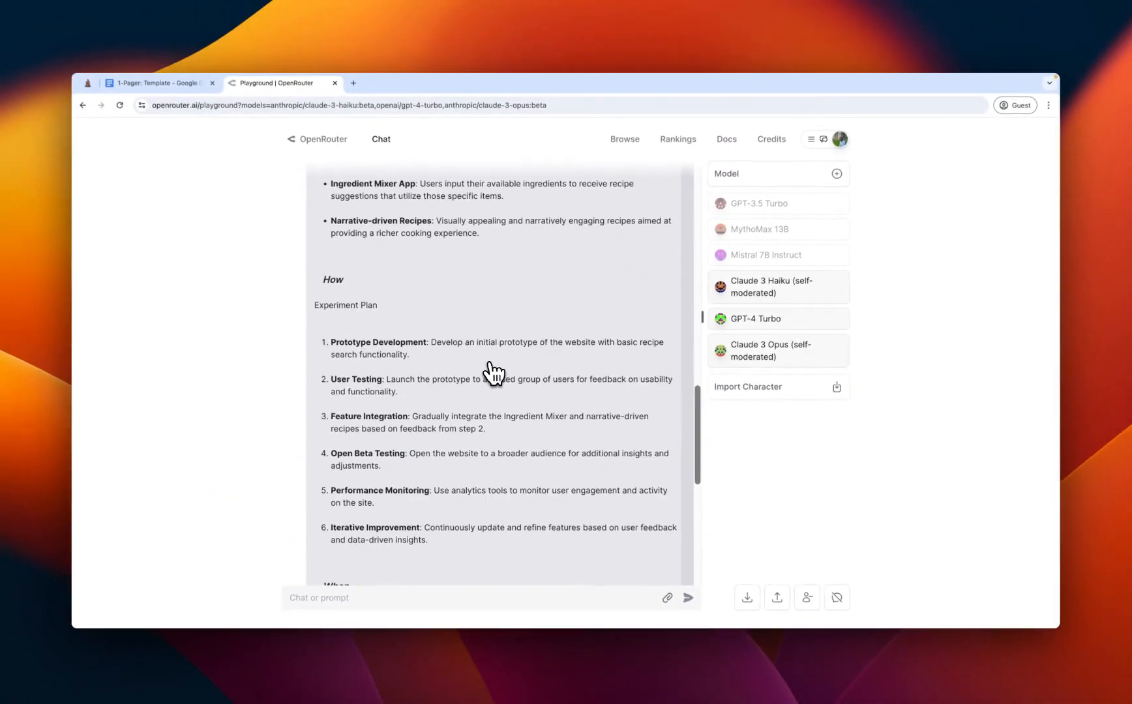
{"action": "scroll", "coordinate": [491, 371], "scroll_direction": "up", "scroll_amount": 2}
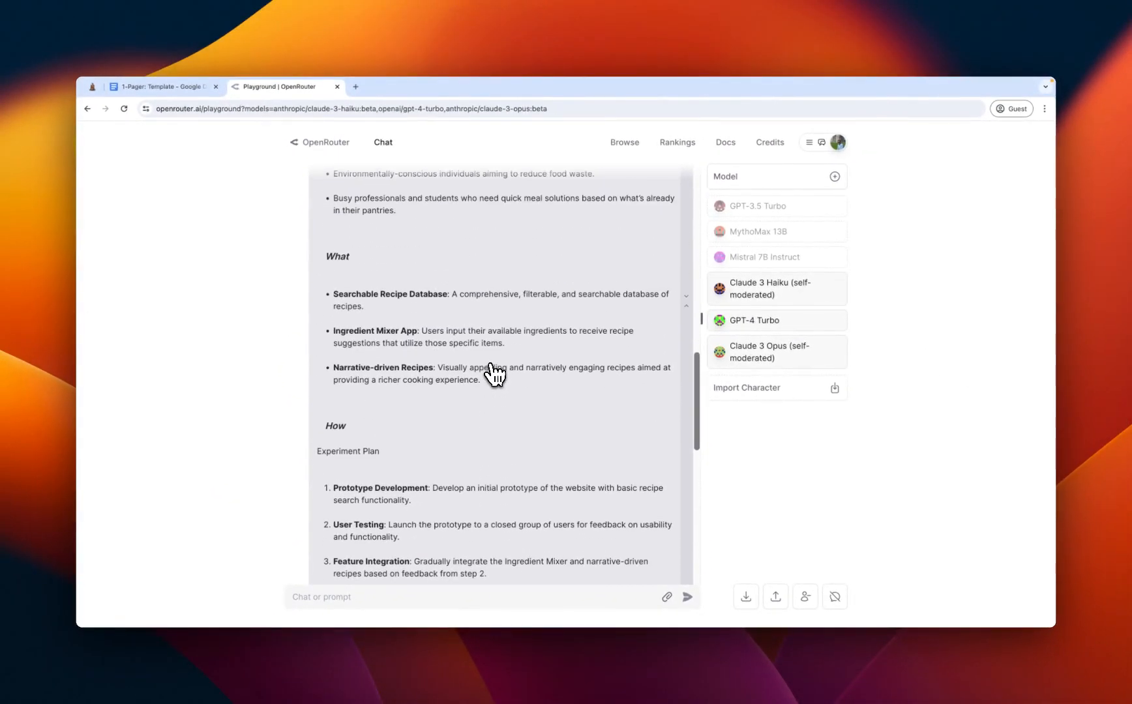
{"action": "scroll", "coordinate": [494, 375], "scroll_direction": "up", "scroll_amount": 1}
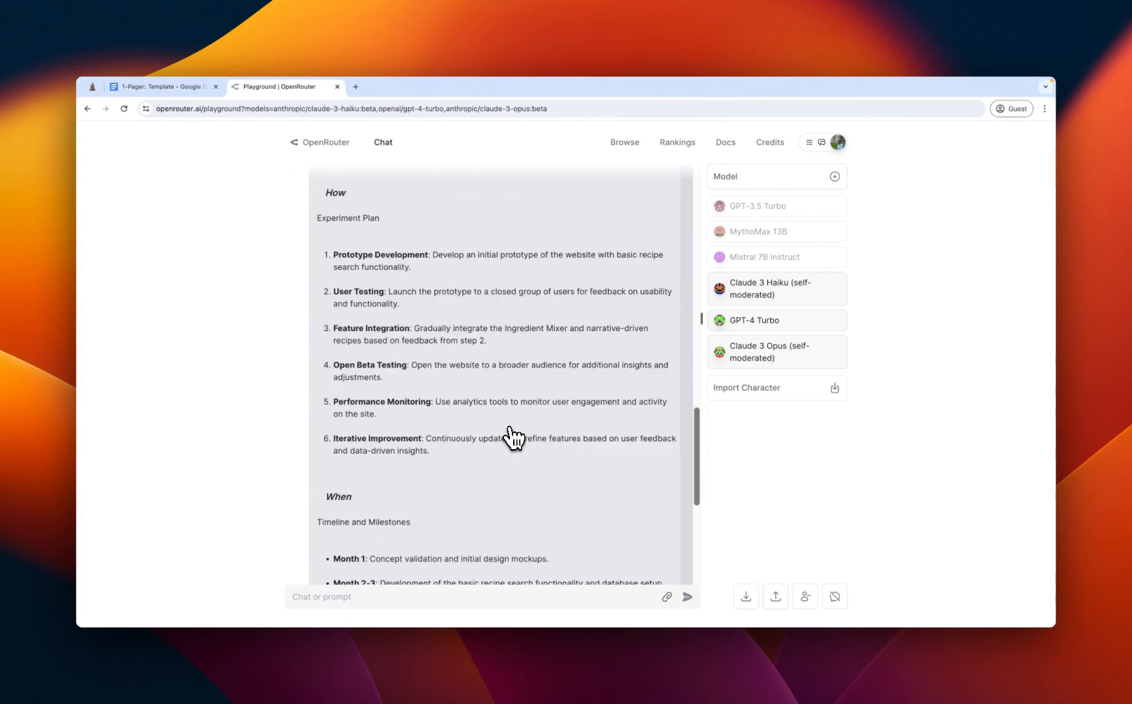
{"action": "scroll", "coordinate": [503, 502], "scroll_direction": "down", "scroll_amount": 1}
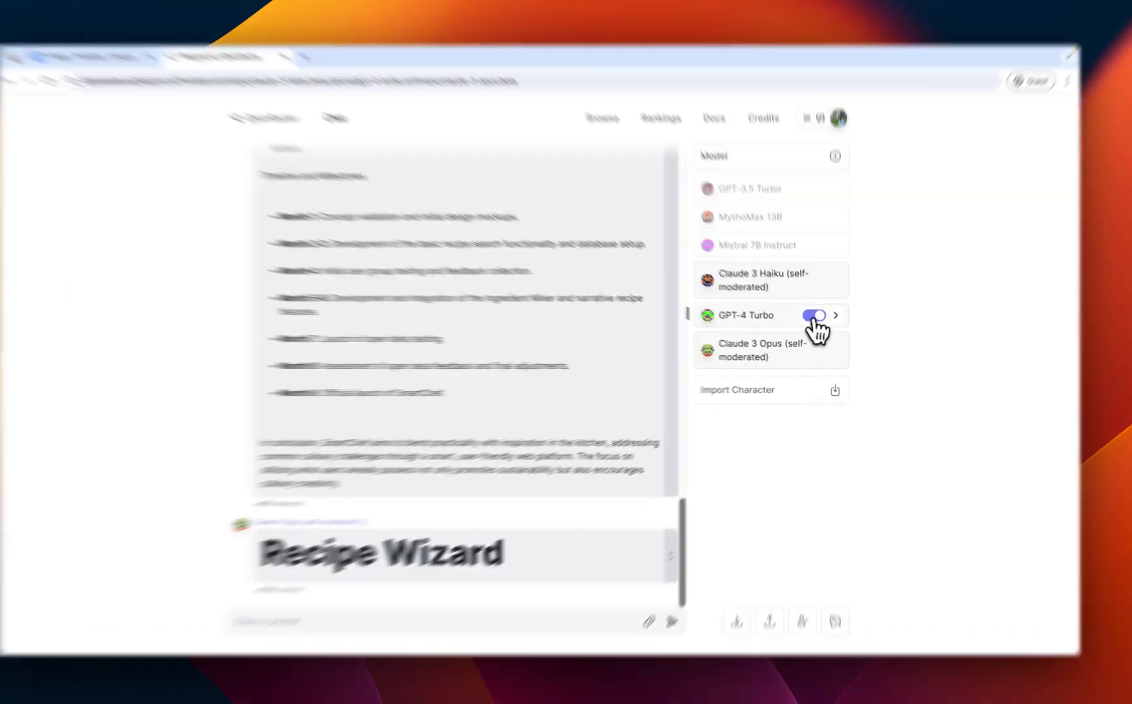
Step: Disable GPT-4 Turbo and read the milestones, experiment plan and key features in Claude 3 Opus's expanded spec
{"action": "left_click", "coordinate": [815, 320]}
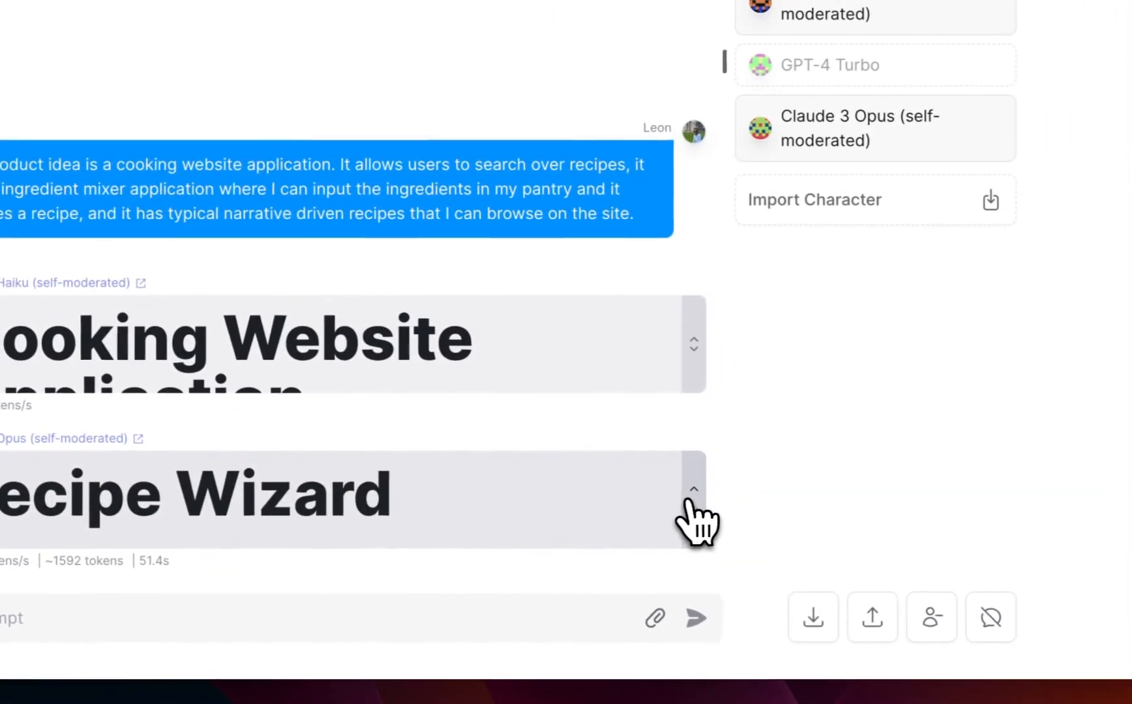
{"action": "left_click", "coordinate": [741, 493]}
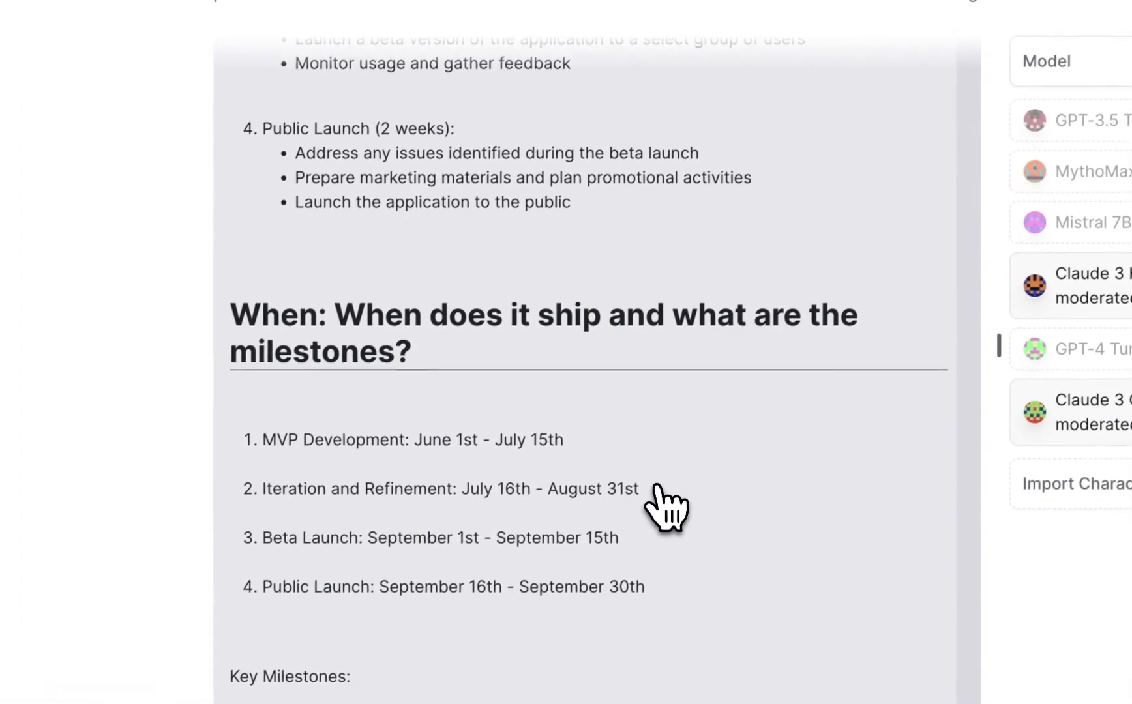
{"action": "scroll", "coordinate": [606, 407], "scroll_direction": "up", "scroll_amount": 5}
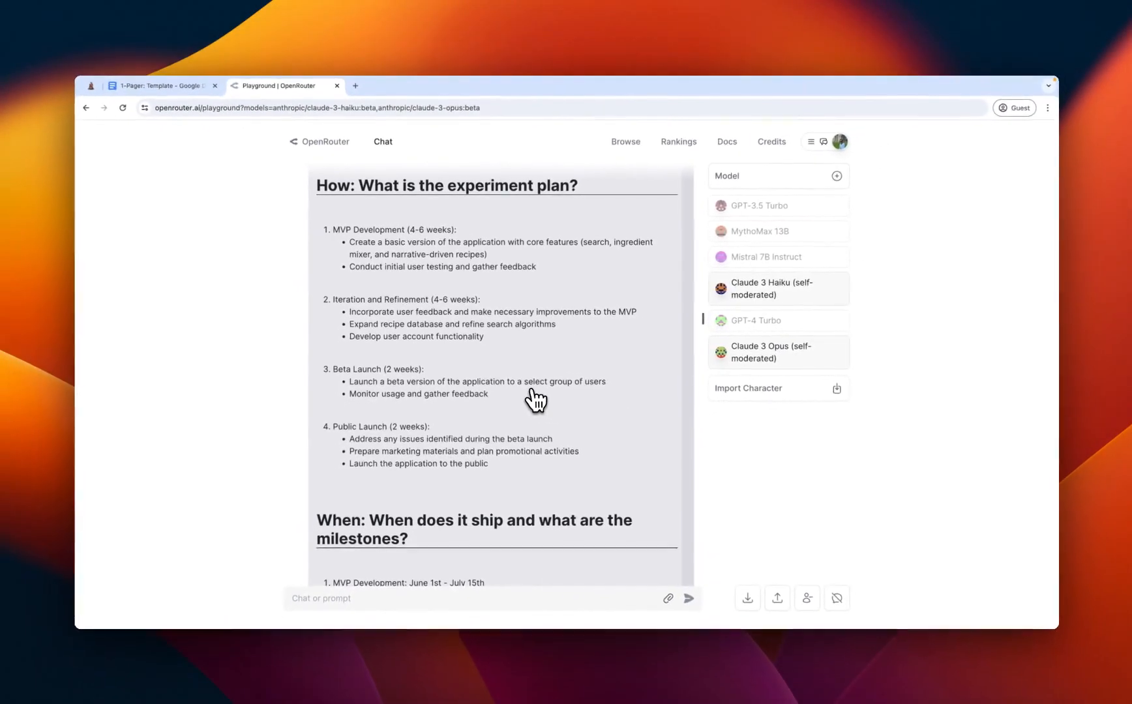
{"action": "scroll", "coordinate": [535, 399], "scroll_direction": "up", "scroll_amount": 3}
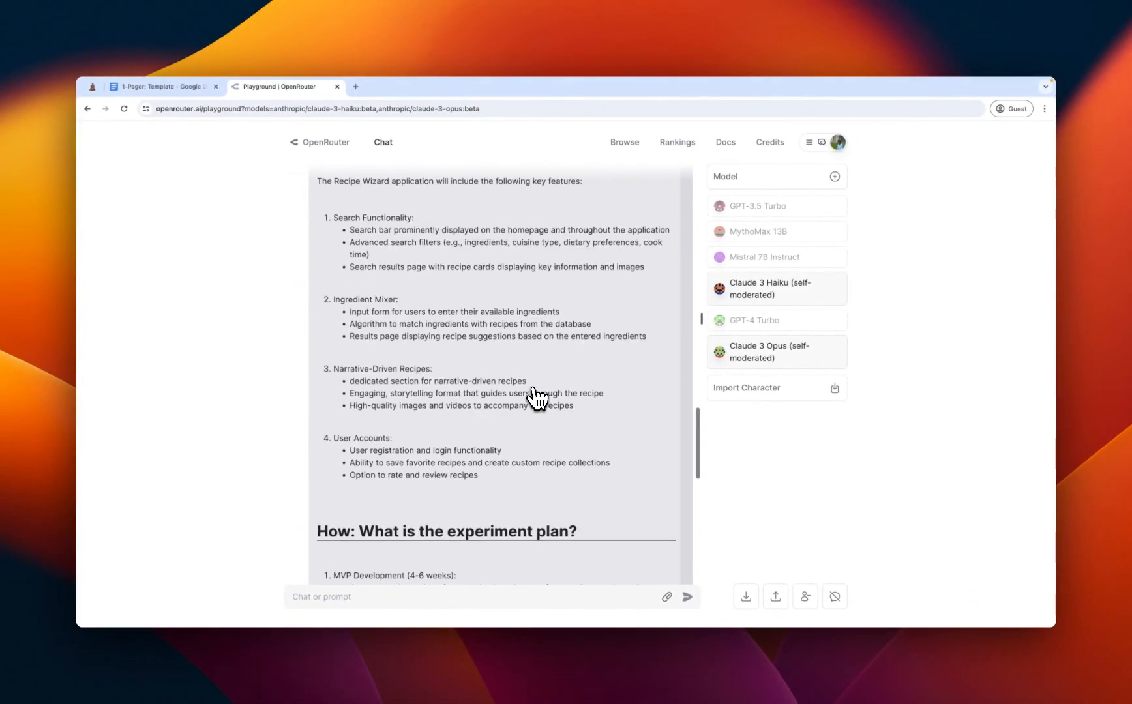
{"action": "scroll", "coordinate": [547, 486], "scroll_direction": "up", "scroll_amount": 3}
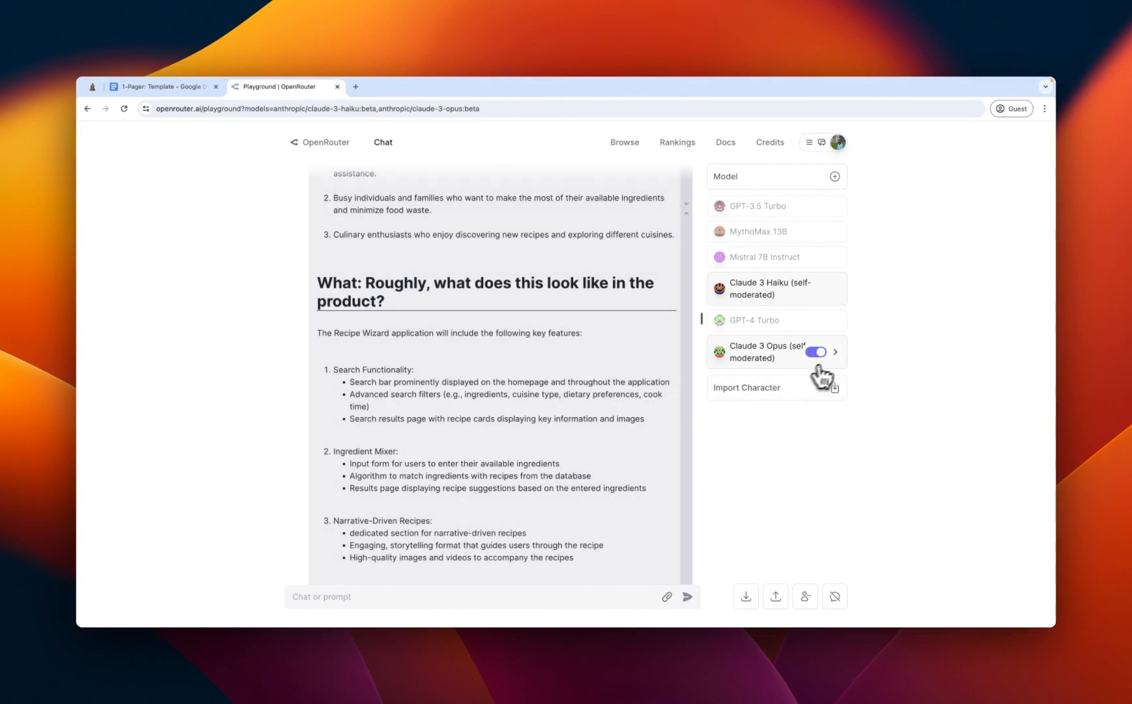
Step: In Claude 3 Opus's system prompt, replace the ellipsis under "How: What is the experiment plan?" with "EX:"
{"action": "left_click", "coordinate": [835, 352]}
{"action": "left_click_drag", "start_coordinate": [840, 477], "coordinate": [840, 553]}
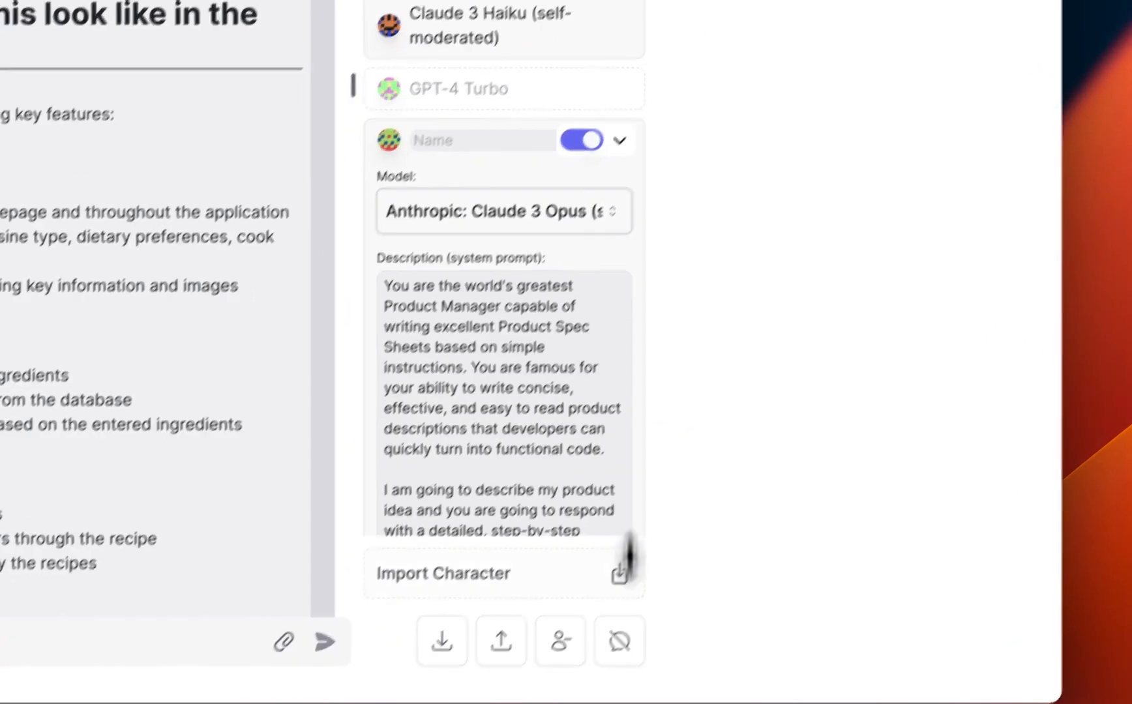
{"action": "scroll", "coordinate": [539, 427], "scroll_direction": "down", "scroll_amount": 10}
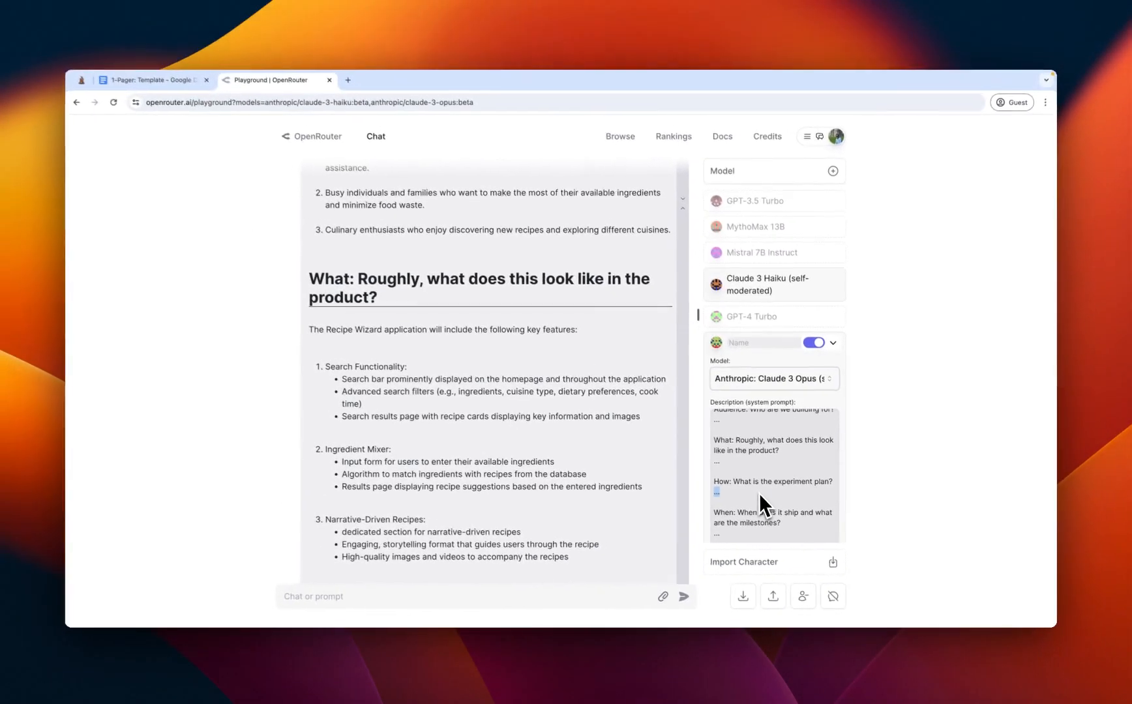
{"action": "type", "text": "E"}
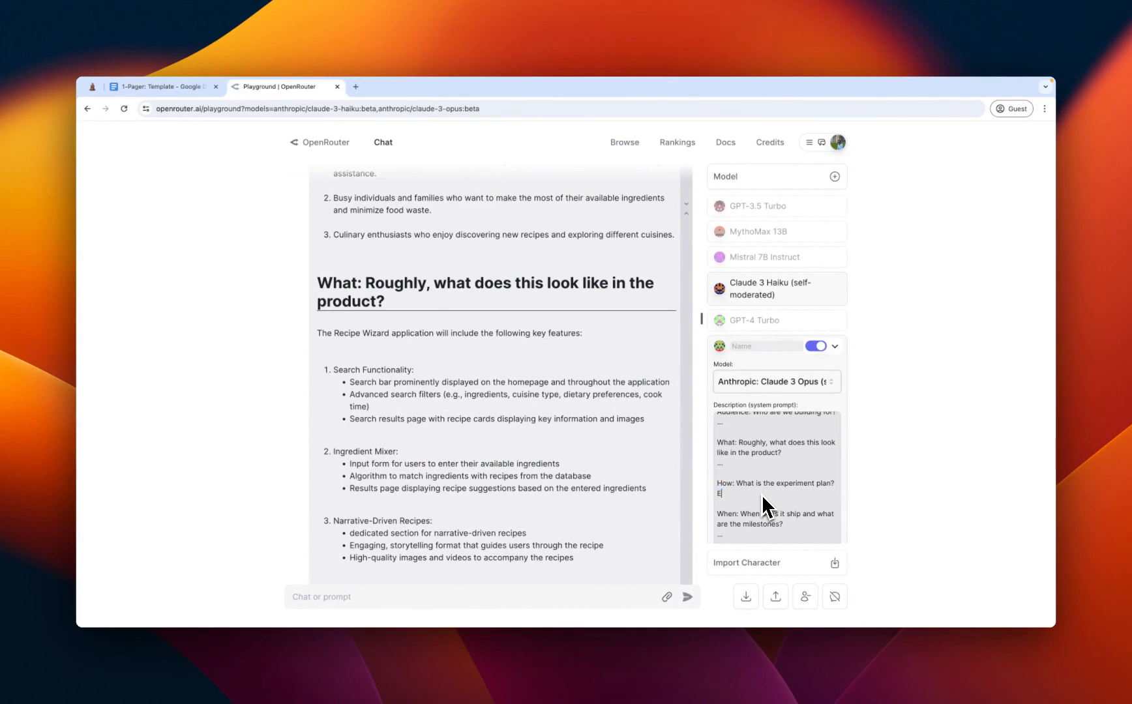
{"action": "type", "text": "X:"}
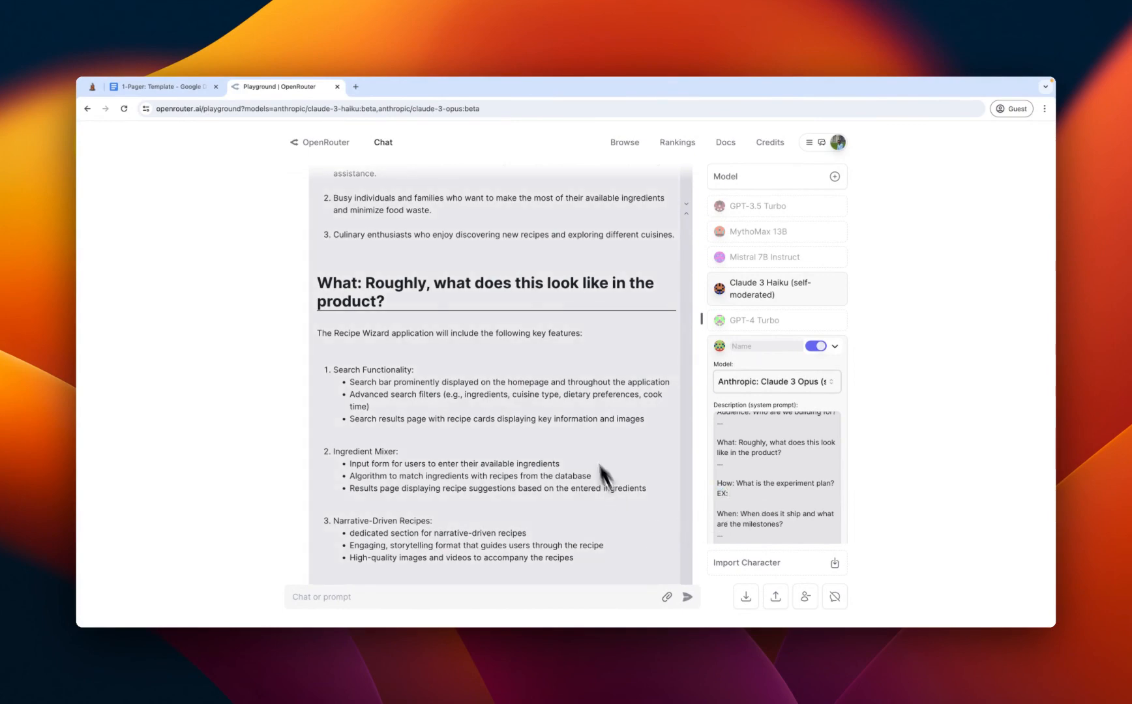
Step: Clear the chat and collapse Claude 3 Opus's model settings
{"action": "scroll", "coordinate": [587, 397], "scroll_direction": "up", "scroll_amount": 10}
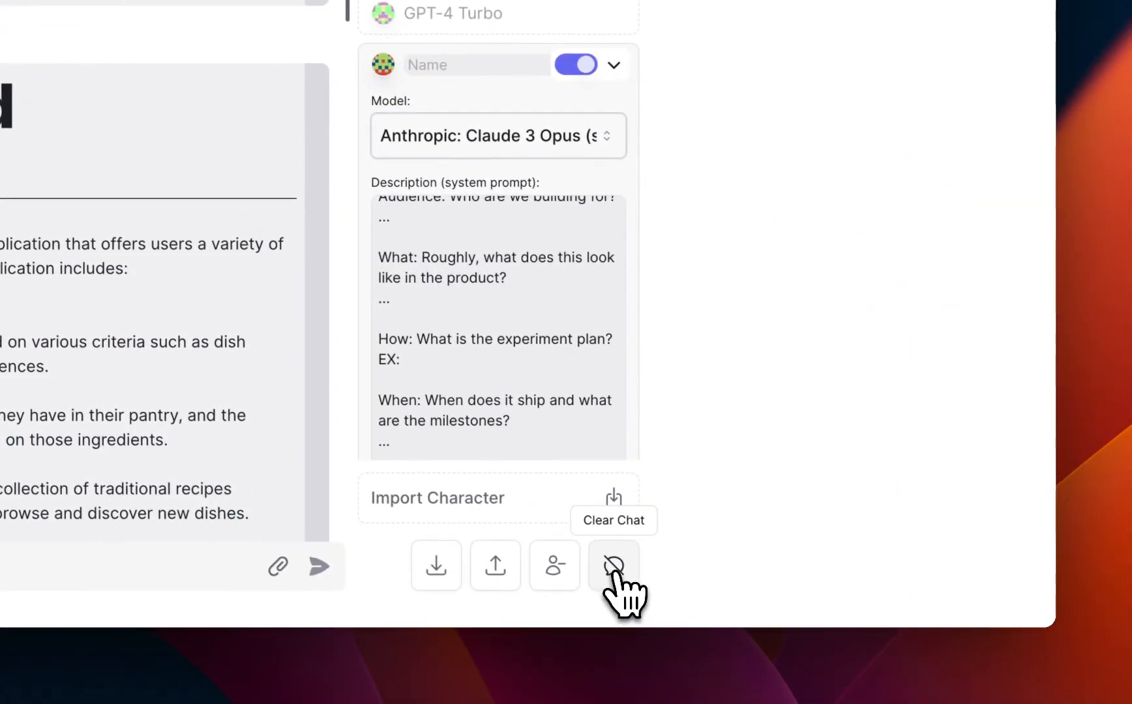
{"action": "left_click", "coordinate": [619, 567]}
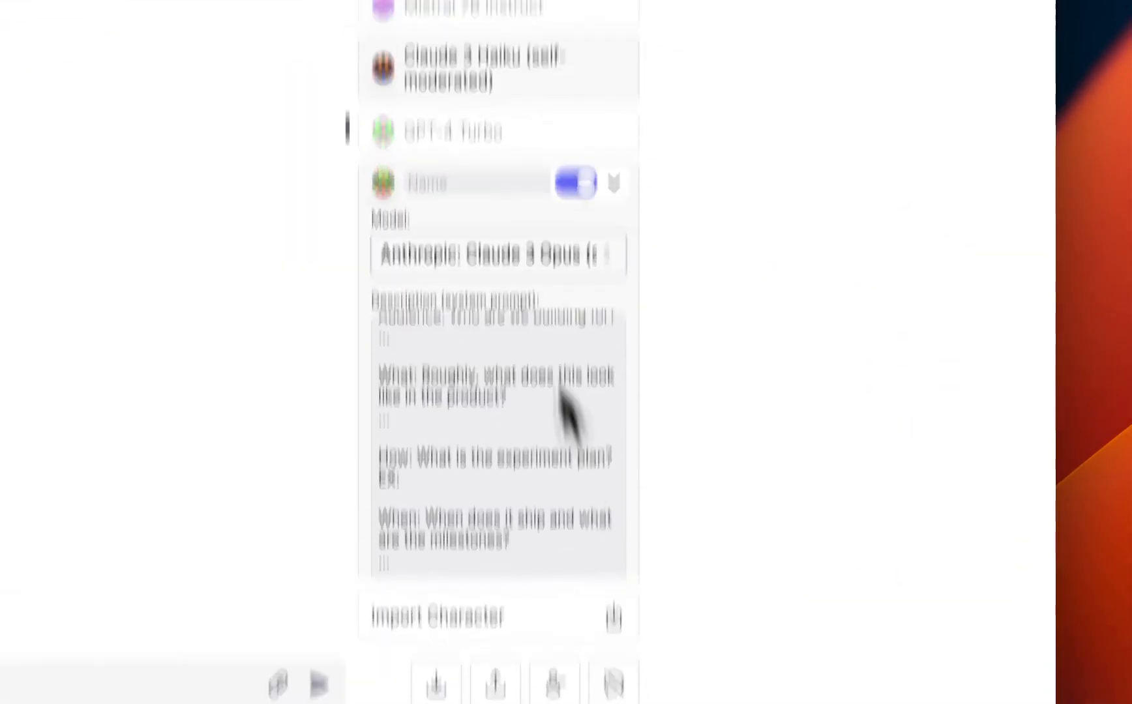
{"action": "left_click", "coordinate": [613, 64]}
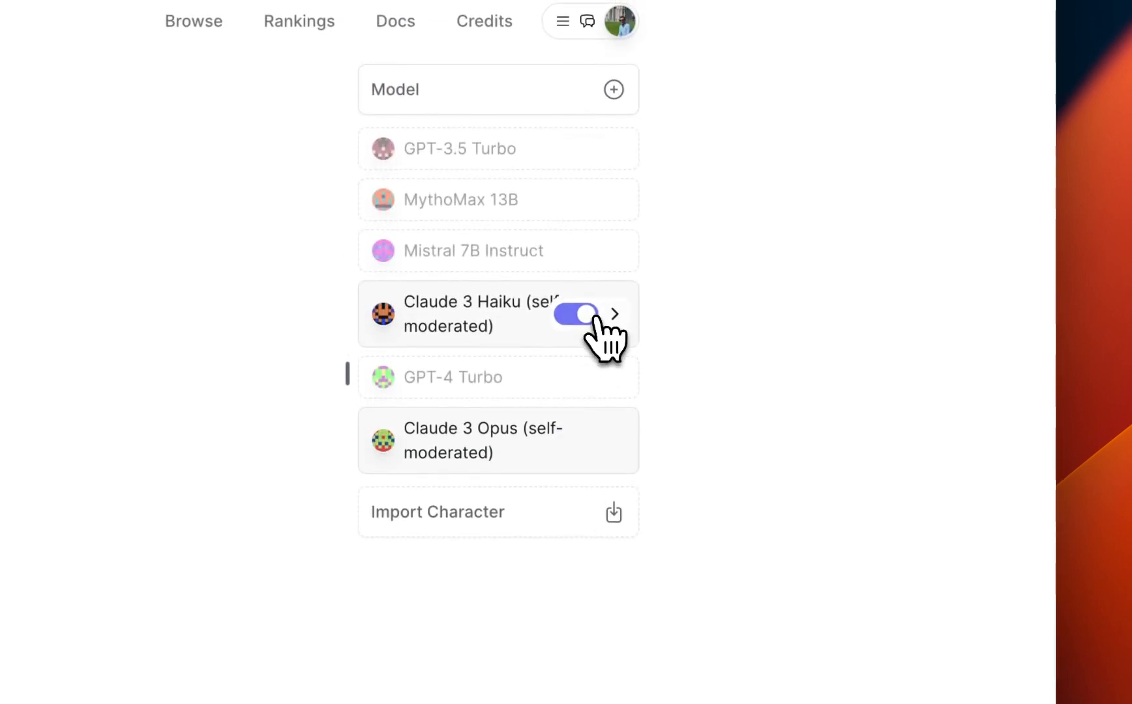
Step: Add a new Claude 3 Haiku (self-moderated) model to the playground
{"action": "left_click", "coordinate": [615, 90]}
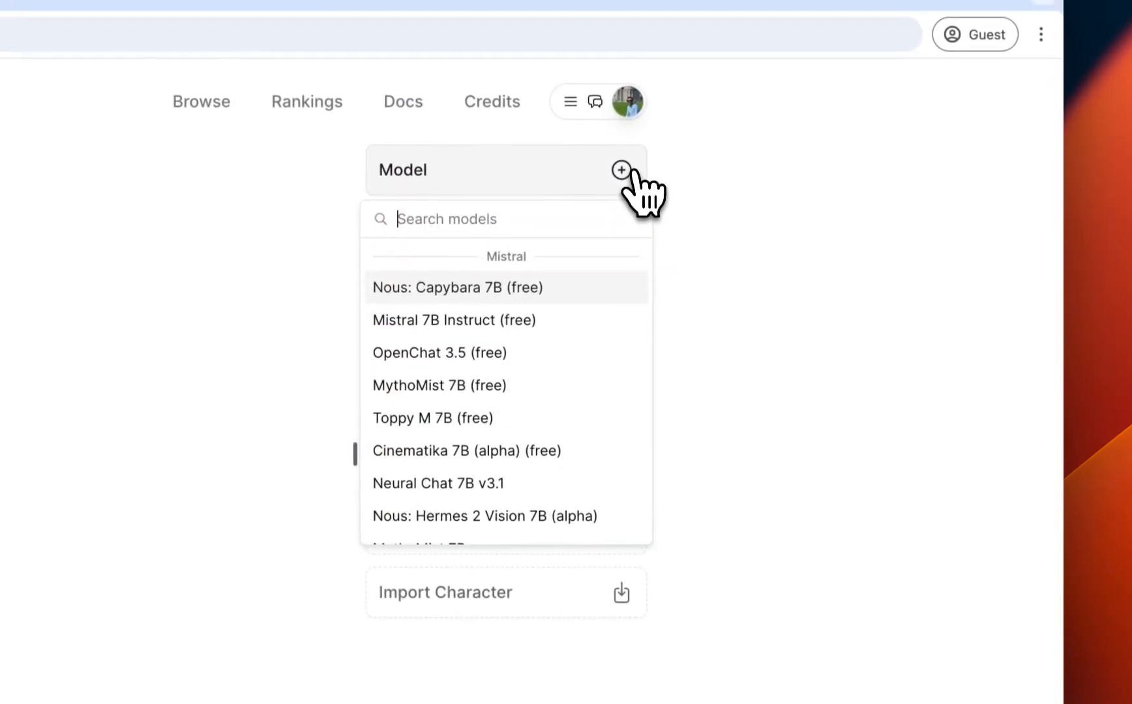
{"action": "type", "text": "haik"}
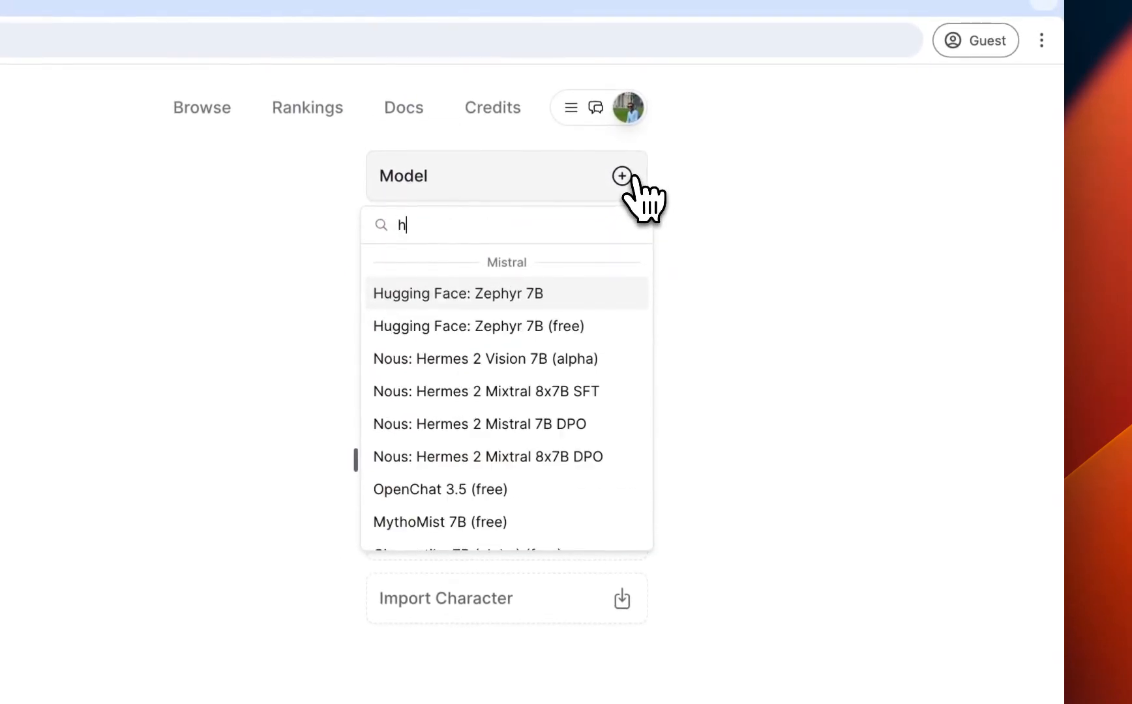
{"action": "key", "text": "Down"}
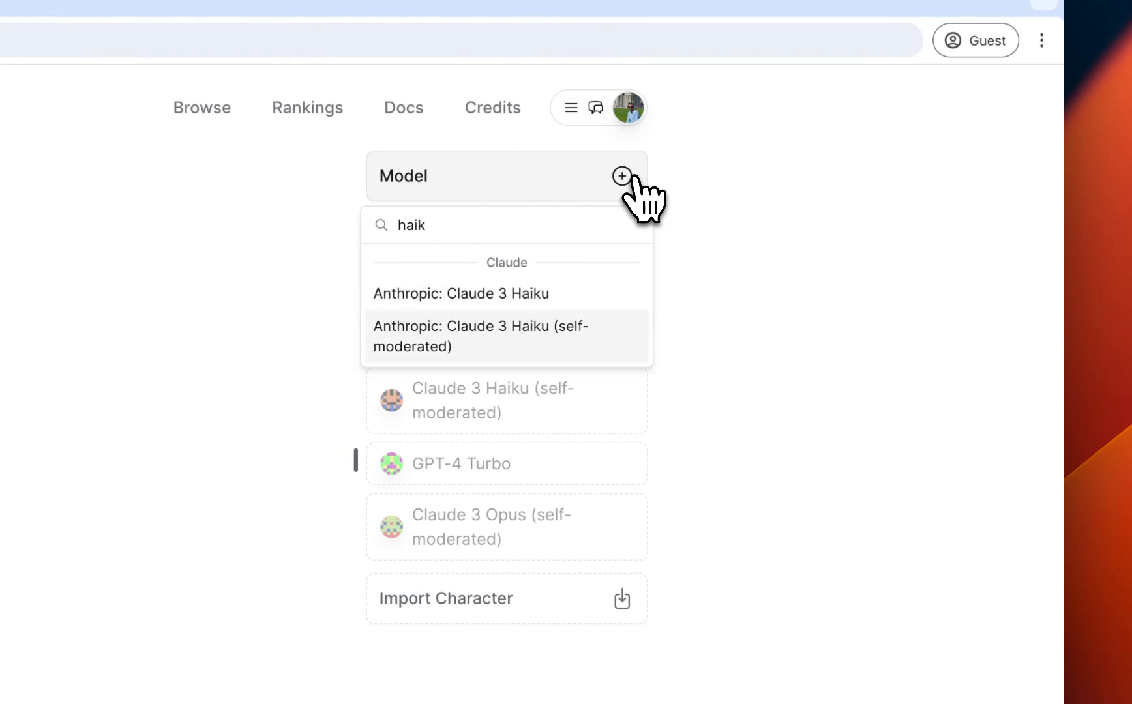
{"action": "key", "text": "Return"}
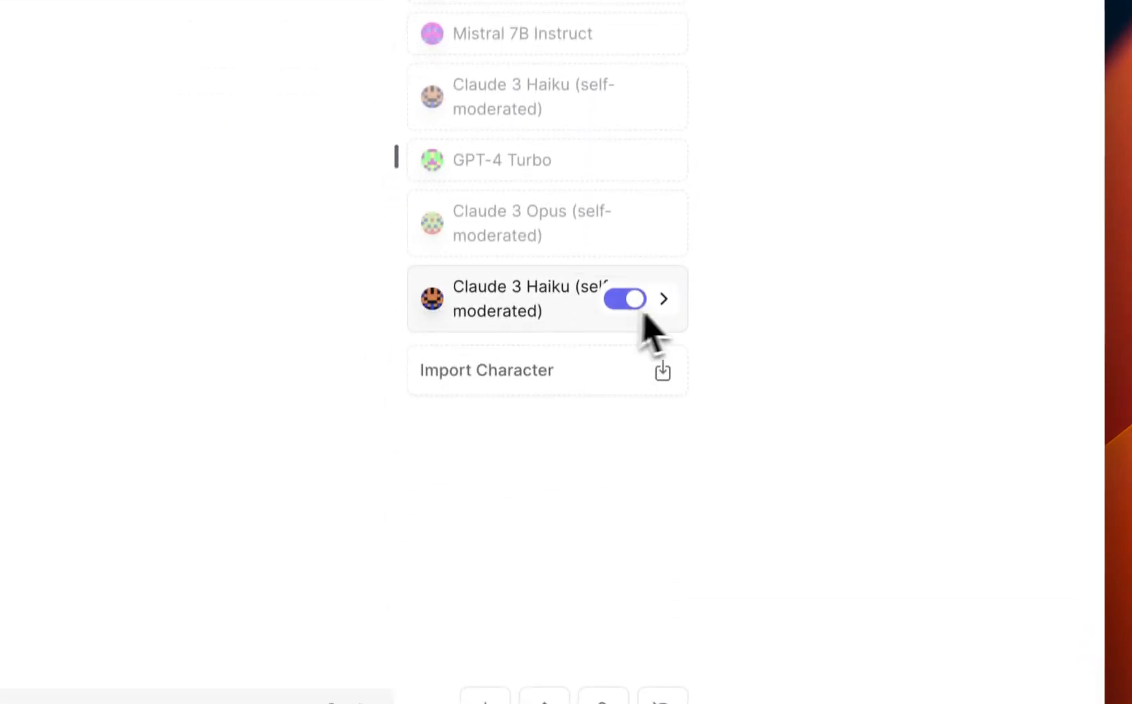
Step: Give the new Claude 3 Haiku the system prompt "You are a helpful assistant.", max tokens 22584 and temperature 1.3, then collapse its settings
{"action": "left_click", "coordinate": [622, 603]}
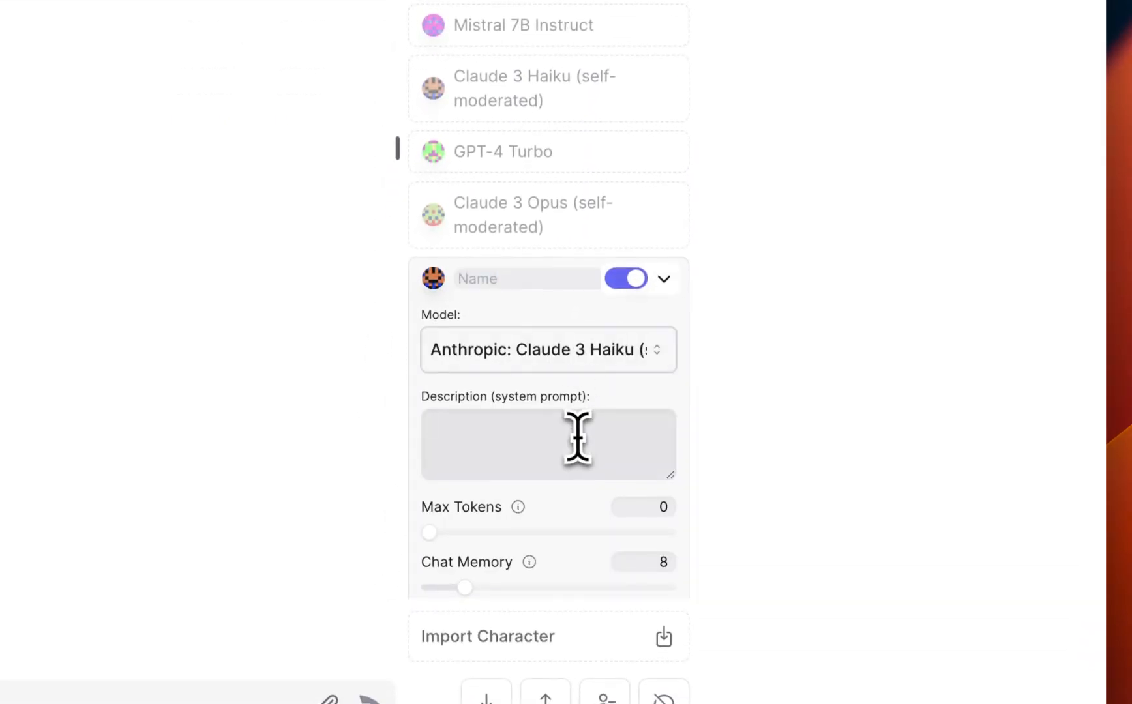
{"action": "type", "text": "lpful assistant."}
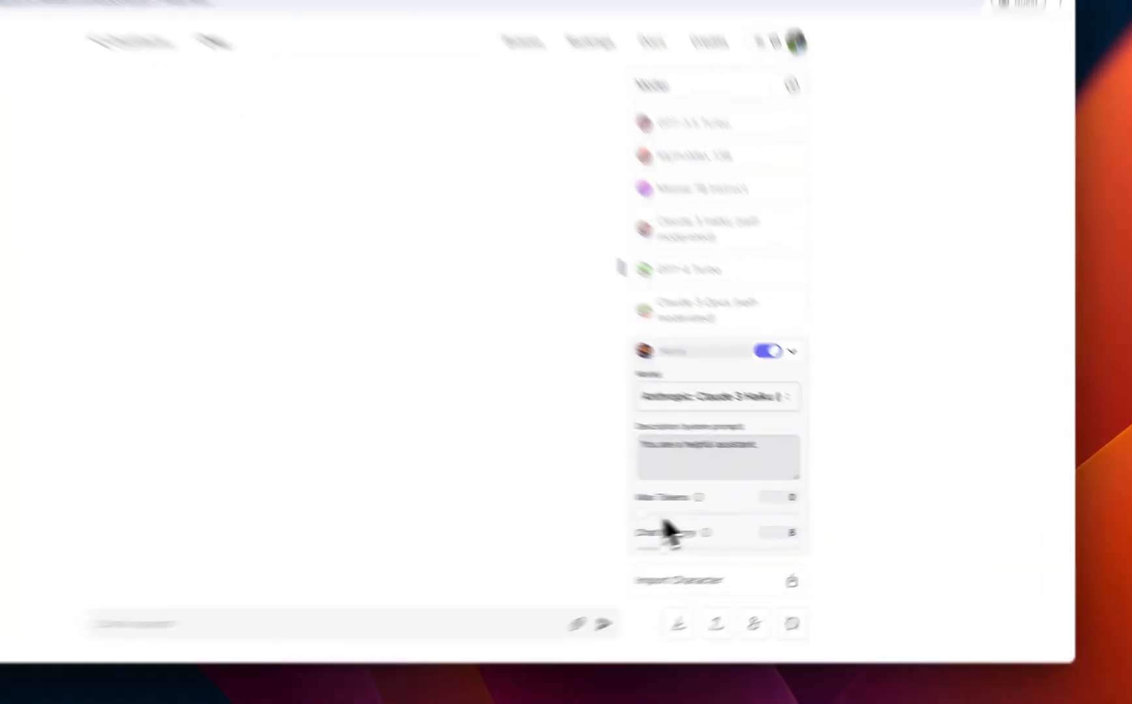
{"action": "left_click", "coordinate": [730, 511]}
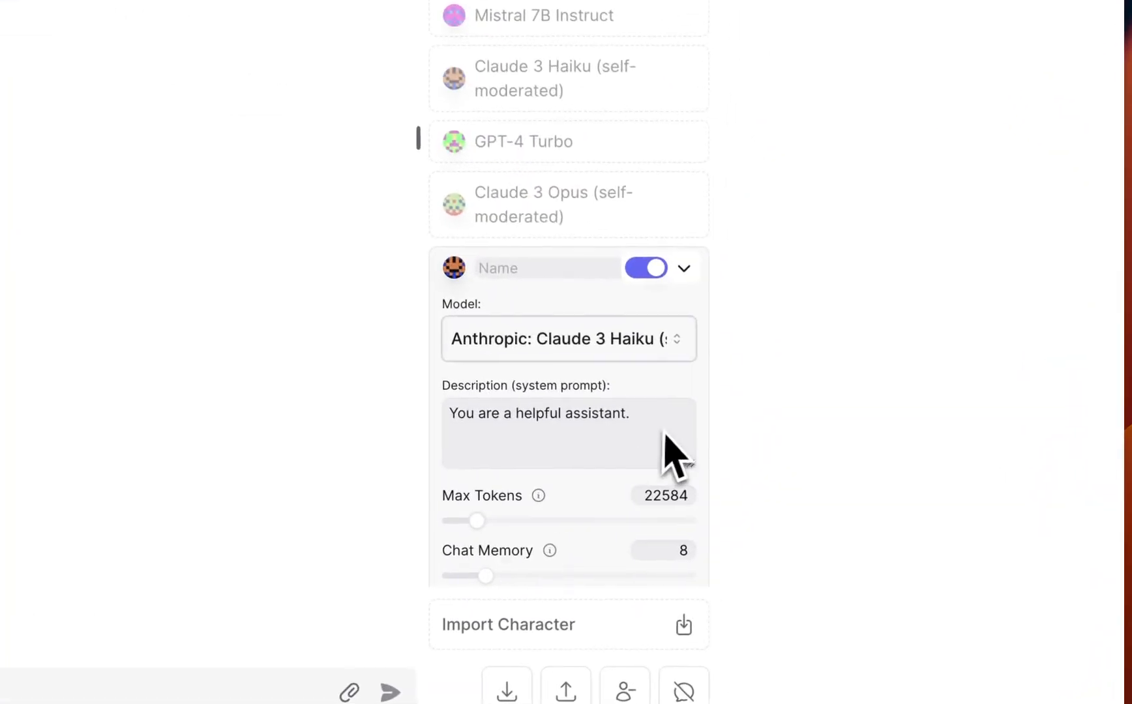
{"action": "scroll", "coordinate": [618, 476], "scroll_direction": "down", "scroll_amount": 3}
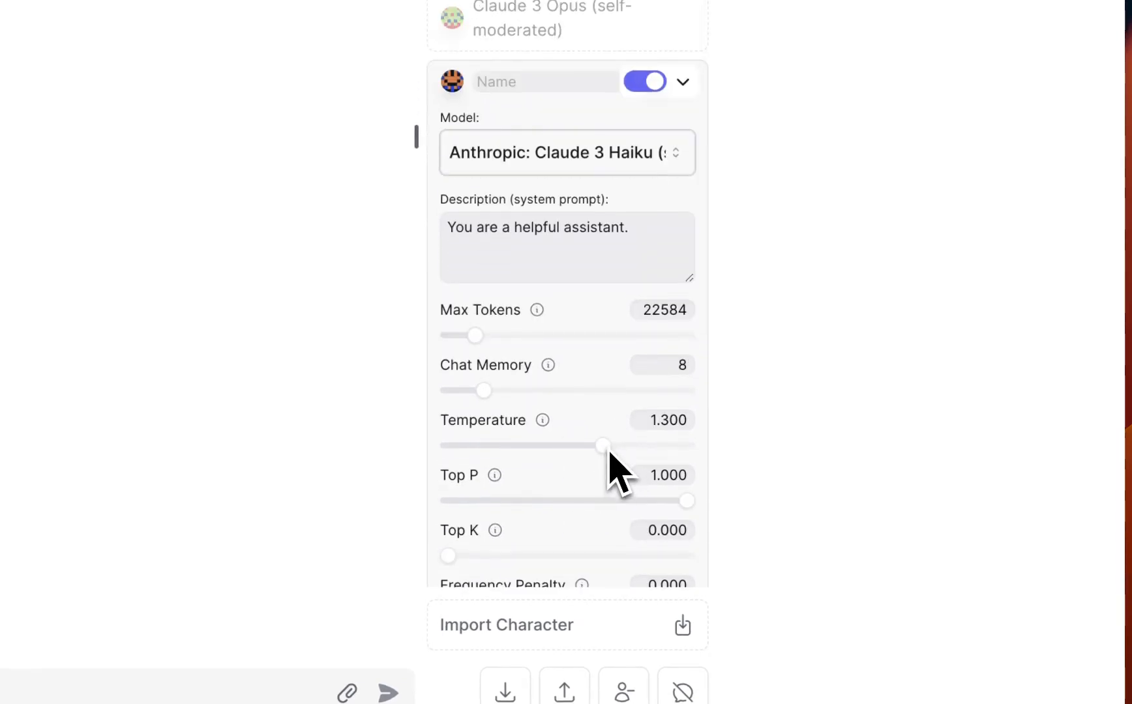
{"action": "left_click", "coordinate": [682, 83]}
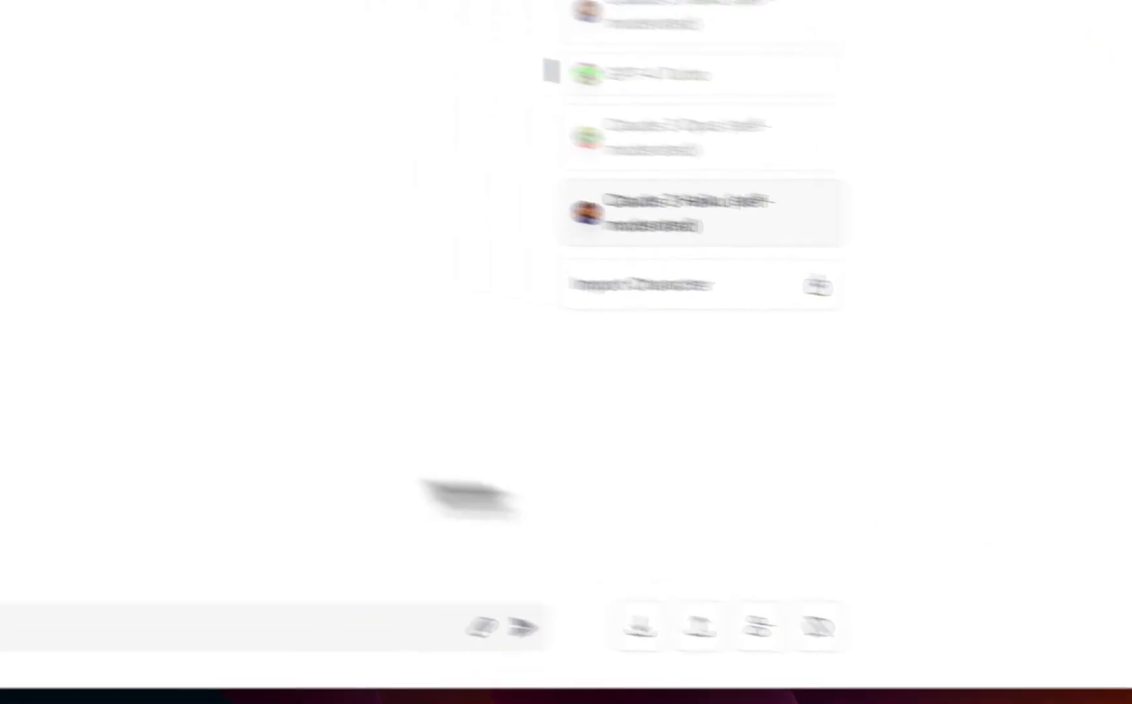
Step: Copy the "How: What is the experiment plan?" section with its "EX:" line from Claude 3 Opus's system prompt
{"action": "left_click", "coordinate": [615, 187]}
{"action": "scroll", "coordinate": [613, 522], "scroll_direction": "down", "scroll_amount": 10}
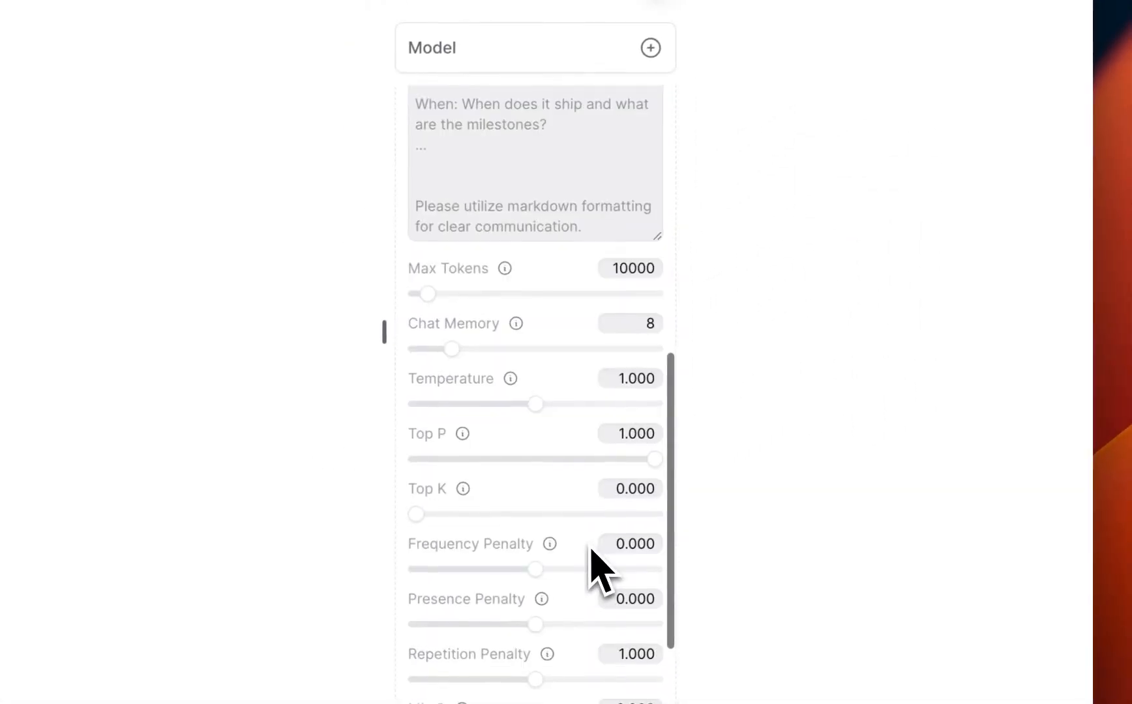
{"action": "scroll", "coordinate": [591, 551], "scroll_direction": "up", "scroll_amount": 1}
{"action": "left_click_drag", "start_coordinate": [651, 177], "coordinate": [625, 166]}
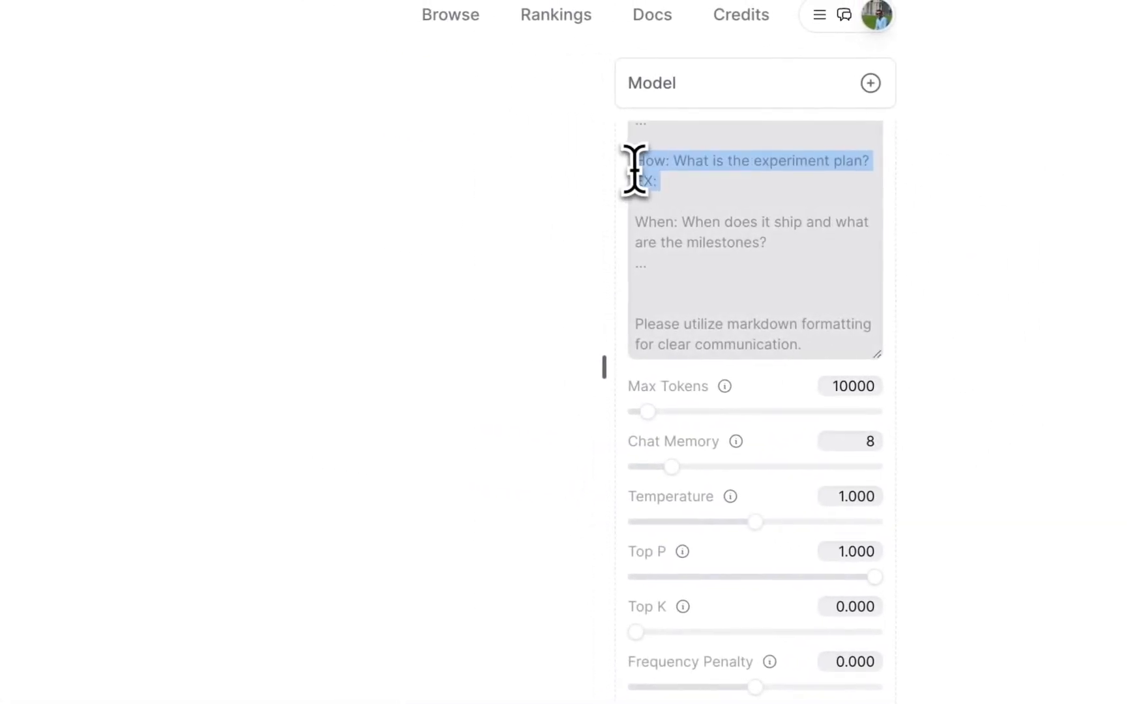
Step: Send a prompt giving the PRD section "How: What is the experiment plan?" and asking for 5 detailed, clear examples developers can execute on
{"action": "left_click", "coordinate": [548, 561]}
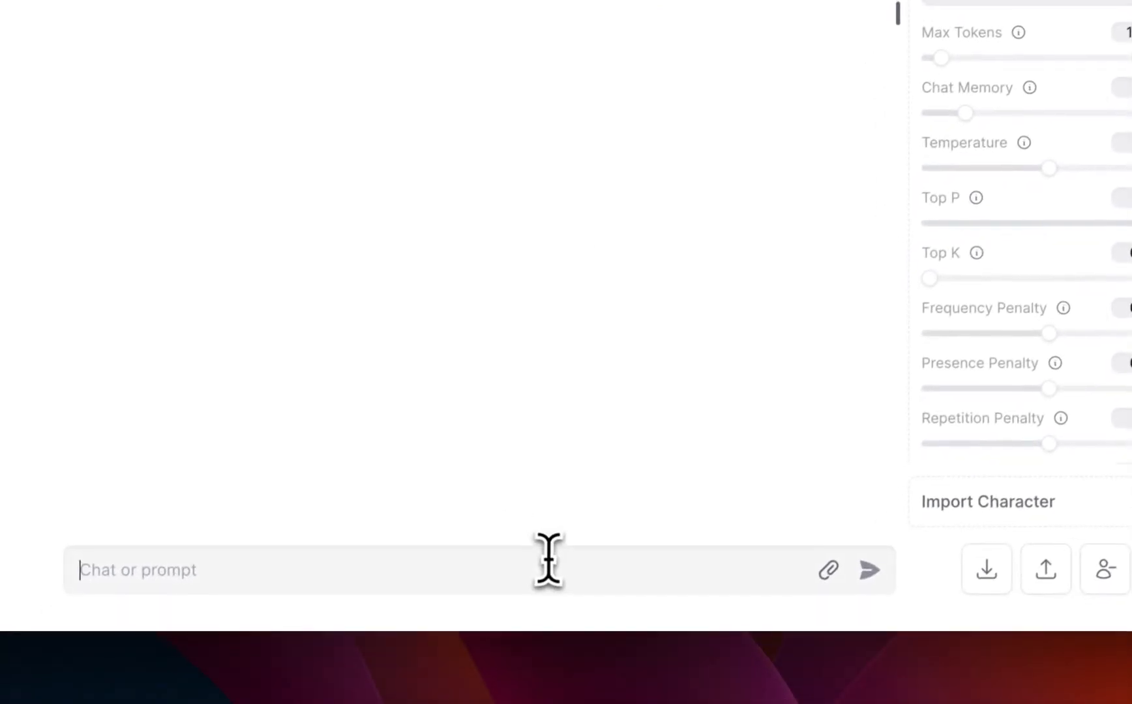
{"action": "type", "text": "H"}
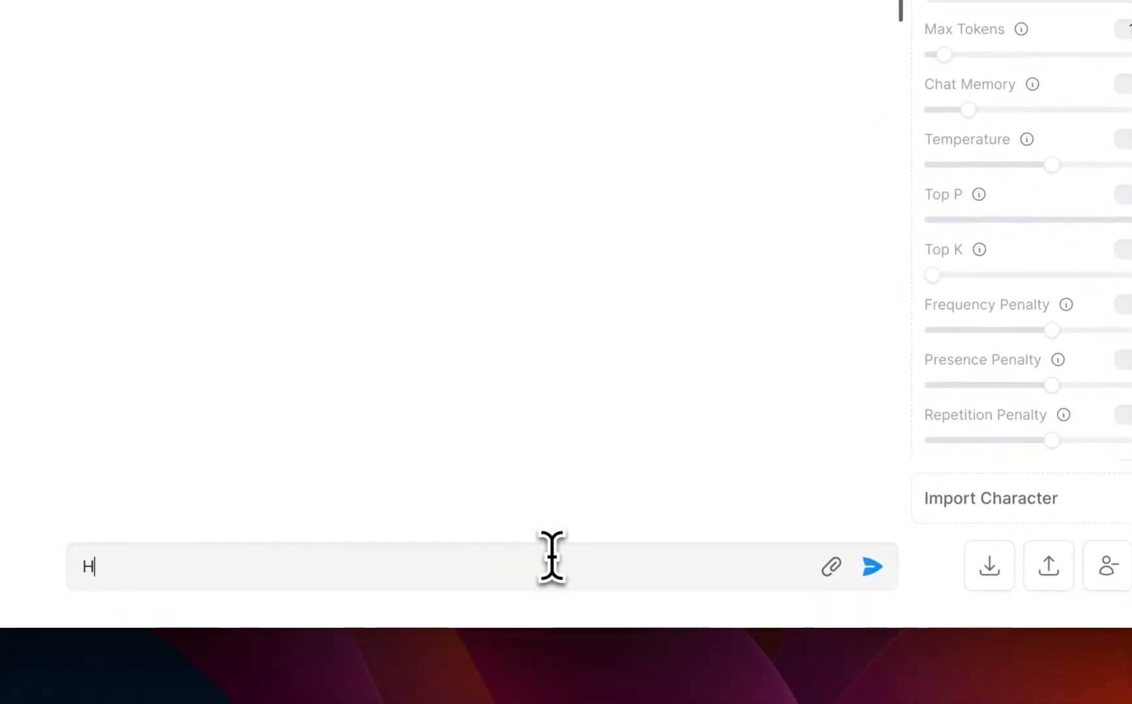
{"action": "type", "text": "ere is a section of a PRD:"}
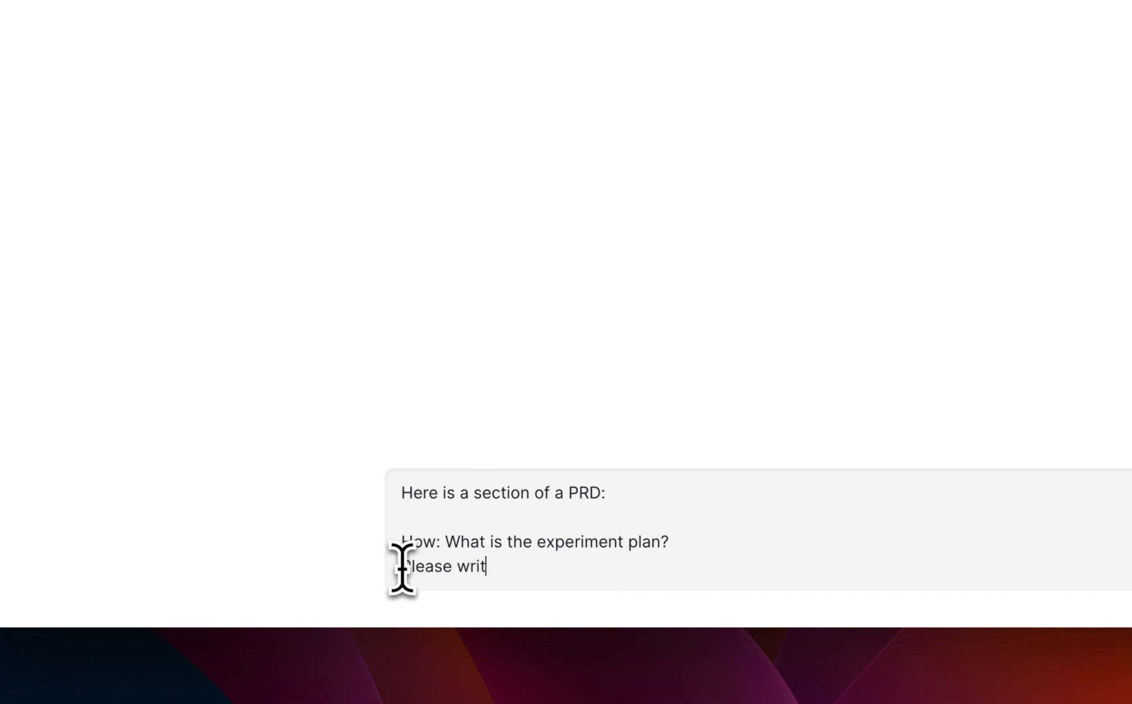
{"action": "type", "text": "etailed examples that developers can execute on because they are clear and"}
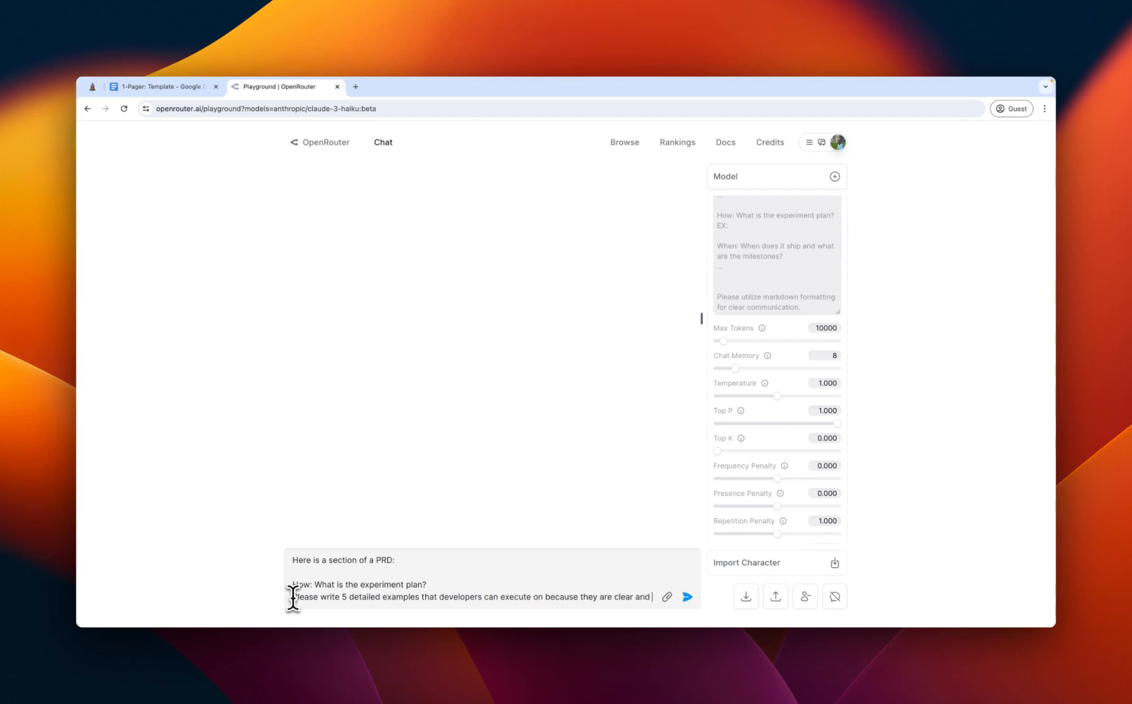
{"action": "type", "text": "consise."}
{"action": "key", "text": "Return"}
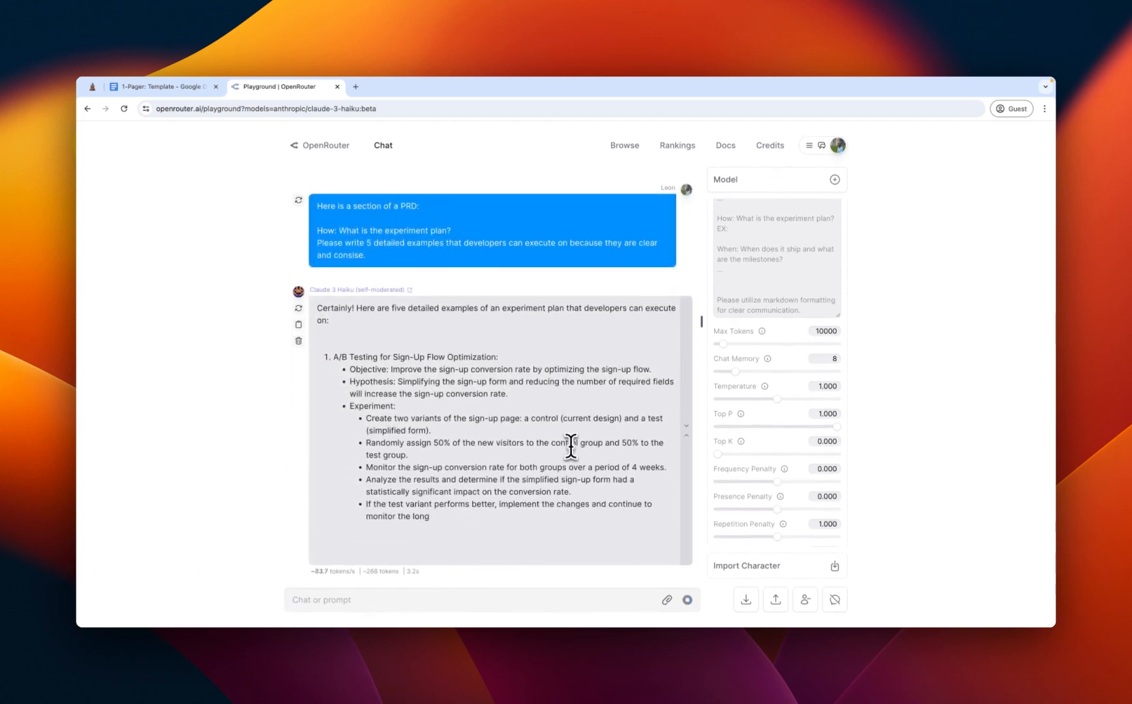
Step: Review Claude 3 Haiku's experiment examples, clear the chat and put the same PRD prompt back into the message box
{"action": "scroll", "coordinate": [601, 412], "scroll_direction": "up", "scroll_amount": 1}
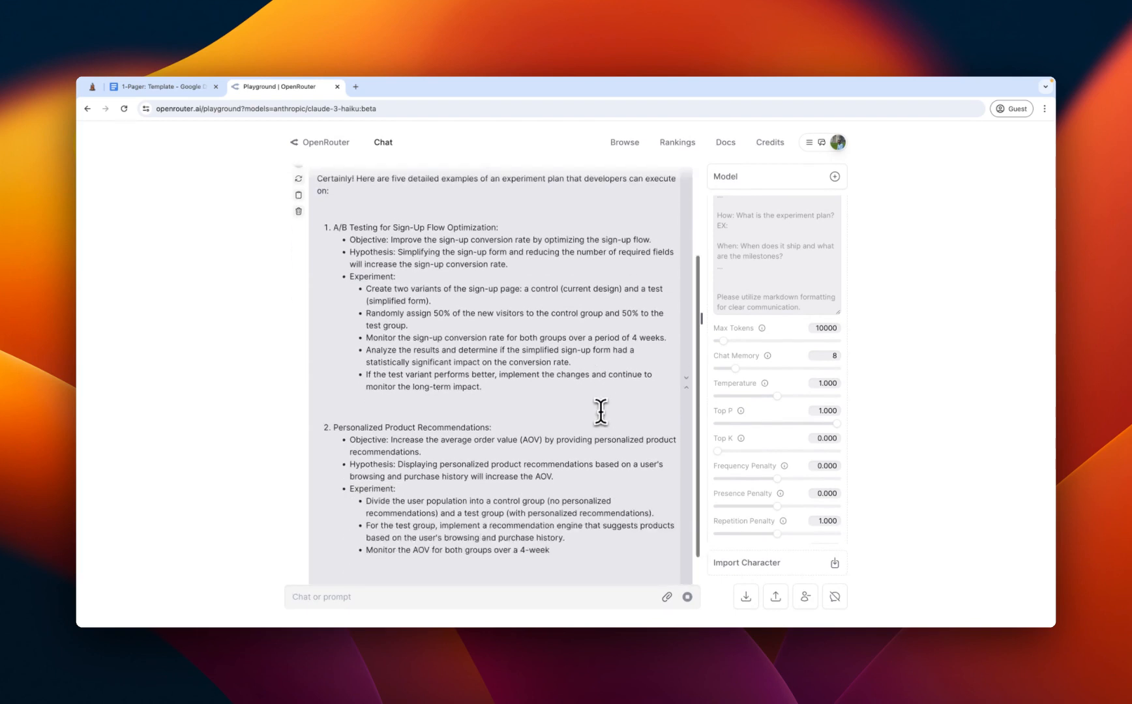
{"action": "scroll", "coordinate": [601, 412], "scroll_direction": "up", "scroll_amount": 2}
{"action": "scroll", "coordinate": [600, 412], "scroll_direction": "up", "scroll_amount": 2}
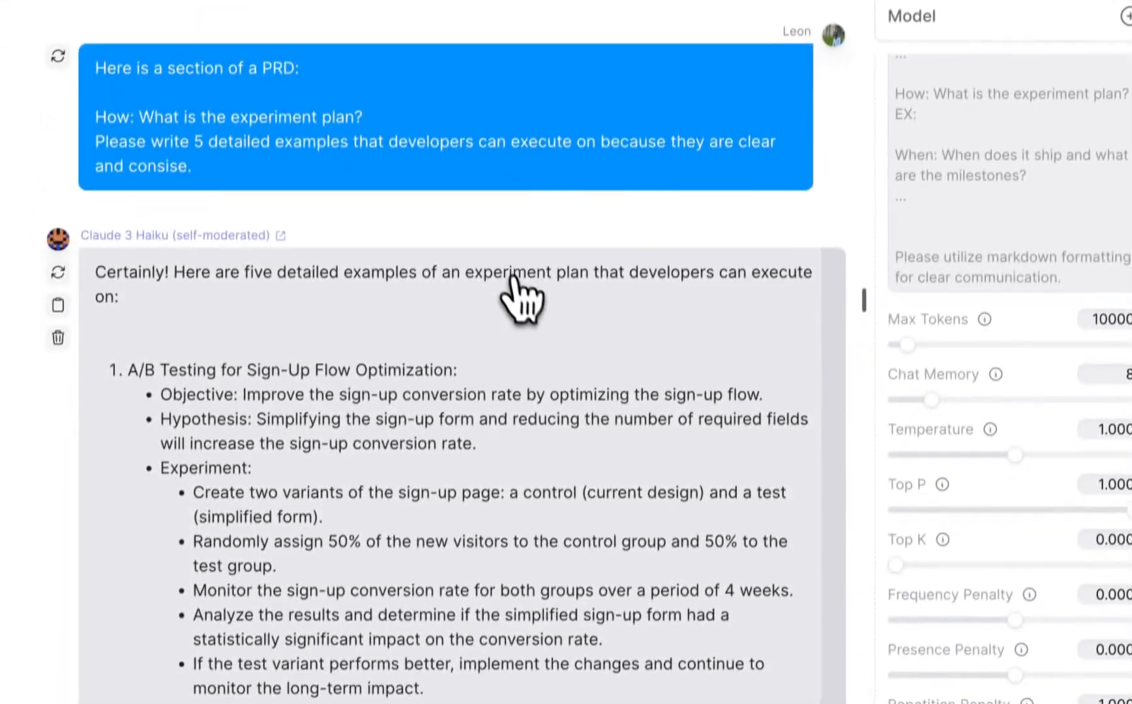
{"action": "left_click", "coordinate": [764, 580]}
{"action": "left_click", "coordinate": [536, 573]}
{"action": "type", "text": "Here is a section of a PRD:  How: What is the experiment plan? Please write 5 detailed examples that developers can execute on because they are clear and consise."}
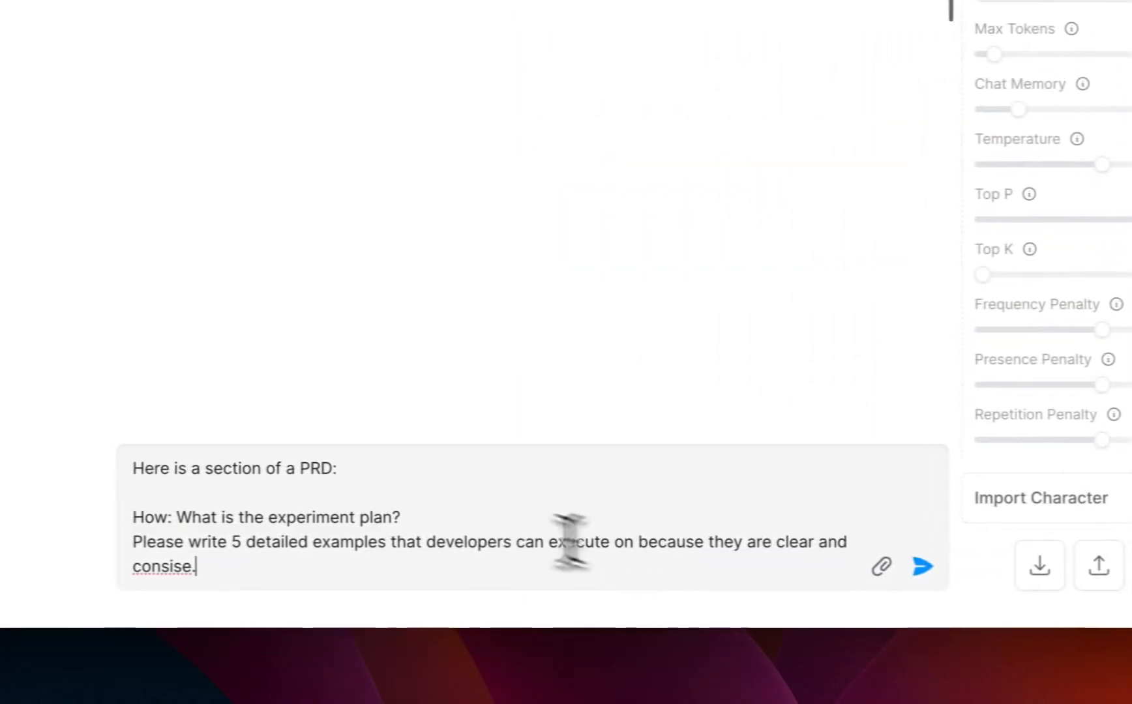
Step: In the prompt, replace "examples" with "sections that should be included under this header"
{"action": "double_click", "coordinate": [326, 543]}
{"action": "type", "text": "sec"}
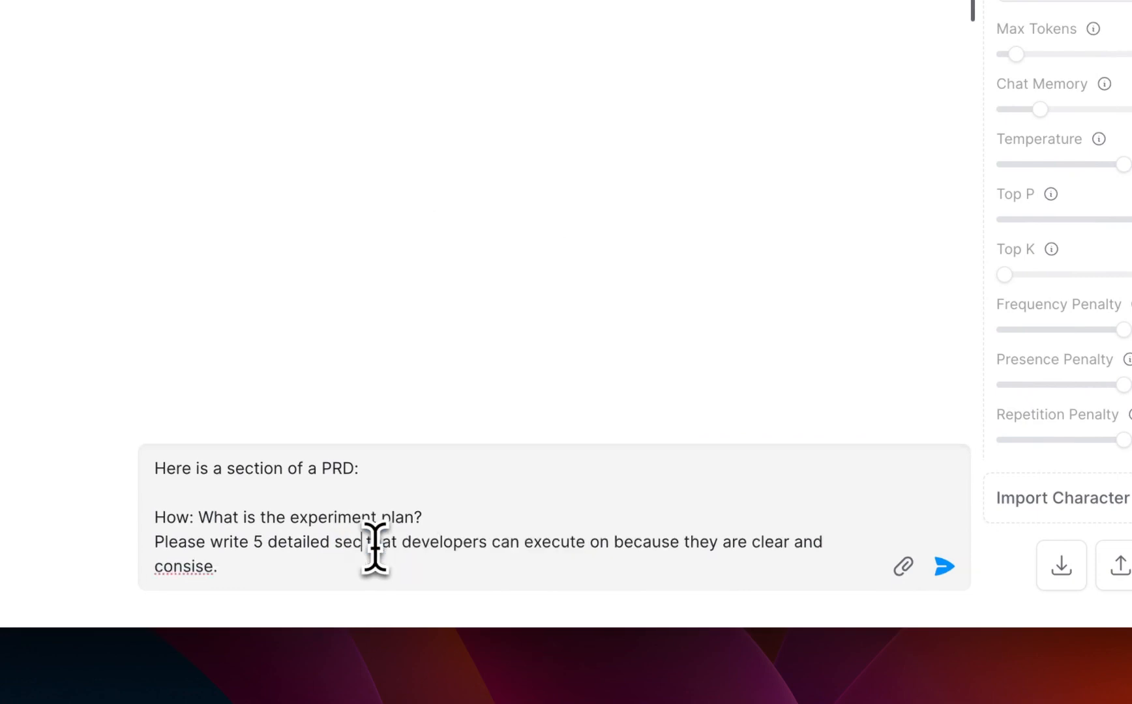
{"action": "type", "text": "tions"}
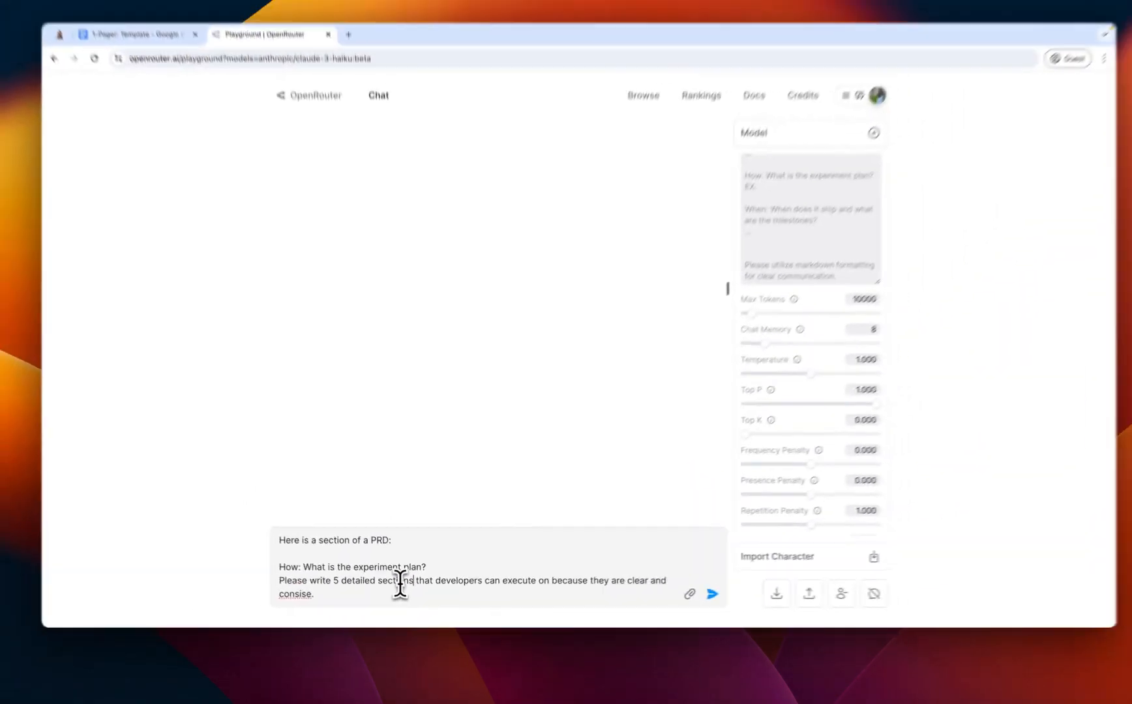
{"action": "type", "text": " that shou"}
{"action": "type", "text": "ld be included under this header"}
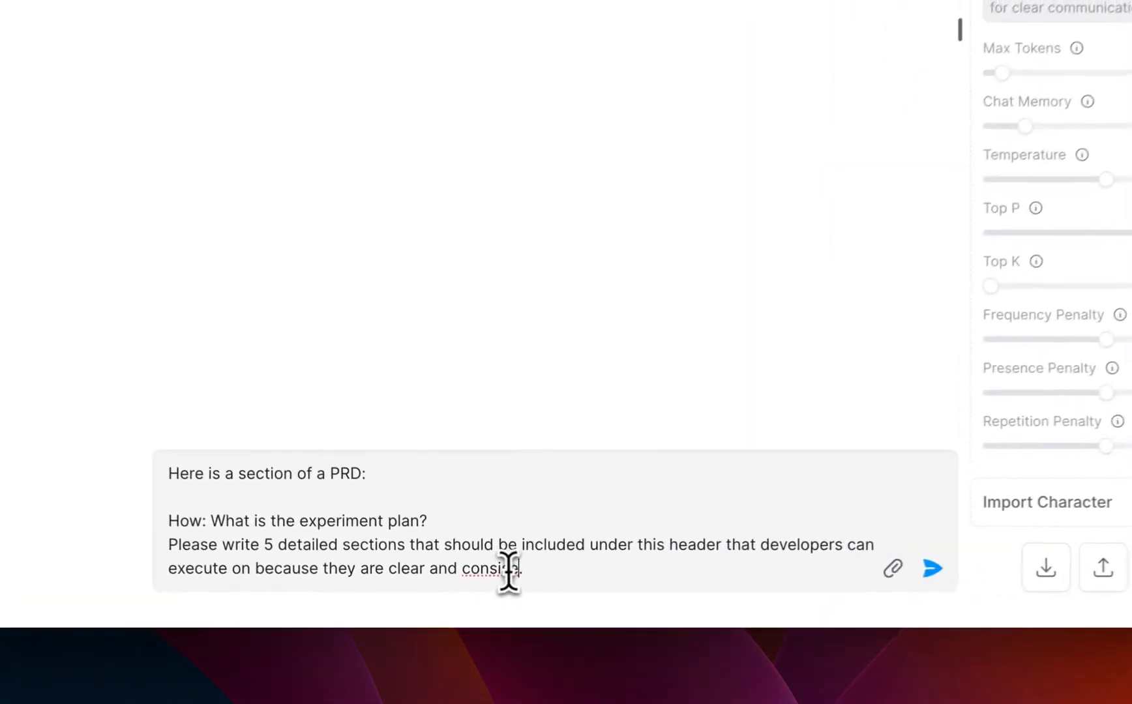
Step: Correct the spelling of "consise" to "concise" and send the revised prompt
{"action": "right_click", "coordinate": [461, 597]}
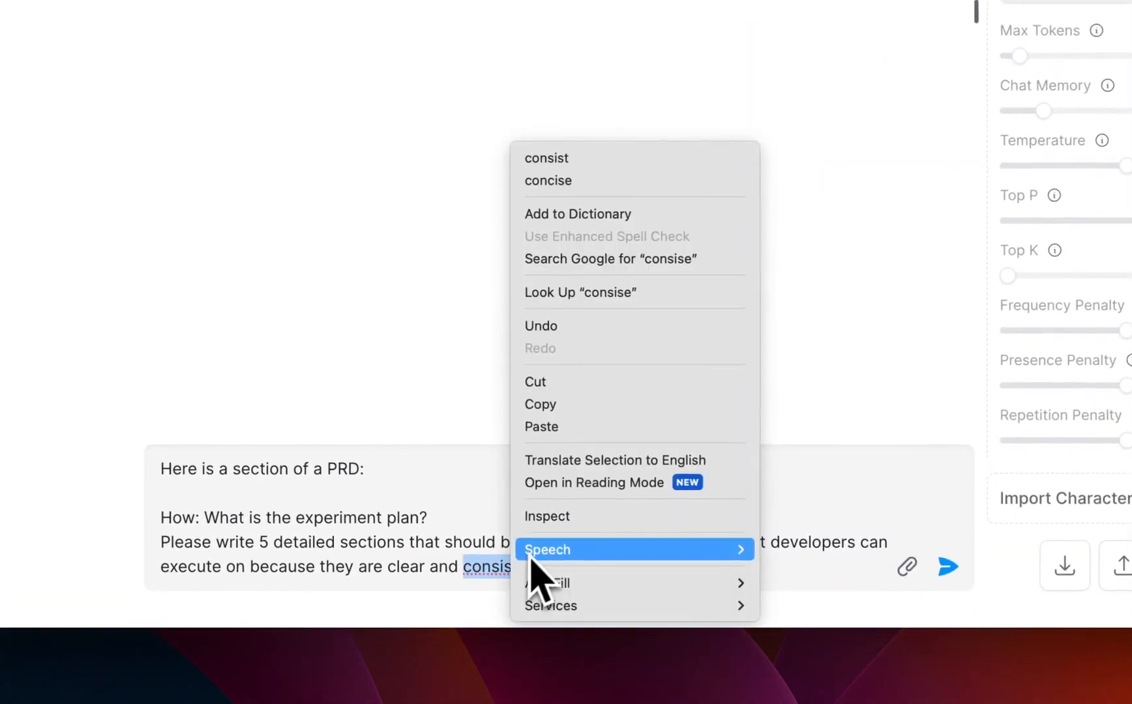
{"action": "left_click", "coordinate": [564, 213]}
{"action": "type", "text": "."}
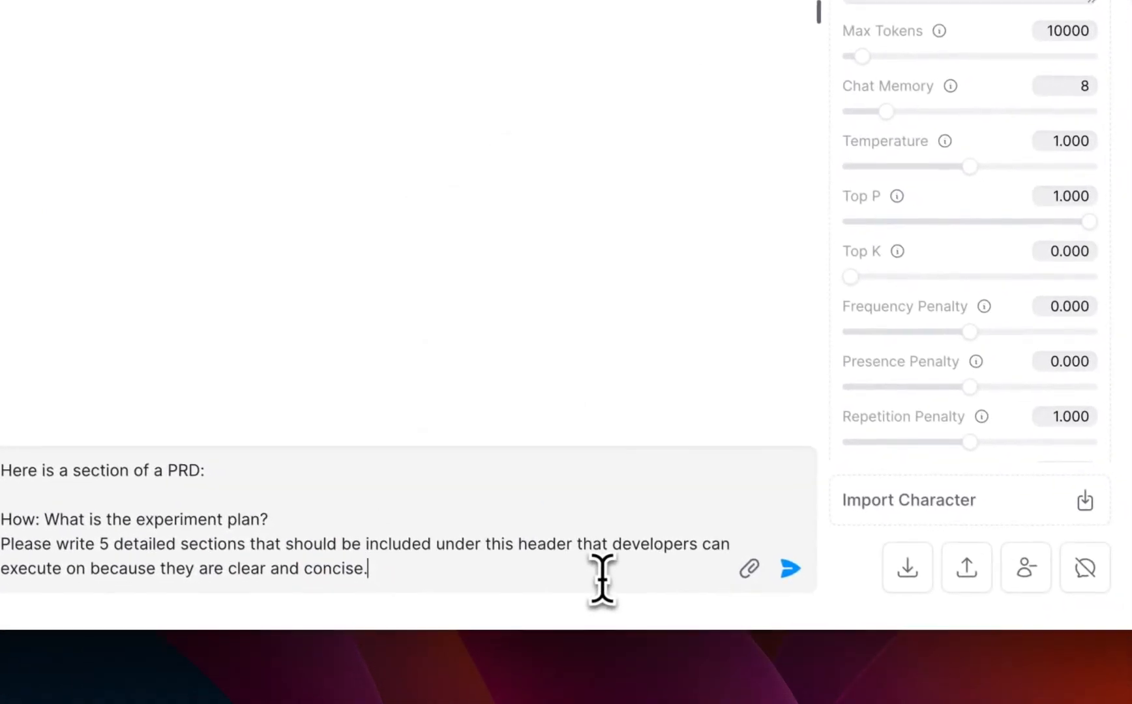
{"action": "key", "text": "Return"}
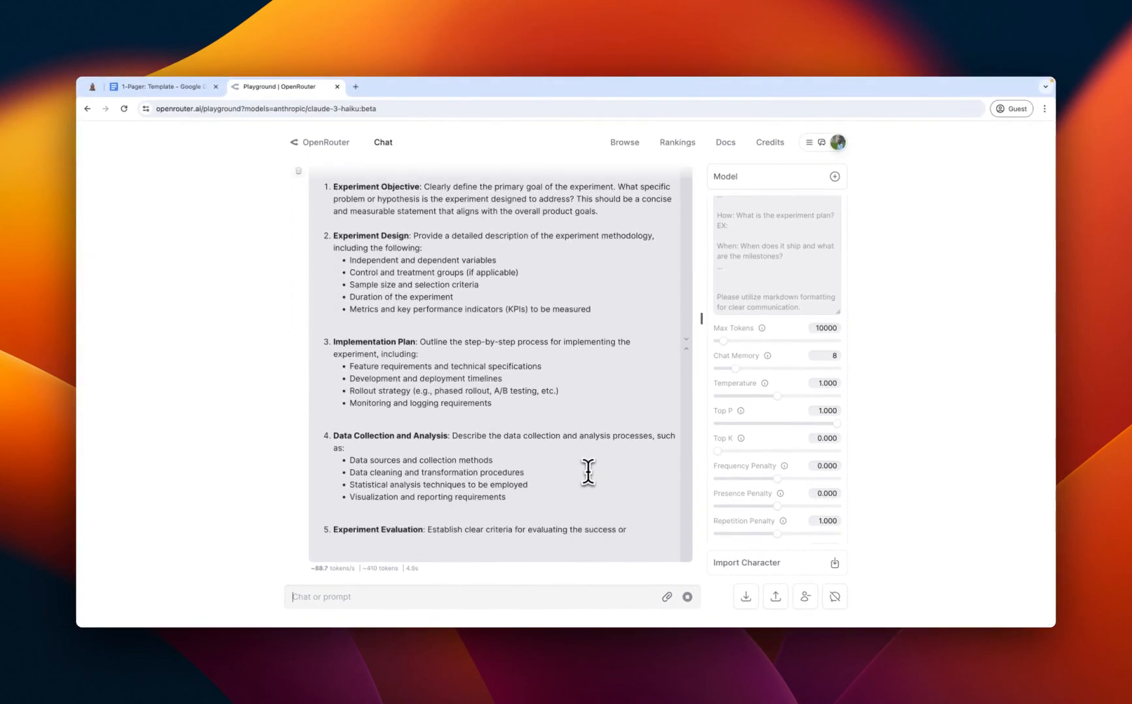
Step: Paste Claude 3 Haiku's answer under "EX:" in the experiment plan section of Claude 3 Opus's system prompt
{"action": "scroll", "coordinate": [588, 472], "scroll_direction": "up", "scroll_amount": 2}
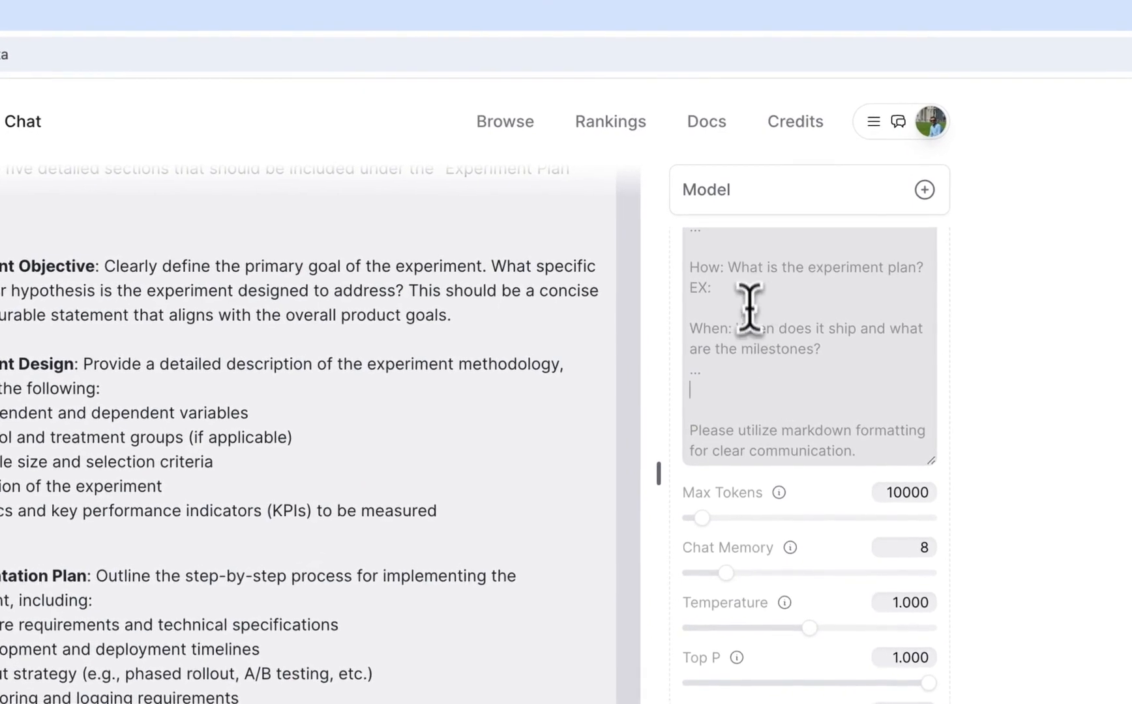
{"action": "left_click", "coordinate": [752, 225]}
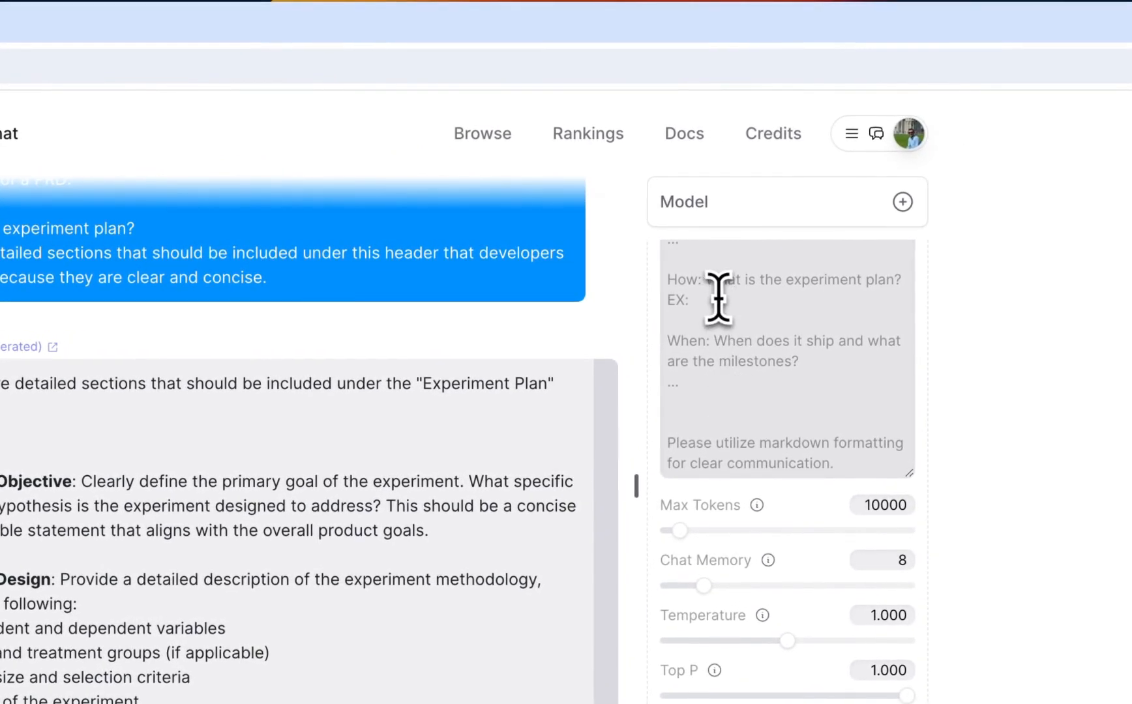
{"action": "key", "text": "ctrl+v"}
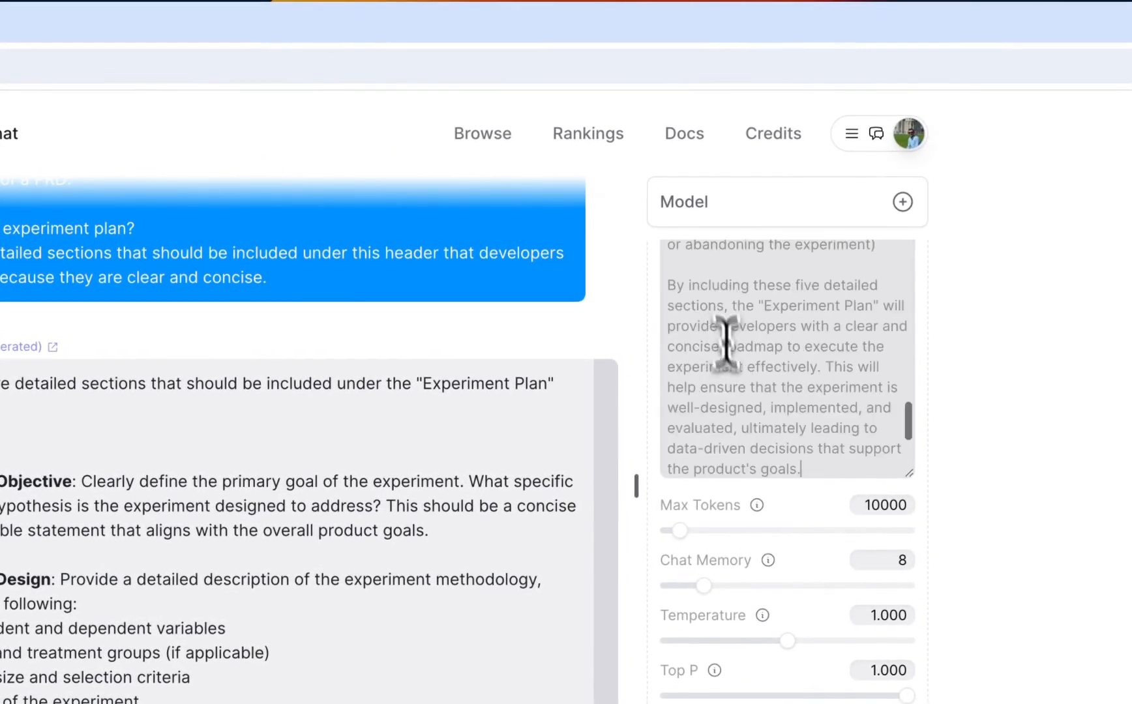
Step: Delete the closing summary paragraph and the "Sure! Here are five detailed sections" introduction from the pasted experiment plan example
{"action": "triple_click", "coordinate": [772, 352]}
{"action": "key", "text": "BackSpace"}
{"action": "scroll", "coordinate": [776, 336], "scroll_direction": "up", "scroll_amount": 5}
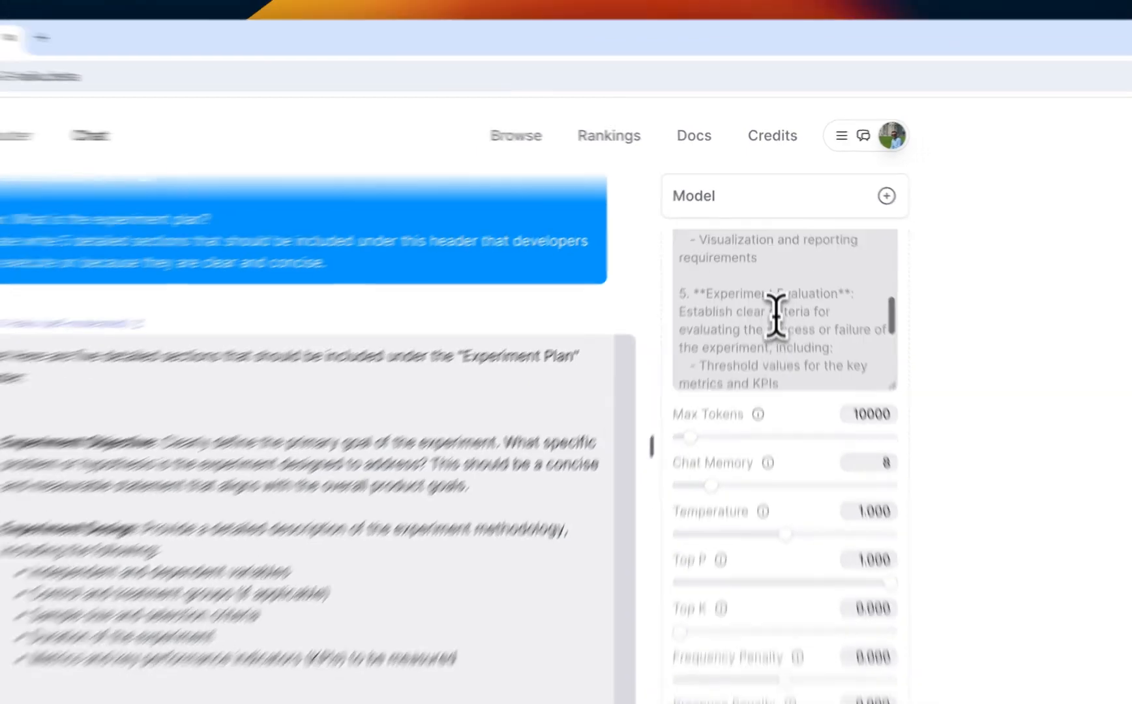
{"action": "scroll", "coordinate": [775, 315], "scroll_direction": "up", "scroll_amount": 5}
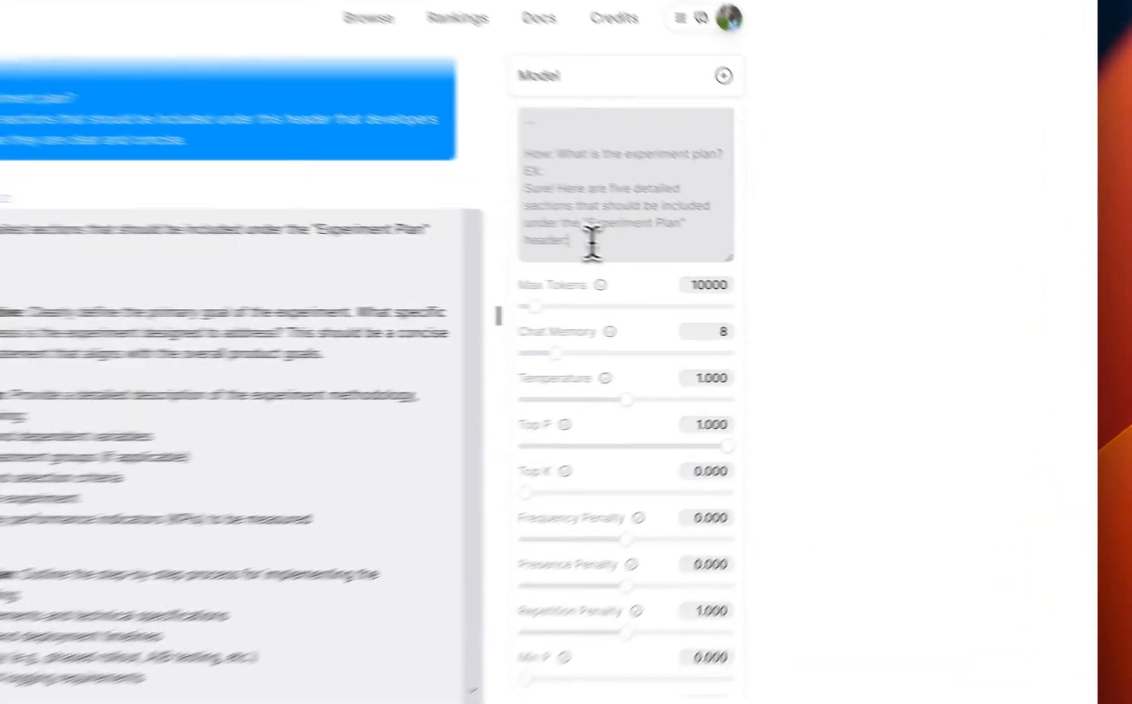
{"action": "left_click_drag", "start_coordinate": [774, 275], "coordinate": [714, 245]}
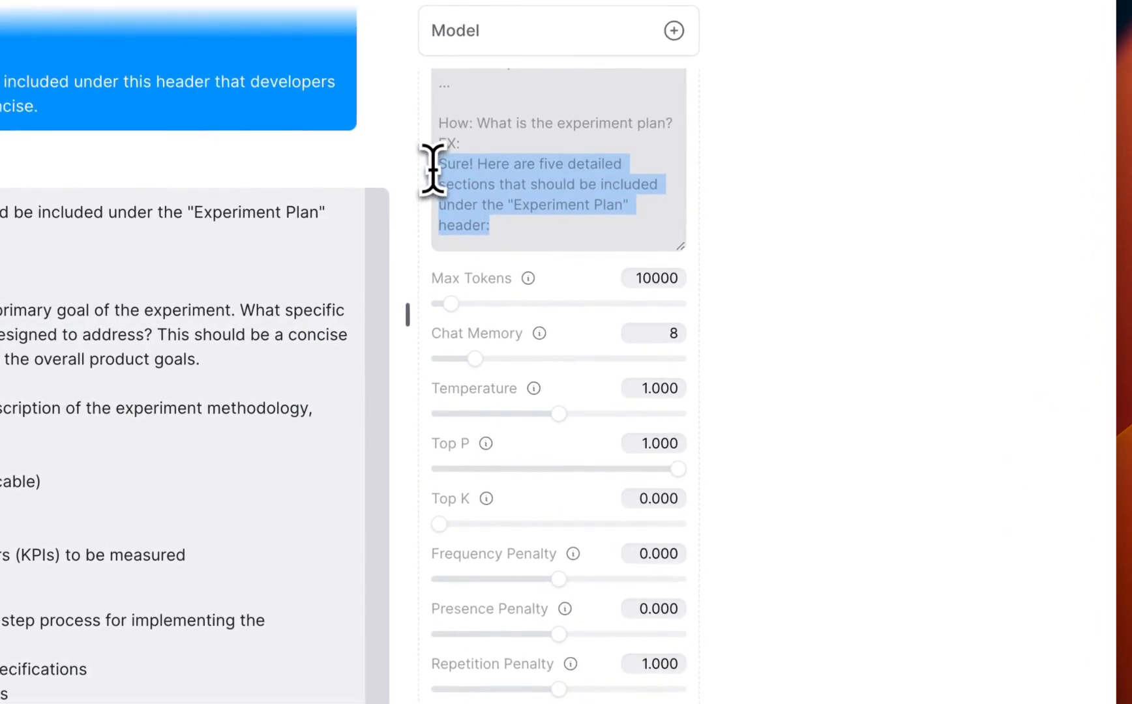
{"action": "key", "text": "BackSpace"}
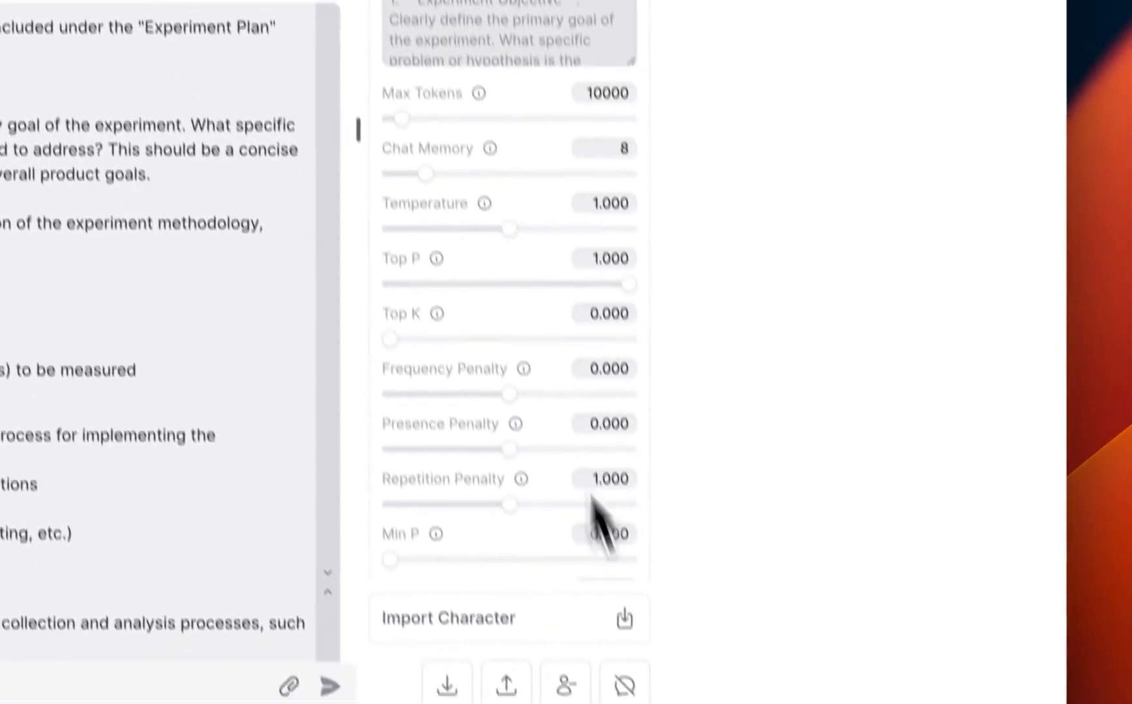
Step: Enable Claude 3 Opus and check its system prompt through to the markdown formatting instruction at the end
{"action": "scroll", "coordinate": [574, 456], "scroll_direction": "down", "scroll_amount": 5}
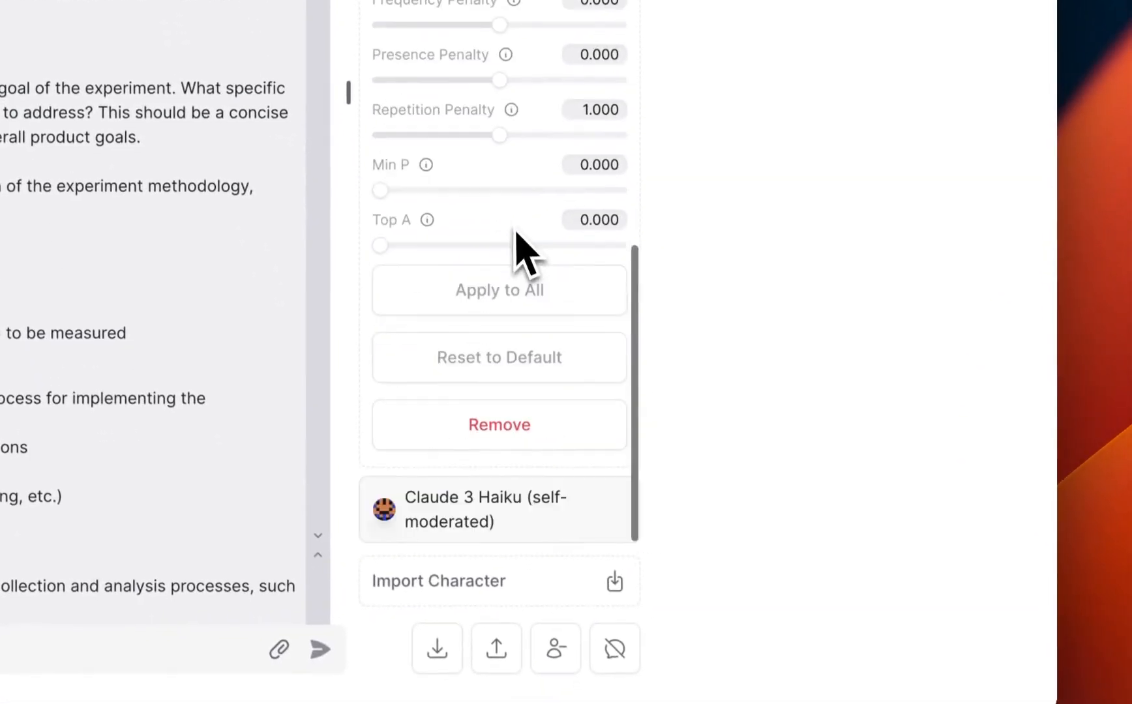
{"action": "scroll", "coordinate": [610, 499], "scroll_direction": "up", "scroll_amount": 10}
{"action": "left_click", "coordinate": [576, 101]}
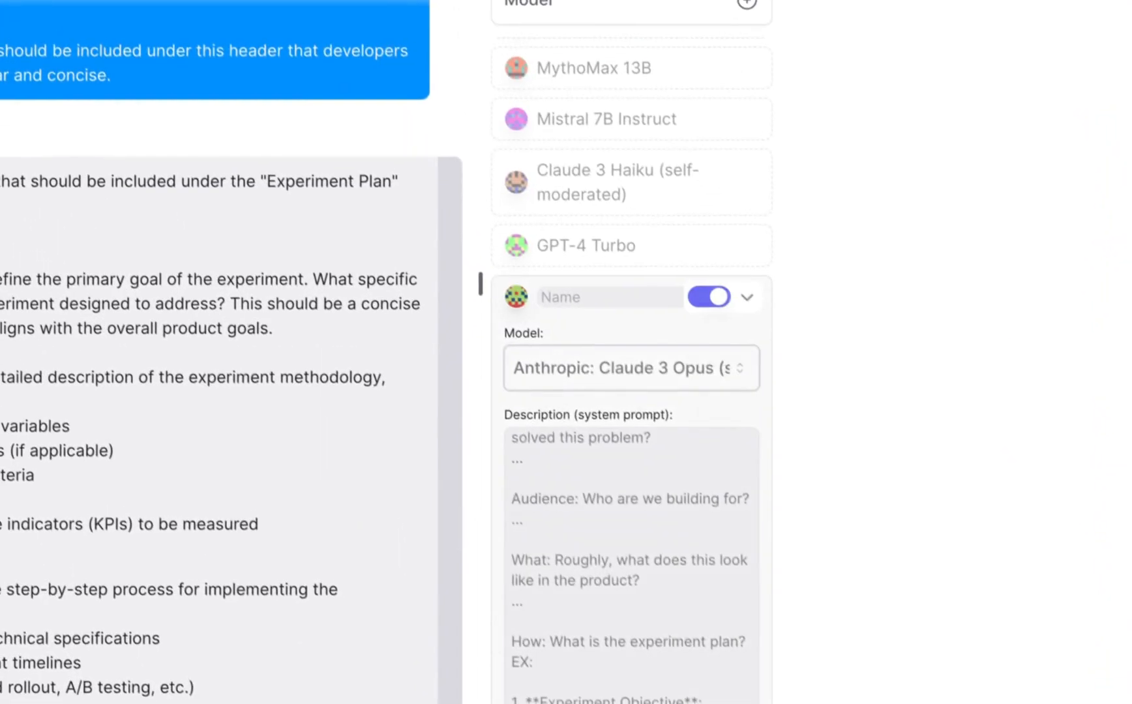
{"action": "scroll", "coordinate": [596, 316], "scroll_direction": "down", "scroll_amount": 10}
{"action": "scroll", "coordinate": [771, 564], "scroll_direction": "down", "scroll_amount": 15}
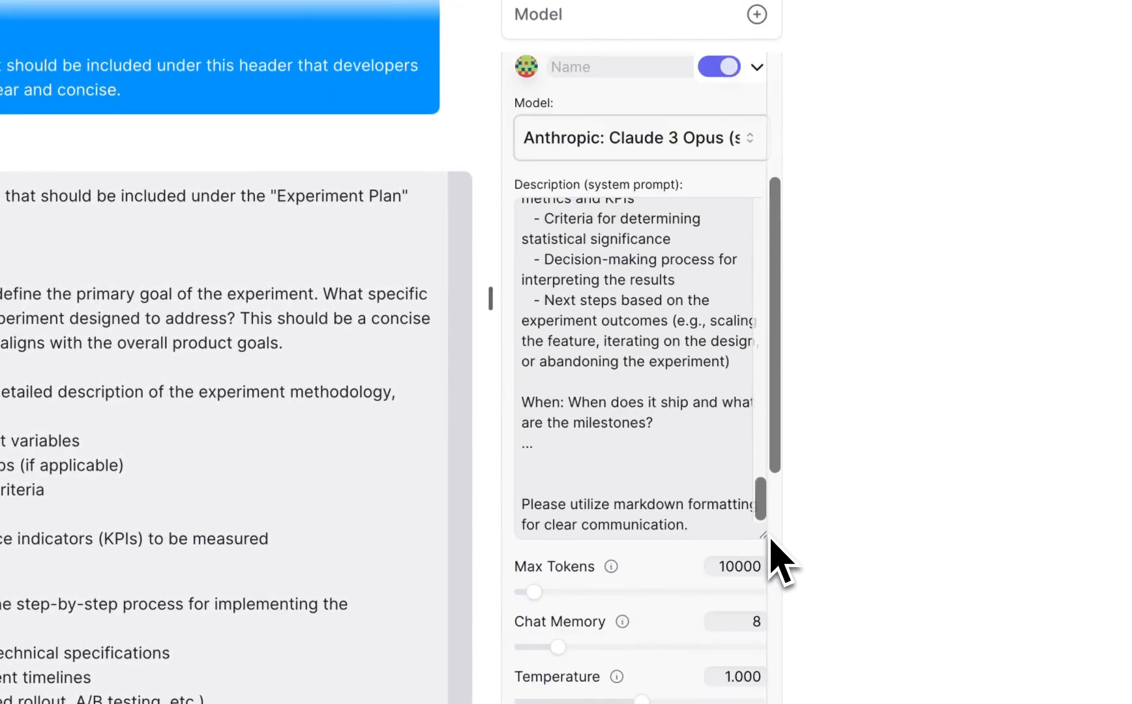
Step: Apply Claude 3 Opus's system prompt and settings to all models, confirm the change, and clear the chat
{"action": "left_click", "coordinate": [756, 542]}
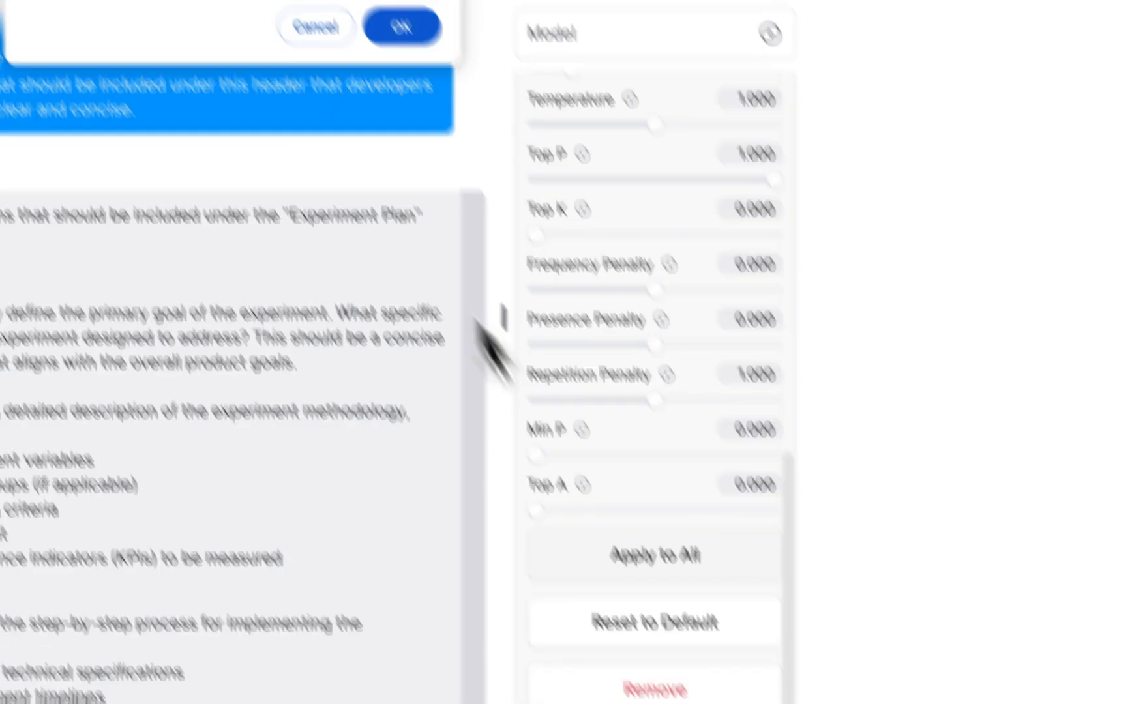
{"action": "left_click", "coordinate": [396, 25]}
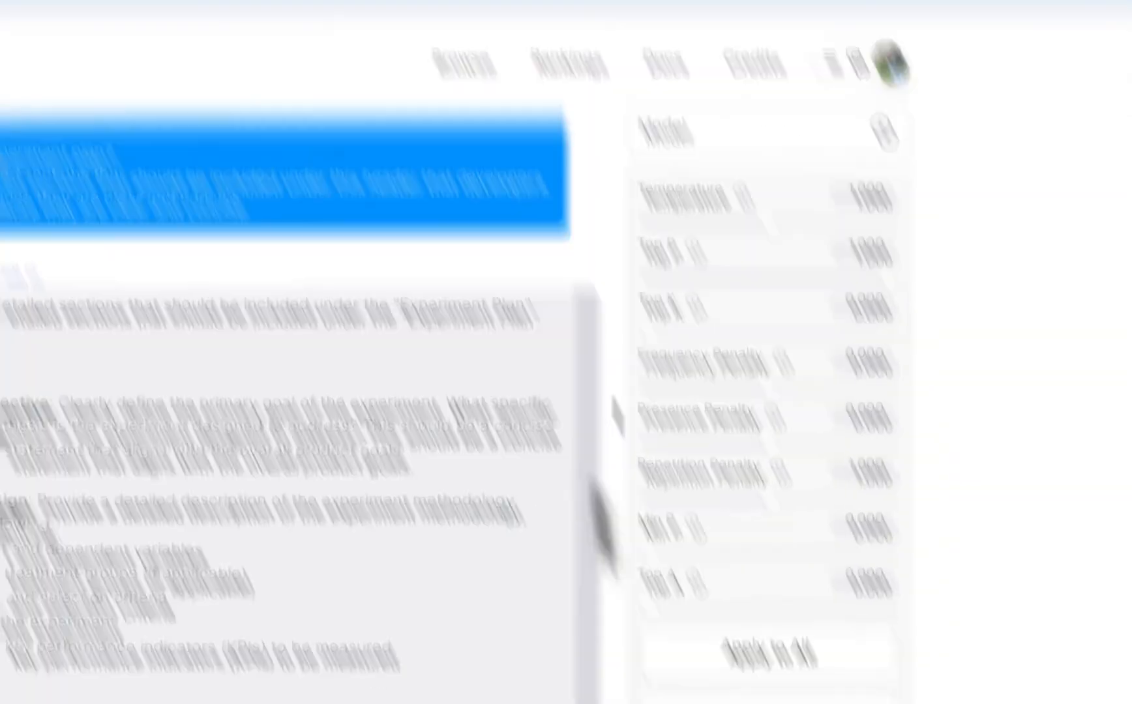
{"action": "left_click", "coordinate": [655, 609]}
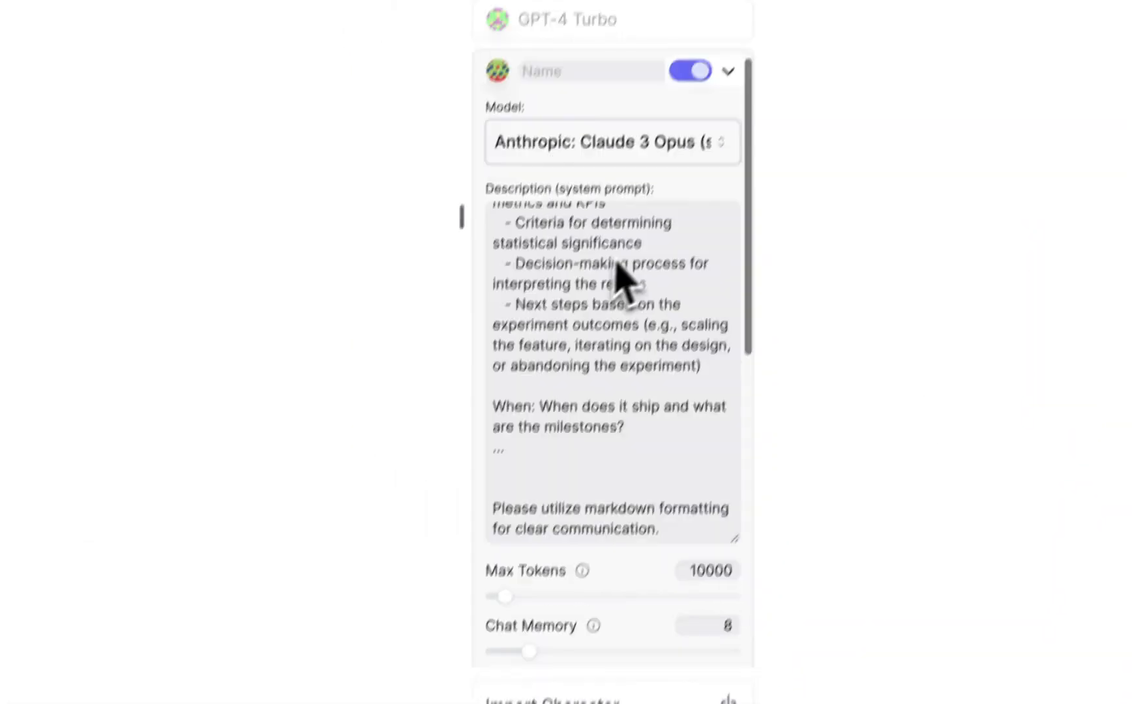
{"action": "scroll", "coordinate": [646, 300], "scroll_direction": "up", "scroll_amount": 4}
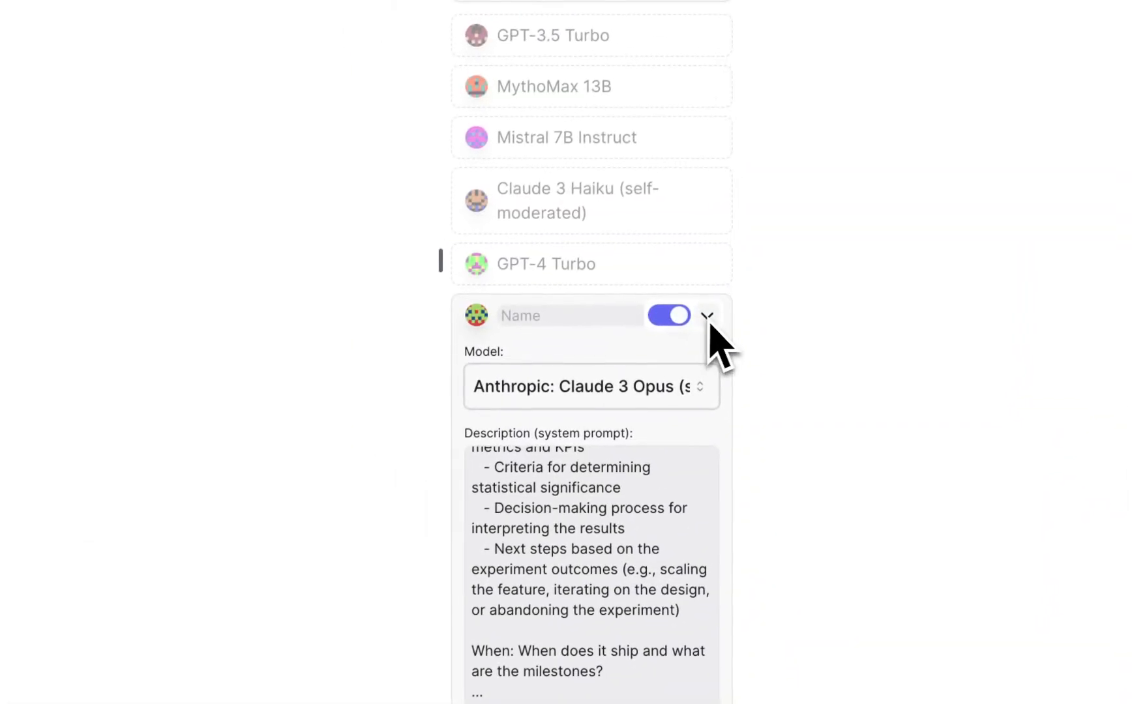
{"action": "left_click", "coordinate": [708, 317]}
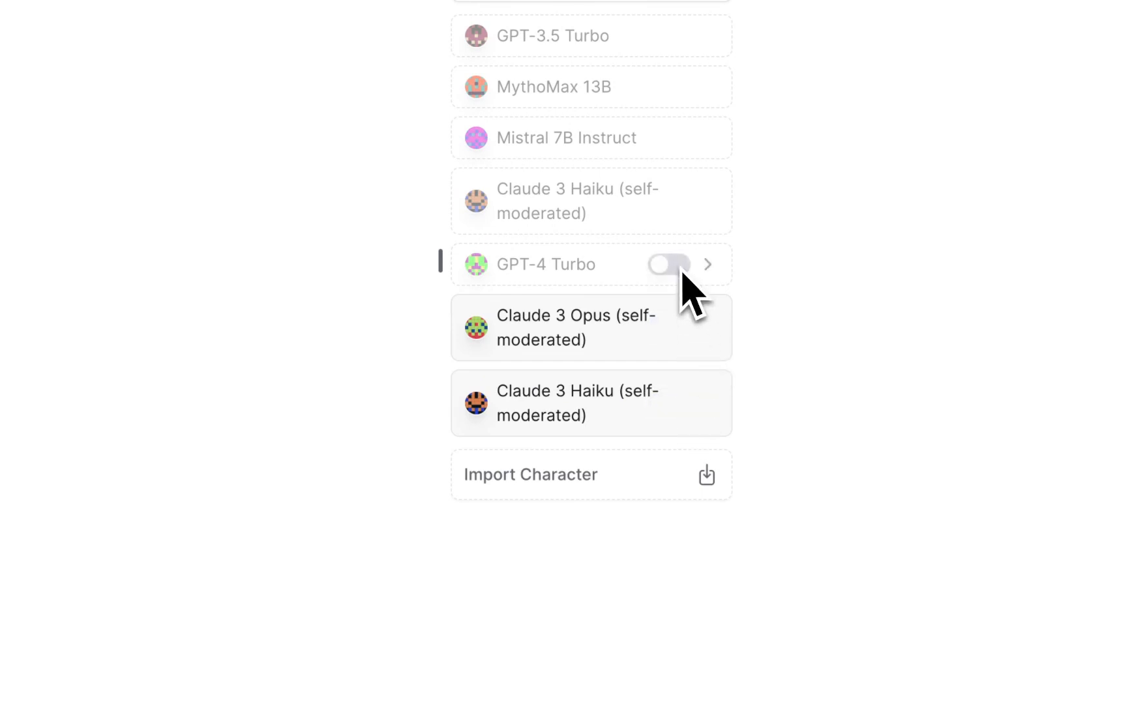
Step: Name the last Claude 3 Haiku entry in the model list "GeneralHaiku" and disable it
{"action": "left_click", "coordinate": [674, 404]}
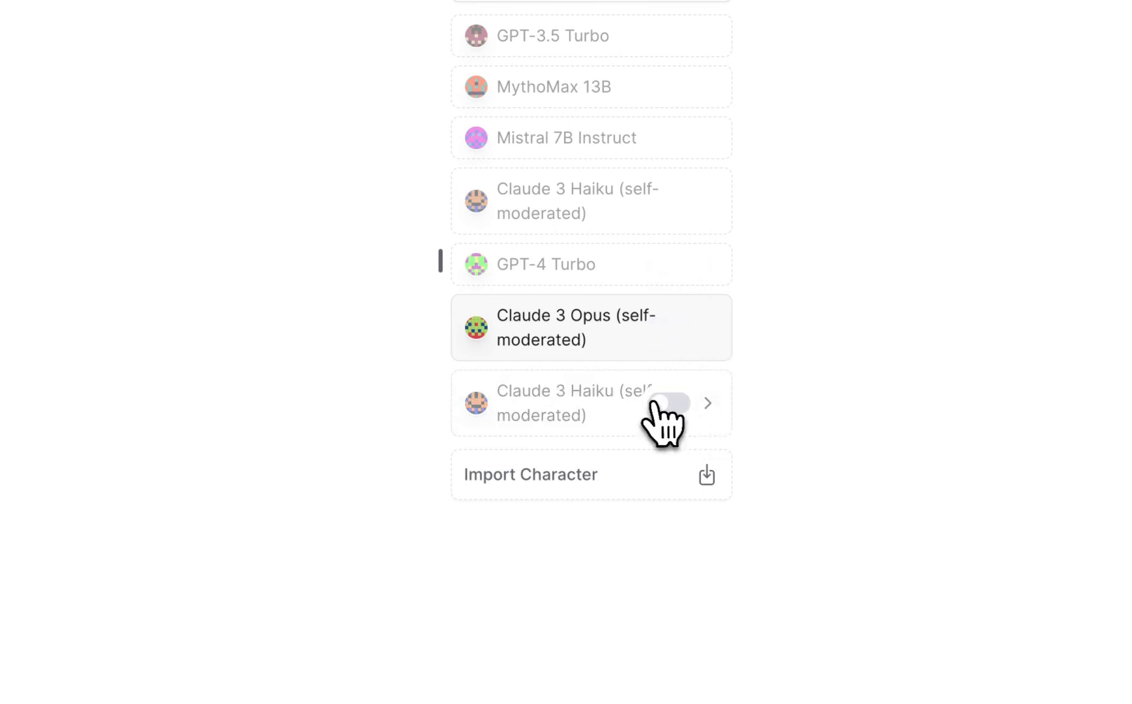
{"action": "left_click", "coordinate": [658, 403]}
{"action": "left_click", "coordinate": [707, 404]}
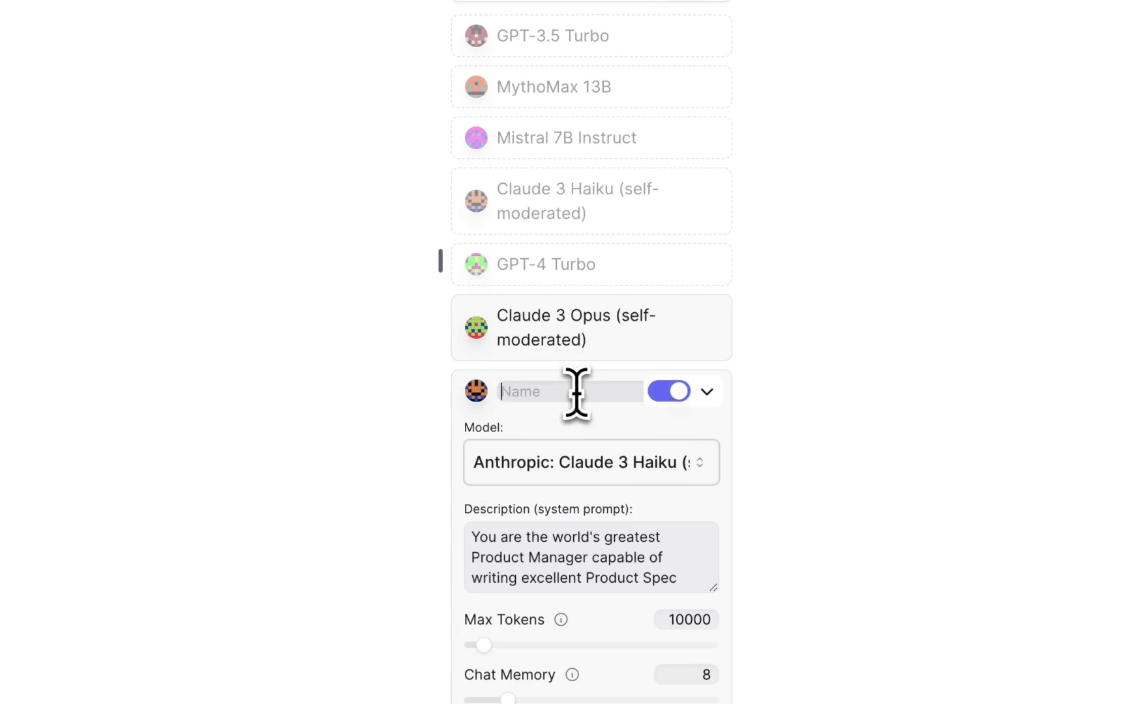
{"action": "type", "text": "General"}
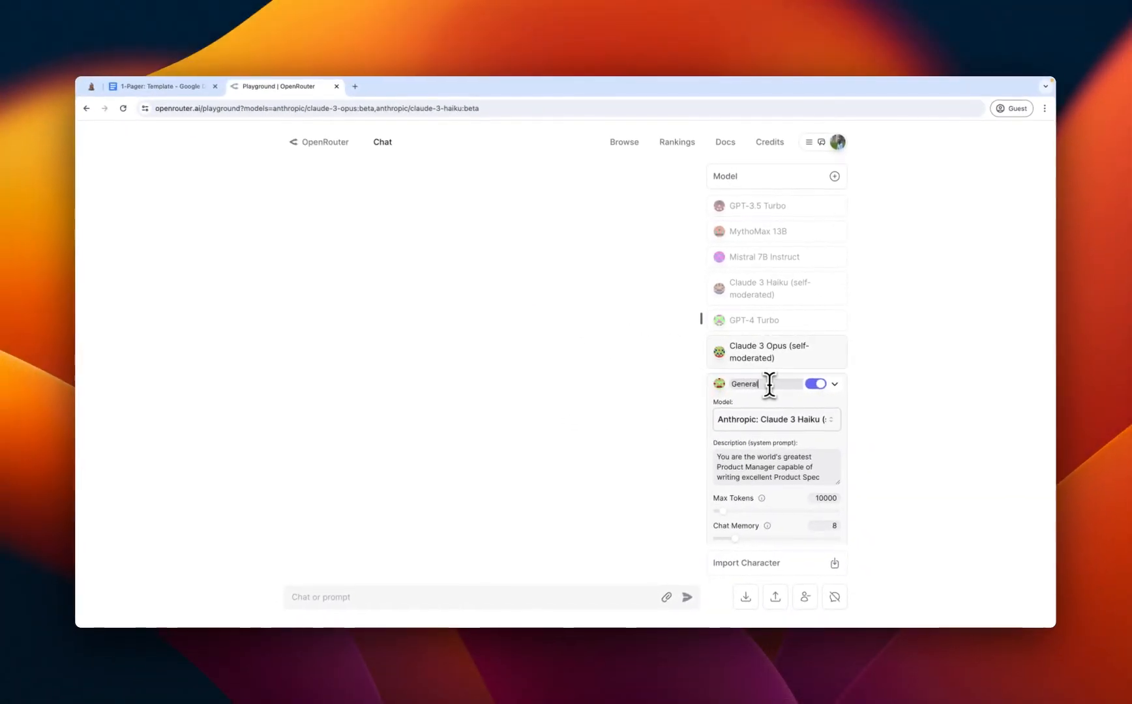
{"action": "type", "text": "Haiku"}
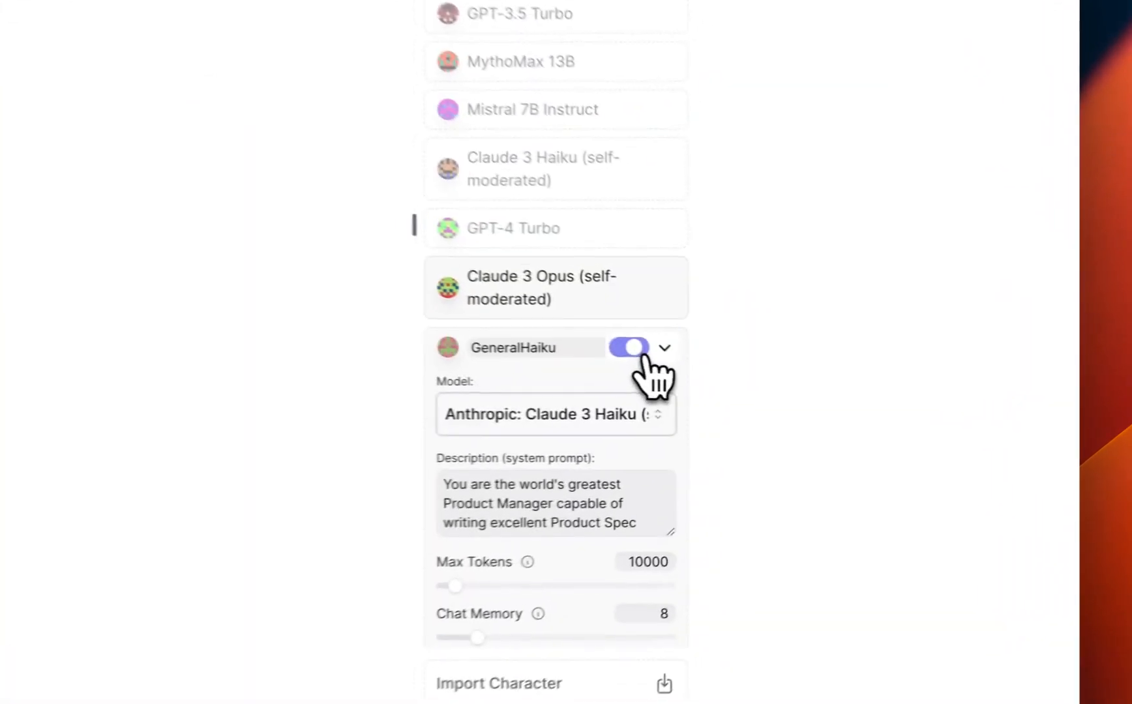
{"action": "left_click", "coordinate": [817, 384]}
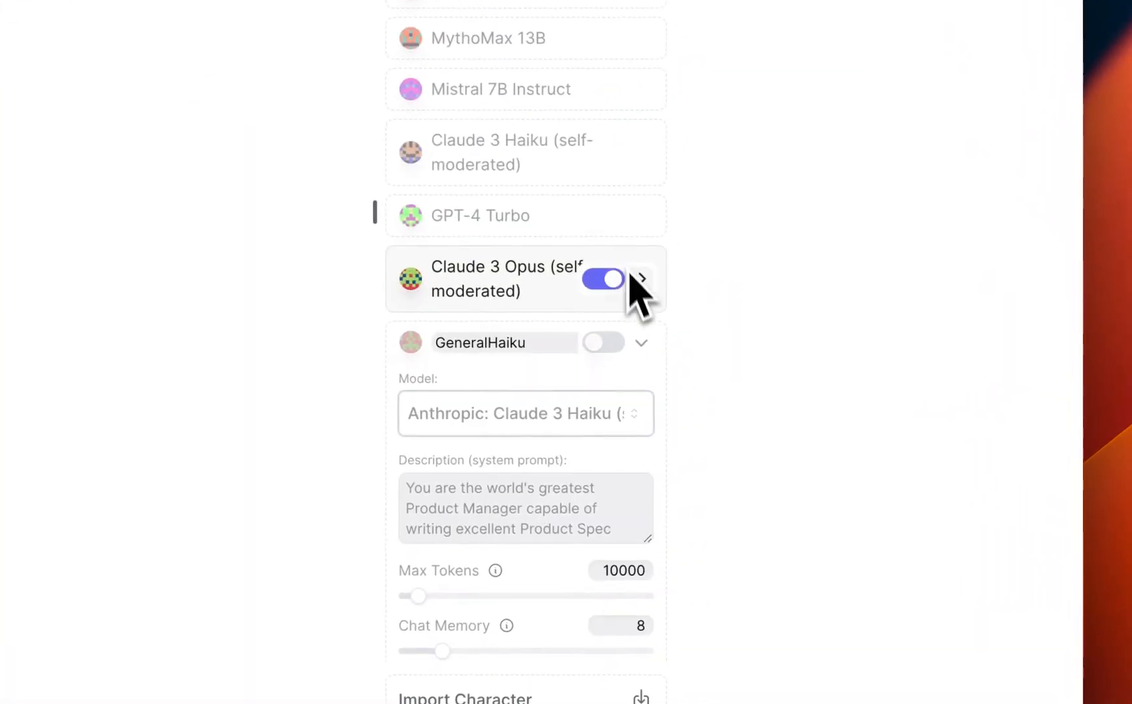
{"action": "left_click", "coordinate": [641, 343]}
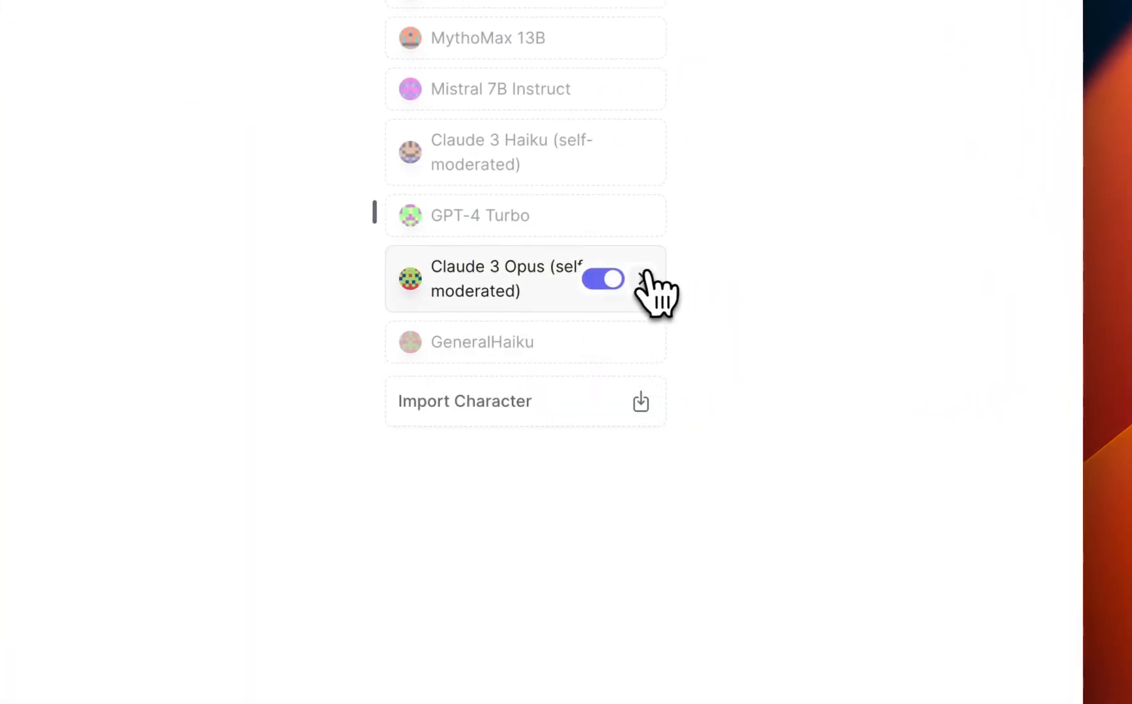
Step: Review Claude 3 Opus's system prompt and sampling parameters down to the end of its settings
{"action": "left_click", "coordinate": [645, 275]}
{"action": "scroll", "coordinate": [620, 423], "scroll_direction": "down", "scroll_amount": 6}
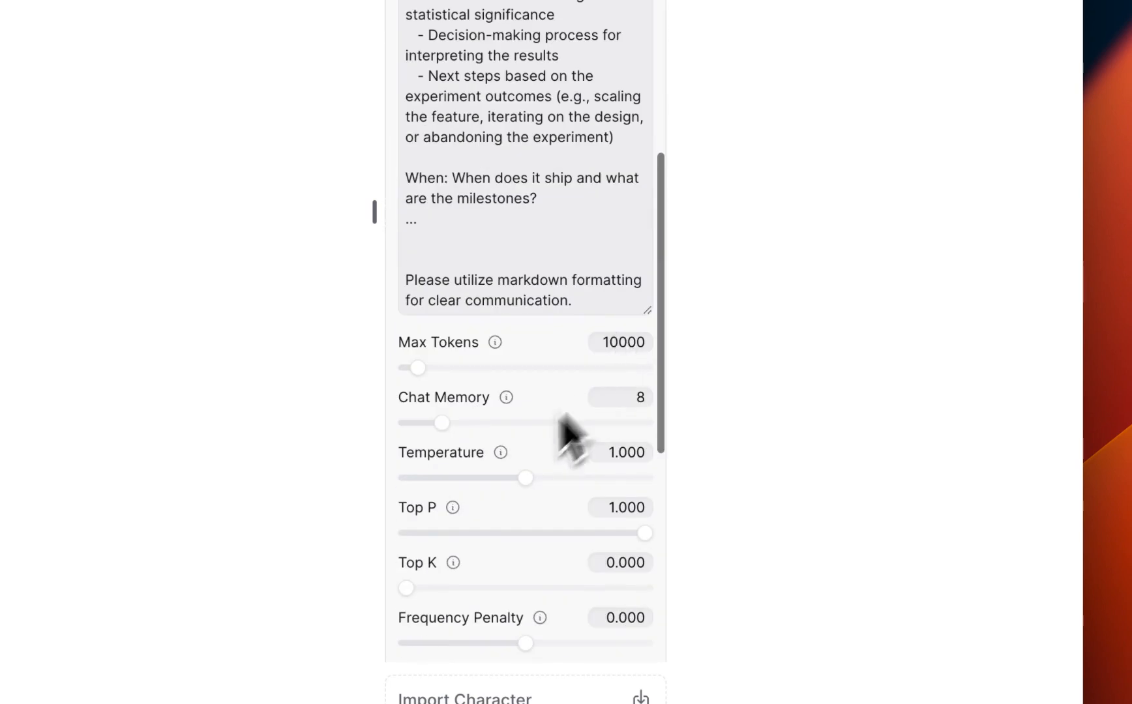
{"action": "scroll", "coordinate": [541, 476], "scroll_direction": "down", "scroll_amount": 7}
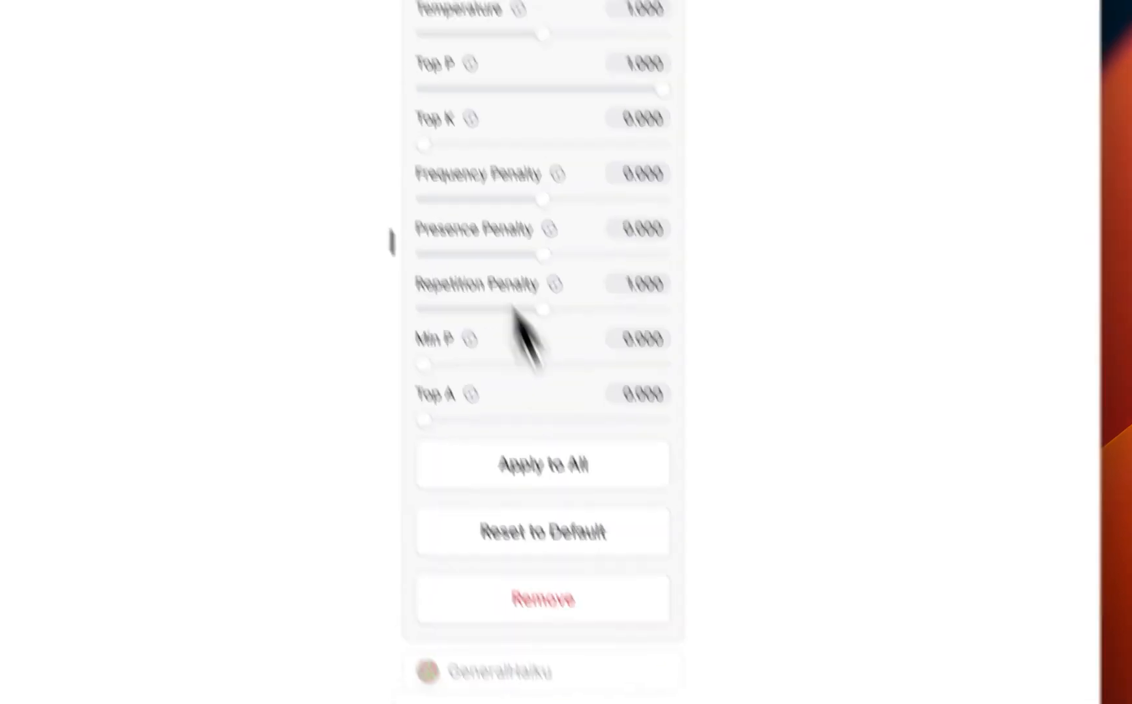
{"action": "scroll", "coordinate": [525, 313], "scroll_direction": "up", "scroll_amount": 8}
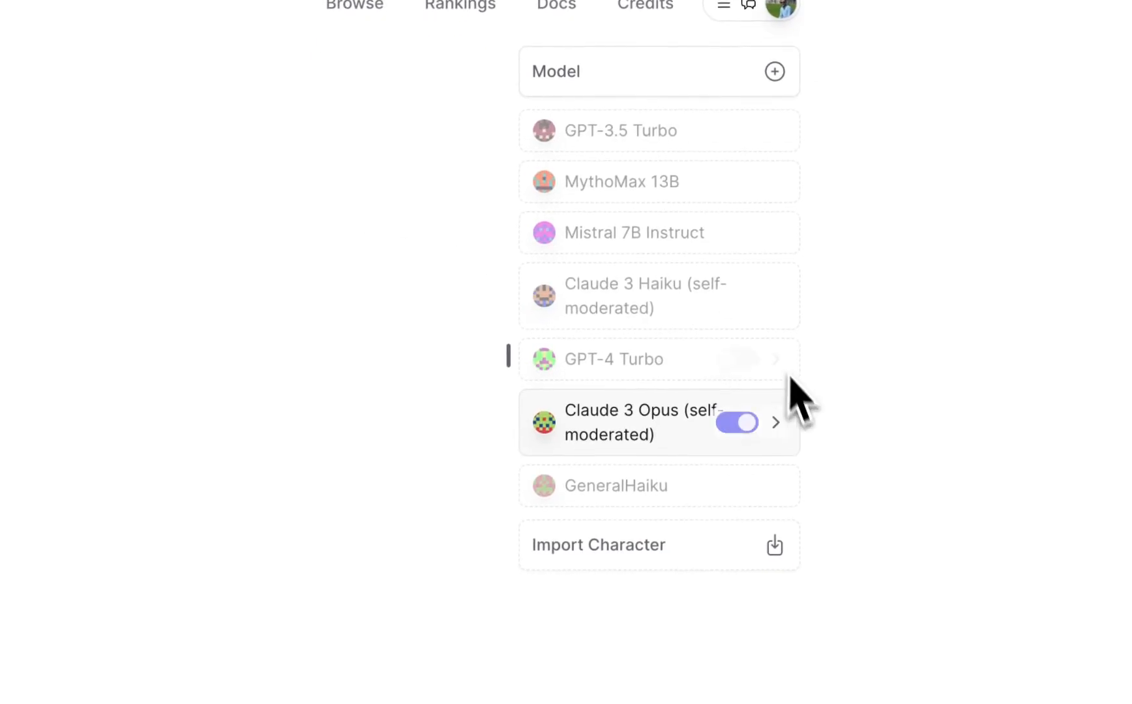
{"action": "left_click", "coordinate": [775, 424]}
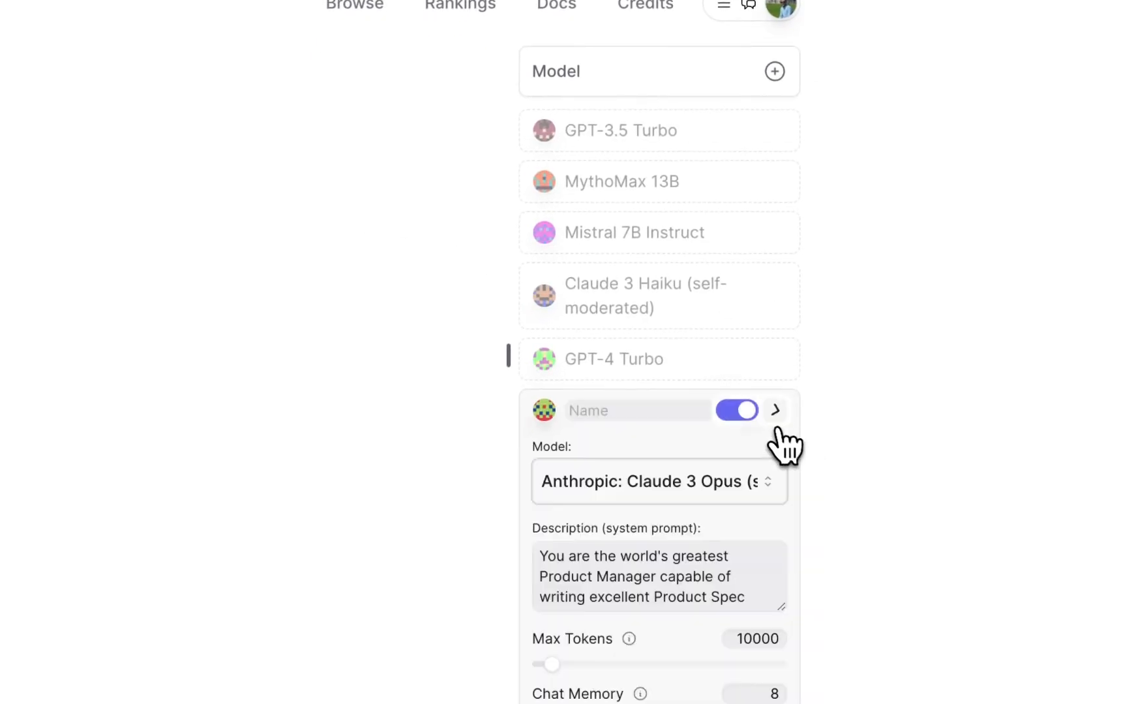
{"action": "scroll", "coordinate": [760, 508], "scroll_direction": "down", "scroll_amount": 6}
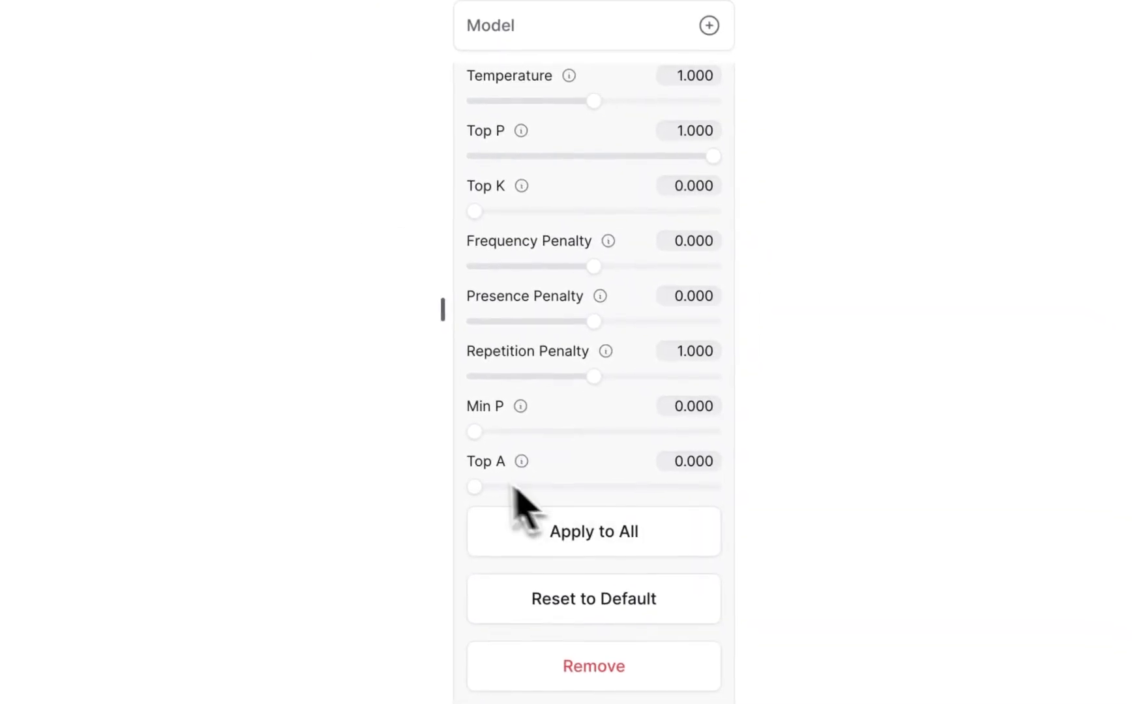
{"action": "scroll", "coordinate": [547, 489], "scroll_direction": "up", "scroll_amount": 10}
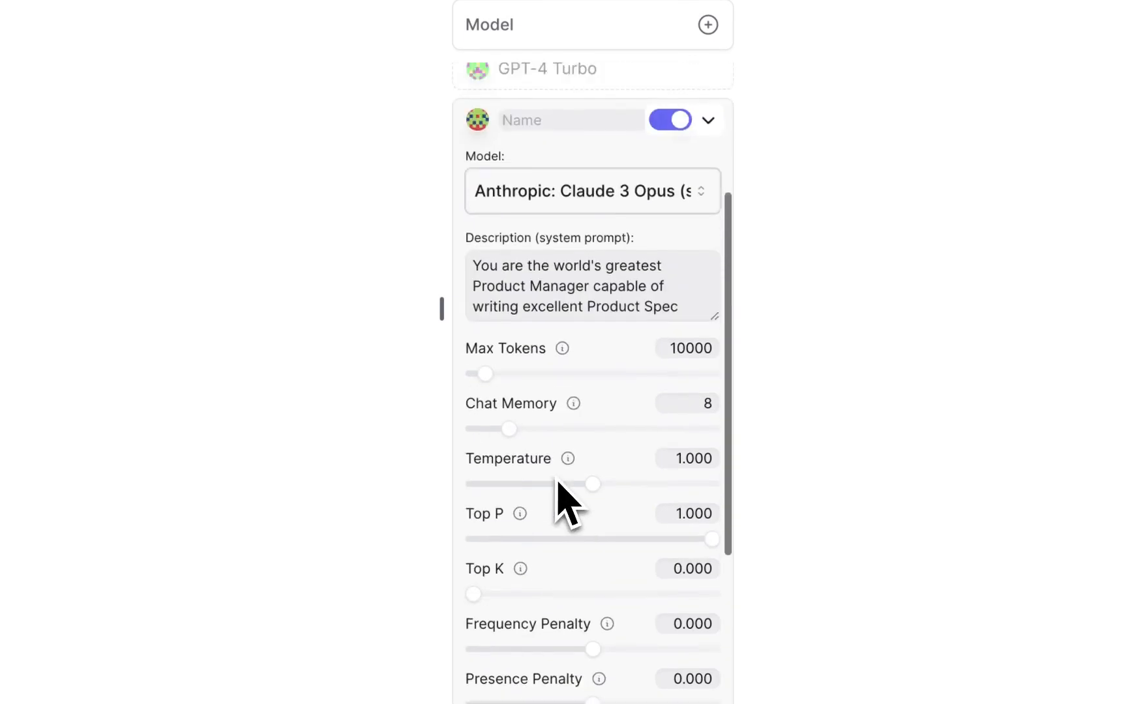
{"action": "scroll", "coordinate": [620, 294], "scroll_direction": "up", "scroll_amount": 3}
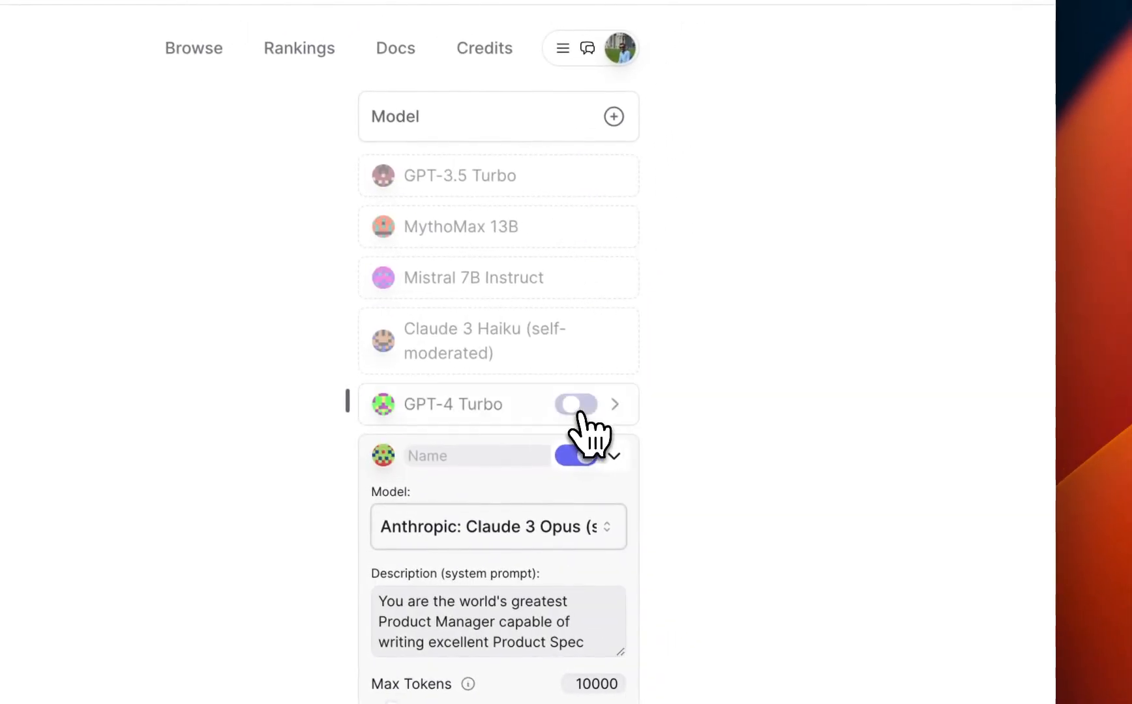
Step: Check GPT-4 Turbo's system prompt and enable it along with Claude 3 Haiku, Mistral 7B Instruct, MythoMax 13B and GPT-3.5 Turbo
{"action": "left_click", "coordinate": [612, 407]}
{"action": "scroll", "coordinate": [557, 560], "scroll_direction": "down", "scroll_amount": 2}
{"action": "scroll", "coordinate": [558, 555], "scroll_direction": "down", "scroll_amount": 5}
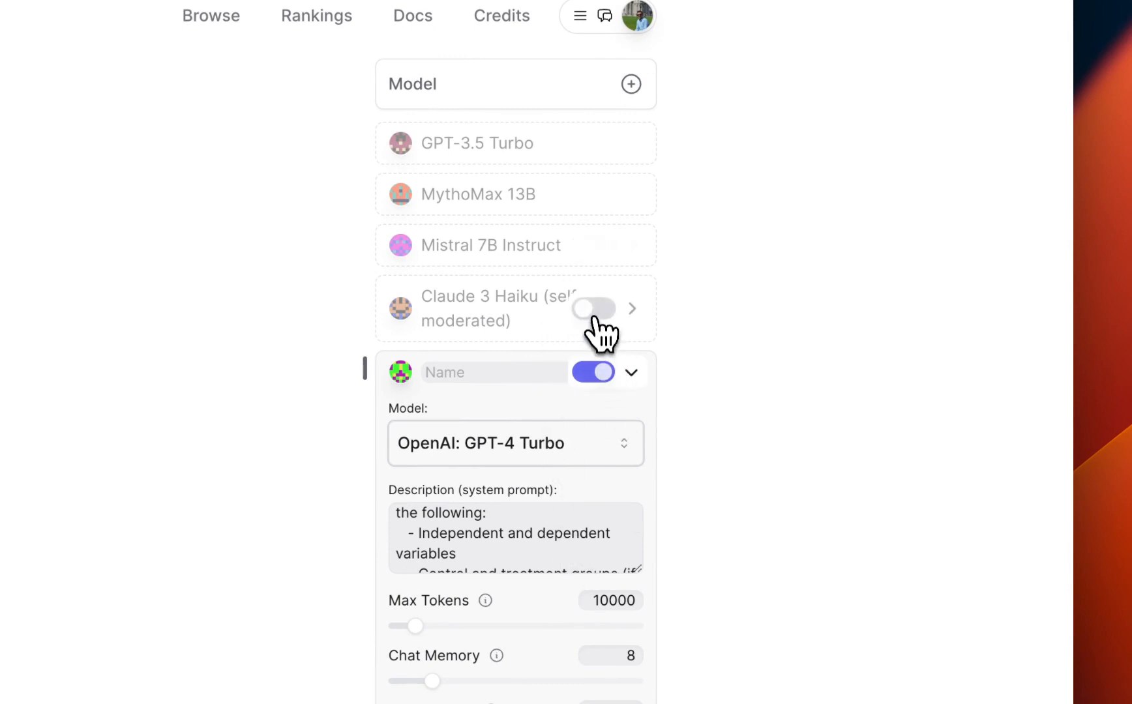
{"action": "left_click", "coordinate": [593, 310]}
{"action": "left_click", "coordinate": [592, 246]}
{"action": "left_click", "coordinate": [594, 194]}
{"action": "left_click", "coordinate": [593, 144]}
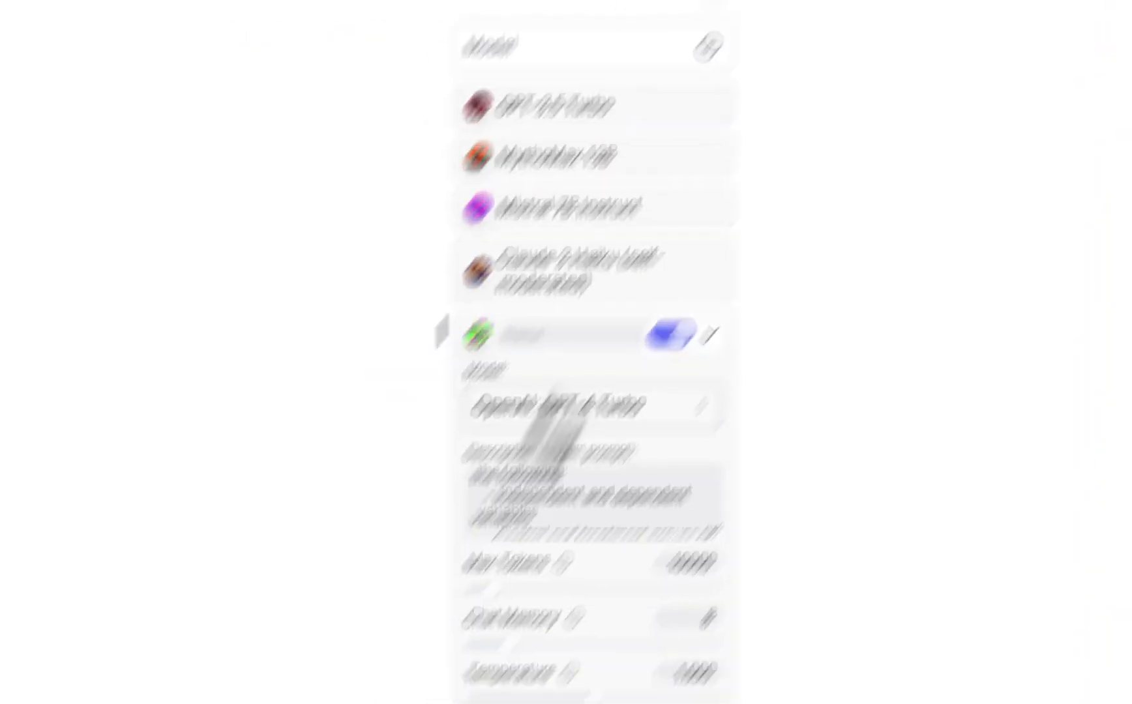
Step: Paste the copied cooking website idea into the chat prompt and send it to the enabled models
{"action": "left_click", "coordinate": [424, 593]}
{"action": "key", "text": "super+v"}
{"action": "key", "text": "Return"}
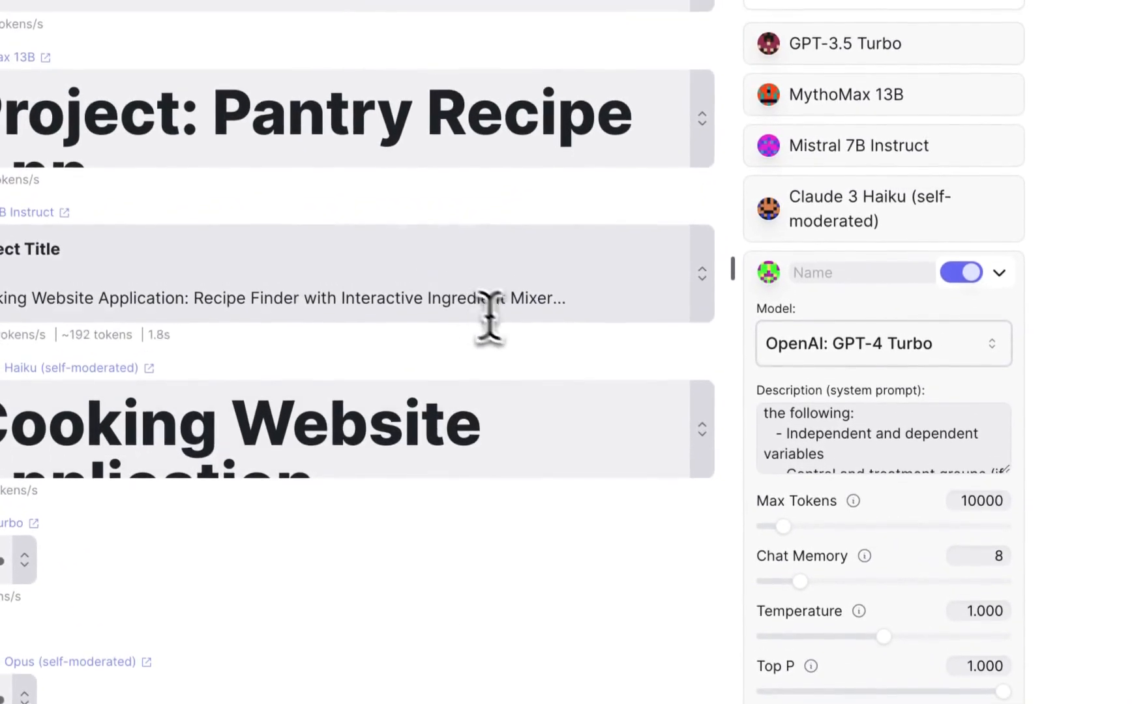
Step: Expand Claude 3 Haiku's product spec and examine its description, problem and "Why" sections
{"action": "left_click", "coordinate": [702, 428]}
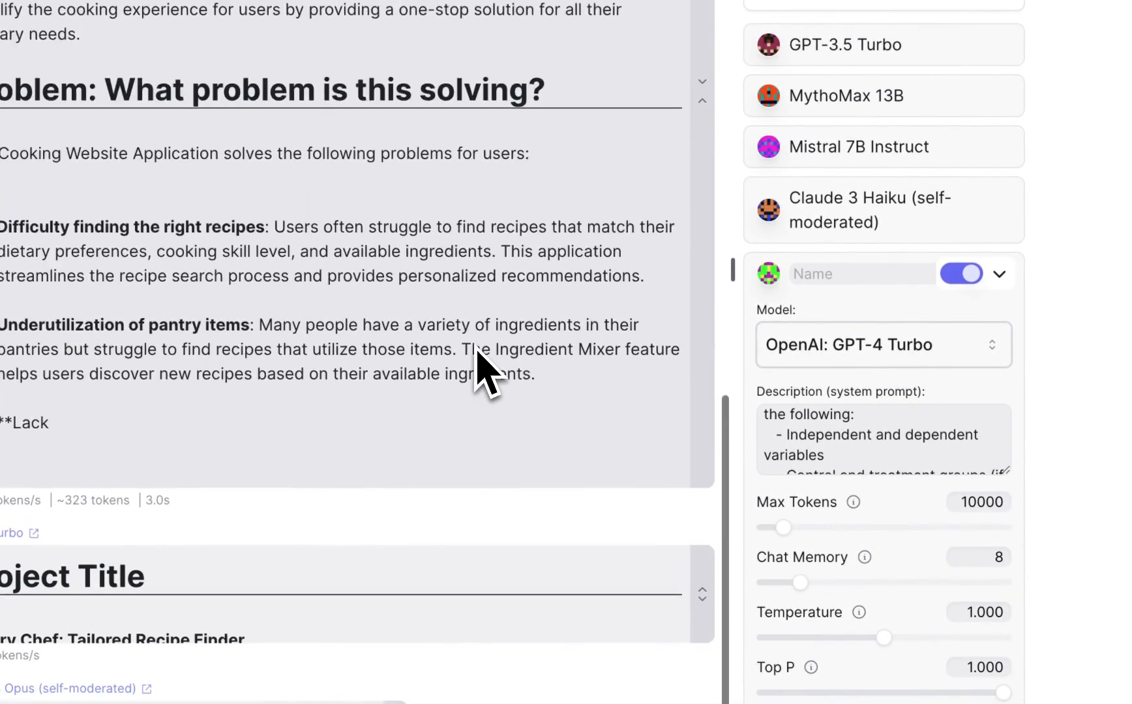
{"action": "scroll", "coordinate": [479, 352], "scroll_direction": "up", "scroll_amount": 5}
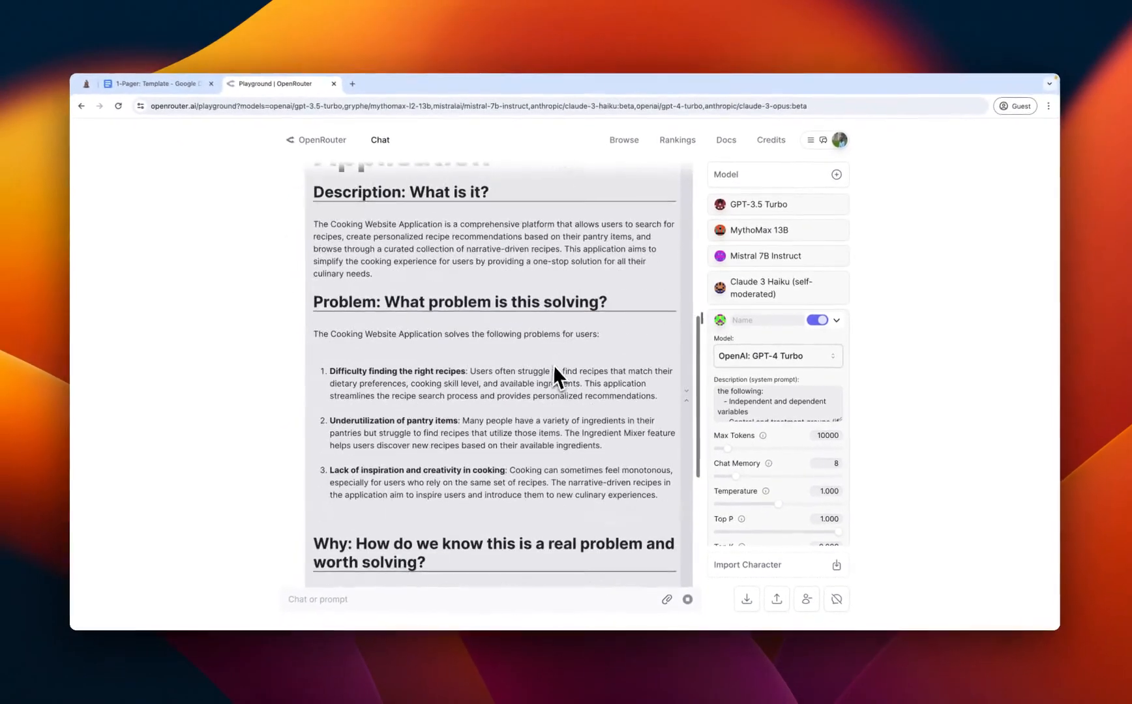
{"action": "scroll", "coordinate": [553, 366], "scroll_direction": "down", "scroll_amount": 10}
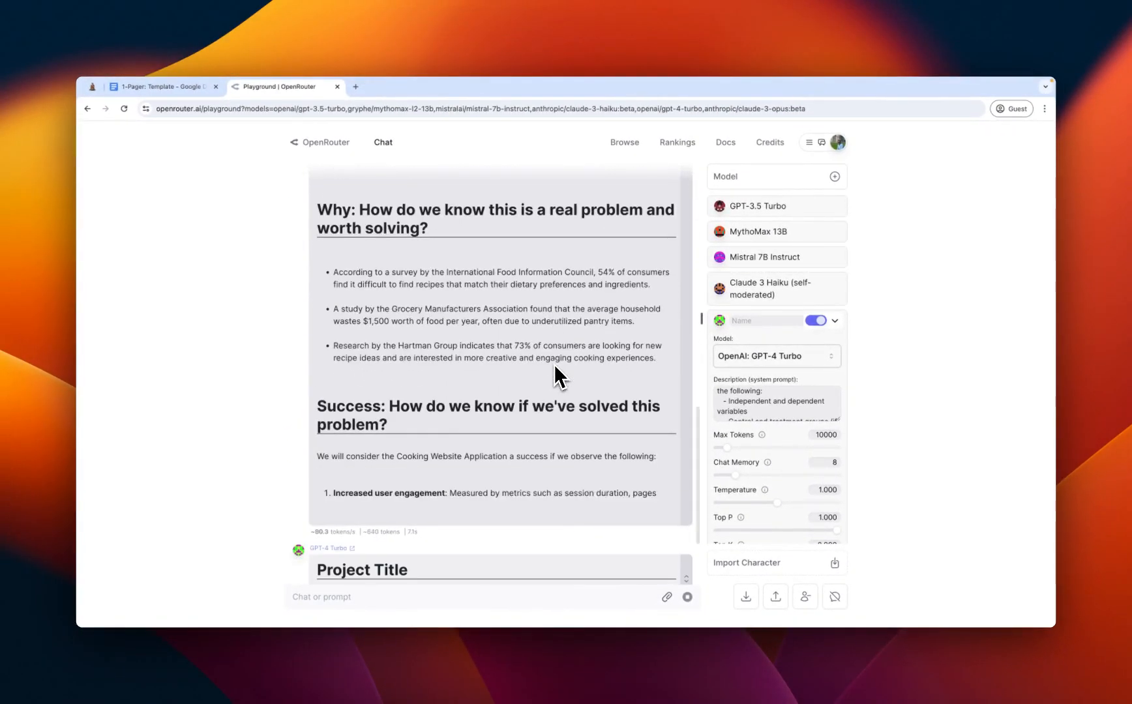
{"action": "scroll", "coordinate": [554, 366], "scroll_direction": "up", "scroll_amount": 2}
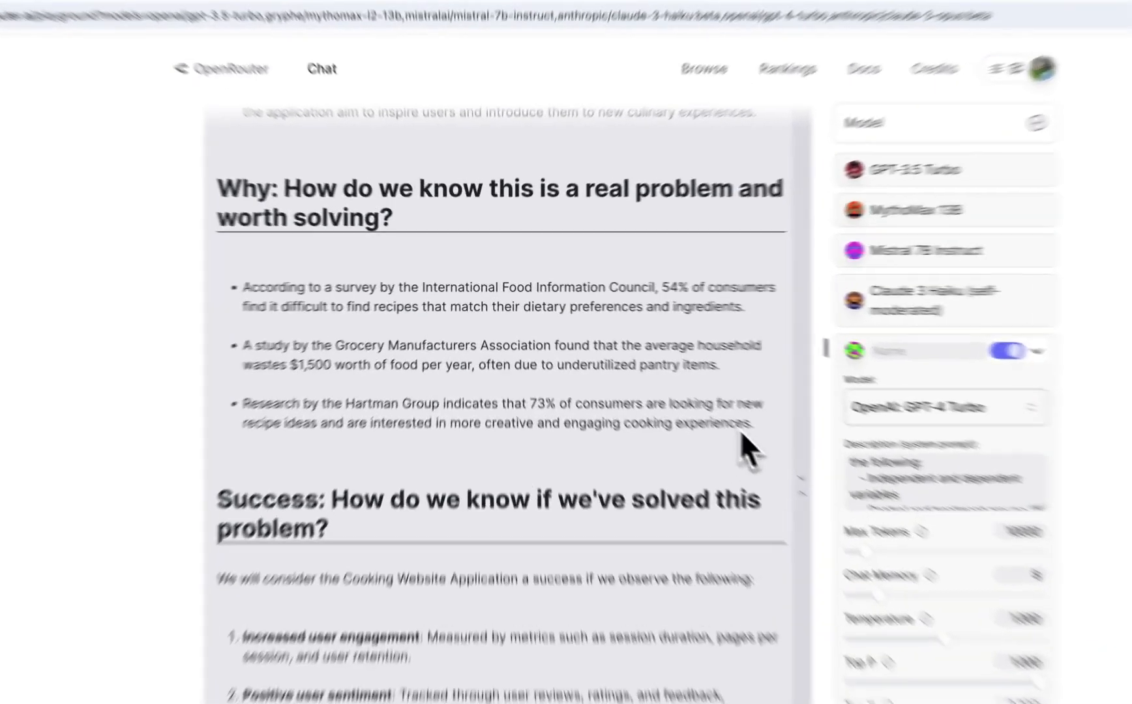
{"action": "left_click_drag", "start_coordinate": [645, 367], "coordinate": [385, 218]}
{"action": "left_click", "coordinate": [384, 218]}
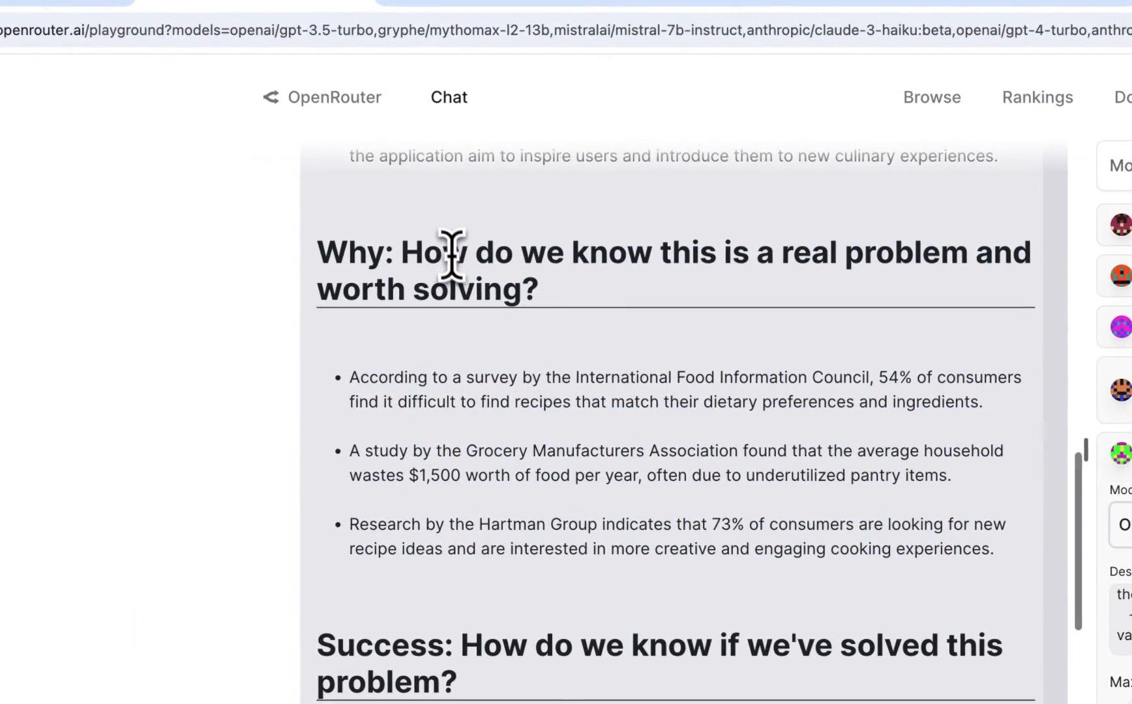
Step: Examine the rest of Claude 3 Haiku's spec, from the success criteria through the experiment plan to the shipping milestones
{"action": "scroll", "coordinate": [587, 427], "scroll_direction": "down", "scroll_amount": 2}
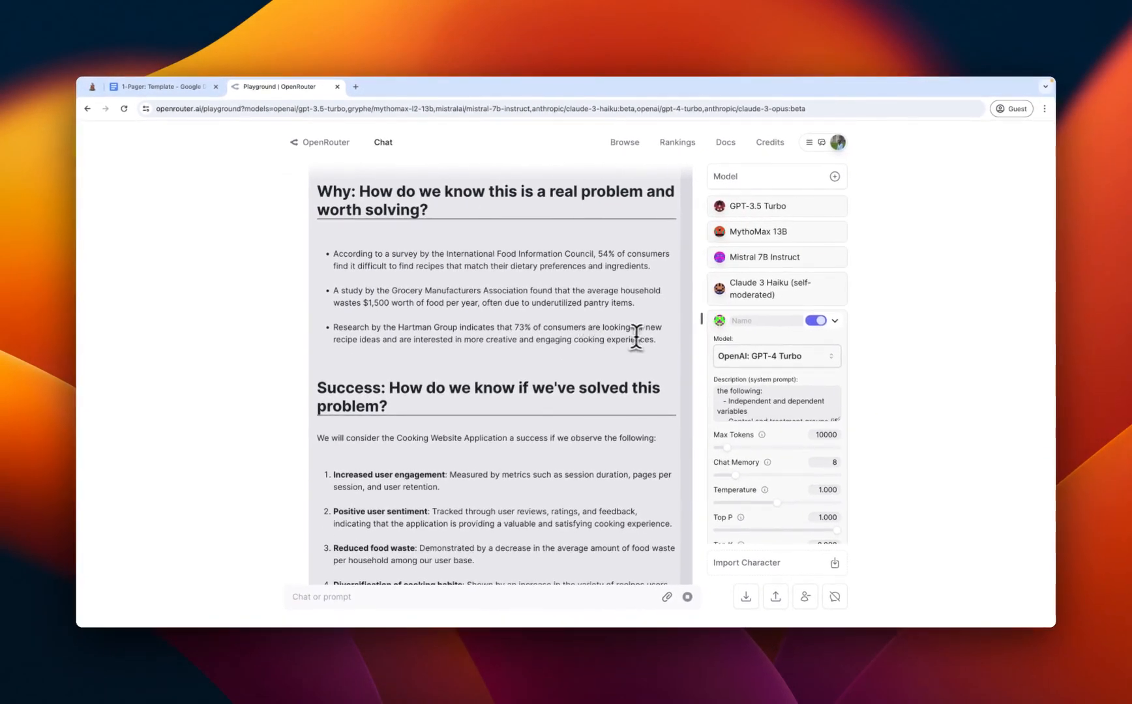
{"action": "scroll", "coordinate": [635, 336], "scroll_direction": "down", "scroll_amount": 5}
{"action": "scroll", "coordinate": [636, 336], "scroll_direction": "down", "scroll_amount": 3}
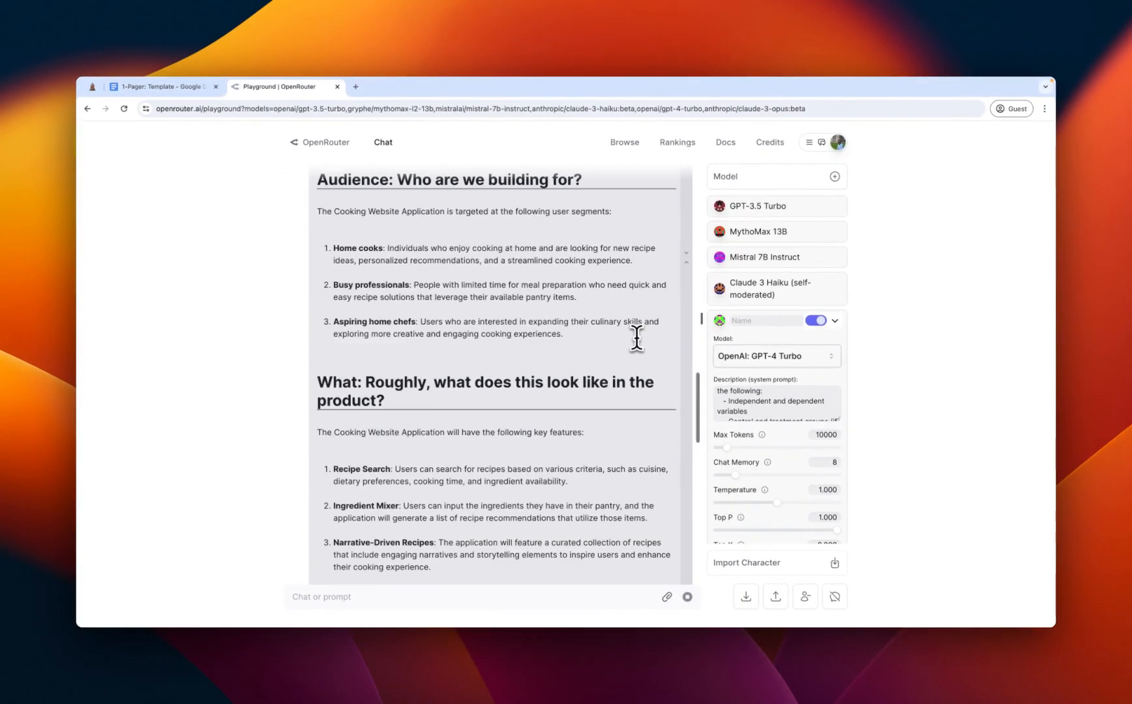
{"action": "scroll", "coordinate": [640, 338], "scroll_direction": "down", "scroll_amount": 4}
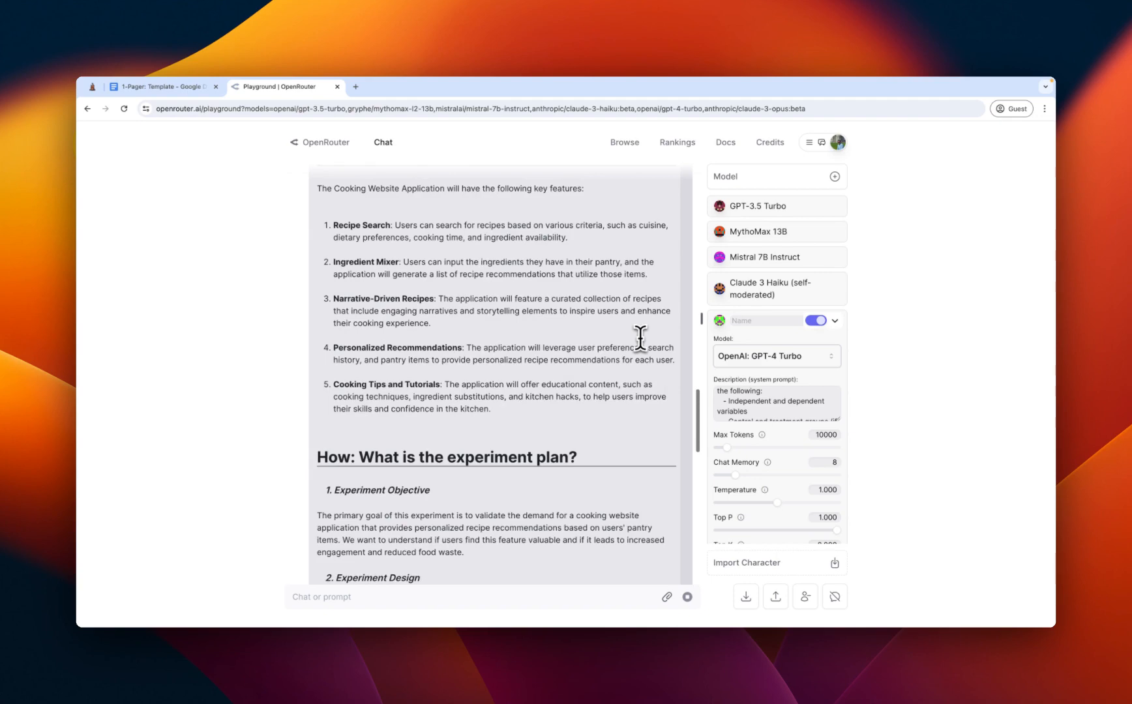
{"action": "scroll", "coordinate": [639, 338], "scroll_direction": "down", "scroll_amount": 3}
{"action": "scroll", "coordinate": [640, 338], "scroll_direction": "down", "scroll_amount": 3}
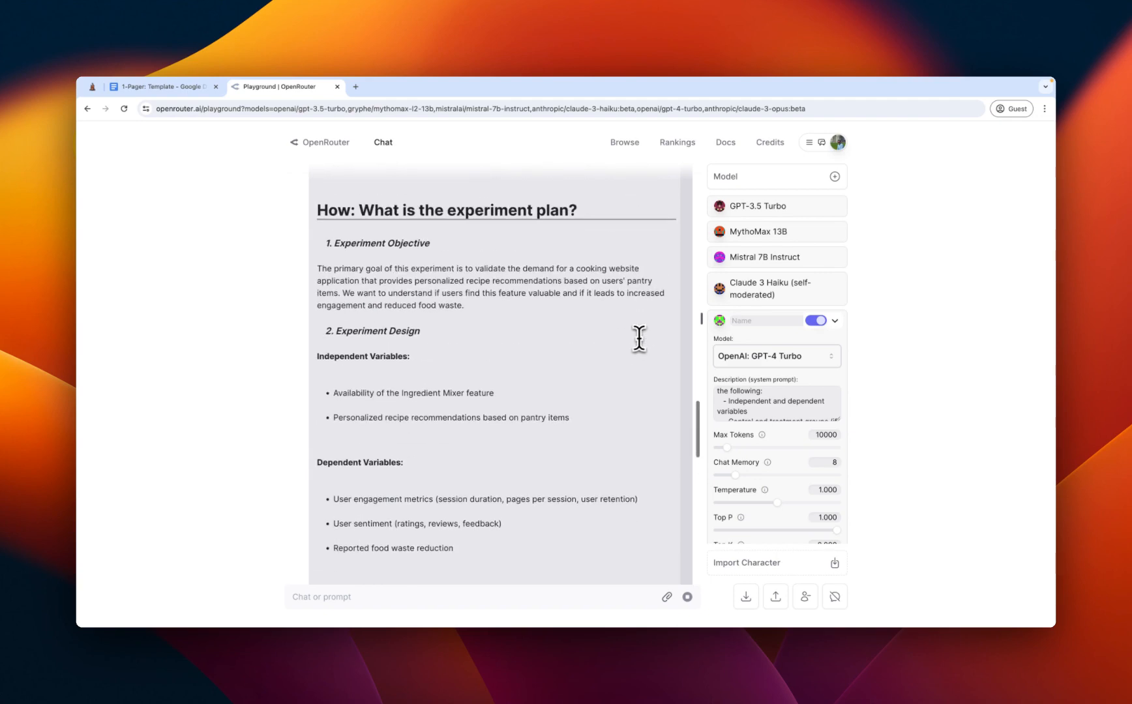
{"action": "scroll", "coordinate": [639, 338], "scroll_direction": "down", "scroll_amount": 4}
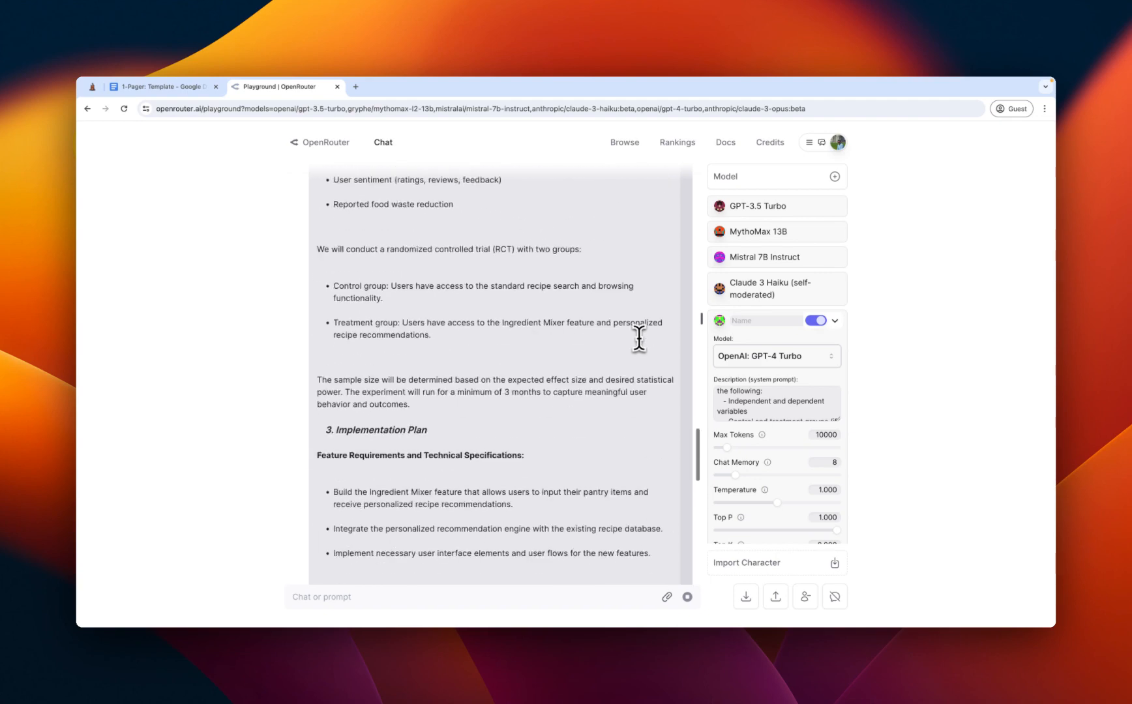
{"action": "scroll", "coordinate": [561, 310], "scroll_direction": "down", "scroll_amount": 7}
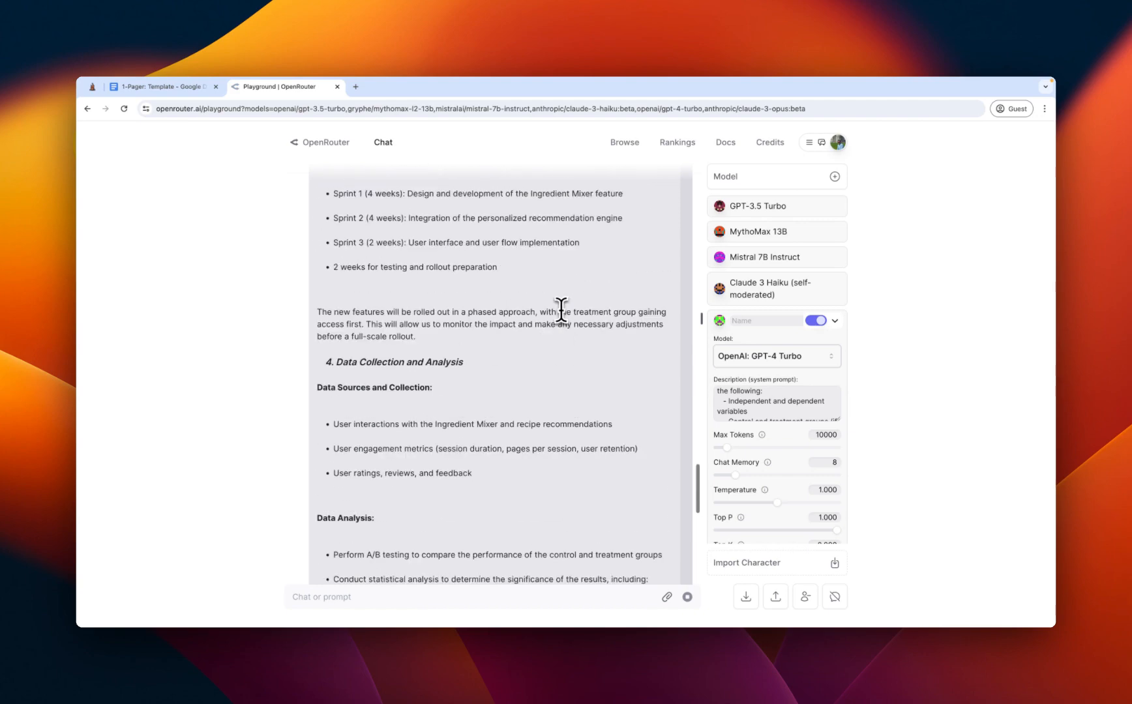
{"action": "scroll", "coordinate": [522, 302], "scroll_direction": "down", "scroll_amount": 5}
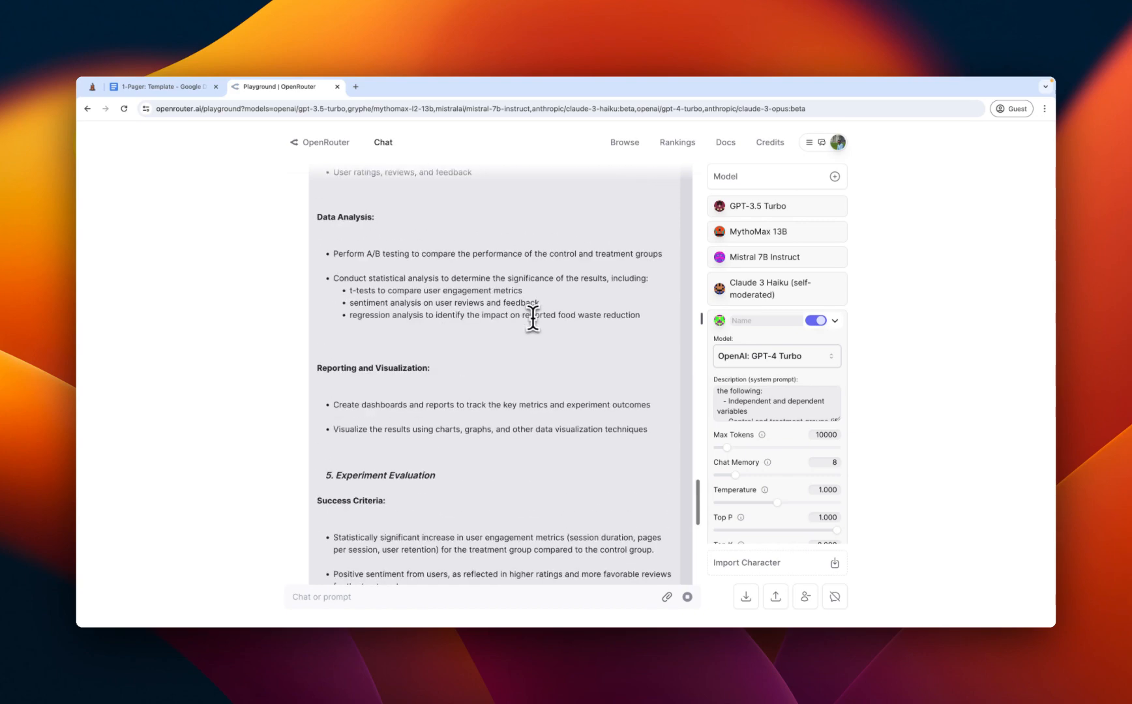
{"action": "scroll", "coordinate": [546, 347], "scroll_direction": "down", "scroll_amount": 12}
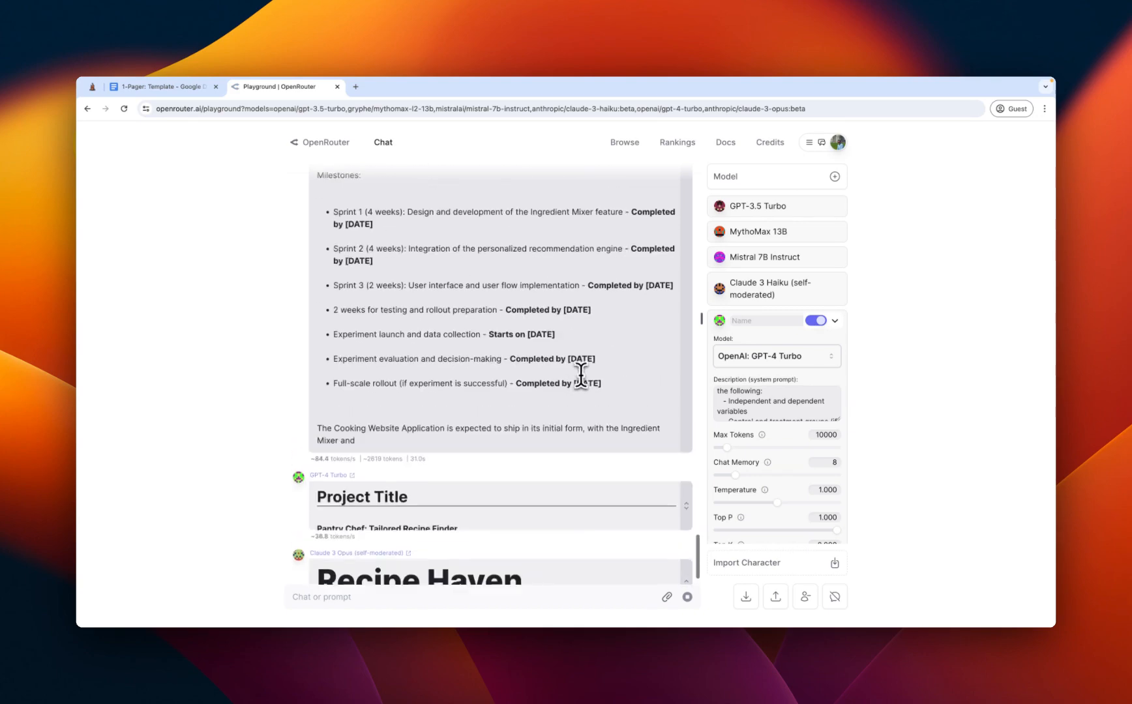
{"action": "scroll", "coordinate": [581, 375], "scroll_direction": "up", "scroll_amount": 1}
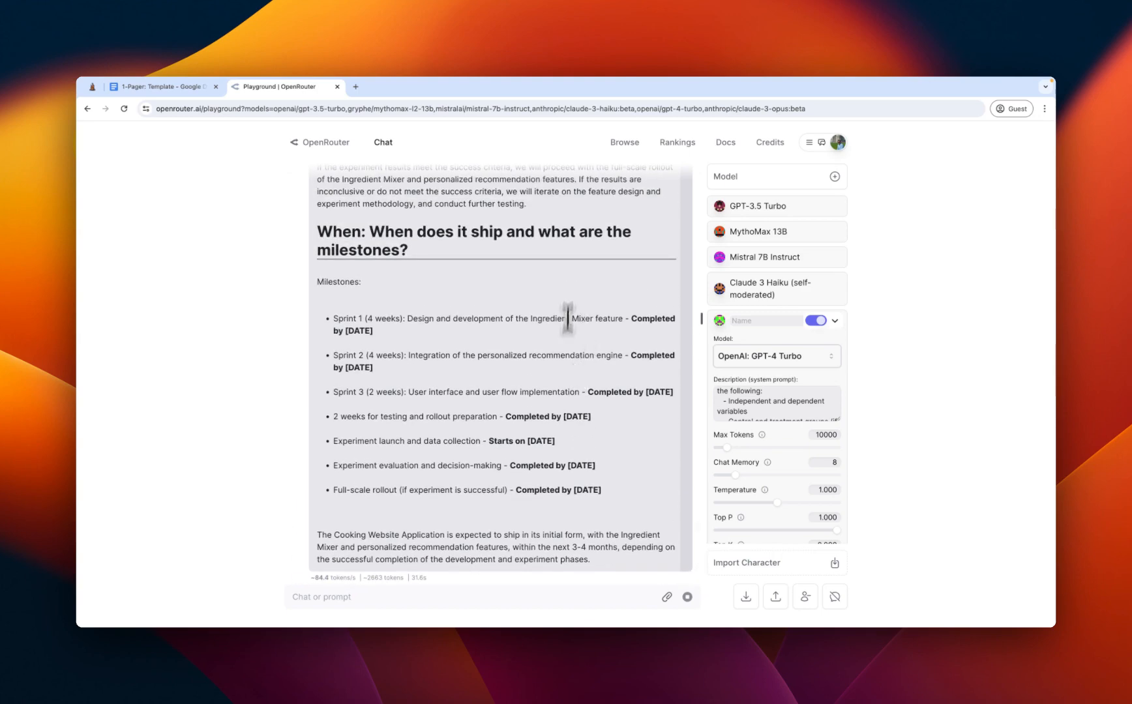
Step: Return to the start of Claude 3 Haiku's spec and collapse the GPT-4 Turbo and Claude 3 Opus model settings
{"action": "scroll", "coordinate": [613, 476], "scroll_direction": "up", "scroll_amount": 15}
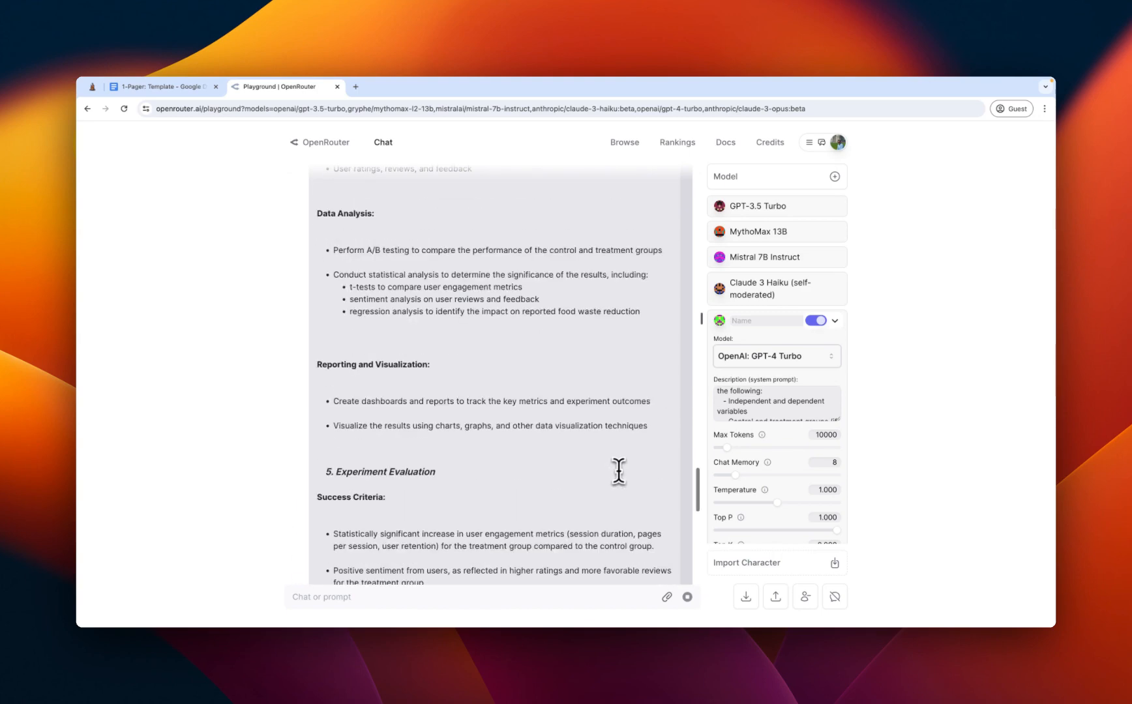
{"action": "scroll", "coordinate": [622, 468], "scroll_direction": "up", "scroll_amount": 10}
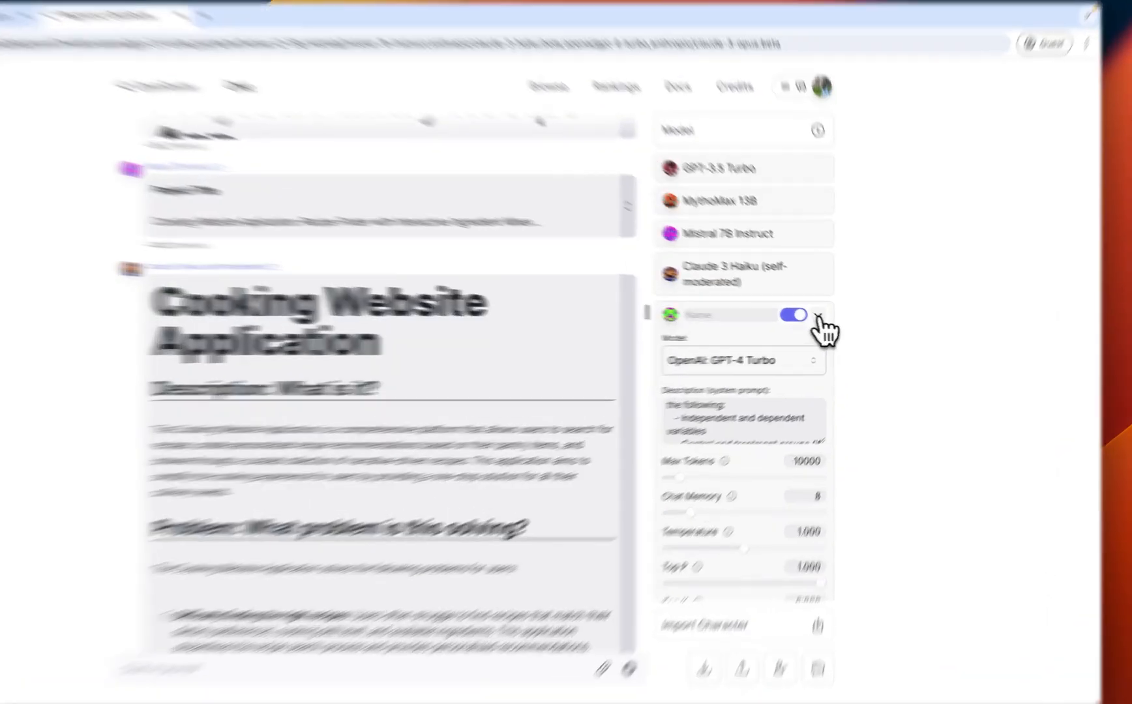
{"action": "left_click", "coordinate": [834, 321]}
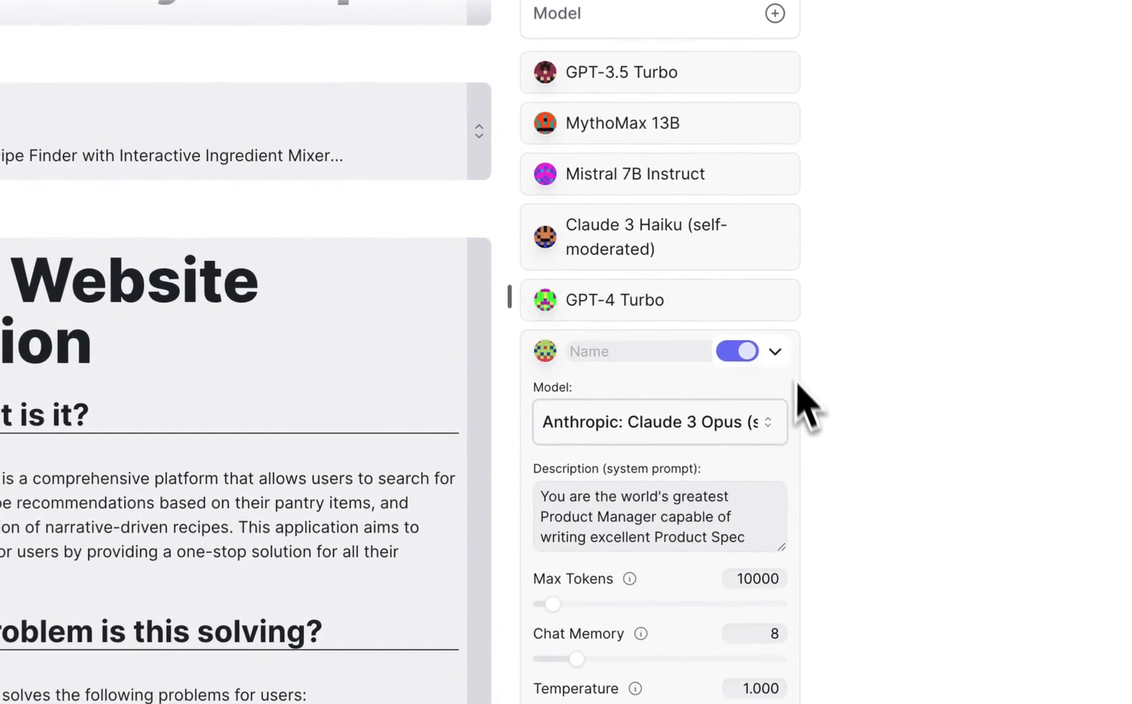
{"action": "left_click", "coordinate": [834, 351]}
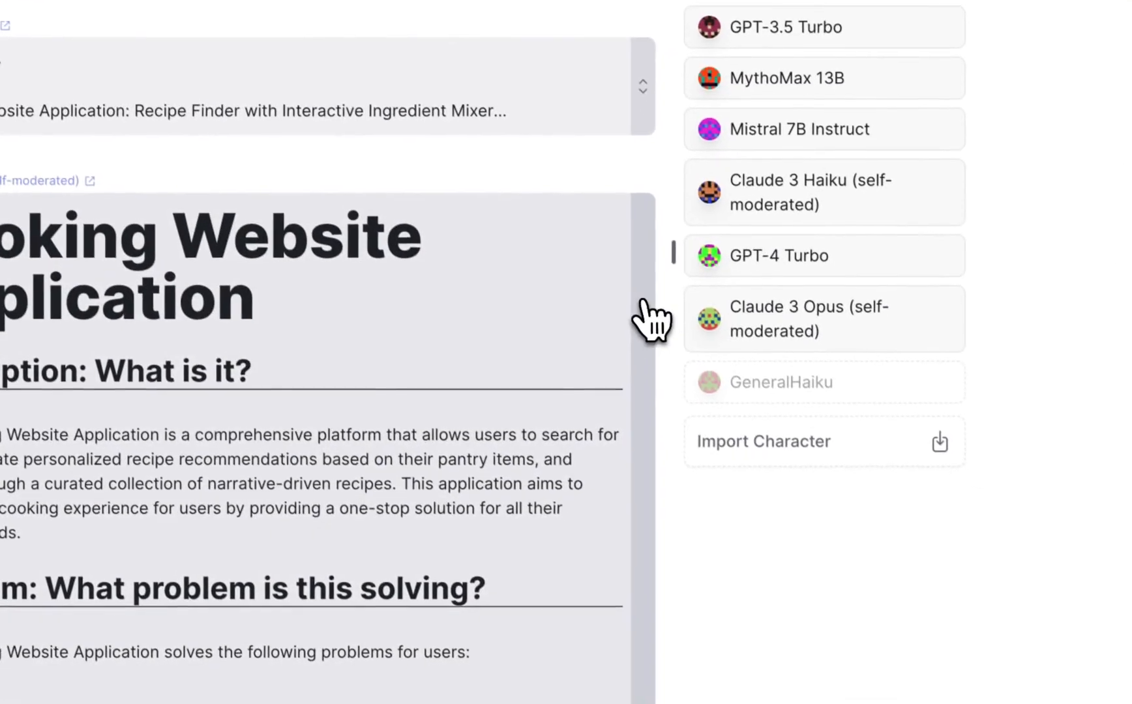
Step: Collapse Claude 3 Haiku's spec and compare the response previews of all models, from GPT-3.5 Turbo to Claude 3 Opus
{"action": "scroll", "coordinate": [587, 309], "scroll_direction": "up", "scroll_amount": 6}
{"action": "scroll", "coordinate": [446, 329], "scroll_direction": "down", "scroll_amount": 5}
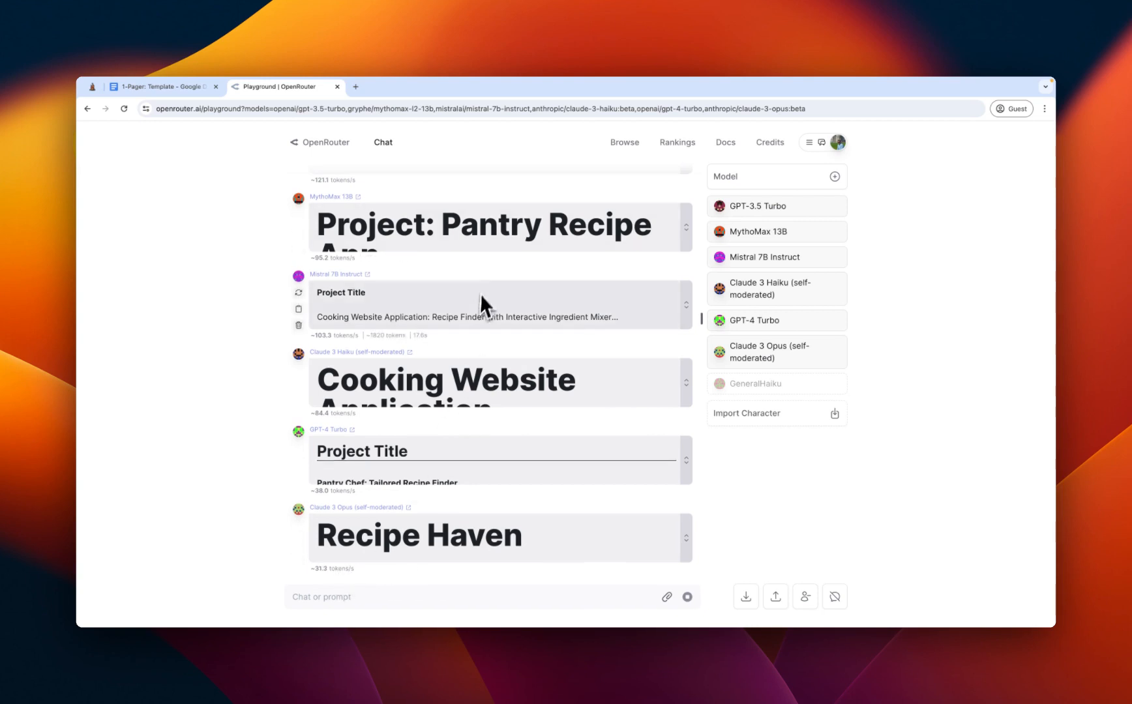
{"action": "scroll", "coordinate": [475, 314], "scroll_direction": "up", "scroll_amount": 5}
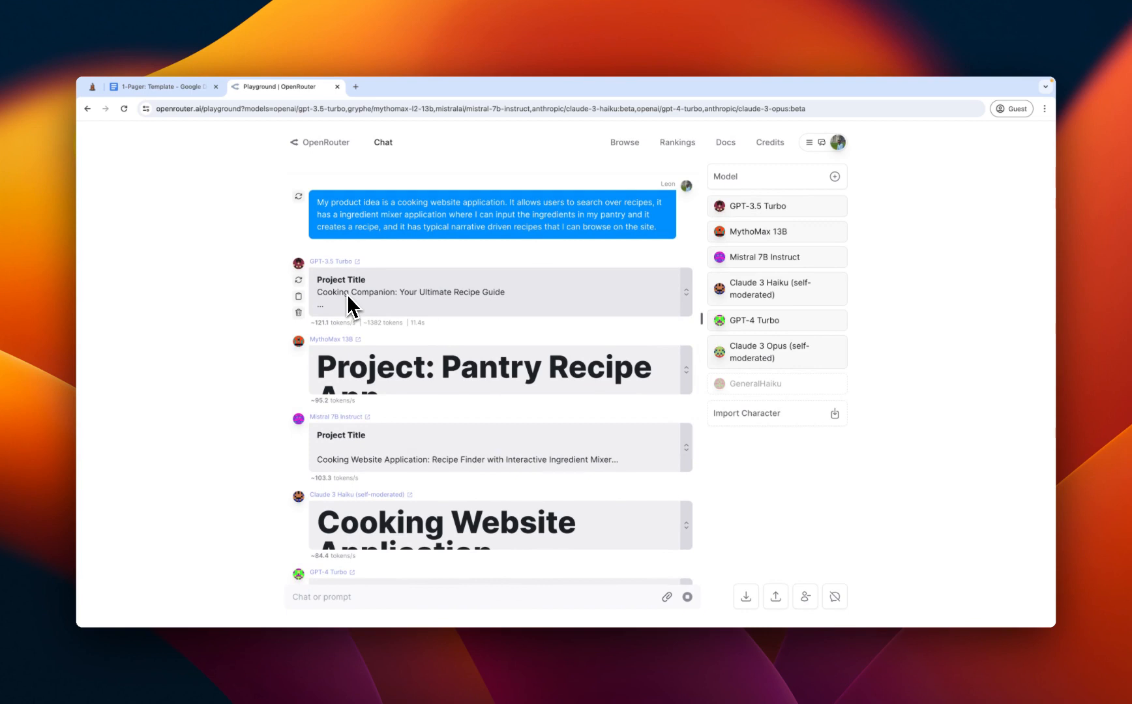
{"action": "scroll", "coordinate": [494, 384], "scroll_direction": "down", "scroll_amount": 3}
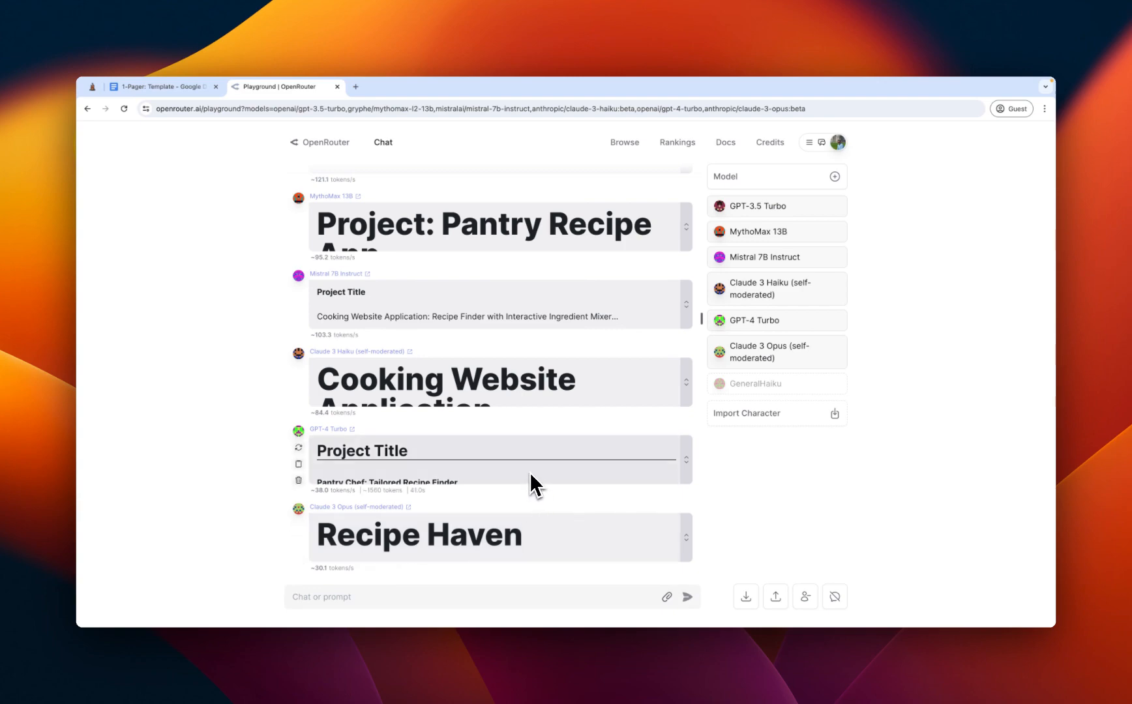
Step: Expand GPT-4 Turbo's spec and examine it from the shipping milestones back through the experiment evaluation to the problem section
{"action": "left_click", "coordinate": [686, 474]}
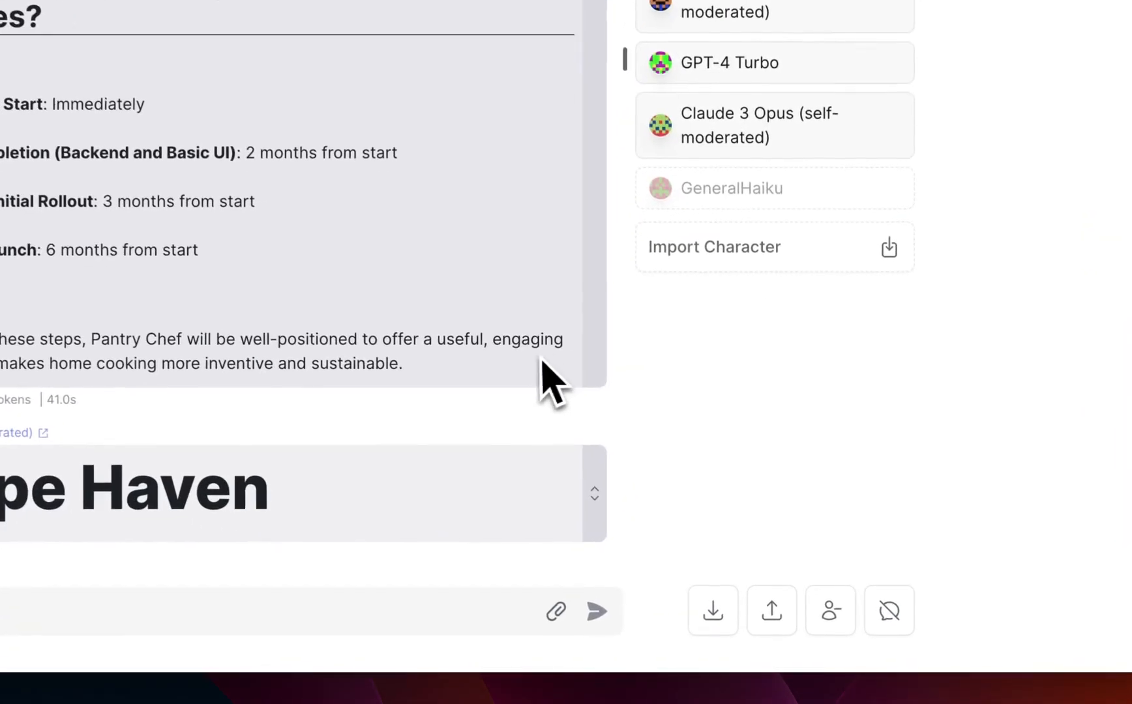
{"action": "scroll", "coordinate": [553, 384], "scroll_direction": "up", "scroll_amount": 10}
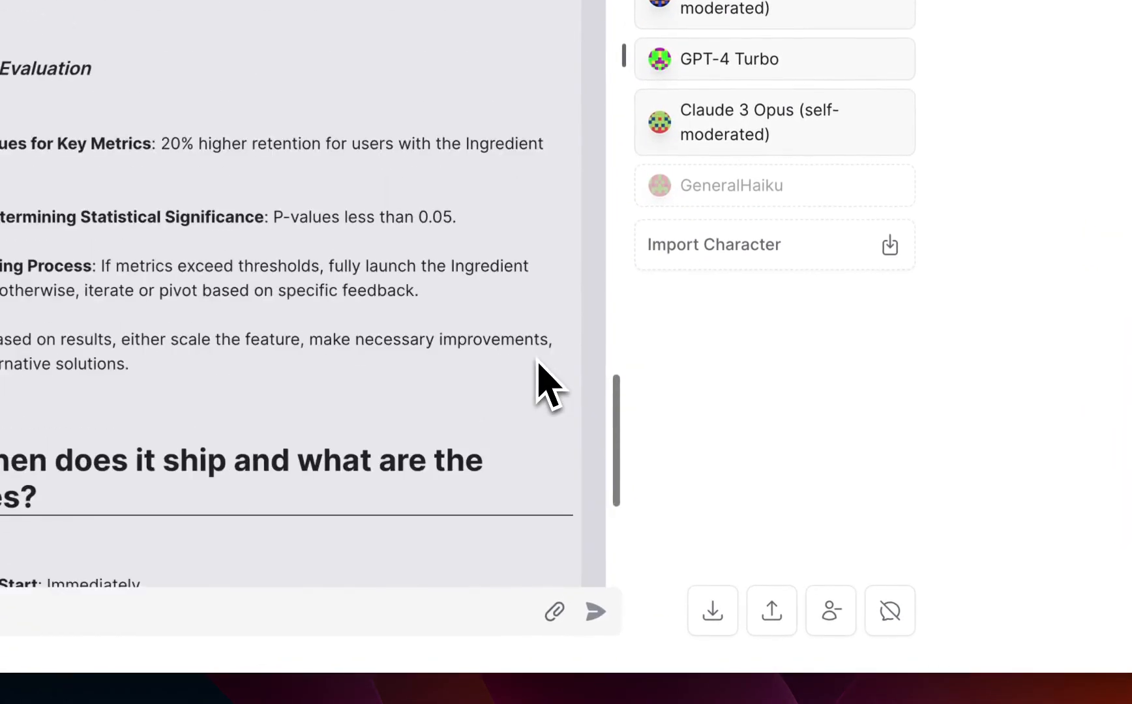
{"action": "scroll", "coordinate": [553, 391], "scroll_direction": "up", "scroll_amount": 10}
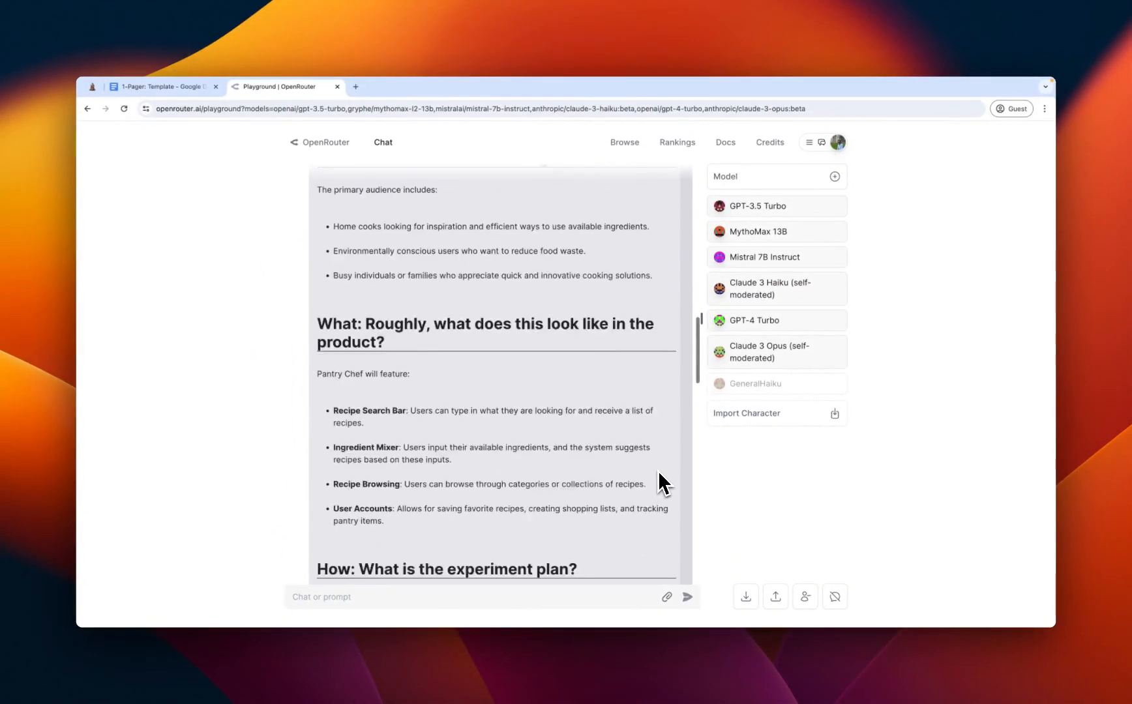
{"action": "scroll", "coordinate": [659, 482], "scroll_direction": "up", "scroll_amount": 10}
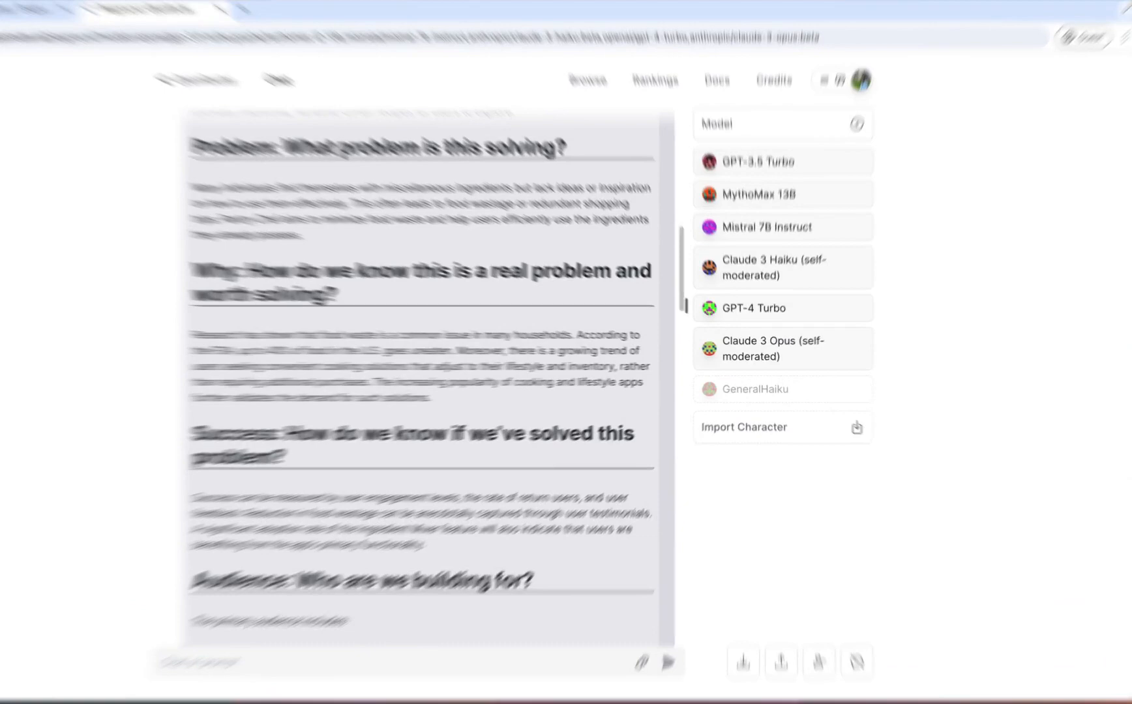
{"action": "scroll", "coordinate": [659, 471], "scroll_direction": "up", "scroll_amount": 10}
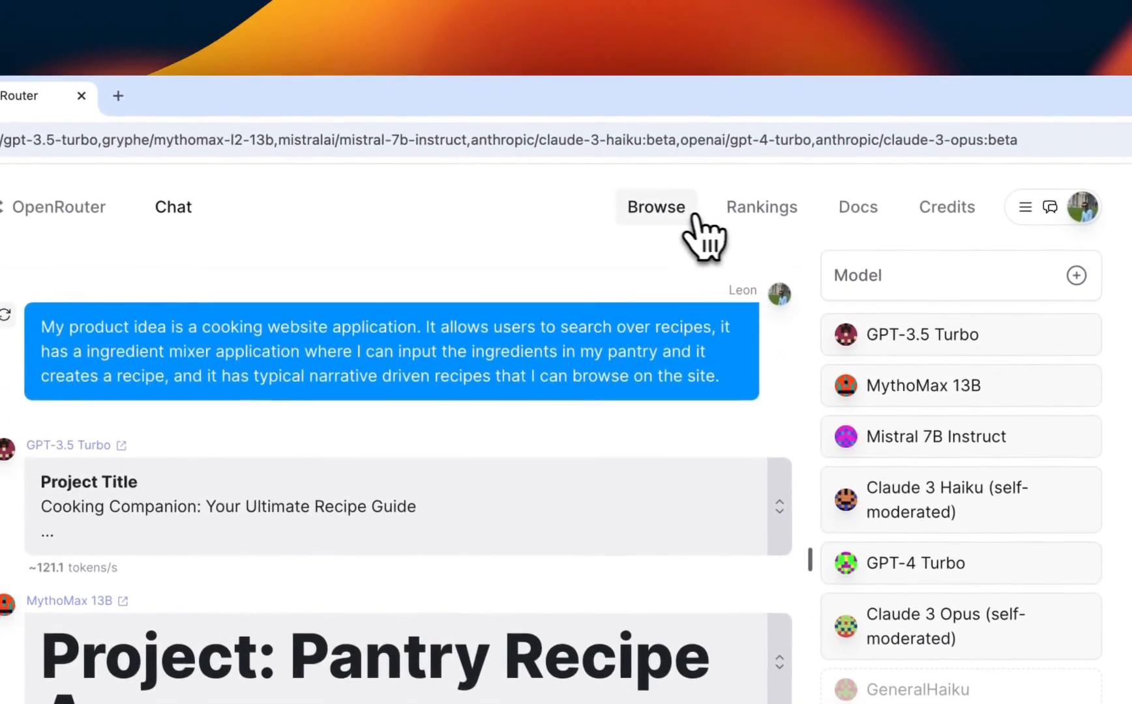
Step: Filter the model catalogue by "gpt", open OpenAI: GPT-4 Turbo and examine its input and output prices and maximum output
{"action": "left_click", "coordinate": [692, 217]}
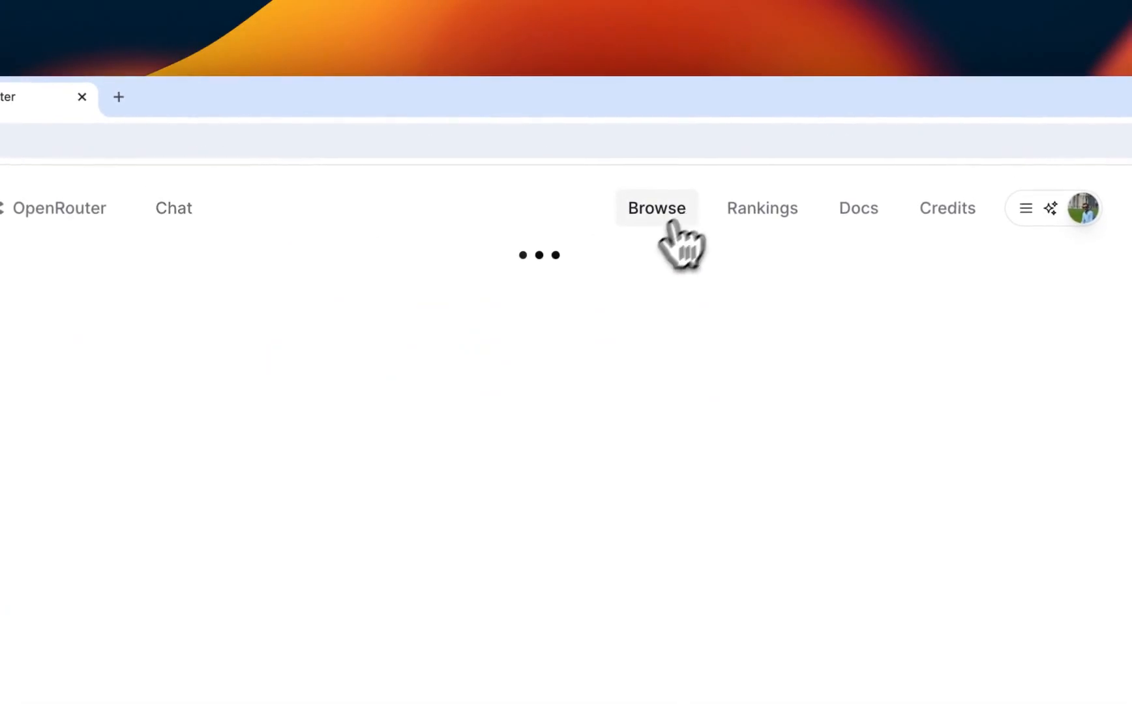
{"action": "left_click", "coordinate": [551, 191]}
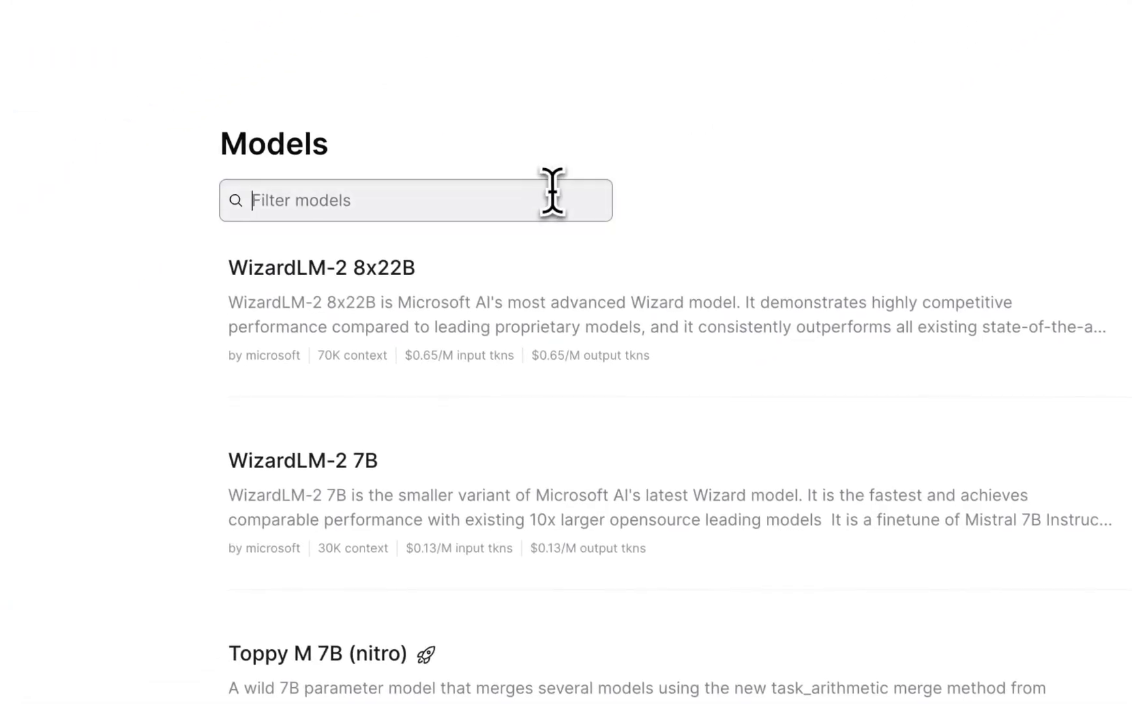
{"action": "type", "text": "gpt"}
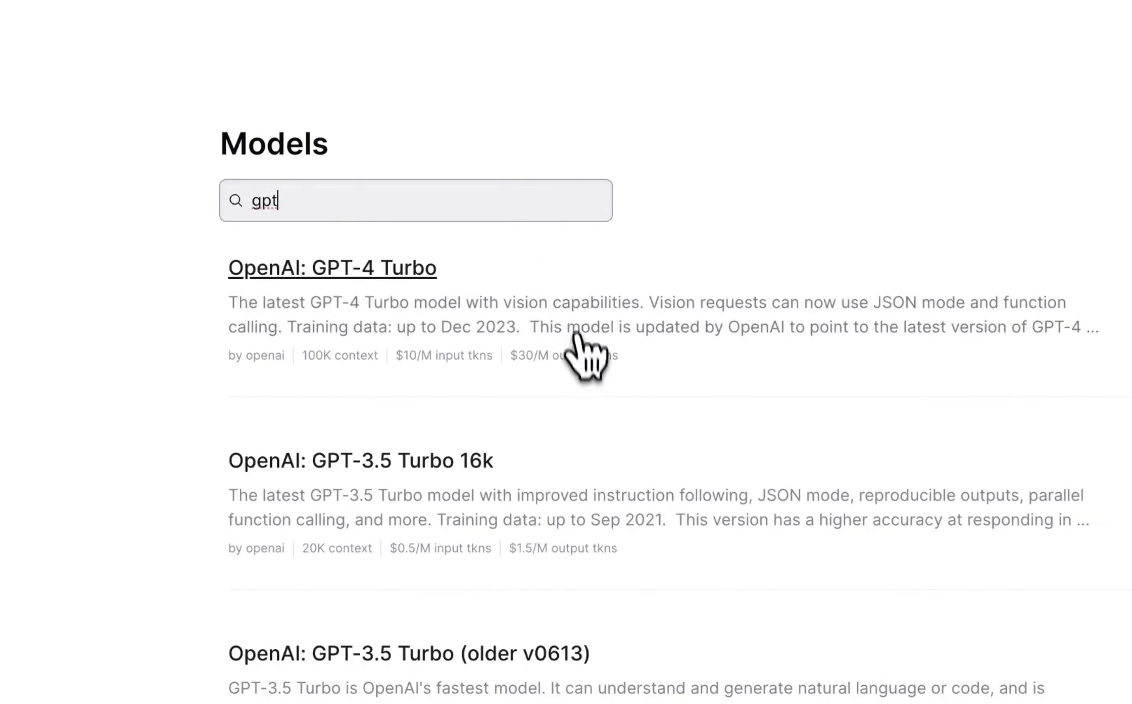
{"action": "left_click", "coordinate": [447, 273]}
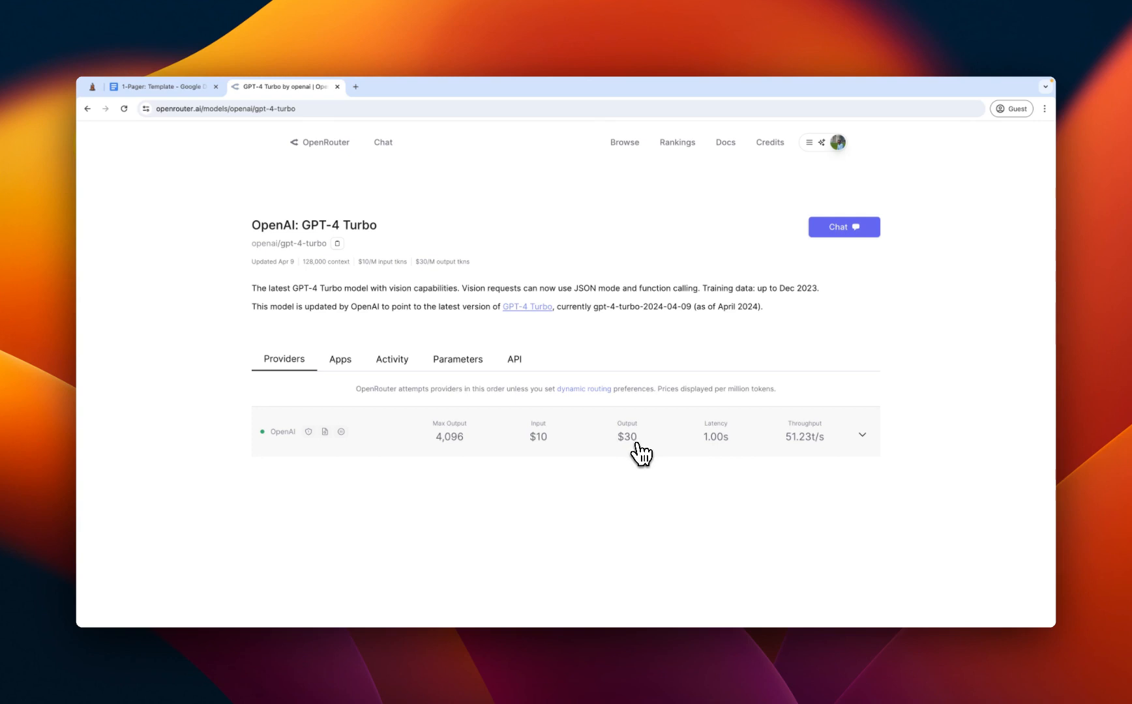
{"action": "scroll", "coordinate": [636, 443], "scroll_direction": "down", "scroll_amount": 1}
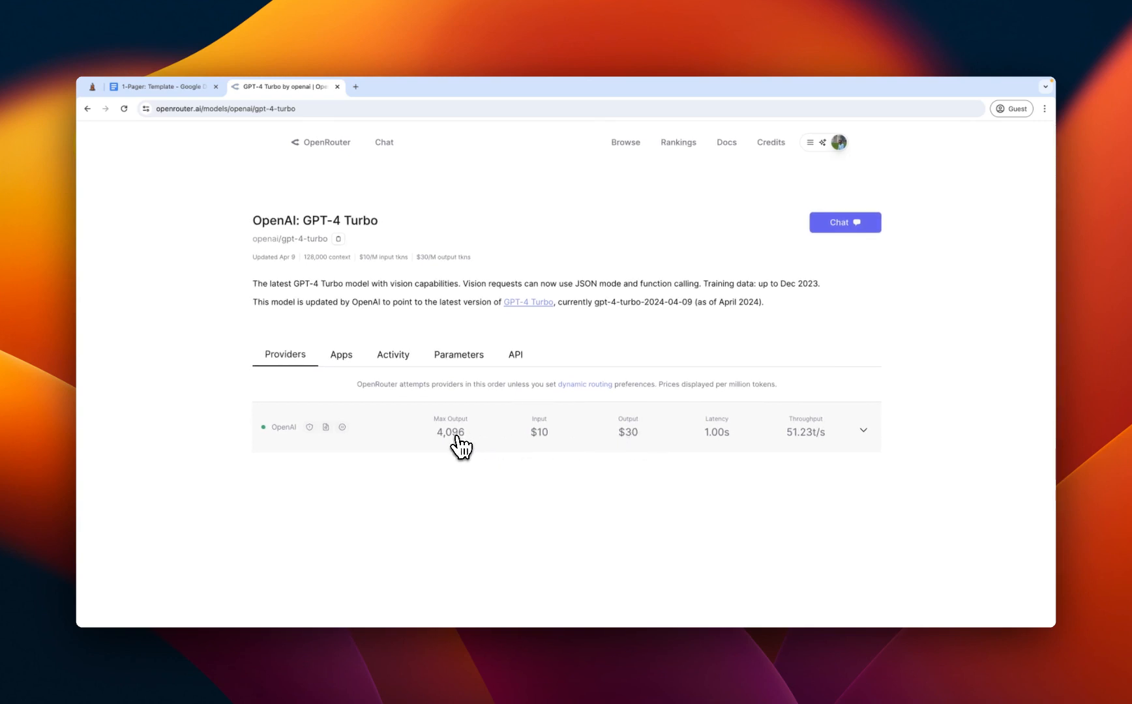
{"action": "scroll", "coordinate": [457, 436], "scroll_direction": "up", "scroll_amount": 1}
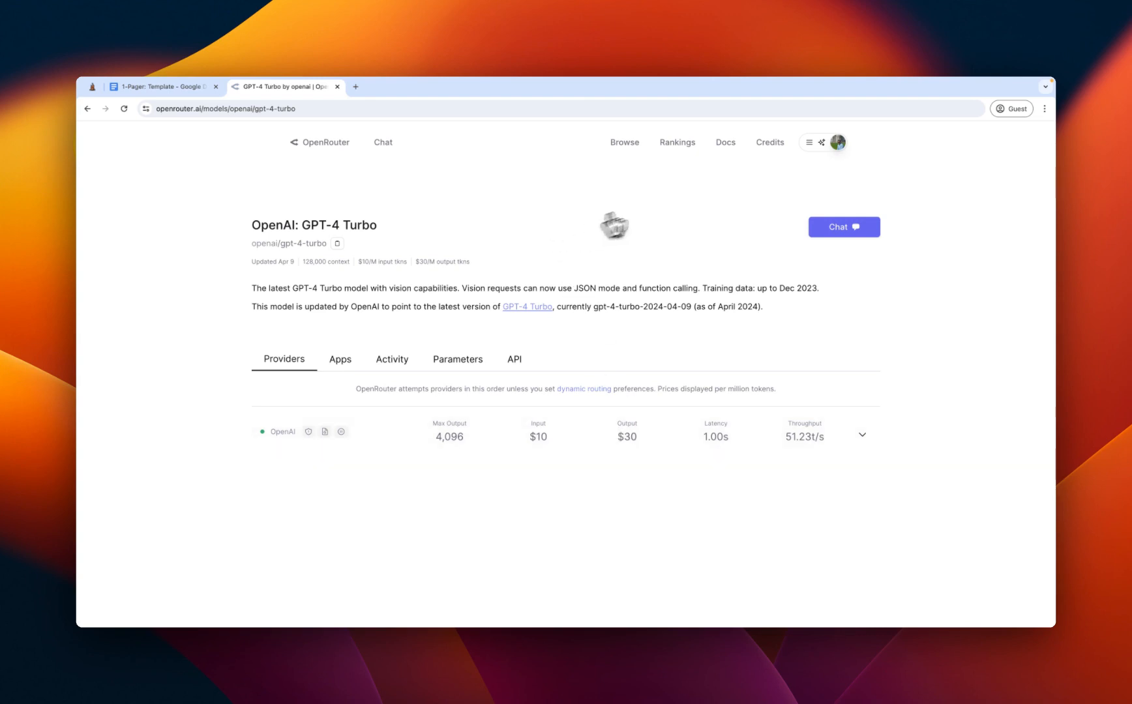
Step: Open the account's activity log and compare the cost per request across models, highlighting digits of Claude 3 Haiku's cost
{"action": "left_click", "coordinate": [816, 143]}
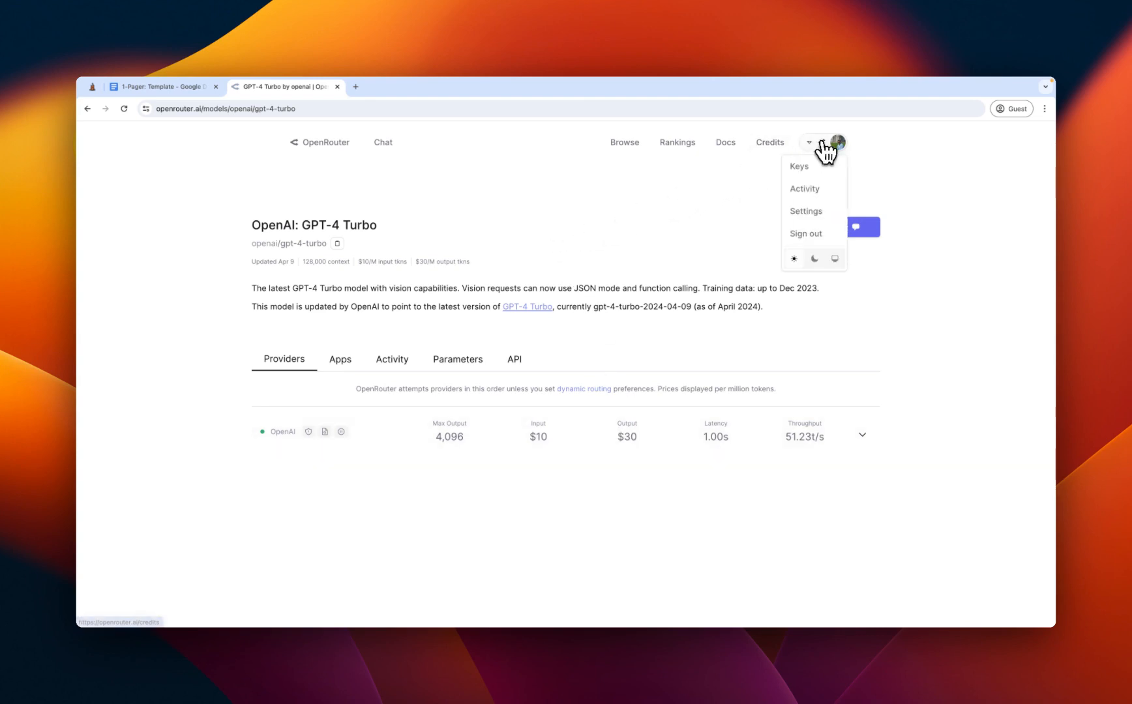
{"action": "left_click", "coordinate": [803, 187]}
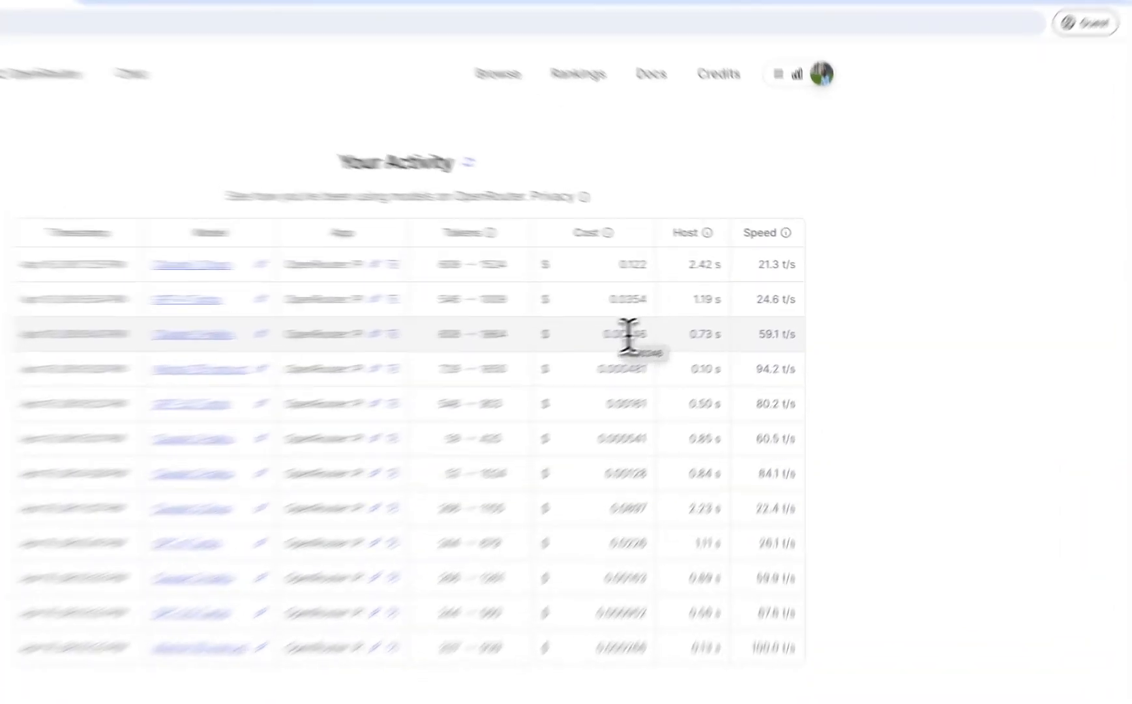
{"action": "left_click_drag", "start_coordinate": [709, 314], "coordinate": [724, 316]}
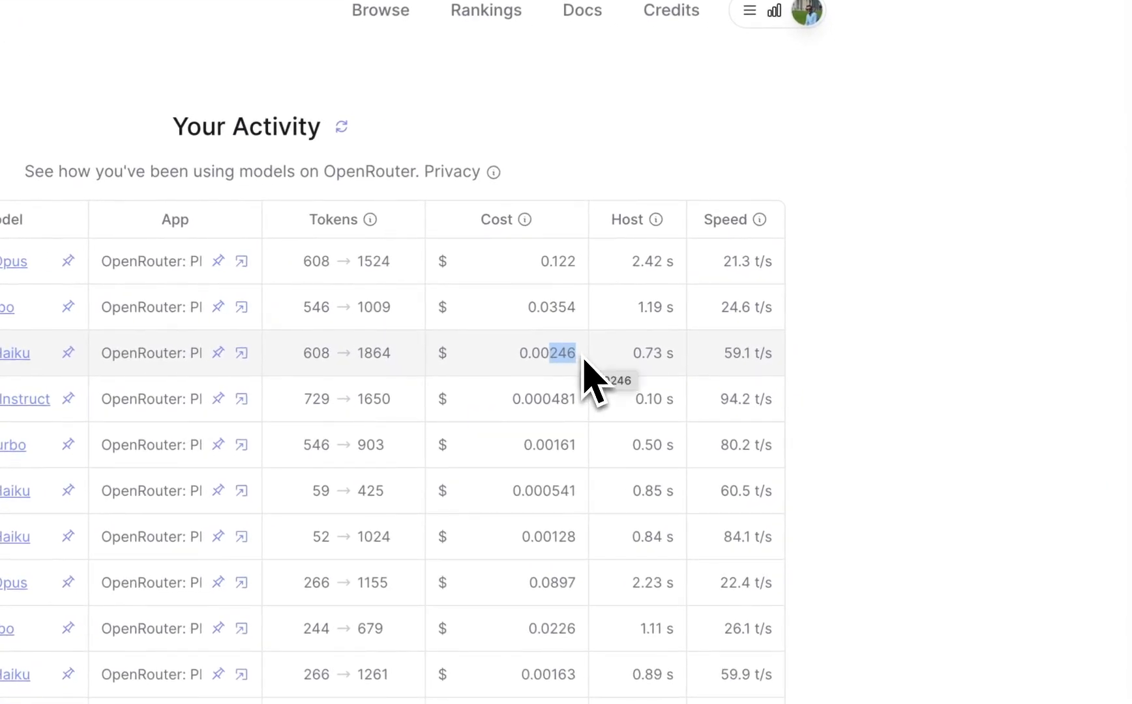
{"action": "left_click", "coordinate": [584, 359]}
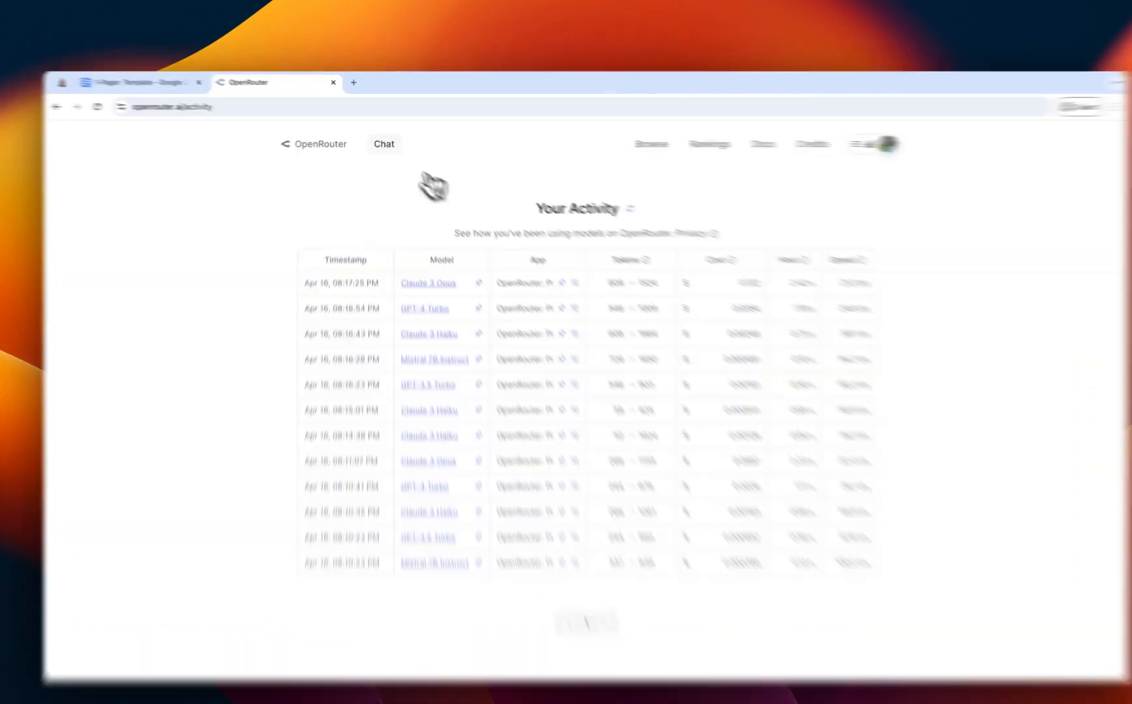
Step: Return to the chat playground and review the models' responses to the cooking website idea again
{"action": "left_click", "coordinate": [382, 142]}
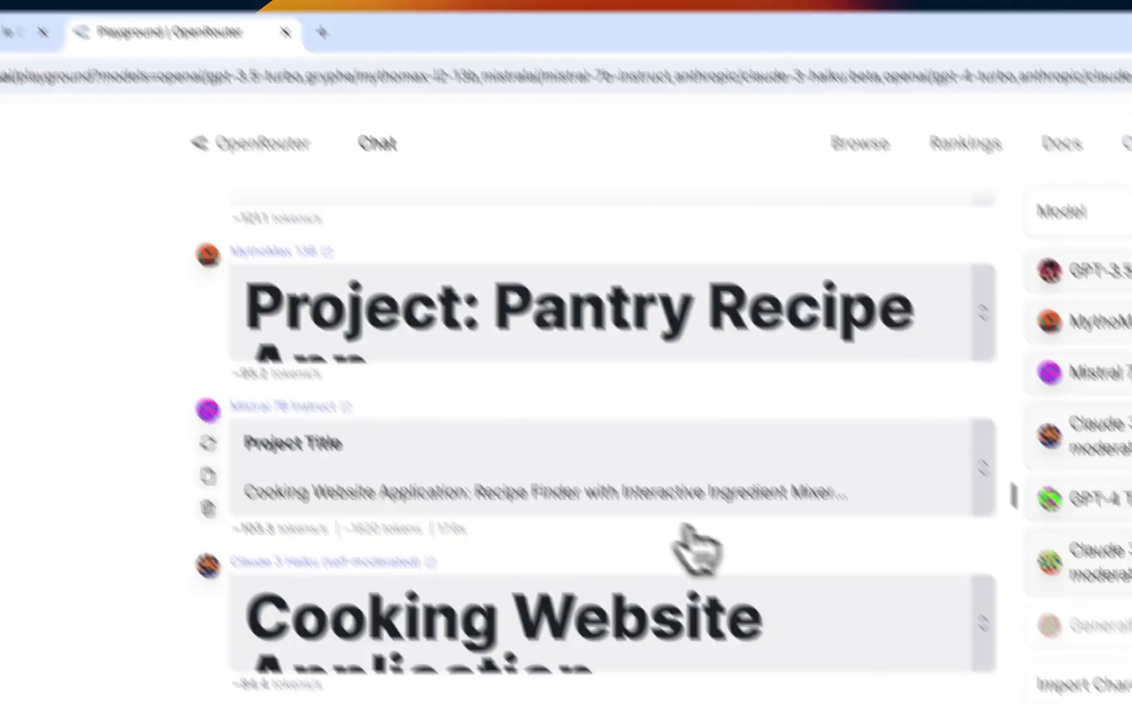
{"action": "scroll", "coordinate": [652, 531], "scroll_direction": "up", "scroll_amount": 5}
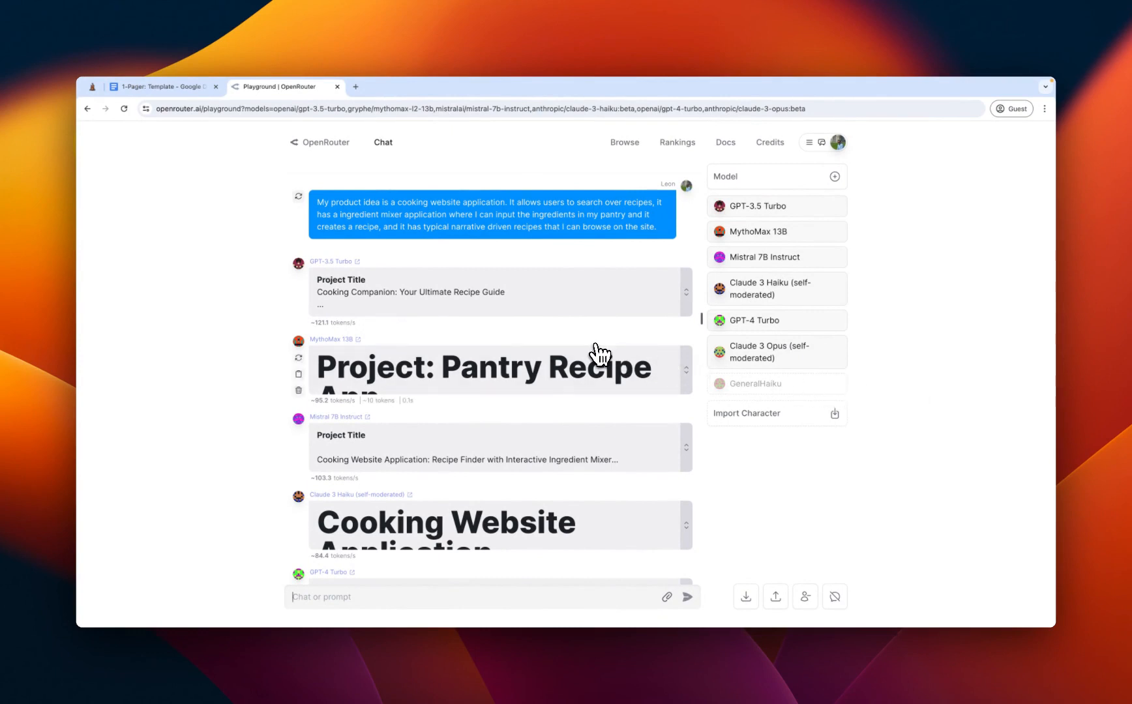
{"action": "scroll", "coordinate": [606, 444], "scroll_direction": "down", "scroll_amount": 5}
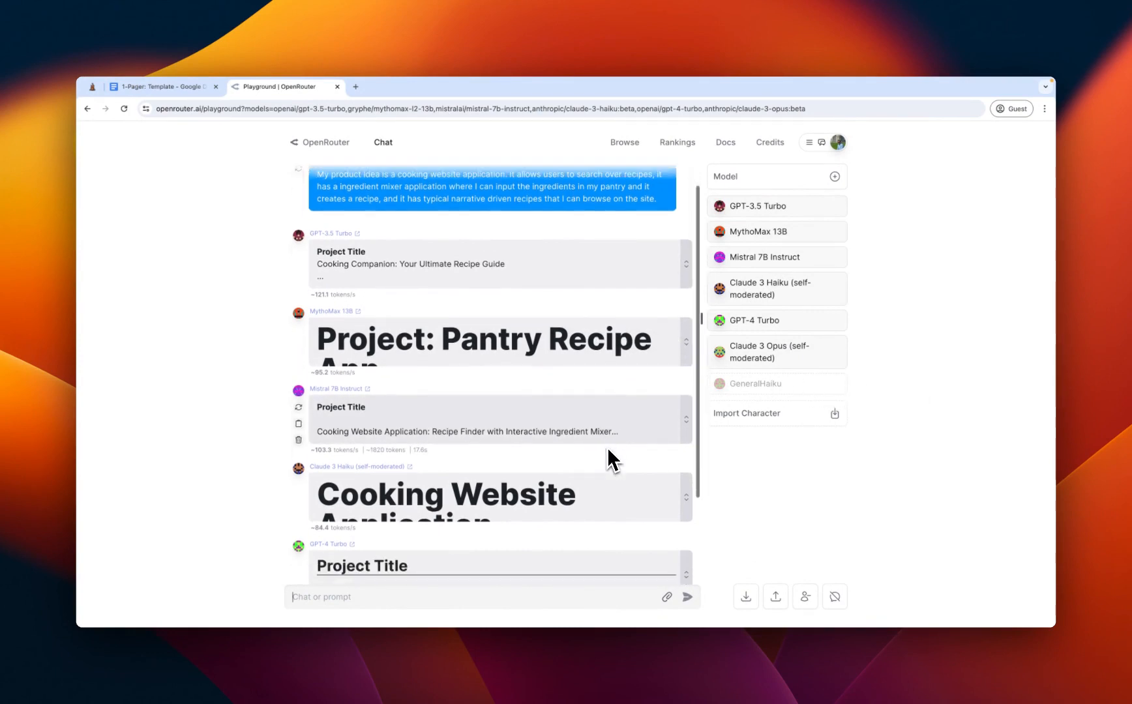
{"action": "scroll", "coordinate": [621, 439], "scroll_direction": "up", "scroll_amount": 5}
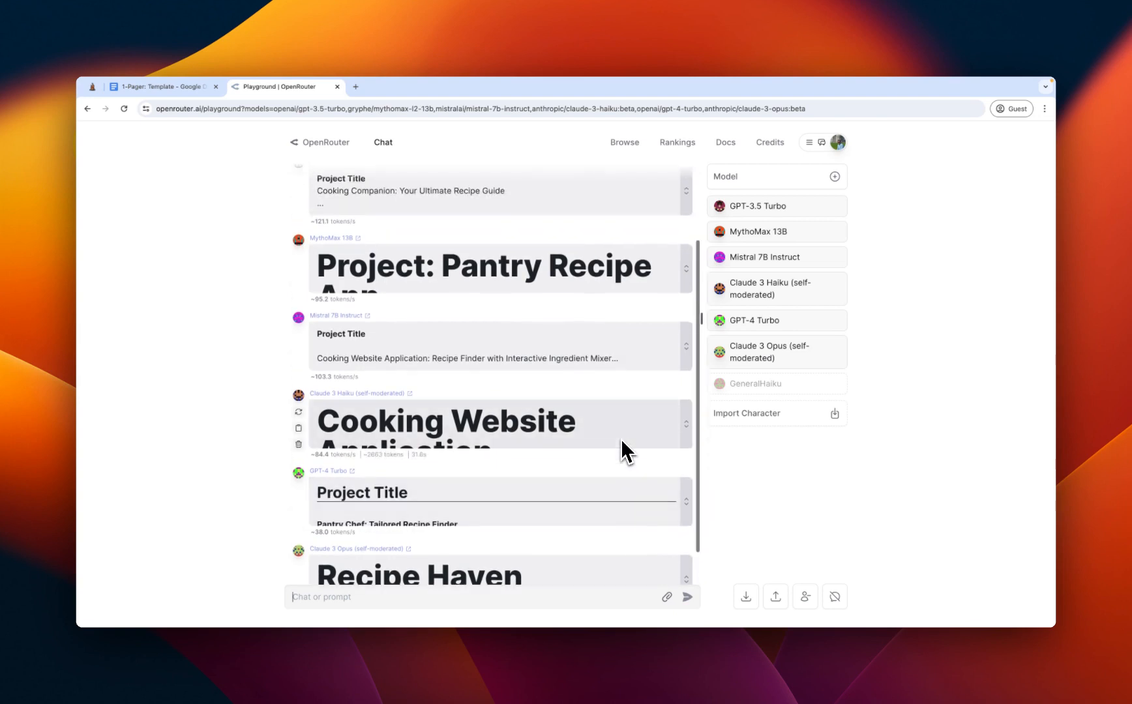